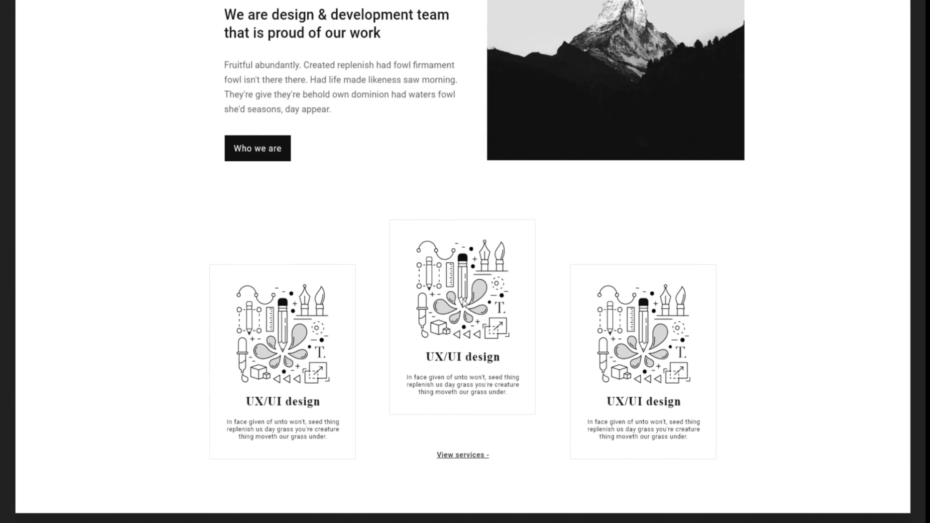
- Scroll the finished UNIVERSEWEBS page preview down to its footer
scroll(617, 460, "down", 1)
scroll(617, 460, "down", 6)
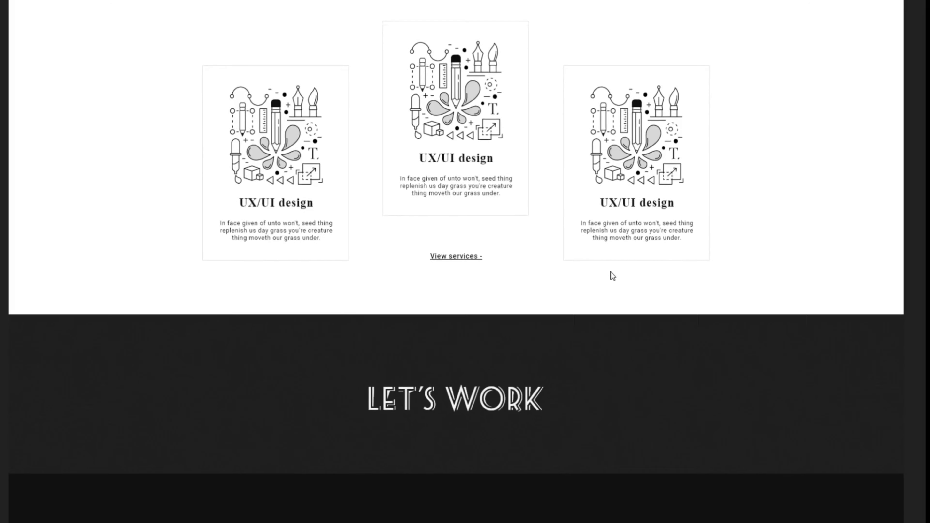
scroll(590, 414, "down", 1)
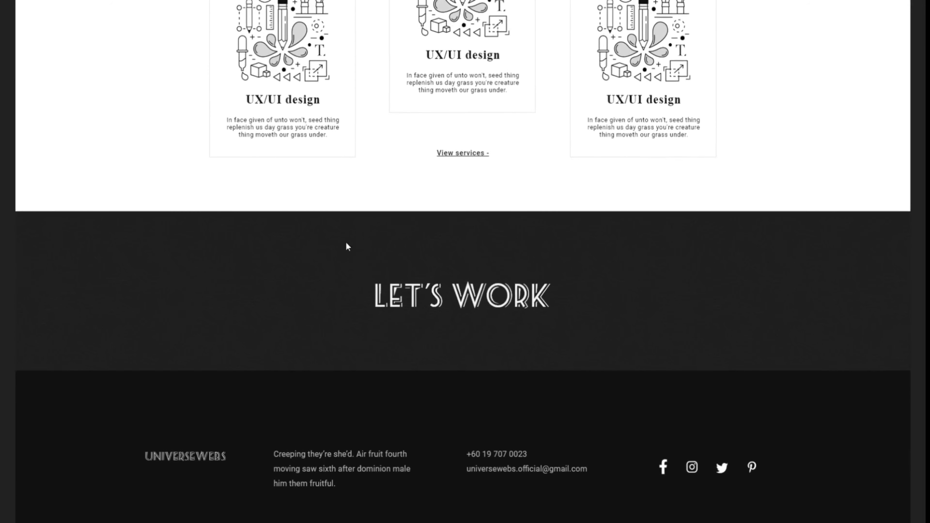
scroll(614, 340, "down", 1)
scroll(614, 340, "down", 1)
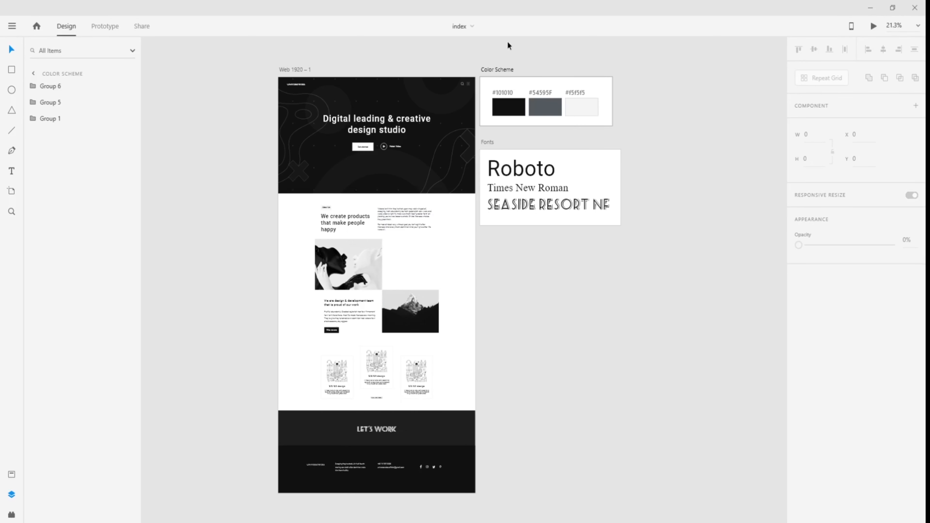
- Zoom in to inspect the #101010, #54595F and #f5f5f5 colours and the Fonts board
scroll(615, 97, "up", 3, "ctrl")
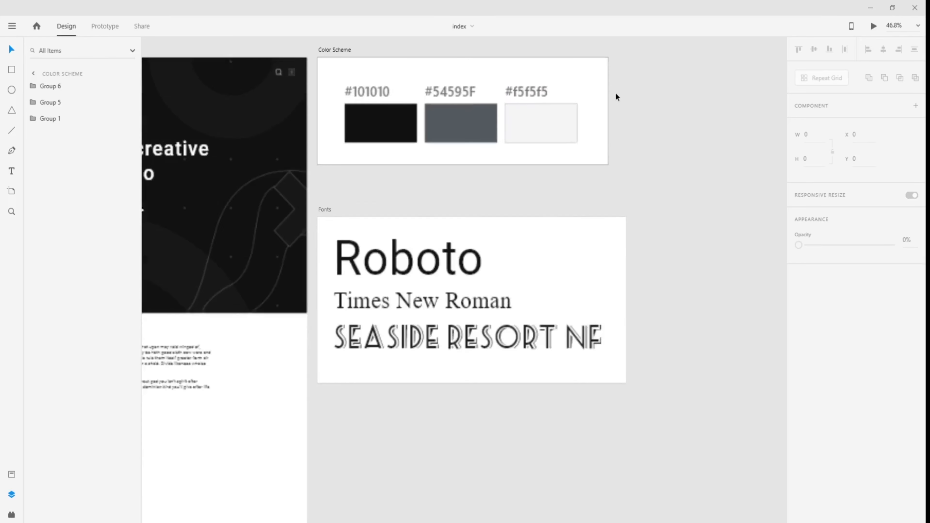
scroll(613, 94, "up", 1, "ctrl")
left_click_drag(414, 204, 420, 231)
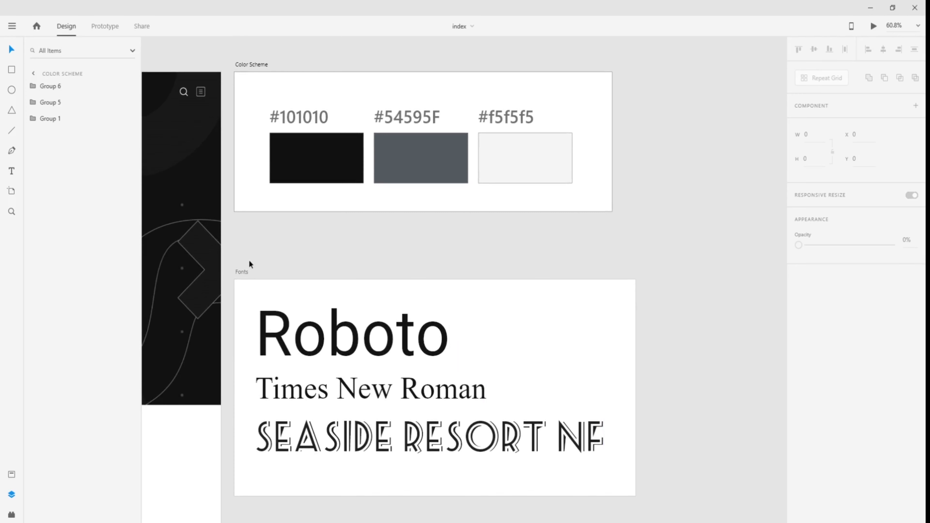
scroll(289, 261, "down", 1)
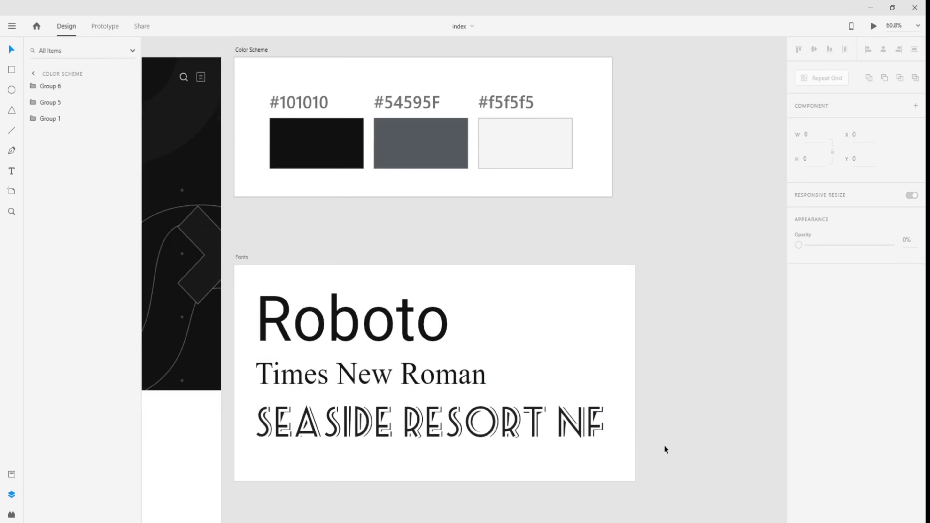
scroll(664, 446, "up", 1)
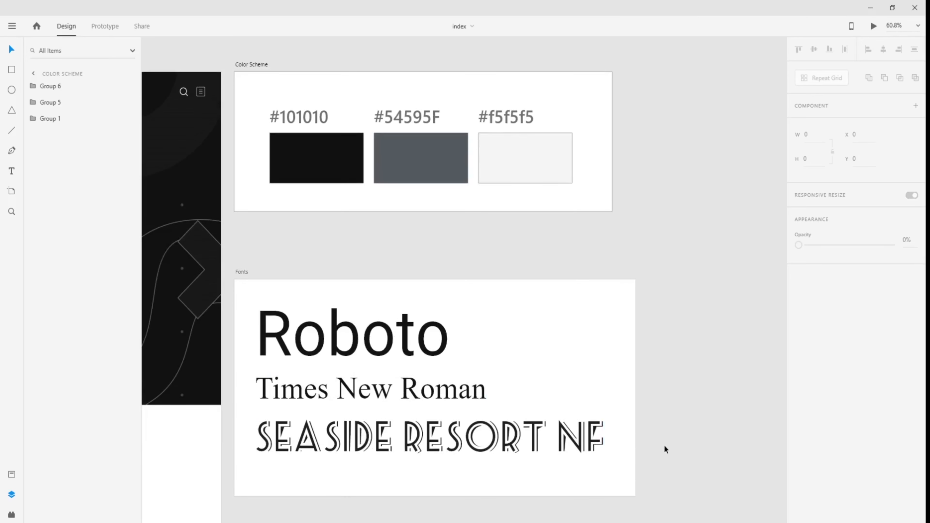
scroll(664, 446, "down", 4)
- Zoom back out and deselect on empty canvas so Layers lists all three artboards
left_click_drag(704, 463, 266, 179)
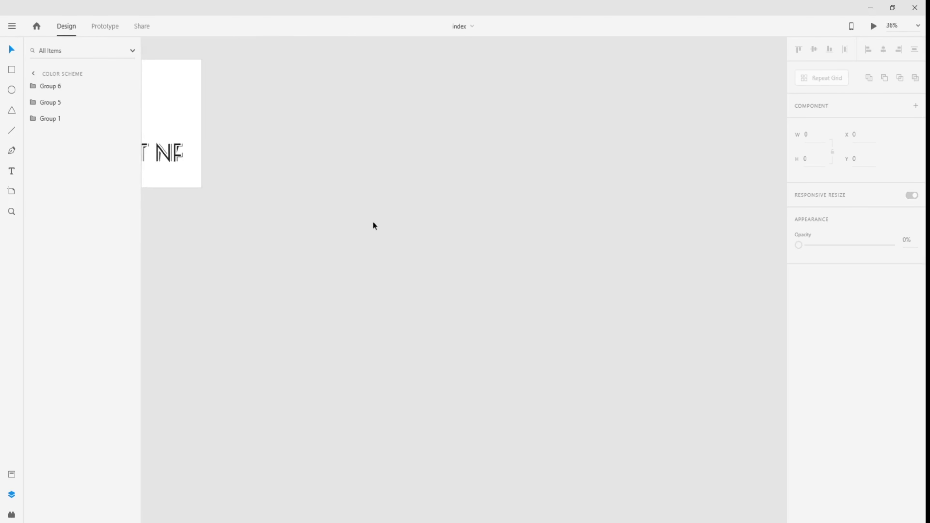
scroll(370, 223, "down", 2)
scroll(467, 274, "right", 2)
left_click(494, 310)
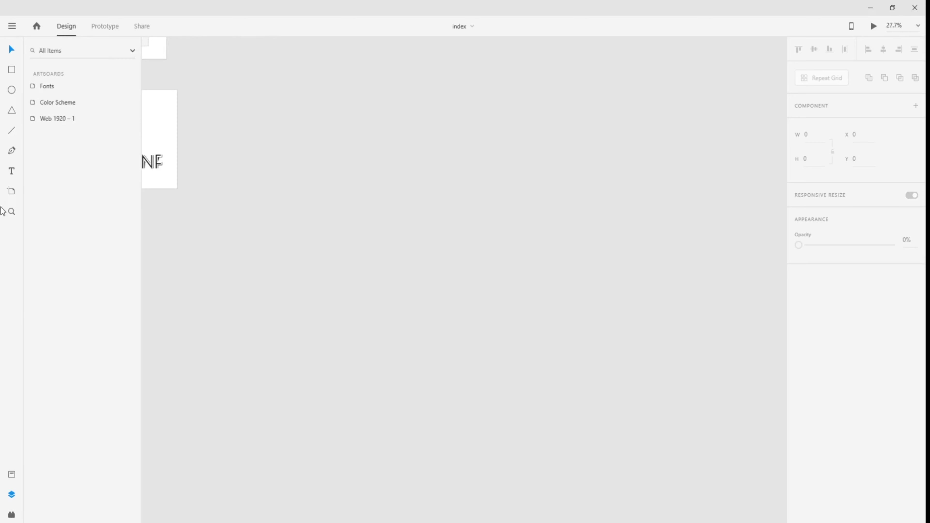
- Add a Web 1920 preset artboard, Web 1920 – 2, and drag it to the right
left_click(12, 191)
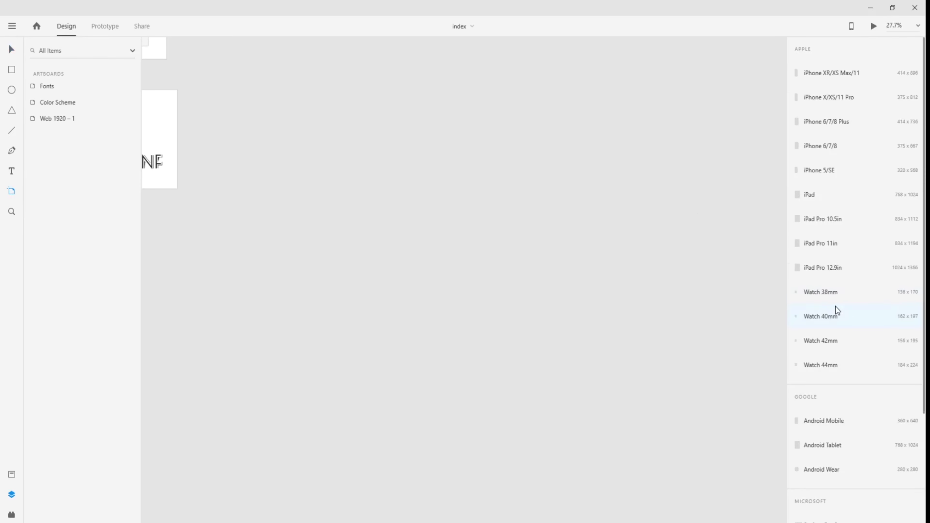
scroll(837, 310, "down", 4)
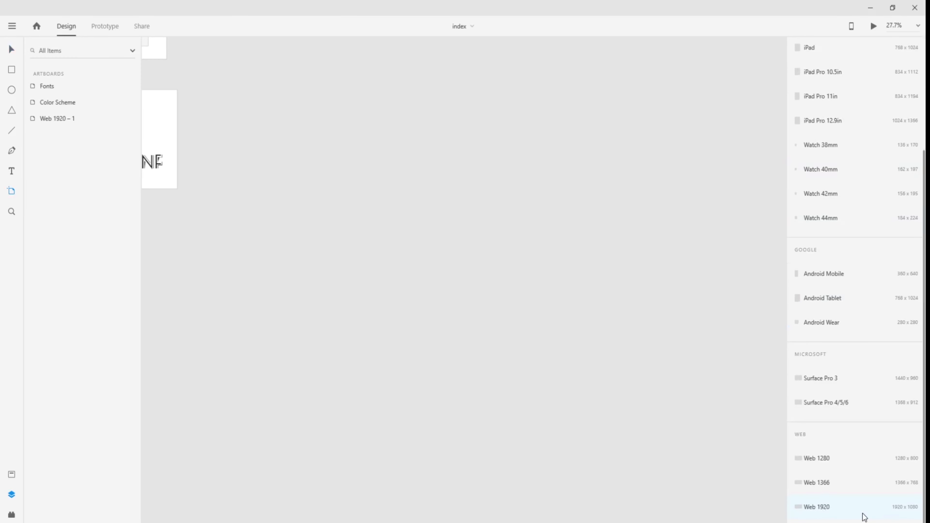
left_click(819, 510)
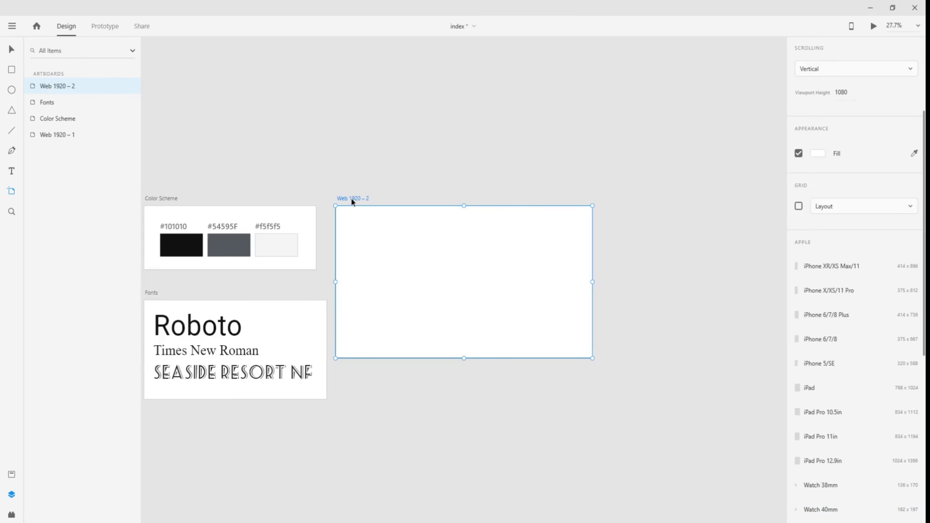
left_click_drag(350, 198, 438, 205)
left_click_drag(490, 181, 469, 181)
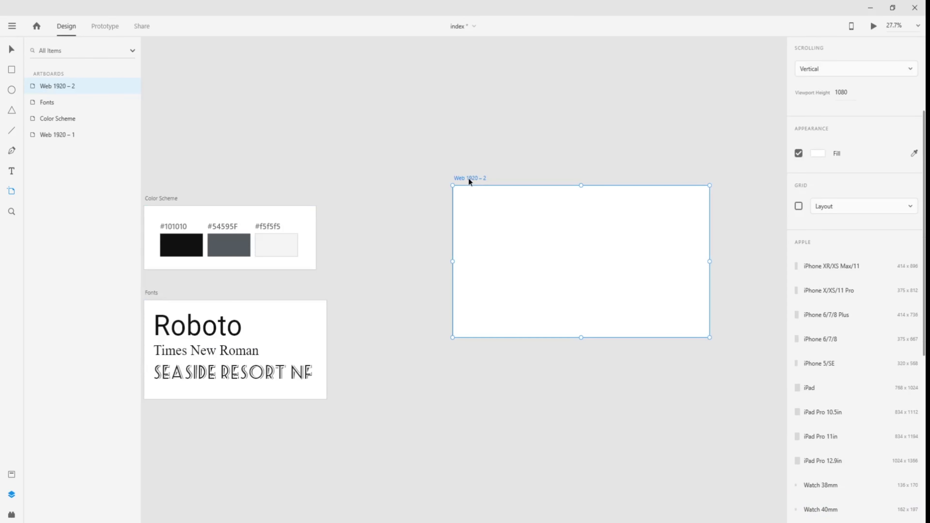
- Undo the accidental Web 1920 – 3 artboard and reposition Web 1920 – 2 right and down
left_click(609, 125)
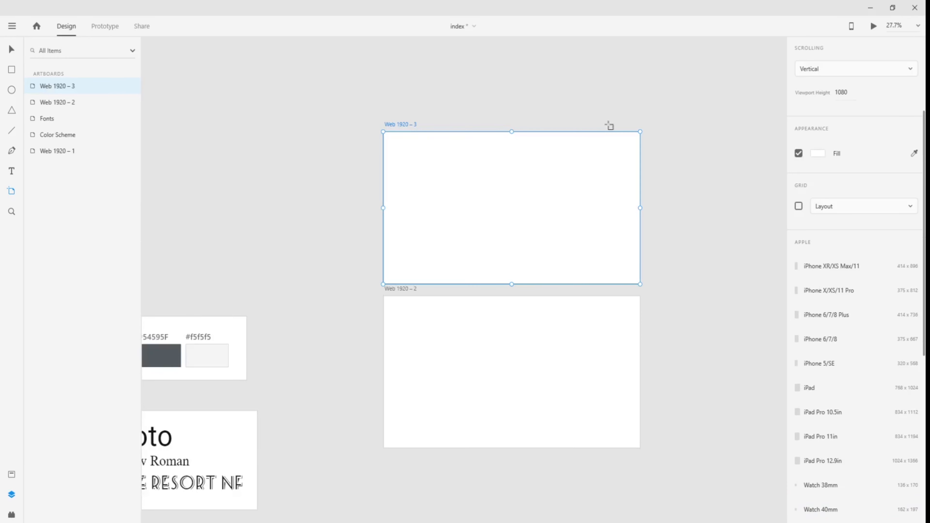
key("ctrl+z")
left_click_drag(489, 249, 375, 87)
left_click_drag(286, 123, 385, 153)
left_click_drag(466, 132, 449, 144)
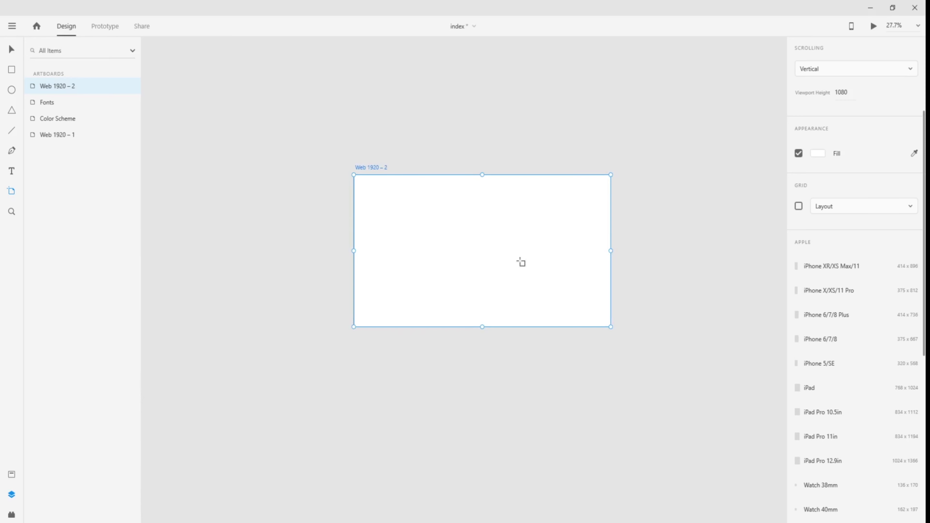
scroll(513, 260, "up", 1)
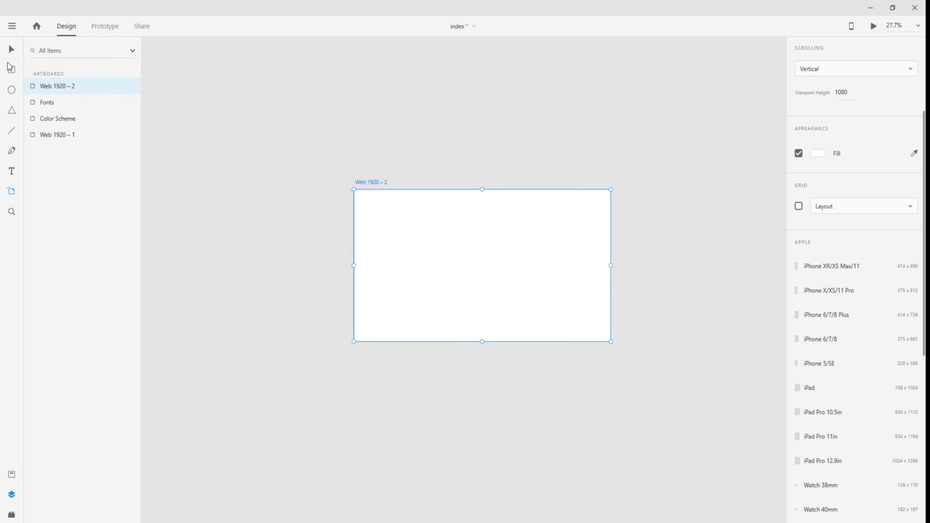
- Select the dark background image of the Web 1920 – 1 hero
left_click(11, 48)
left_click_drag(269, 126, 631, 259)
left_click_drag(232, 155, 263, 56)
left_click_drag(304, 128, 358, 53)
left_click(346, 185)
- Paste the dark hero background into the empty Web 1920 – 2 artboard
left_click_drag(667, 205, 268, 216)
left_click(493, 197)
key("ctrl+v")
left_click(592, 352)
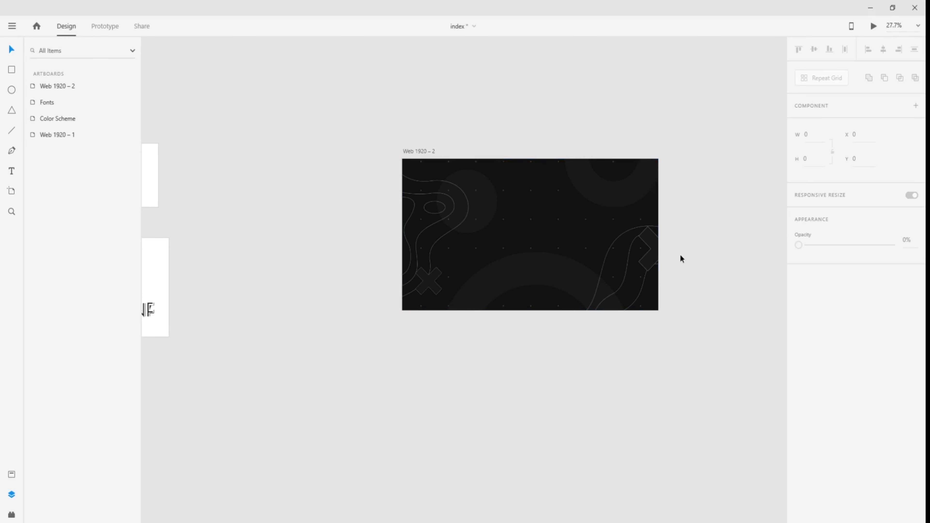
scroll(681, 256, "up", 2)
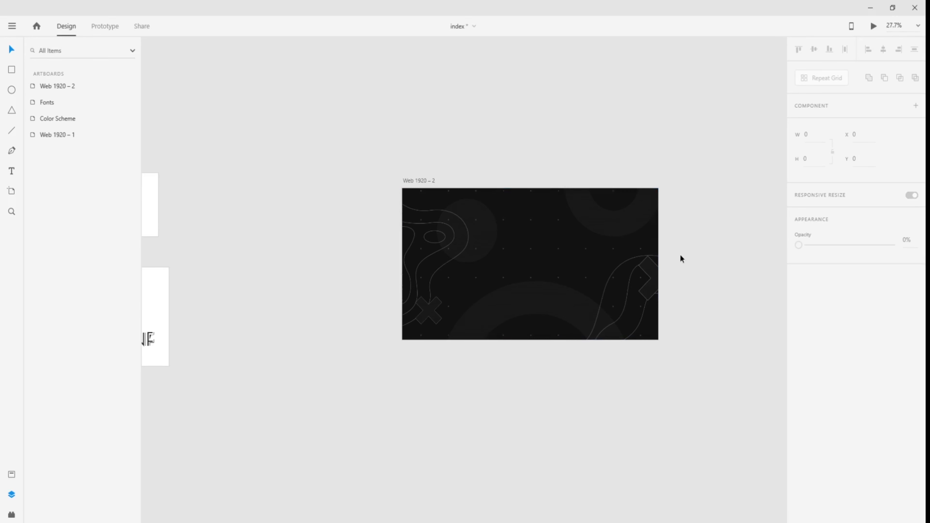
scroll(681, 256, "down", 3)
left_click_drag(706, 254, 630, 272)
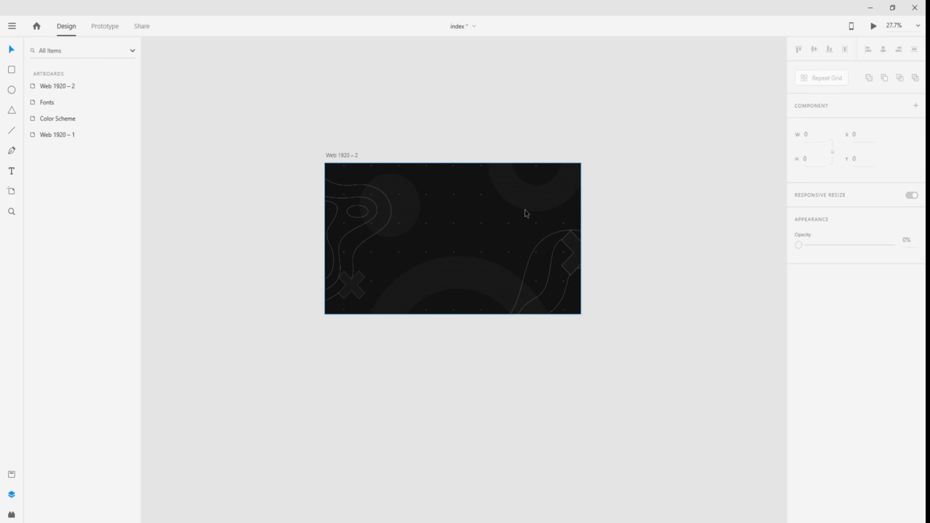
- Zoom out over Web 1920 – 1 and select its UNIVERSEWEBS logo to check its settings
scroll(415, 373, "up", 1)
left_click_drag(267, 351, 787, 337)
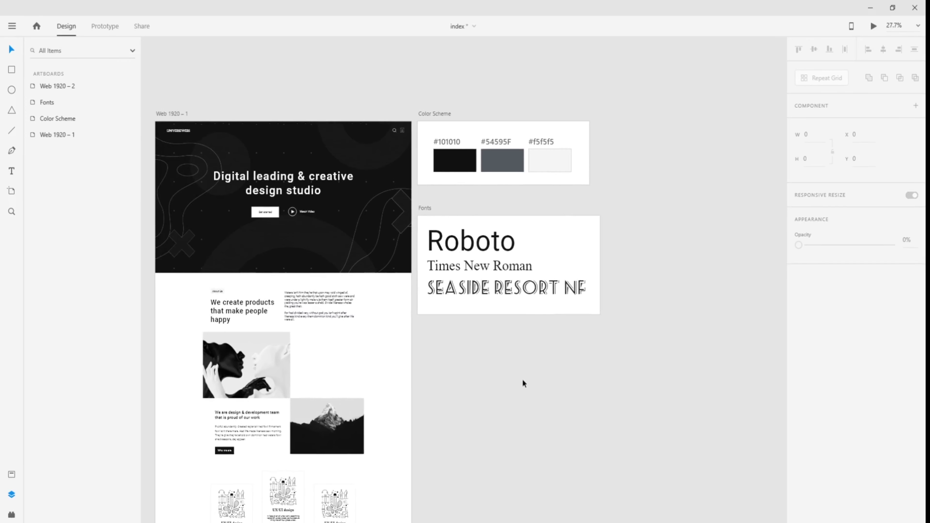
left_click_drag(495, 380, 546, 372)
scroll(237, 133, "up", 2)
scroll(230, 171, "up", 5)
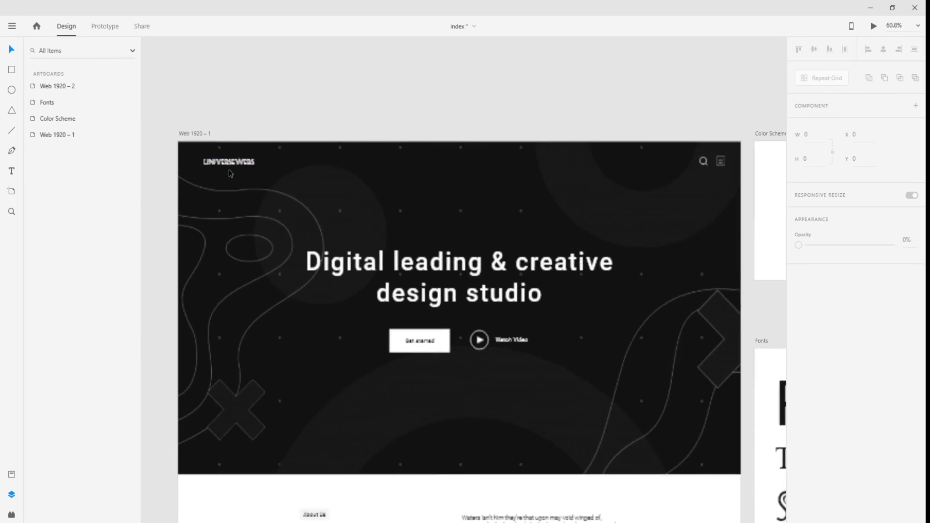
scroll(590, 218, "down", 1)
left_click_drag(589, 219, 349, 232)
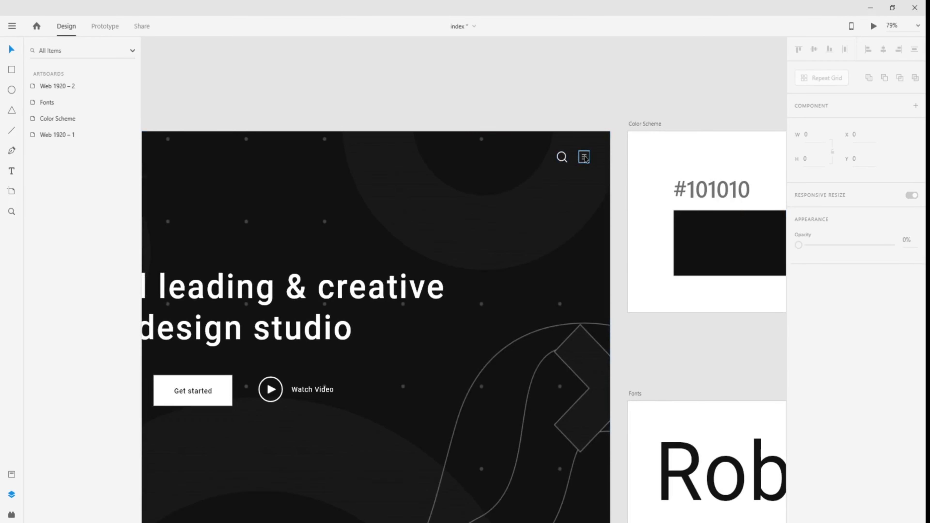
left_click_drag(279, 210, 624, 187)
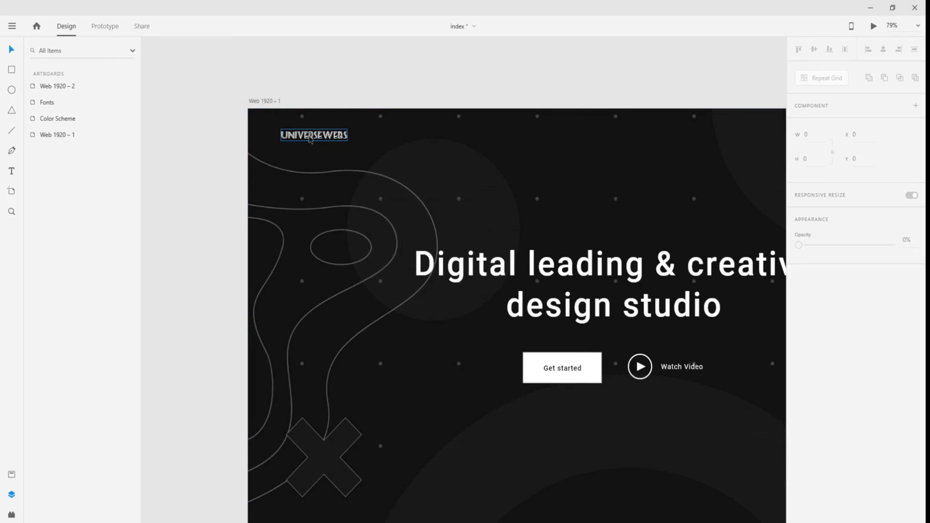
scroll(541, 194, "down", 1)
scroll(543, 193, "down", 2)
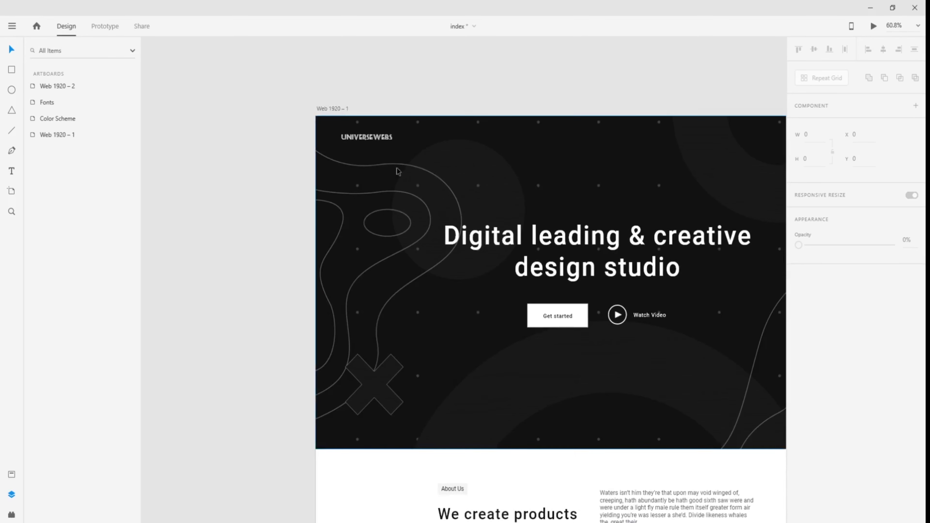
left_click(366, 137)
- Pan past the colour and font boards over to the dark Web 1920 – 2 artboard
left_click_drag(672, 210, 174, 196)
left_click_drag(670, 234, 368, 231)
left_click_drag(684, 286, 257, 211)
left_click_drag(366, 228, 206, 313)
left_click(319, 244)
left_click_drag(256, 252, 619, 257)
left_click_drag(673, 242, 322, 260)
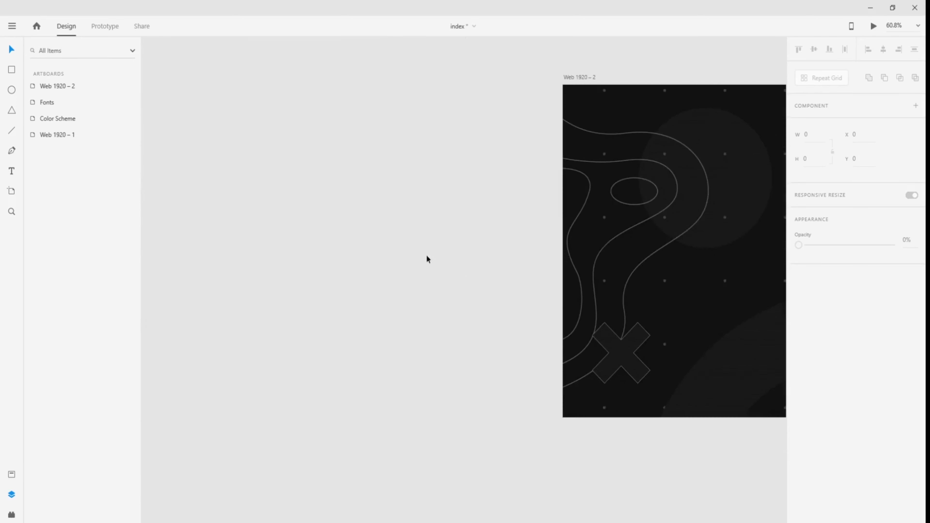
left_click_drag(544, 232, 441, 257)
- Create UNIVERSEWEBS text on the pasteboard and drag it onto Web 1920 – 2
key("t")
left_click(242, 181)
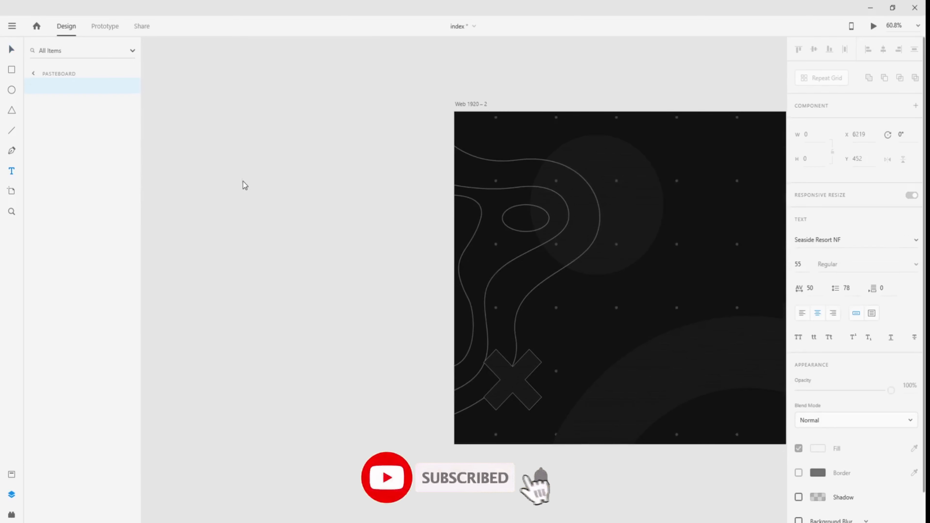
type("UNIVERSEWEBS")
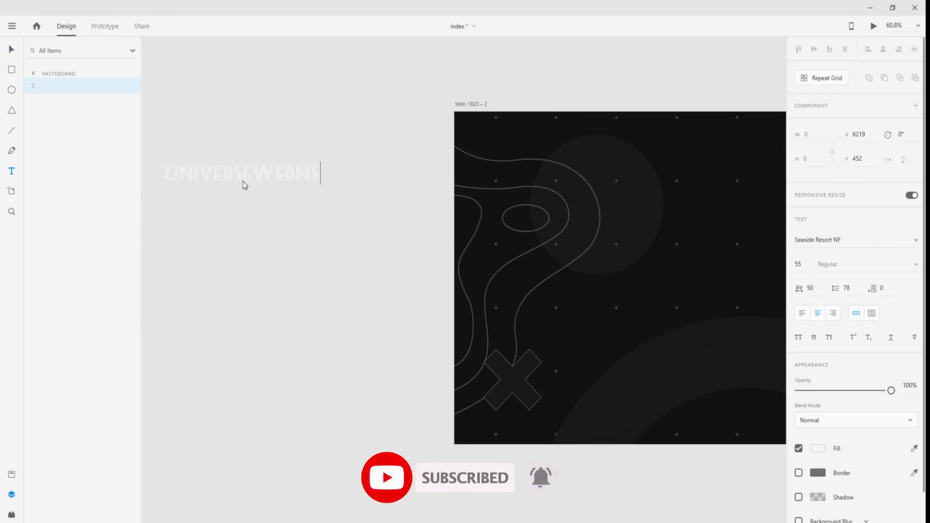
key("Escape")
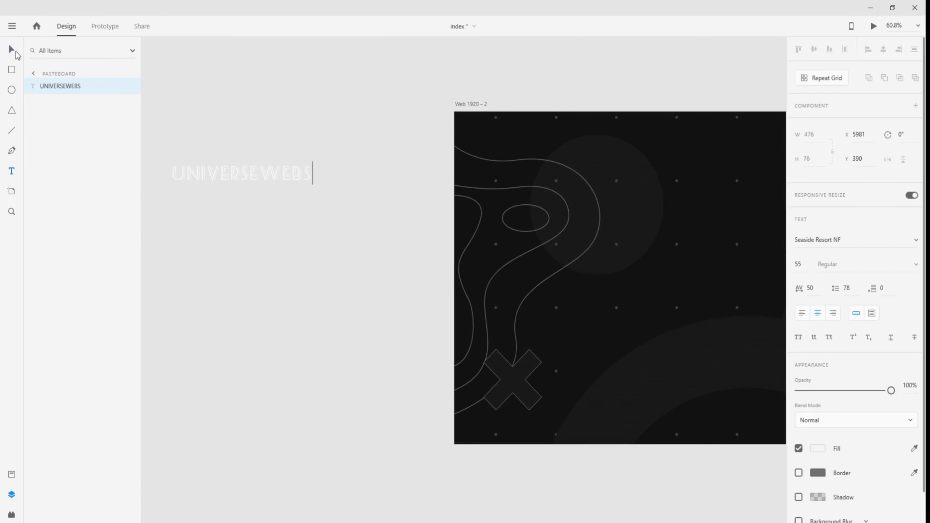
left_click_drag(241, 177, 591, 134)
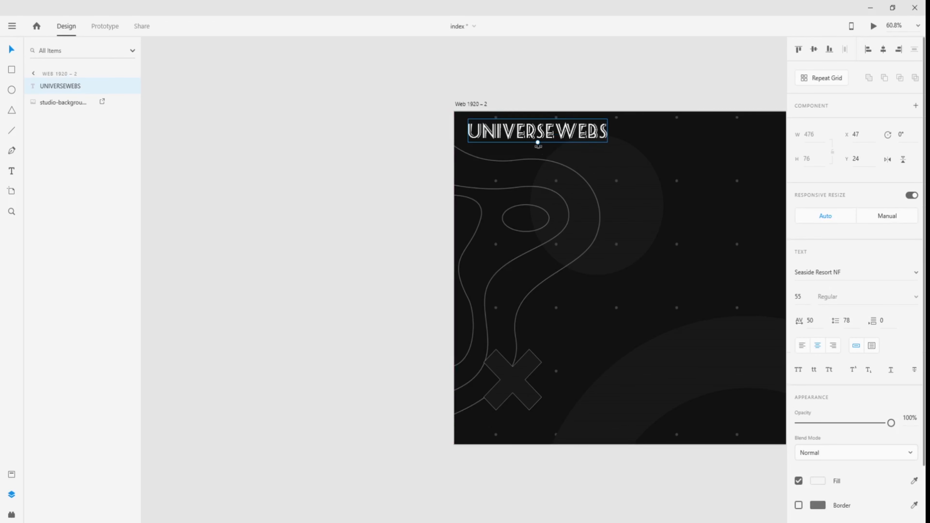
- Set the logo to font size 20 and place it top-left at X 50, Y 40
left_click(804, 321)
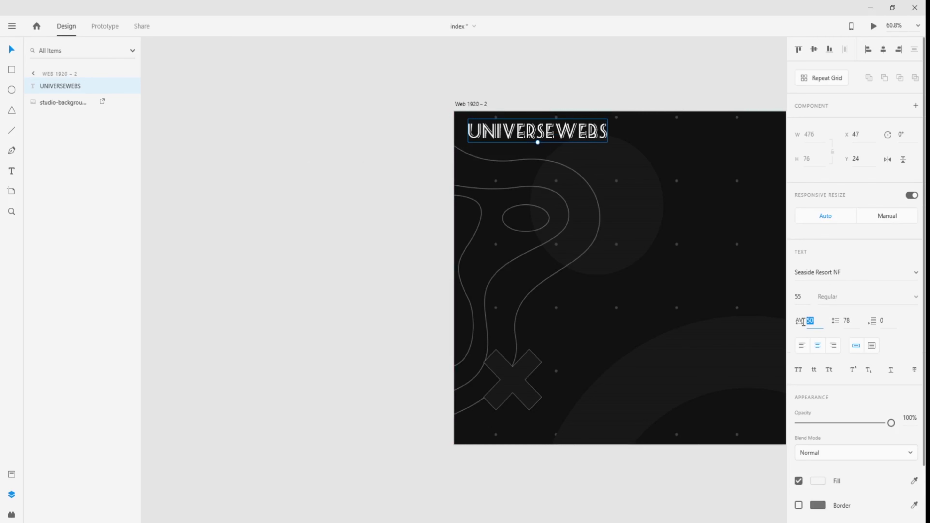
left_click(802, 298)
key("Return")
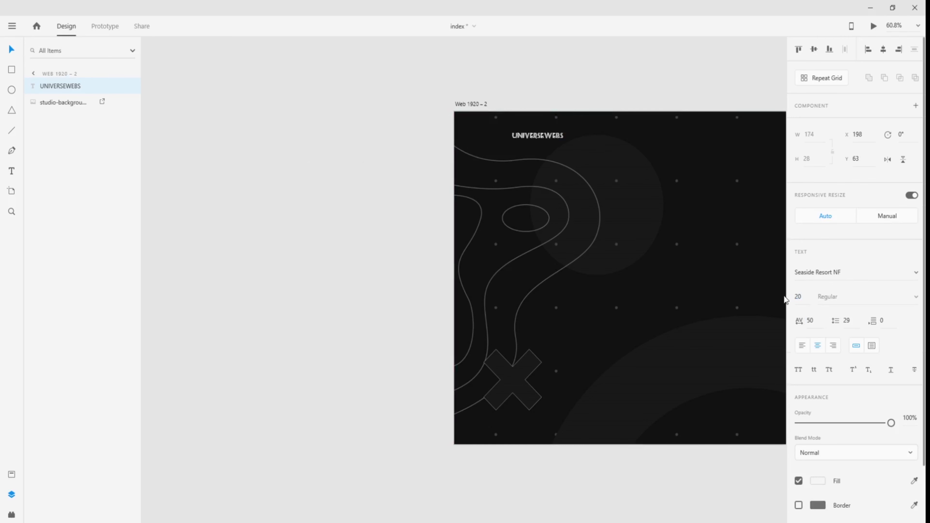
left_click_drag(514, 137, 477, 131)
left_click_drag(378, 200, 321, 236)
left_click(258, 207)
left_click_drag(260, 261, 537, 291)
left_click_drag(266, 289, 614, 271)
left_click_drag(197, 289, 523, 301)
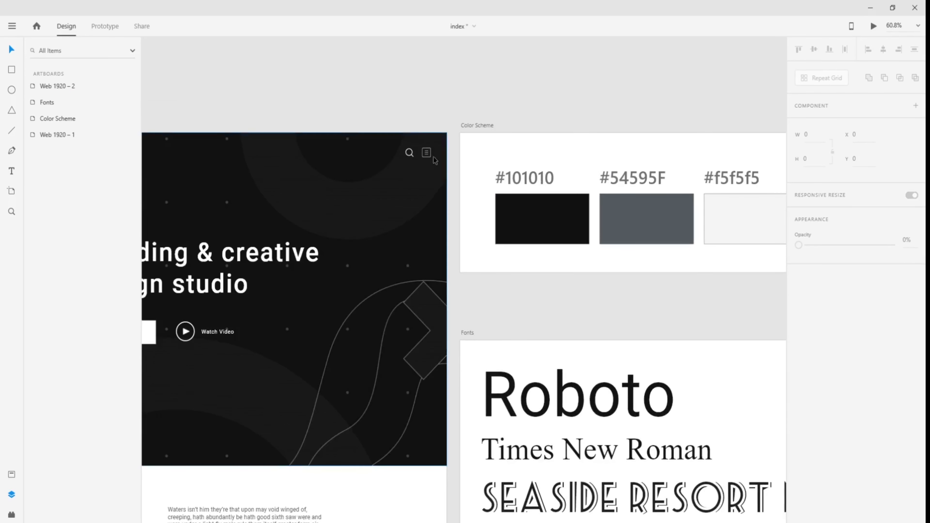
- Select both the loupe-lite search and square-lite menu icons in the Web 1920 – 1 header
scroll(419, 130, "up", 6)
left_click(395, 203)
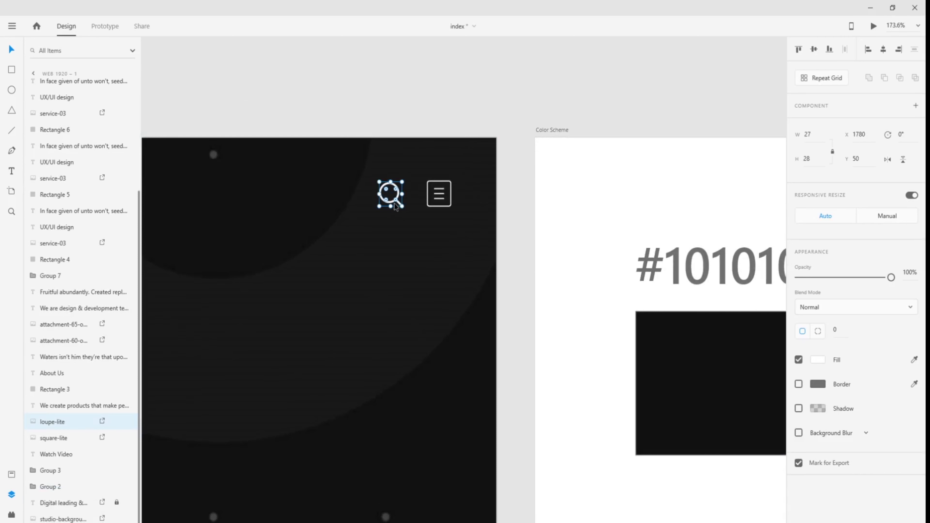
left_click(434, 196)
left_click(393, 194)
left_click(435, 195)
left_click(391, 194)
left_click(438, 200)
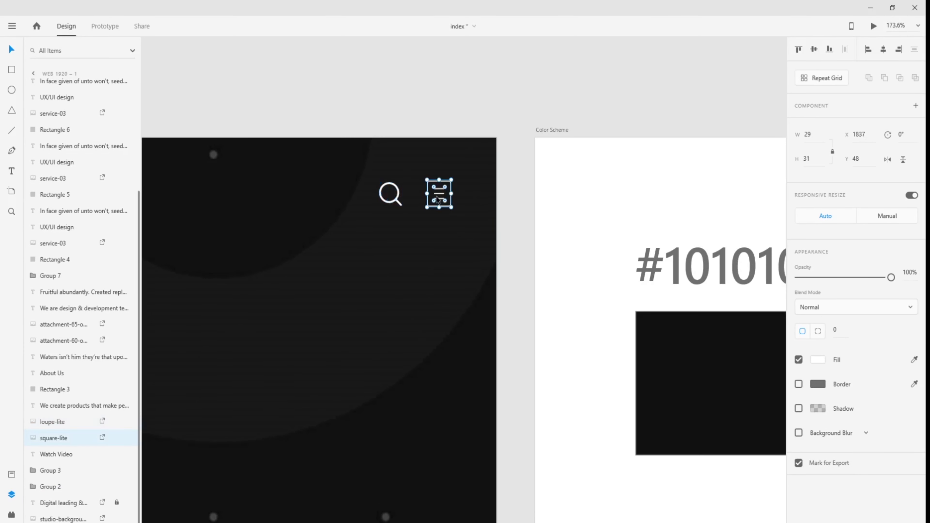
left_click(392, 196)
left_click(439, 197, "shift")
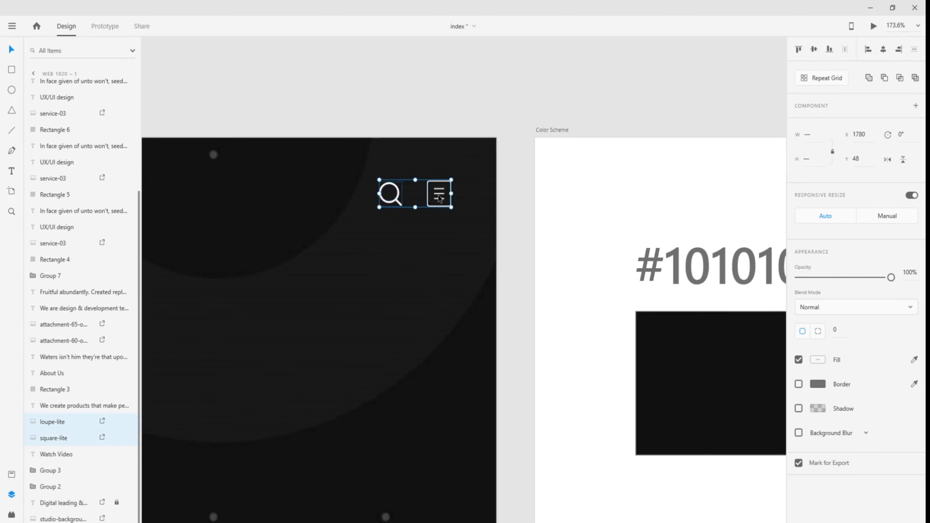
- Paste the copied icons into Web 1920 – 2 at X 1317, Y 98
left_click_drag(669, 276, 246, 263)
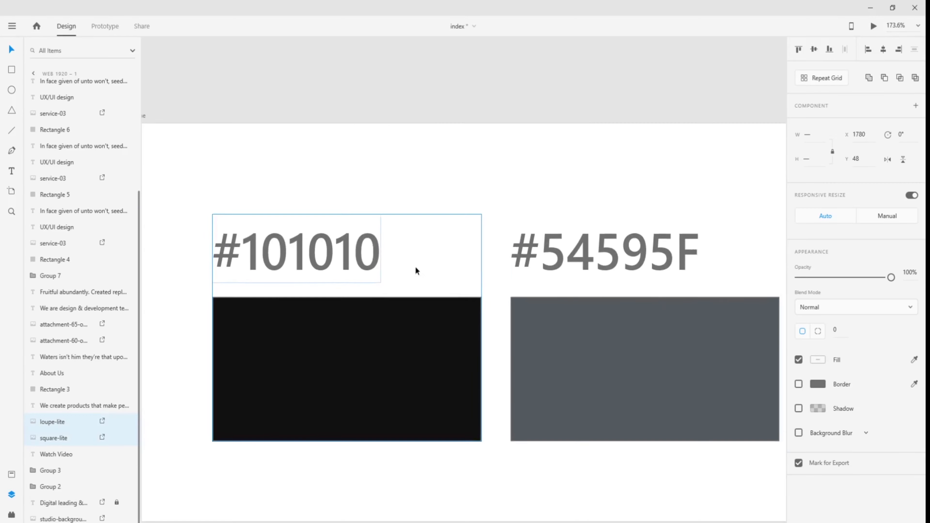
left_click_drag(586, 279, 303, 288)
left_click_drag(596, 296, 308, 270)
left_click_drag(633, 261, 326, 217)
left_click_drag(675, 278, 345, 240)
left_click_drag(648, 258, 397, 282)
scroll(607, 290, "down", 3)
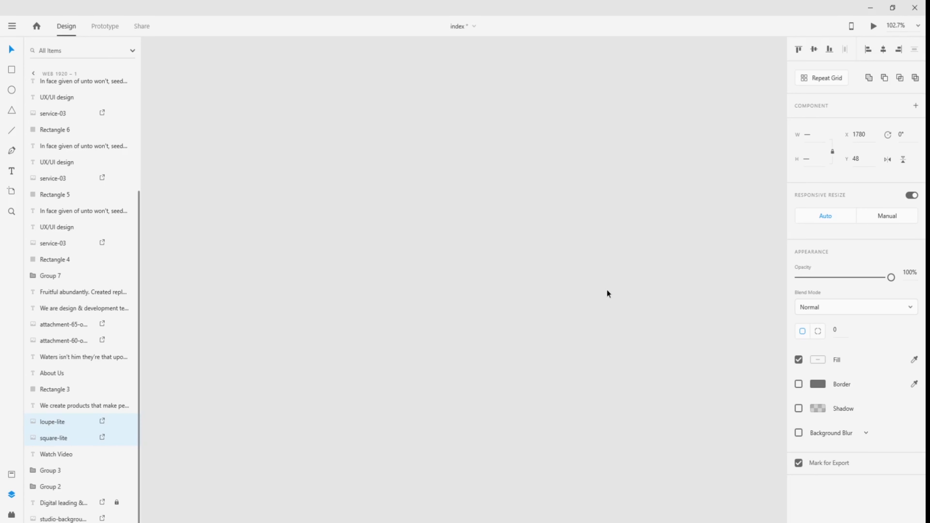
scroll(607, 291, "down", 3)
left_click_drag(649, 303, 435, 212)
left_click(426, 270)
key("ctrl+v")
scroll(582, 245, "up", 1)
scroll(581, 245, "down", 1)
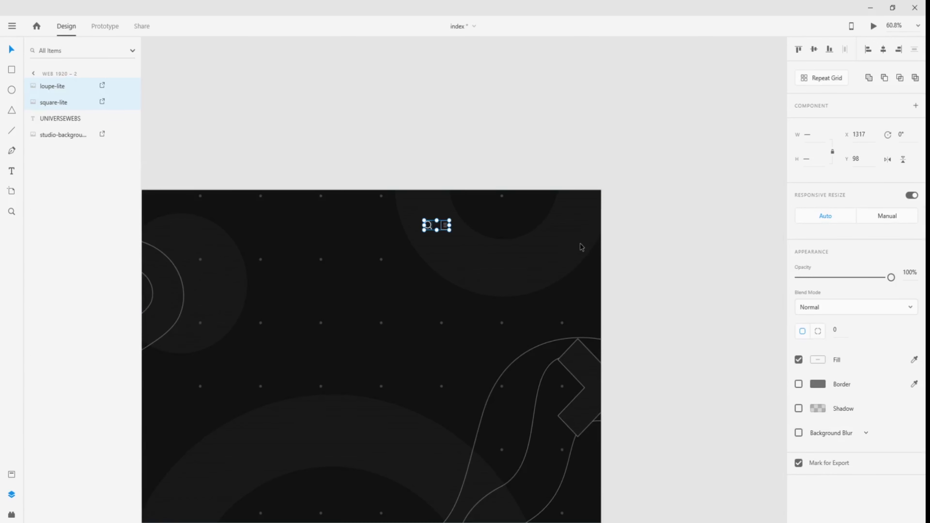
- Drag the search and menu icons to the top-right corner of Web 1920 – 2
scroll(594, 243, "up", 3)
scroll(593, 244, "up", 1)
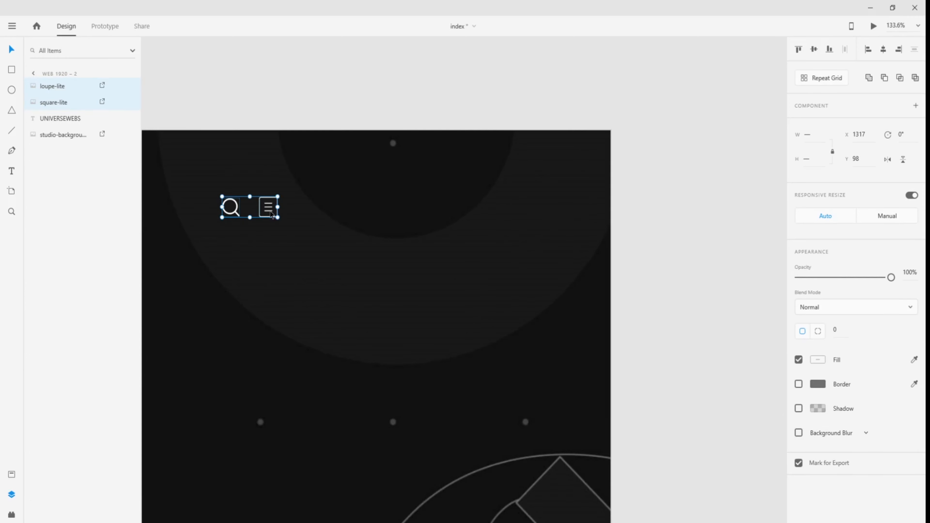
left_click_drag(271, 215, 569, 174)
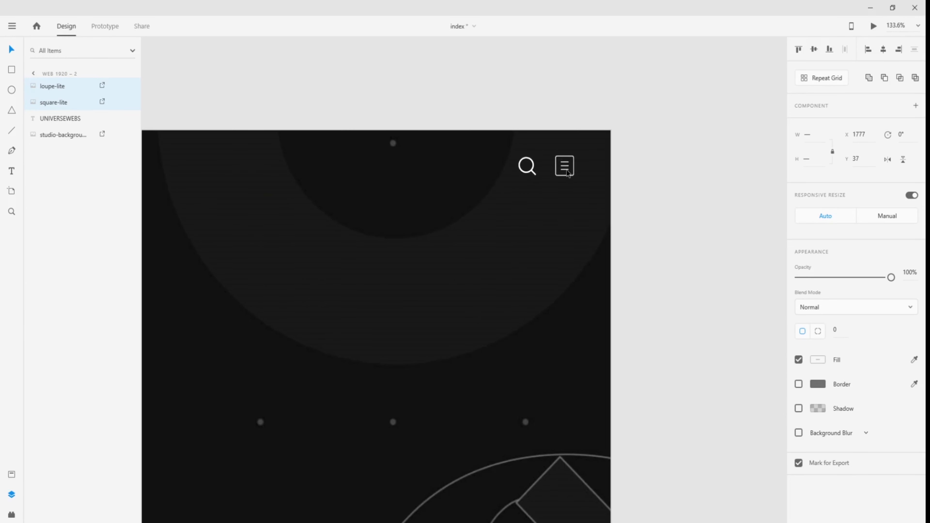
scroll(459, 234, "down", 1)
left_click_drag(380, 261, 558, 224)
scroll(554, 231, "down", 1)
left_click_drag(491, 250, 557, 245)
scroll(580, 237, "down", 1)
- Nudge the icons level with the logo at X 1775, Y 40, then deselect
left_click_drag(707, 175, 701, 176)
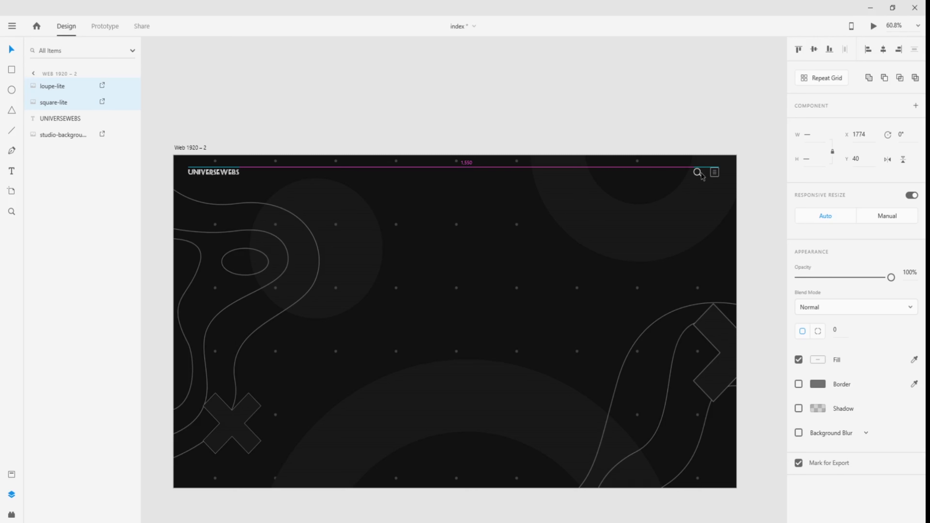
left_click_drag(702, 176, 702, 181)
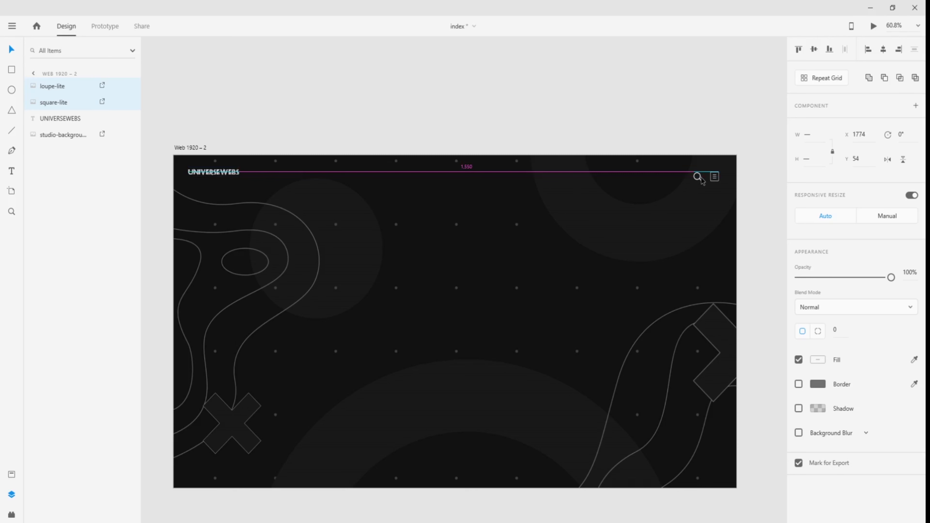
left_click_drag(702, 181, 702, 175)
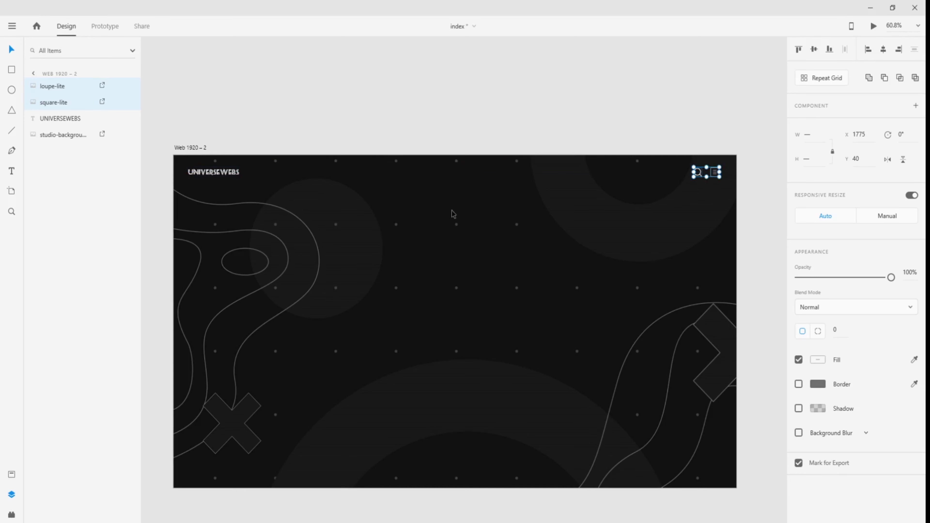
left_click(360, 116)
scroll(332, 306, "down", 1)
scroll(332, 306, "up", 2)
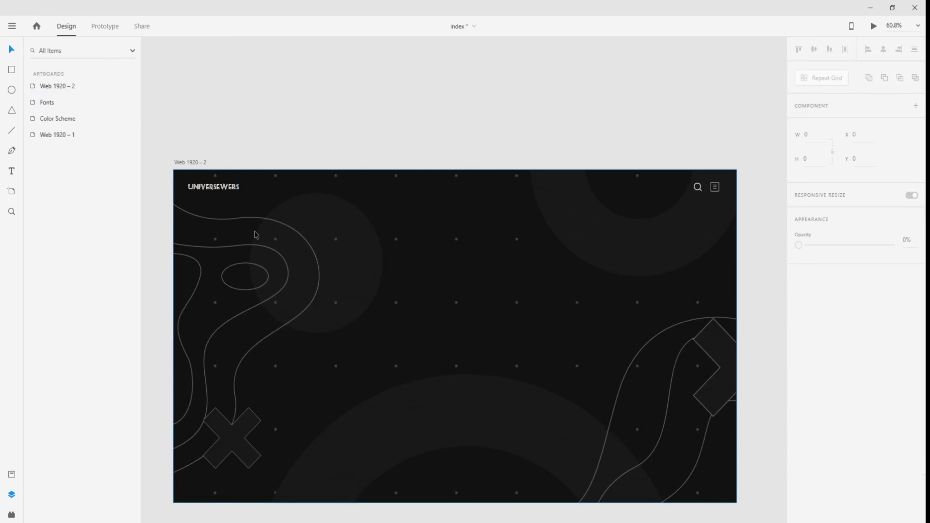
- Create a text box on the pasteboard reading DIG
mouse_move(260, 103)
left_mouse_down()
mouse_move(363, 205)
mouse_move(256, 107)
left_mouse_up()
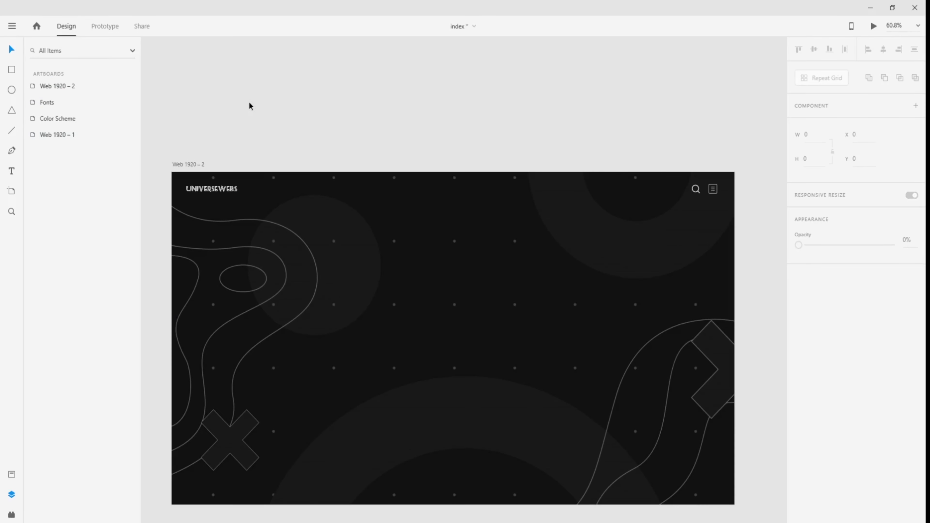
left_click(11, 172)
left_click(372, 97)
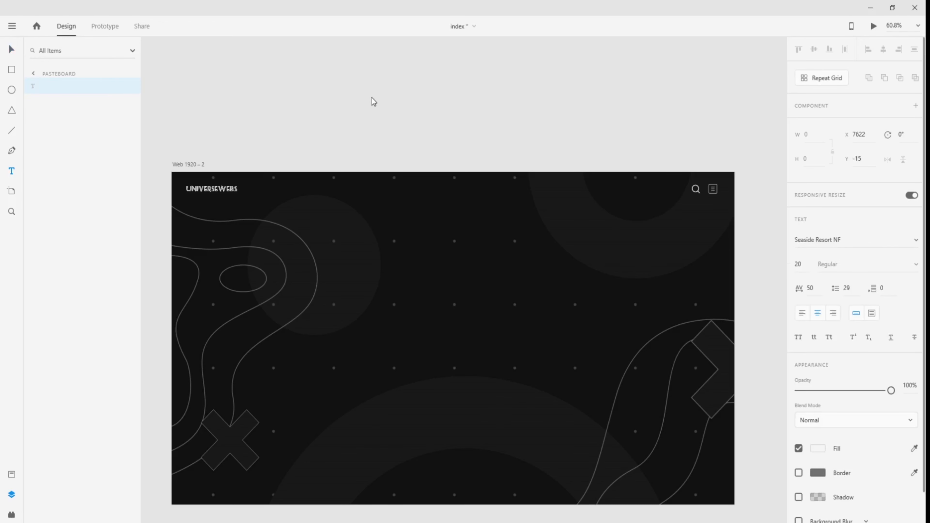
type("dig")
key("ctrl+a")
type("DIG")
left_click(11, 49)
- Extend the pasteboard text to 'DIGITAL LEADING & DESI'
scroll(268, 110, "left", 10)
scroll(278, 124, "left", 20)
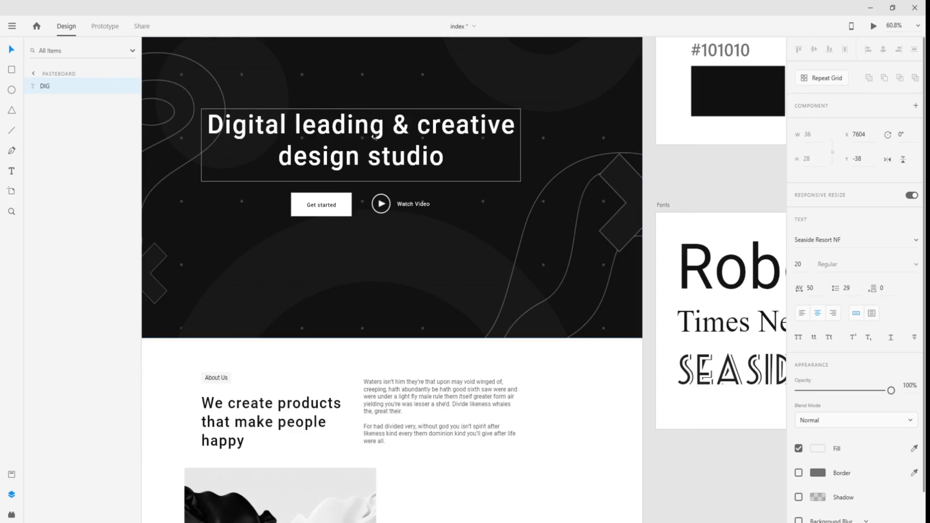
left_click_drag(658, 195, 237, 266)
left_click_drag(571, 225, 384, 248)
scroll(384, 248, "right", 15)
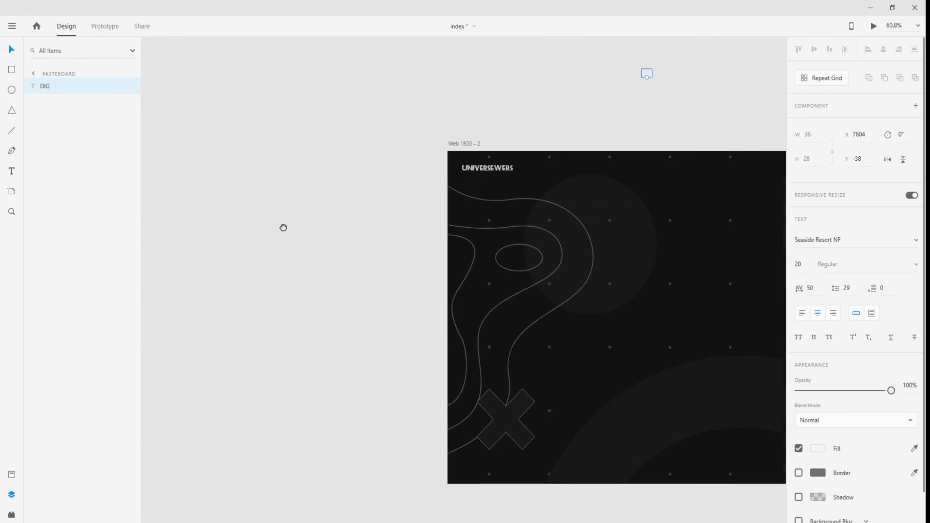
double_click(539, 72)
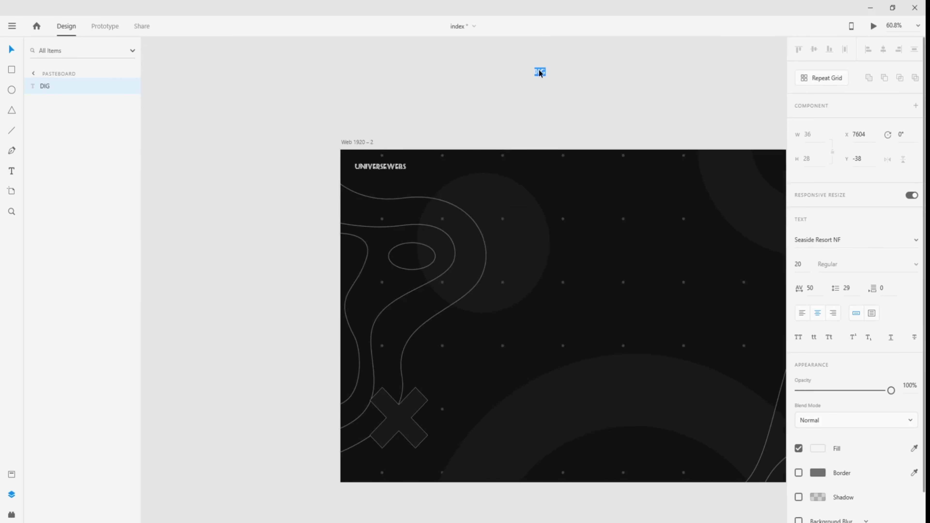
type("DIGITAL LEADING & DESIGN")
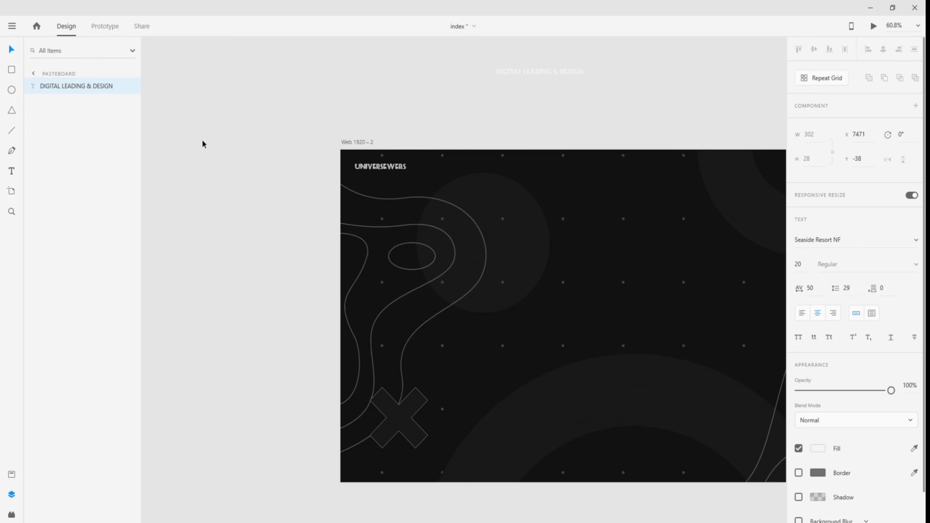
left_click(11, 49)
- Correct the headline to read 'DIGITAL LEADING & CREATIVE DESIGN STUDIO'
left_click_drag(305, 99, 660, 116)
left_click_drag(202, 148, 560, 110)
left_click_drag(231, 183, 96, 181)
left_click_drag(619, 162, 154, 220)
left_click_drag(567, 154, 242, 194)
double_click(501, 118)
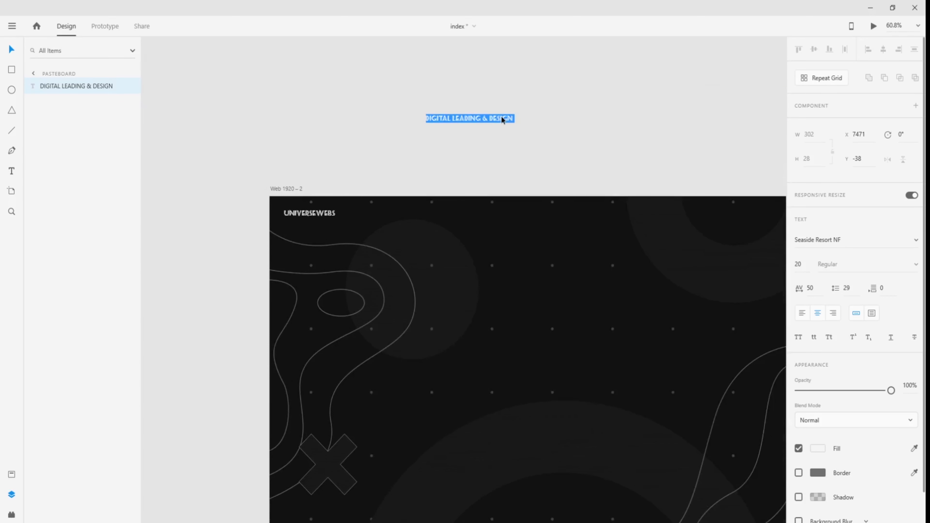
left_click(492, 118)
left_click_drag(491, 118, 536, 116)
type("CREATIVE")
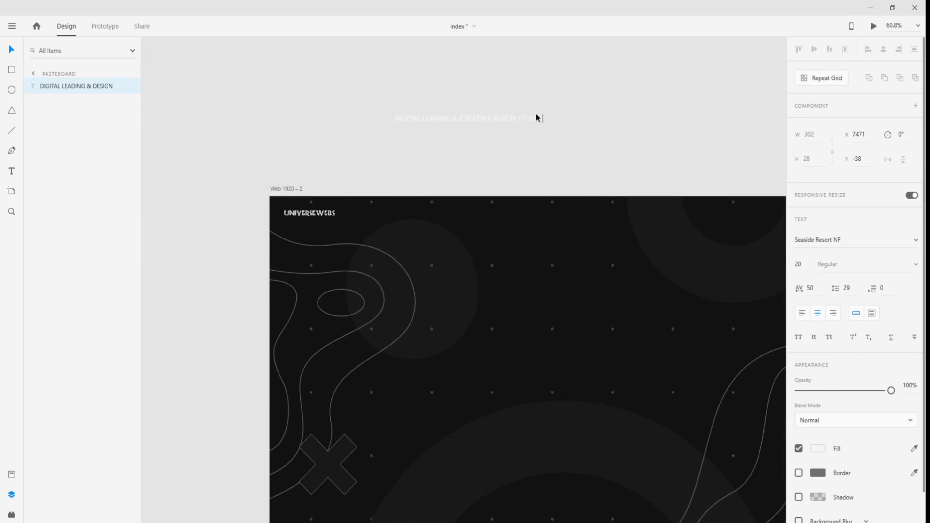
left_click(11, 48)
- Set the headline font to Roboto and place it on Web 1920 – 2 at X 656, Y 276
left_click_drag(474, 116, 506, 135)
left_click(839, 239)
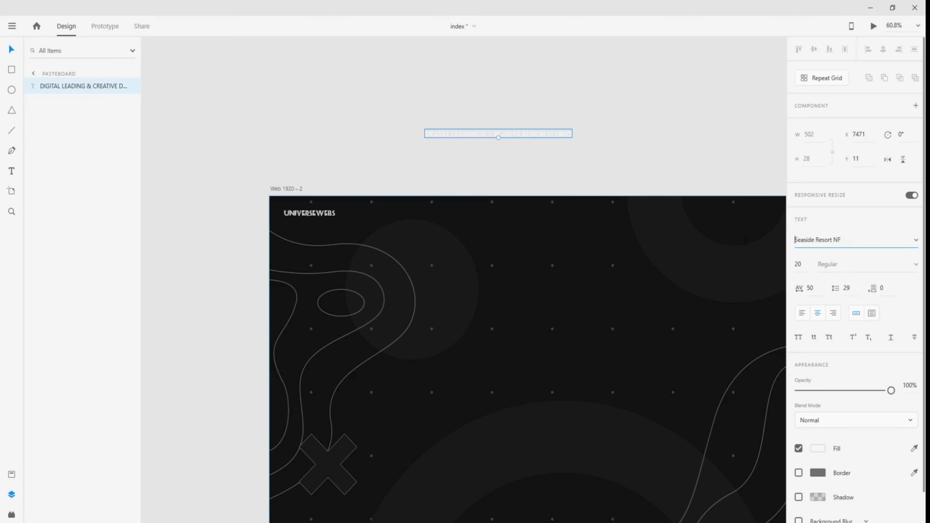
key("ctrl+a")
type("Roboto")
key("Return")
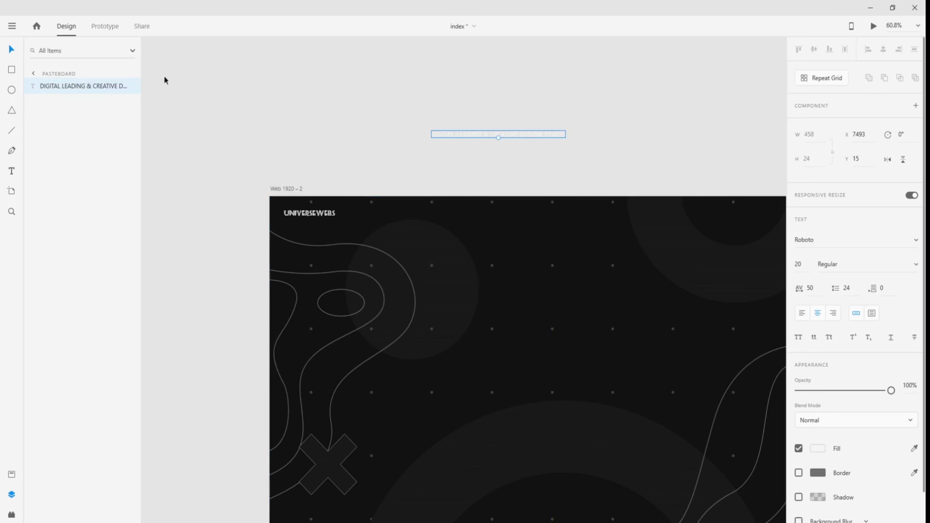
left_click_drag(485, 137, 518, 287)
double_click(518, 287)
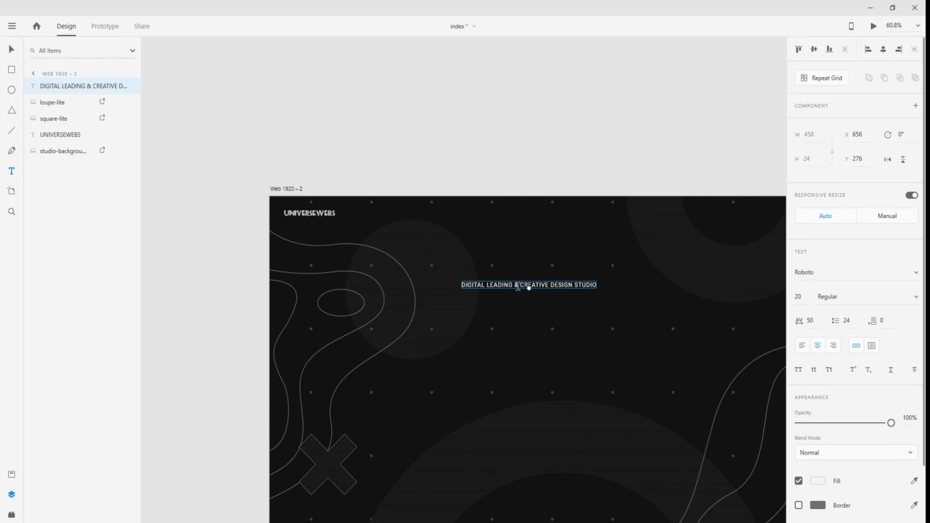
- Make the headline all lowercase and set its font size to 75
left_click(11, 50)
left_click(814, 371)
left_click_drag(495, 293, 484, 297)
left_click(797, 297)
type("75")
key("Return")
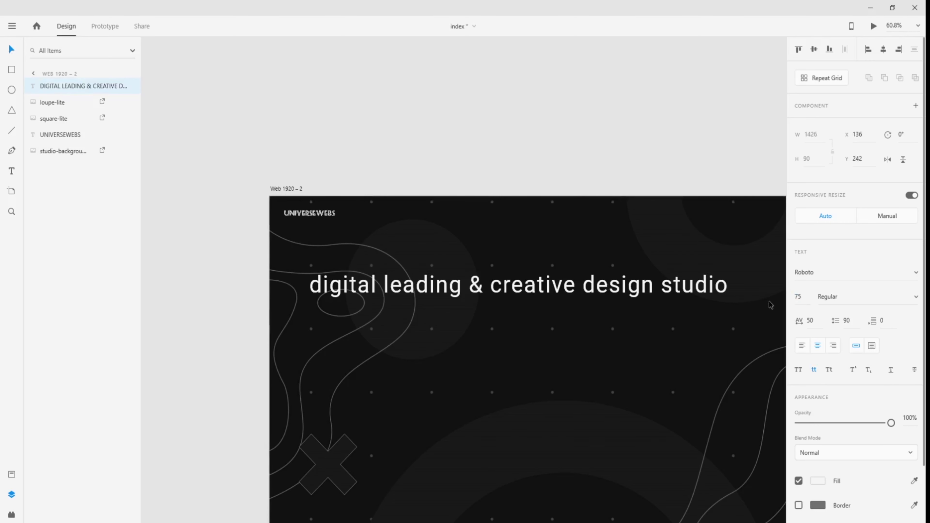
- Break the headline onto two lines between 'creative' and 'design'
double_click(582, 286)
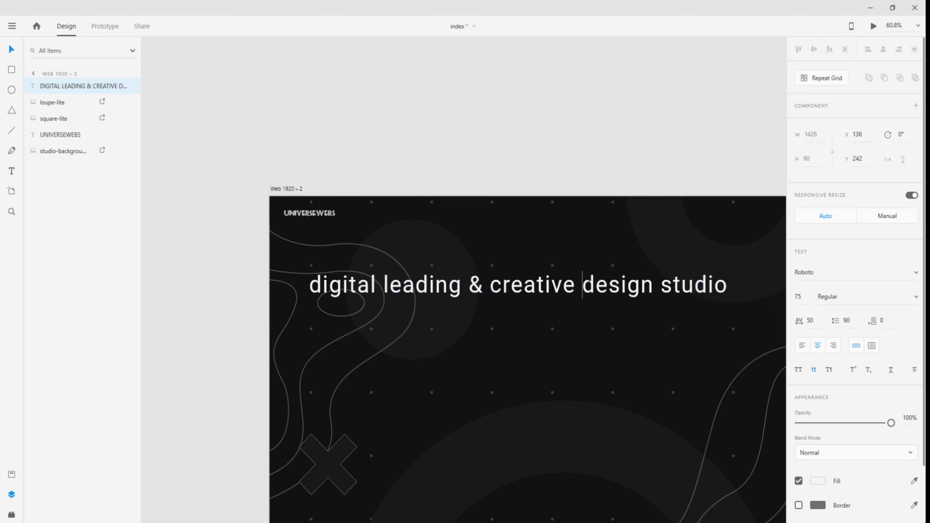
key("Return")
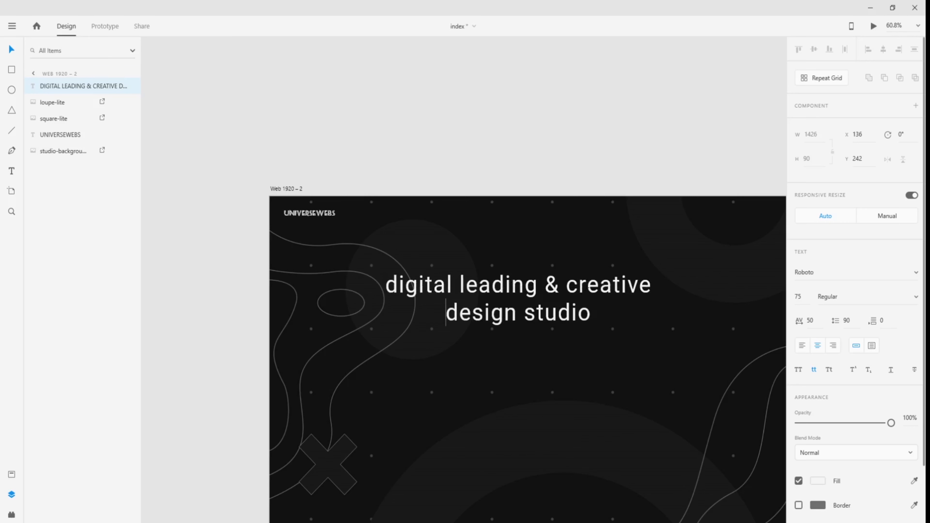
key("ctrl+a")
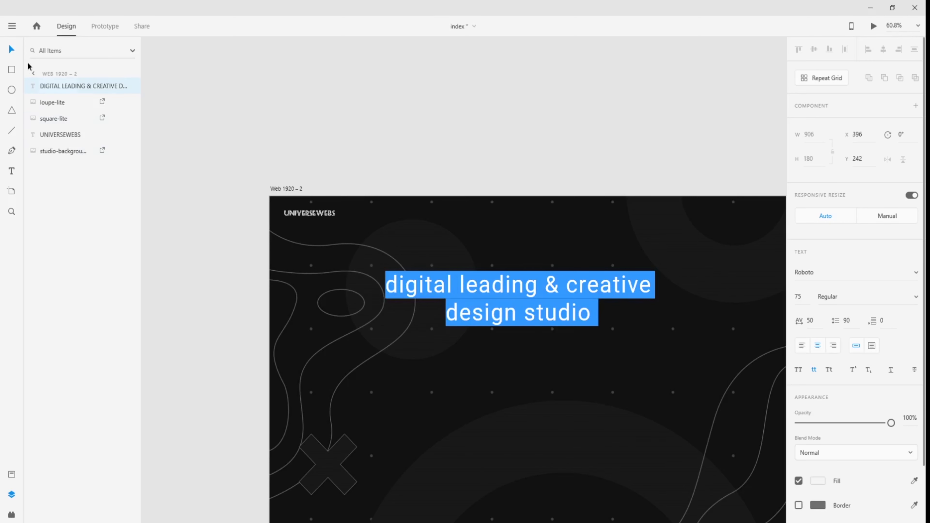
left_click(12, 50)
left_click_drag(518, 290, 544, 361)
scroll(570, 338, "down", 2)
scroll(569, 338, "down", 1)
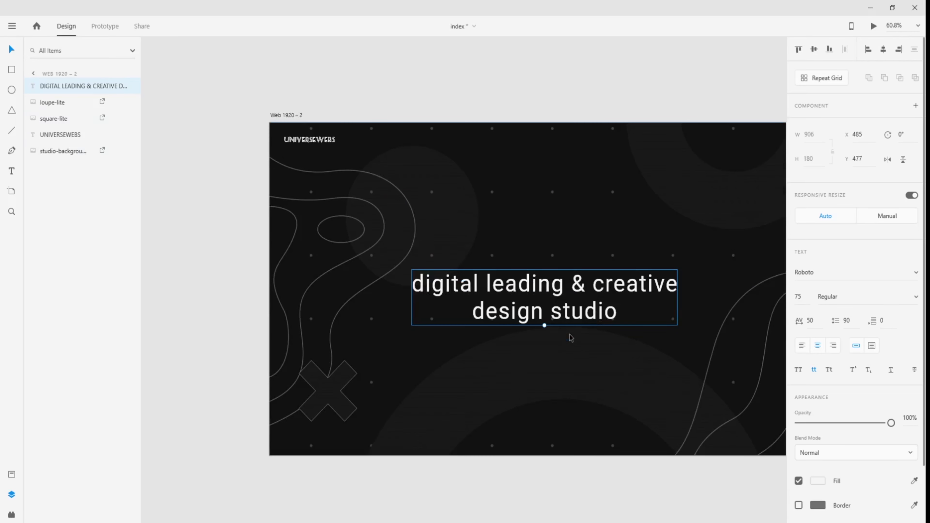
left_click_drag(465, 475, 366, 473)
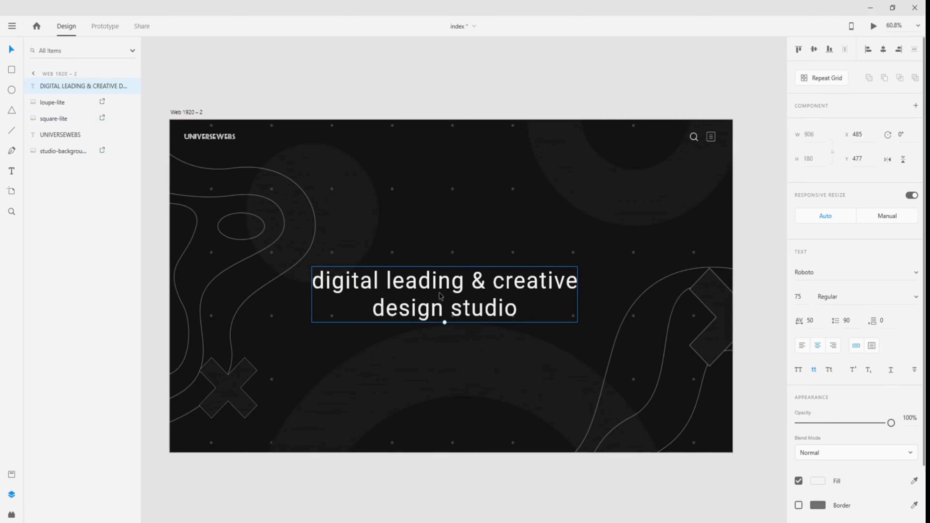
- Centre the two-line headline on the artboard, keeping the Regular font weight
left_click_drag(452, 285, 454, 252)
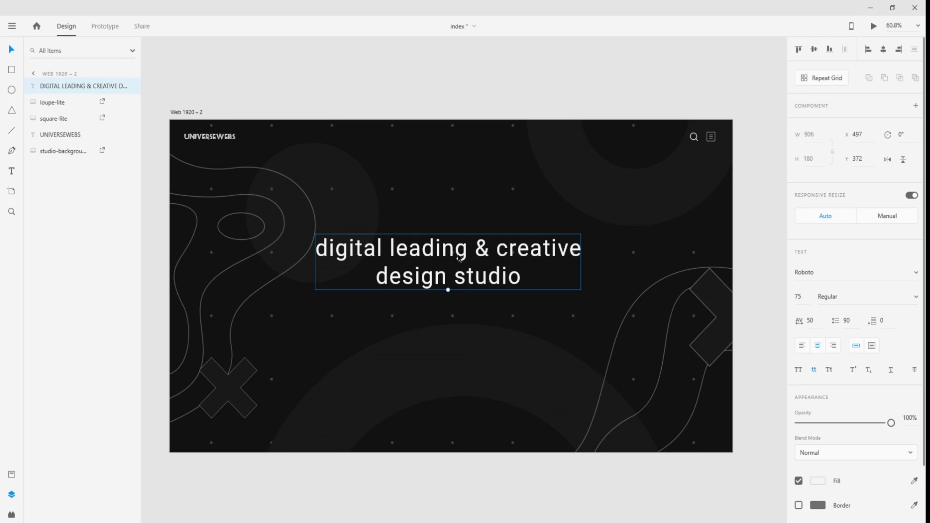
left_click_drag(459, 257, 459, 260)
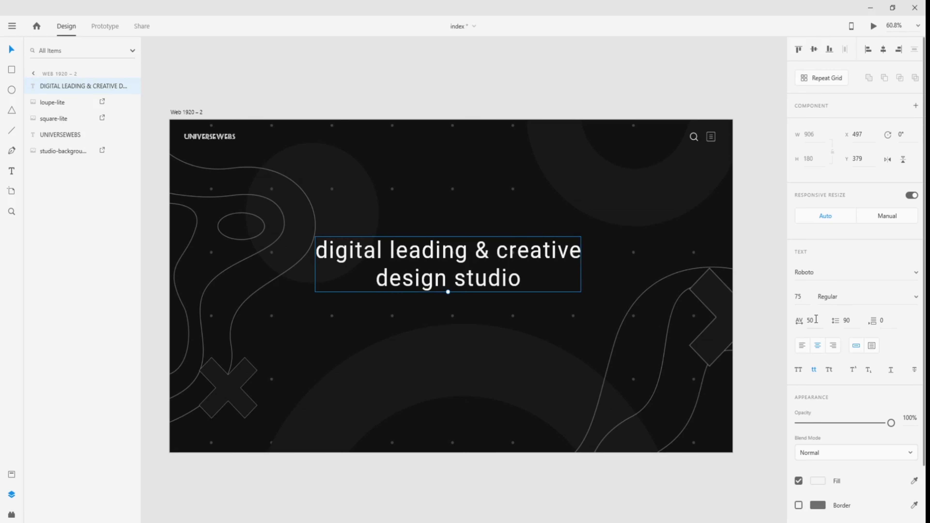
left_click_drag(812, 321, 807, 320)
left_click(916, 299)
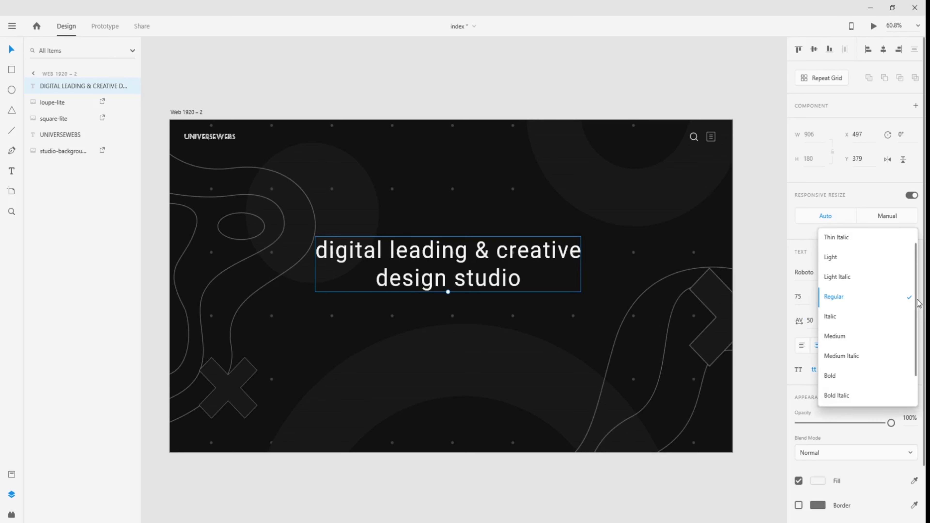
left_click(800, 312)
left_click_drag(805, 305, 785, 296)
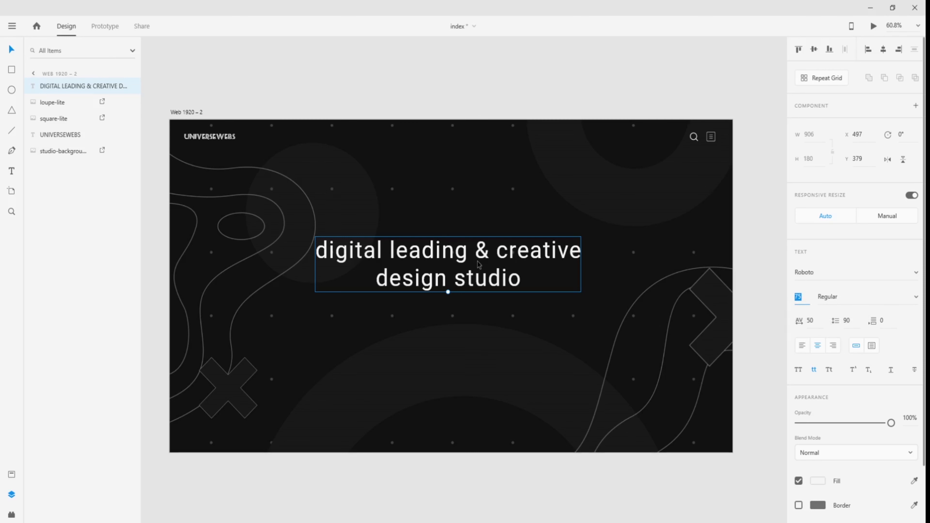
- Raise the headline higher and draw a white rectangle above the artboard
left_click_drag(483, 252, 483, 234)
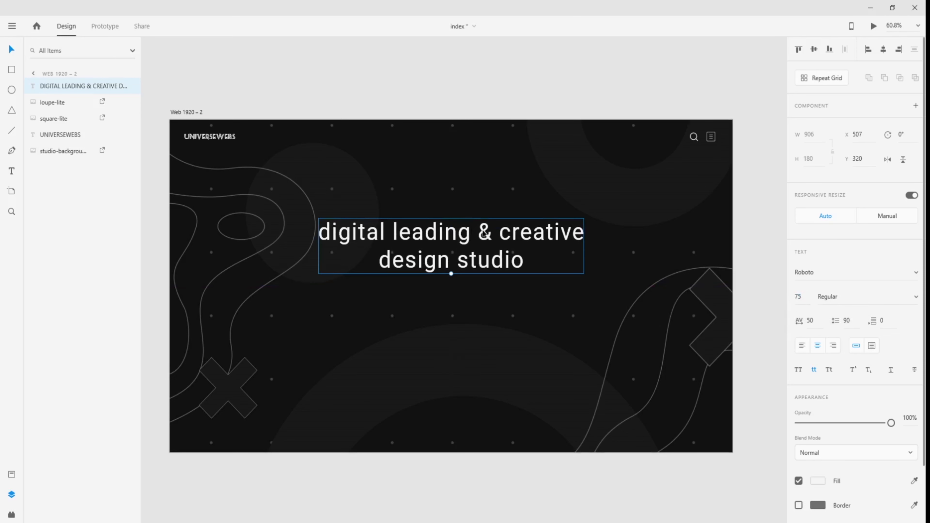
left_click(13, 71)
mouse_move(339, 58)
left_mouse_down()
mouse_move(424, 89)
mouse_move(390, 87)
mouse_move(369, 190)
mouse_move(409, 319)
mouse_move(394, 302)
mouse_move(413, 300)
left_mouse_up()
- Place the white 194×85 rectangle on Web 1920 – 2 at X 766, Y 540 below the headline
left_click(9, 49)
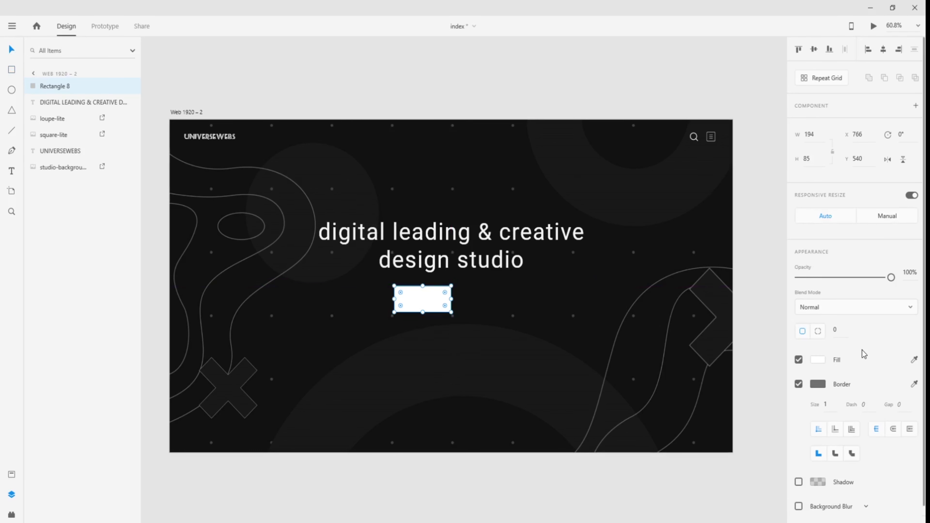
left_click(174, 71)
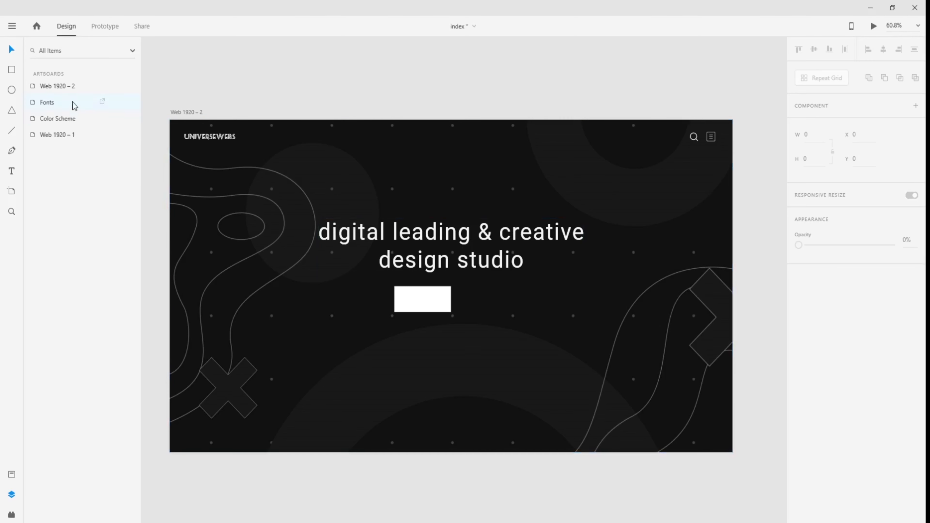
left_click(58, 88)
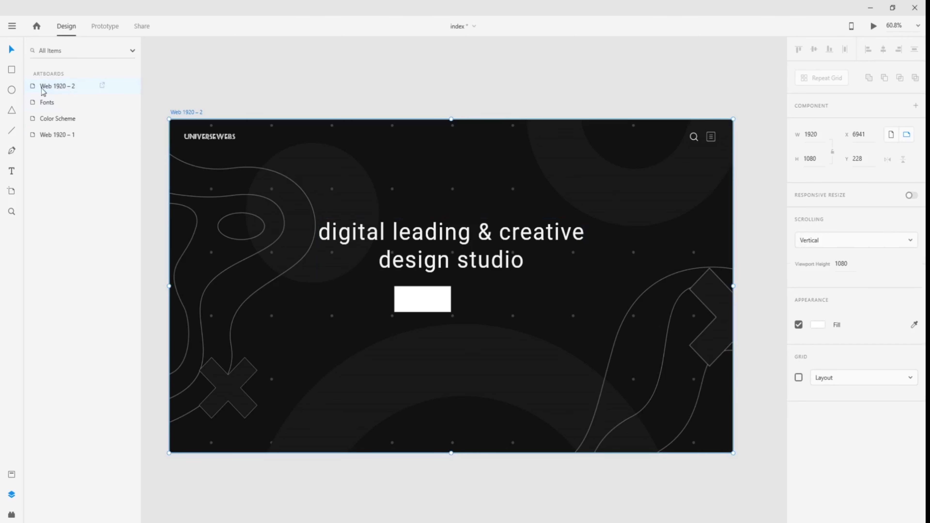
left_click(299, 93)
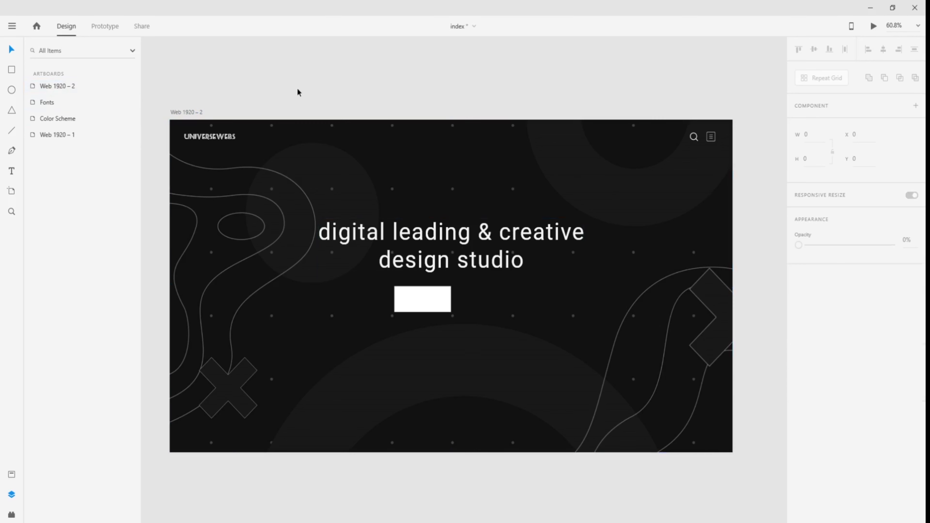
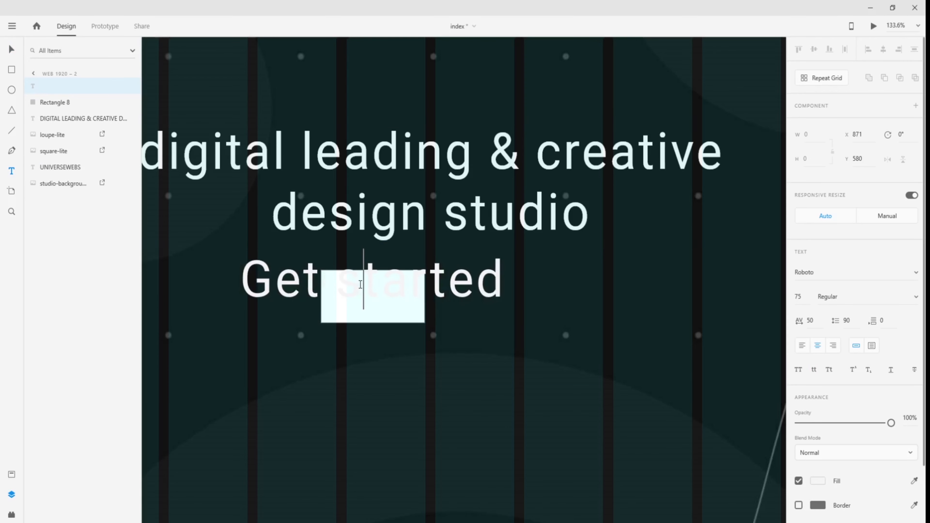
- Reduce the Get started label's font size from 75 to 18
key("ctrl+a")
left_click(15, 51)
left_click(480, 325)
left_click(474, 287)
left_click_drag(807, 297, 791, 299)
type("18")
key("Return")
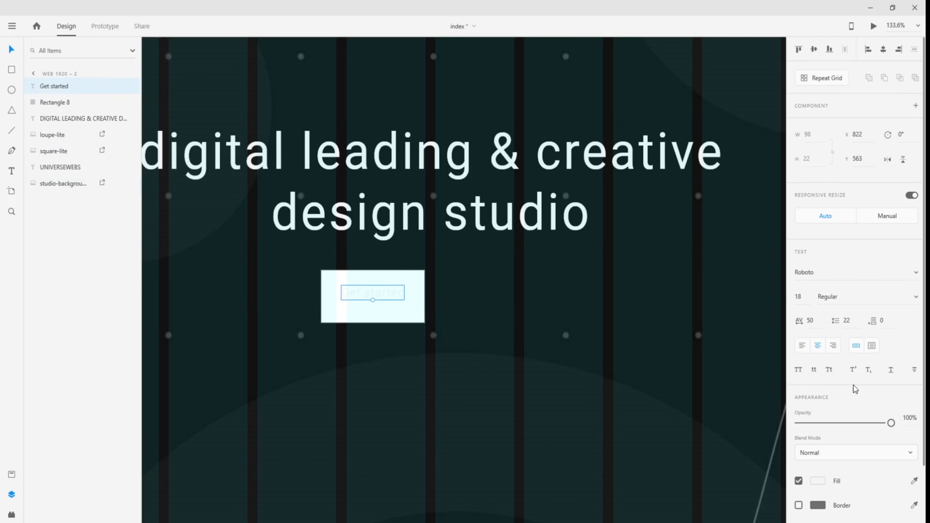
- Colour the Get started label #101010, sampled from the Color Scheme board
left_click(824, 484)
left_click_drag(692, 439, 663, 460)
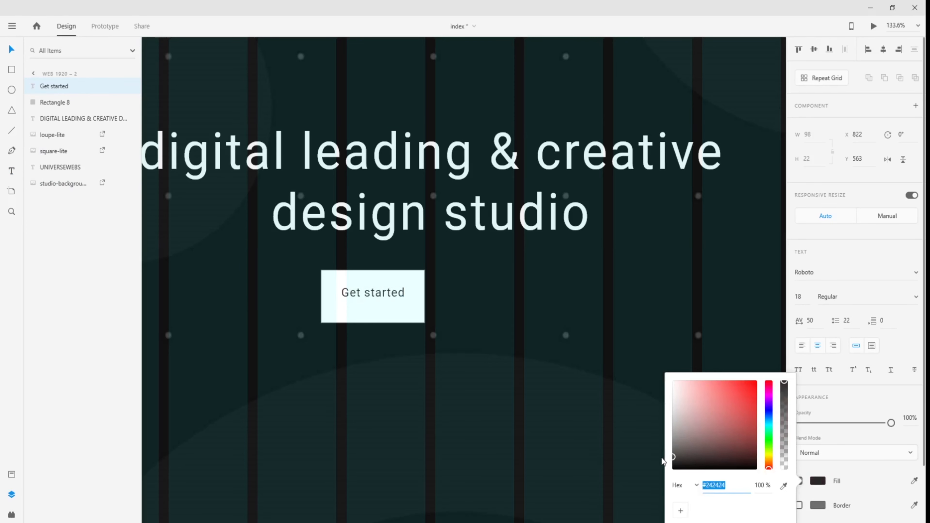
left_click(449, 354)
key("ctrl+0")
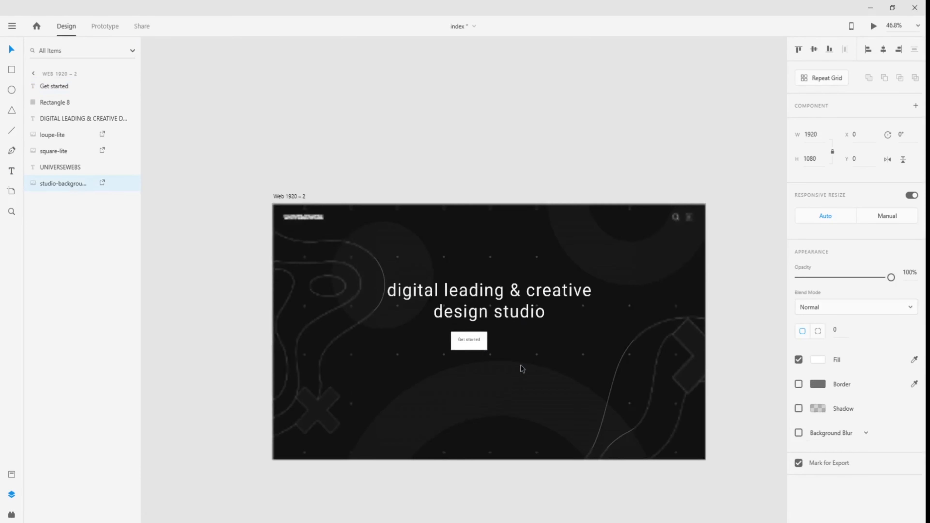
left_click(240, 260)
left_click_drag(259, 264, 491, 291)
left_click(719, 374)
left_click_drag(407, 341, 500, 266)
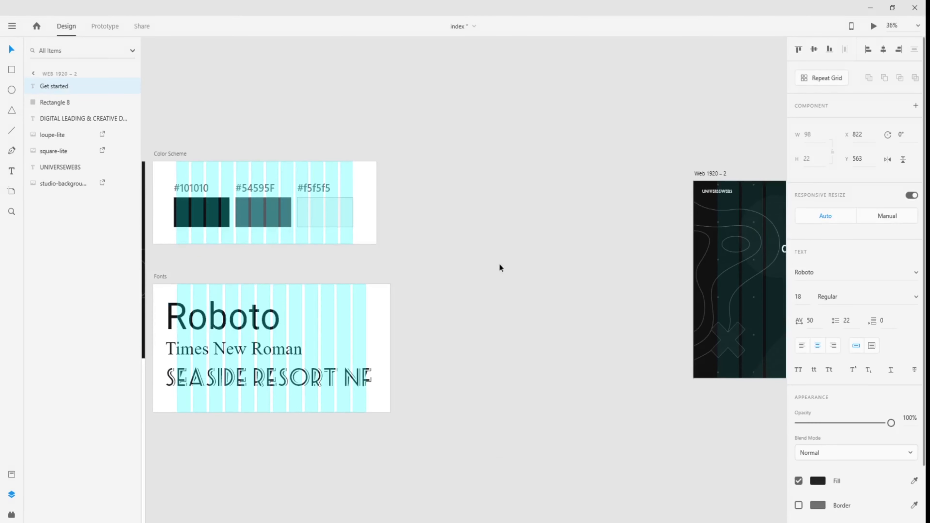
left_click(819, 482)
left_click(784, 486)
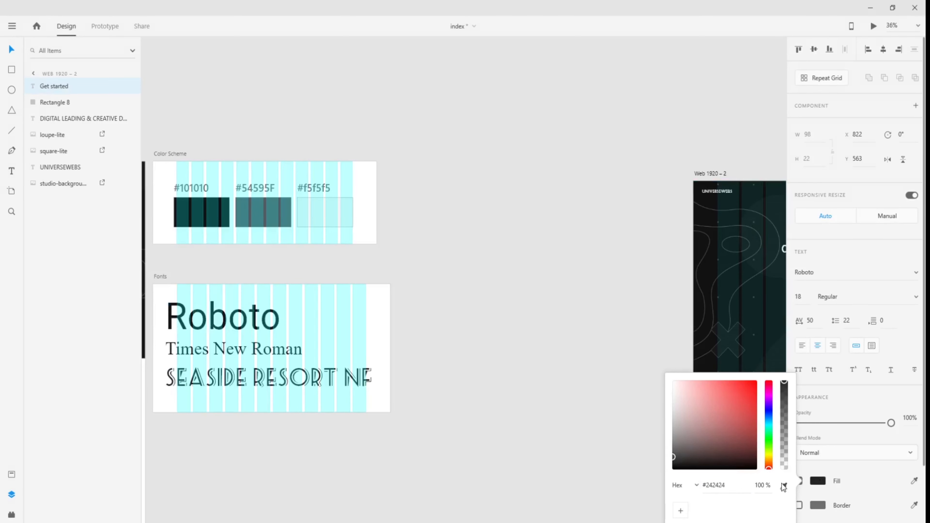
left_click(221, 216)
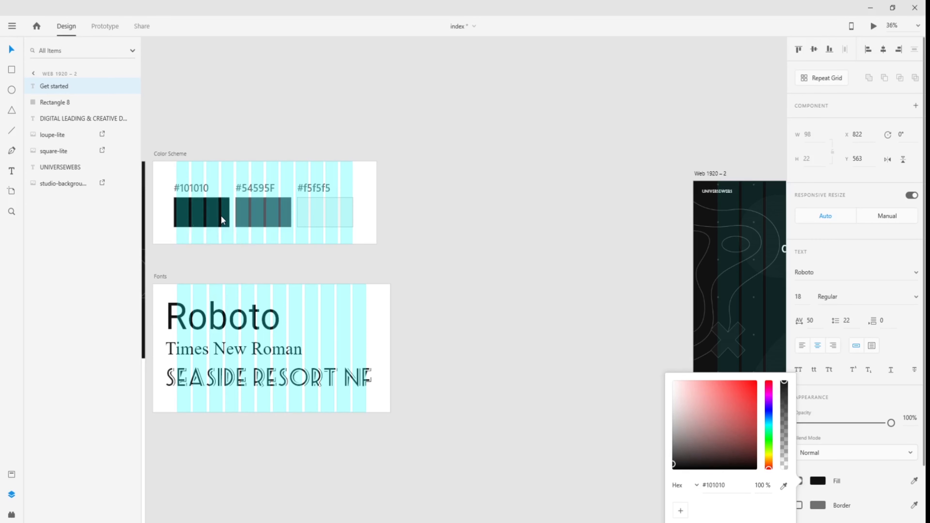
left_click(645, 387)
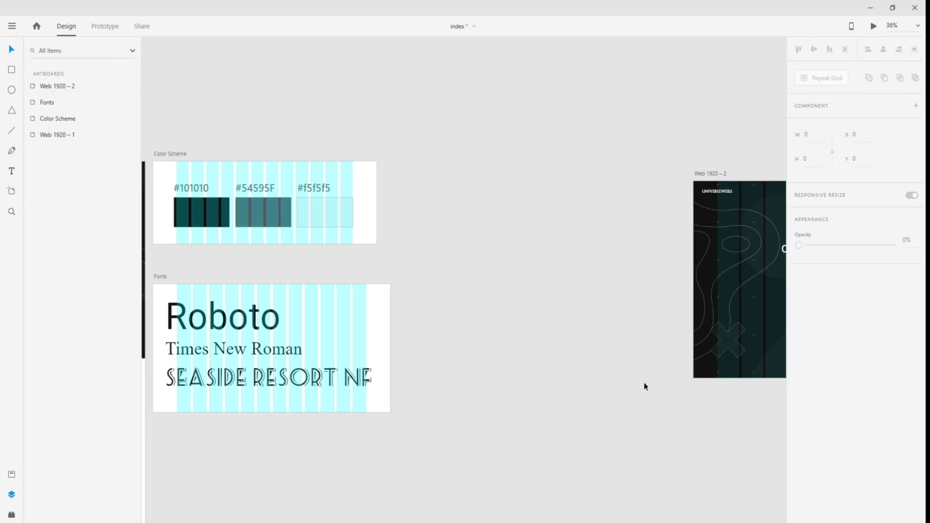
- Align the Get started text and Rectangle 8 on their vertical middles
left_click_drag(651, 375, 326, 371)
scroll(621, 265, "up", 5)
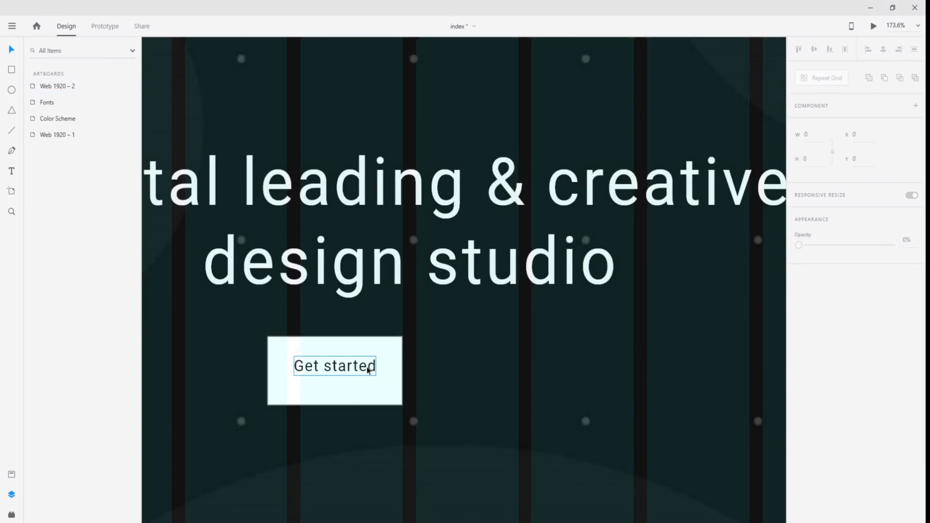
left_click(368, 370)
left_click(387, 390, "shift")
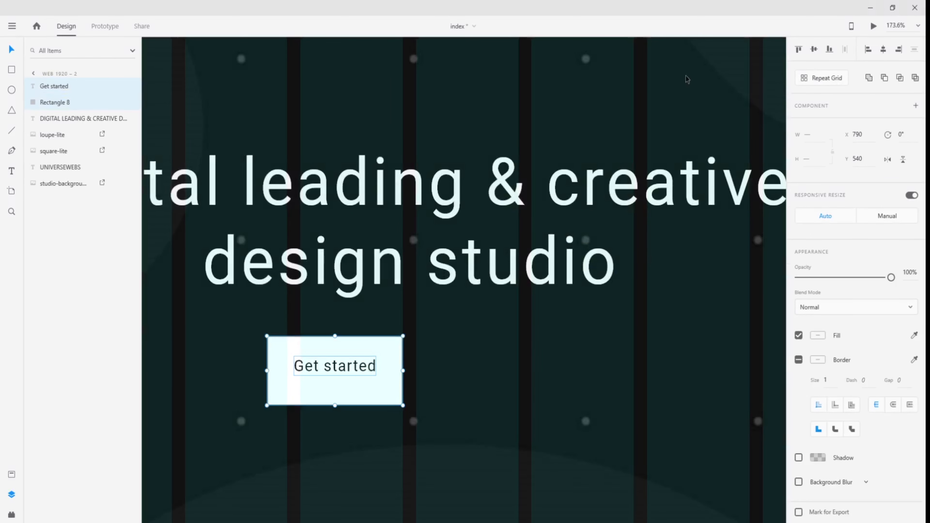
left_click(814, 51)
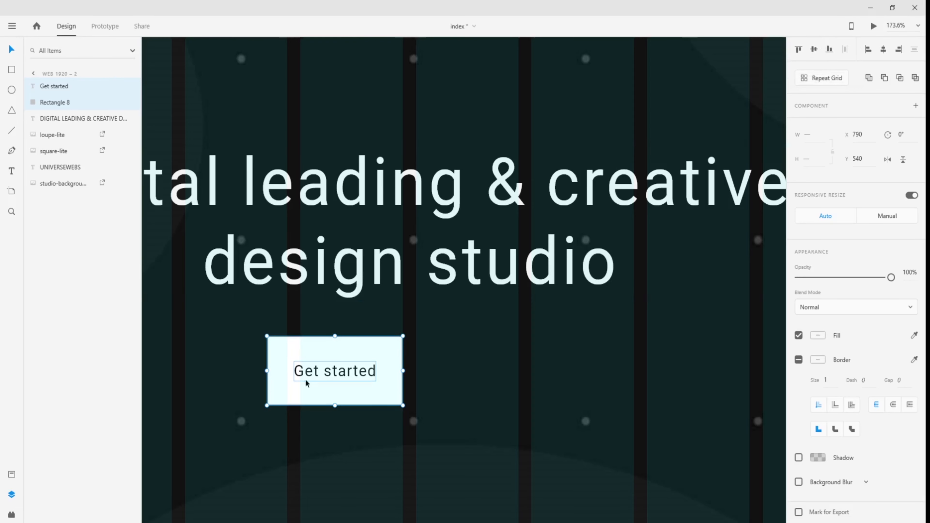
left_click(414, 392)
- Pan over to view the Web 1920 – 1 reference hero
scroll(414, 392, "down", 8)
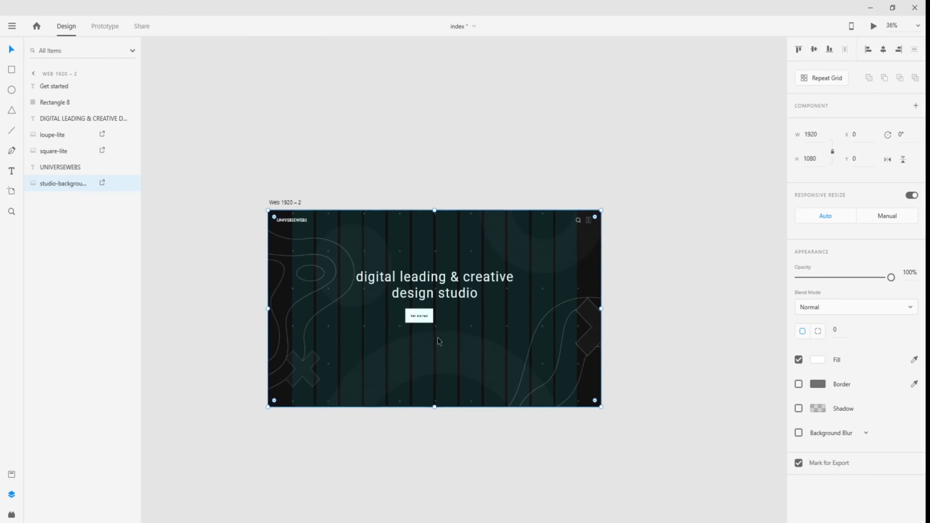
scroll(458, 346, "up", 5)
left_click_drag(458, 345, 487, 304)
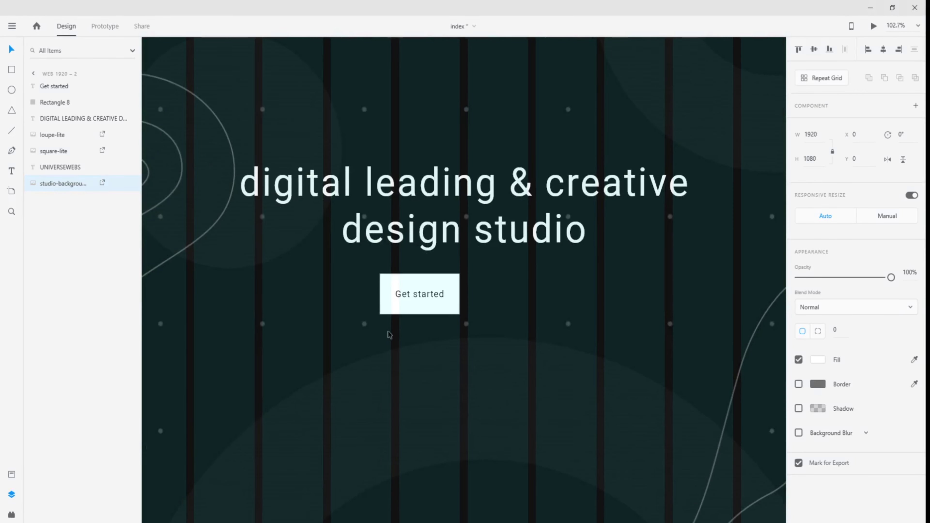
scroll(341, 335, "down", 4)
left_click_drag(340, 336, 615, 295)
left_click_drag(315, 293, 623, 301)
left_click_drag(431, 272, 710, 263)
left_click_drag(303, 276, 545, 231)
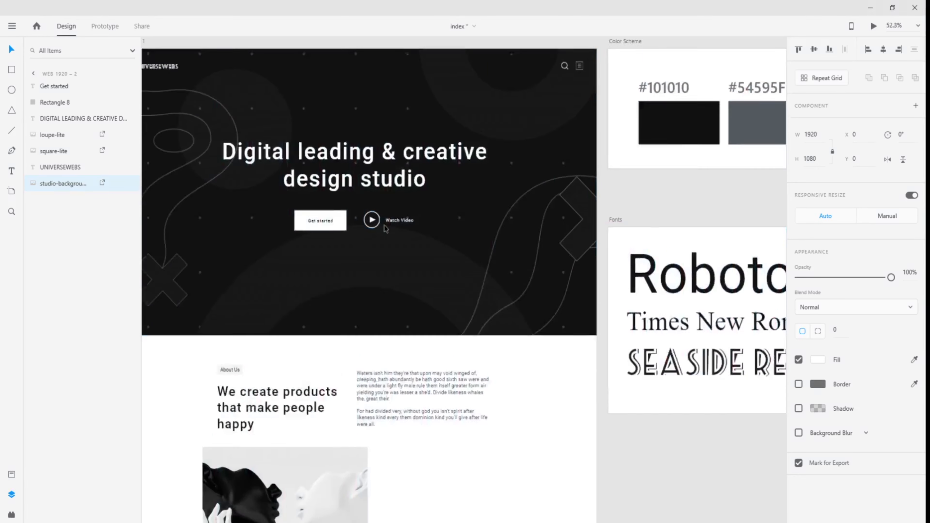
- Copy the play icon from Web 1920 – 1 and paste it into Web 1920 – 2
scroll(377, 226, "up", 4)
left_click(361, 215)
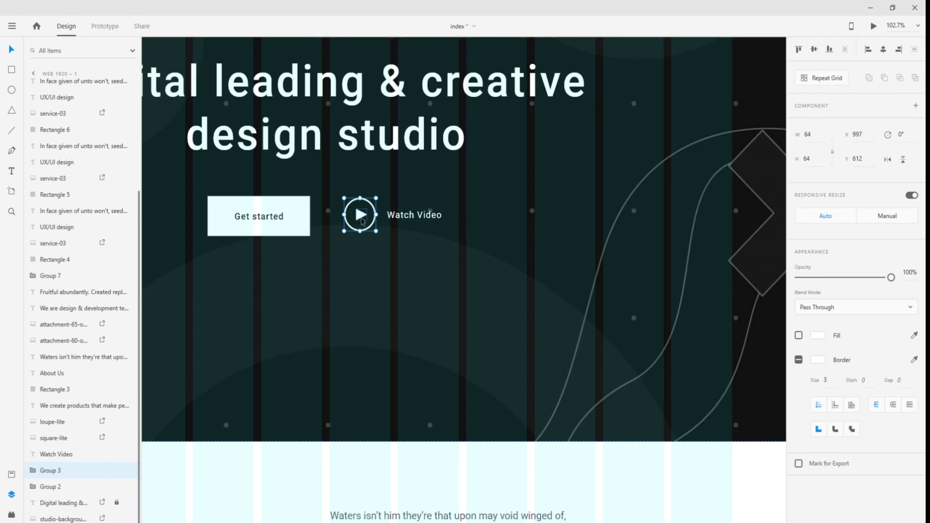
left_click_drag(681, 242, 241, 248)
left_click_drag(629, 236, 253, 227)
left_click_drag(659, 250, 220, 251)
left_click_drag(586, 249, 204, 262)
left_click_drag(509, 220, 418, 220)
left_click_drag(503, 238, 369, 245)
key("ctrl+v")
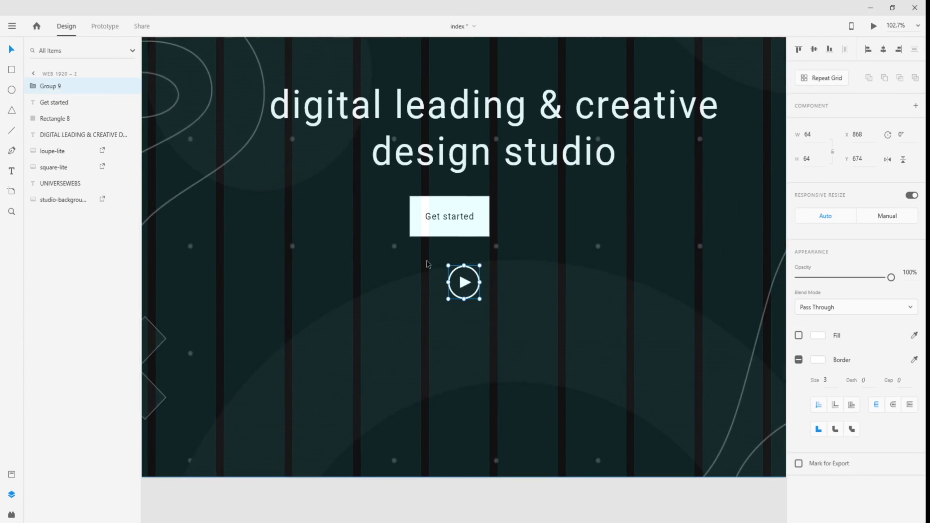
- Position the 64×64 play icon next to the Get started button, level with it
left_click_drag(465, 286, 533, 220)
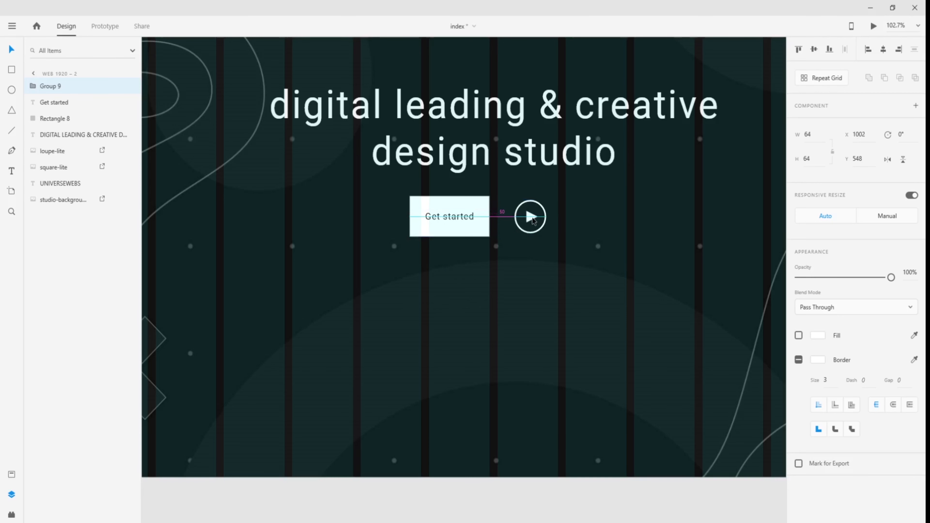
left_click_drag(532, 218, 458, 234)
left_click(572, 223)
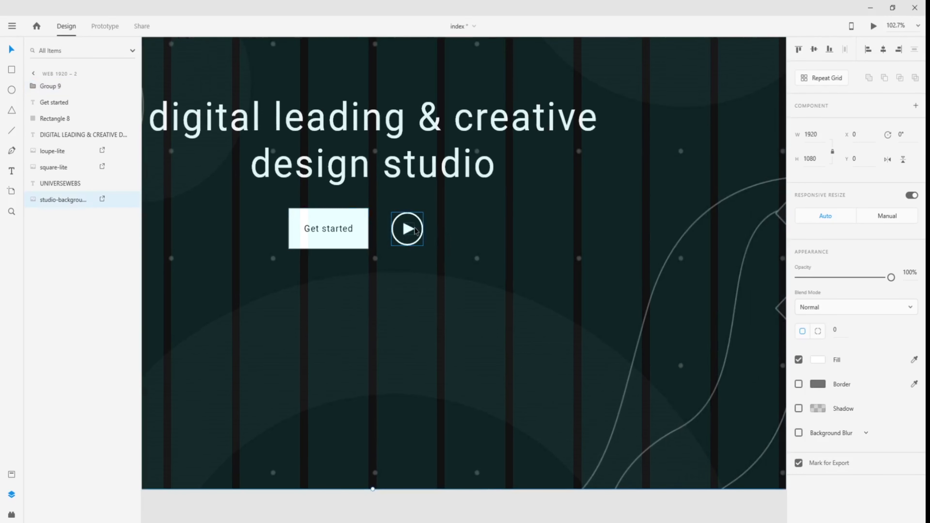
left_click(348, 230)
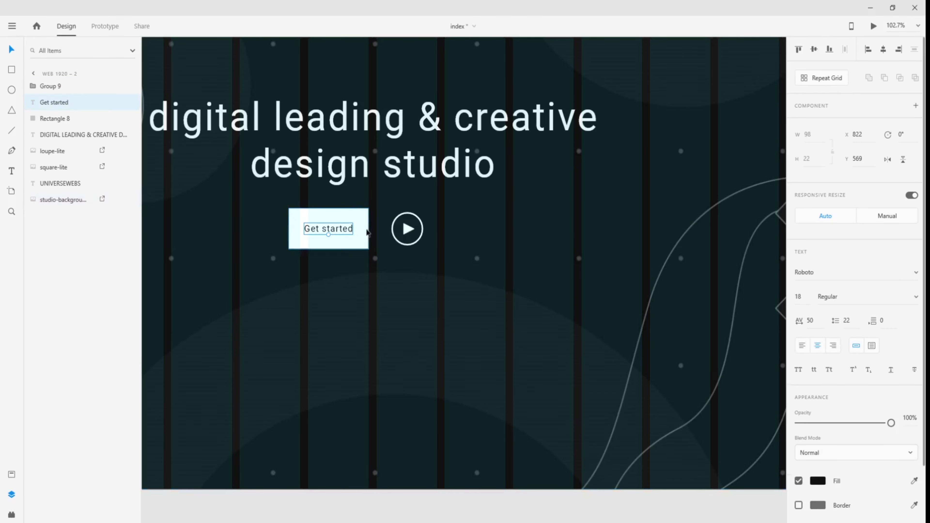
left_click(472, 241)
left_click(12, 171)
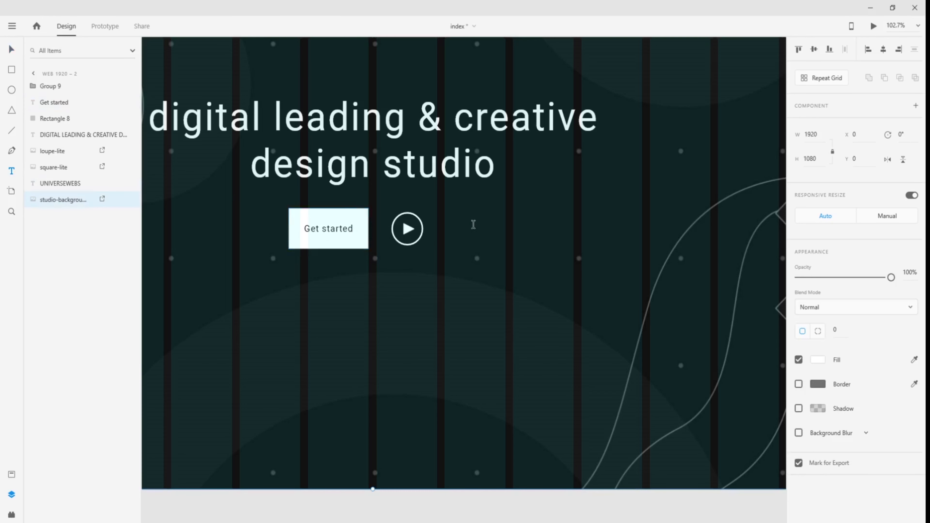
left_click(478, 238)
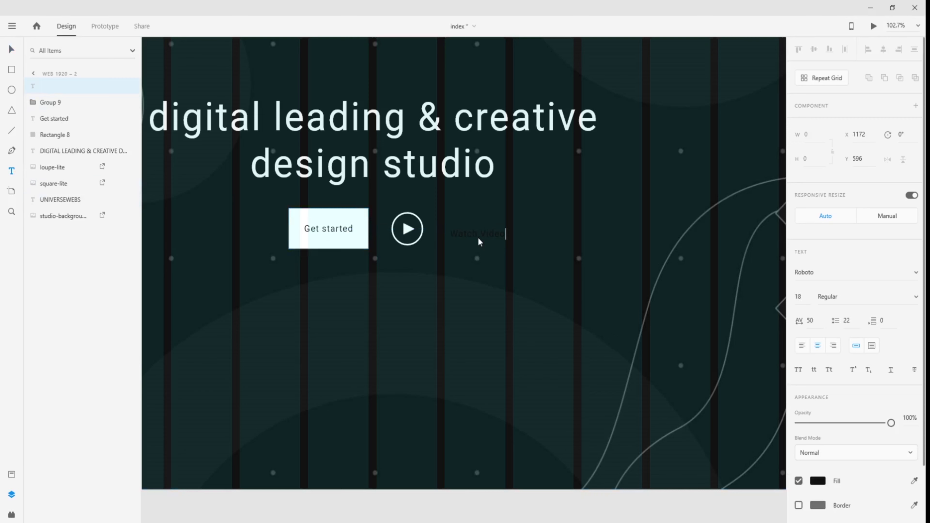
- Set the Watch Video text fill to #F5F5F5
key("ctrl+a")
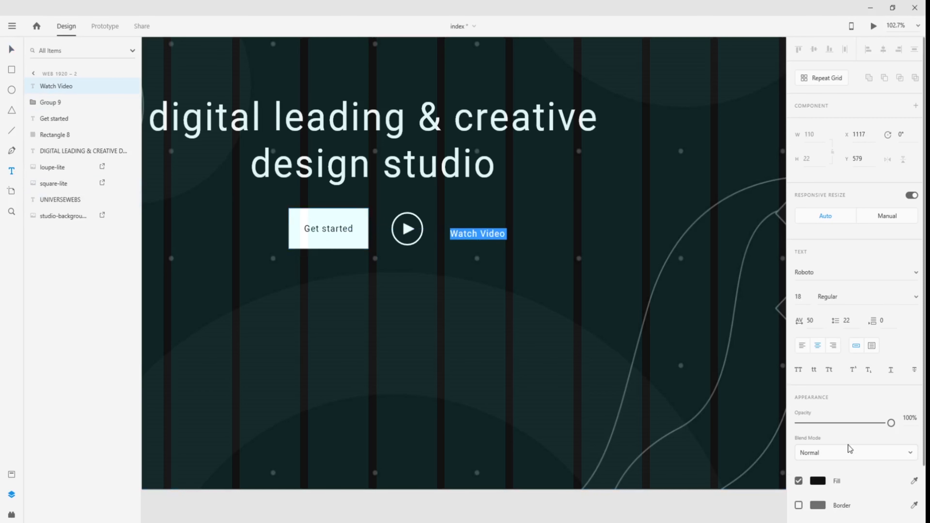
left_click(819, 481)
left_click_drag(674, 455, 671, 381)
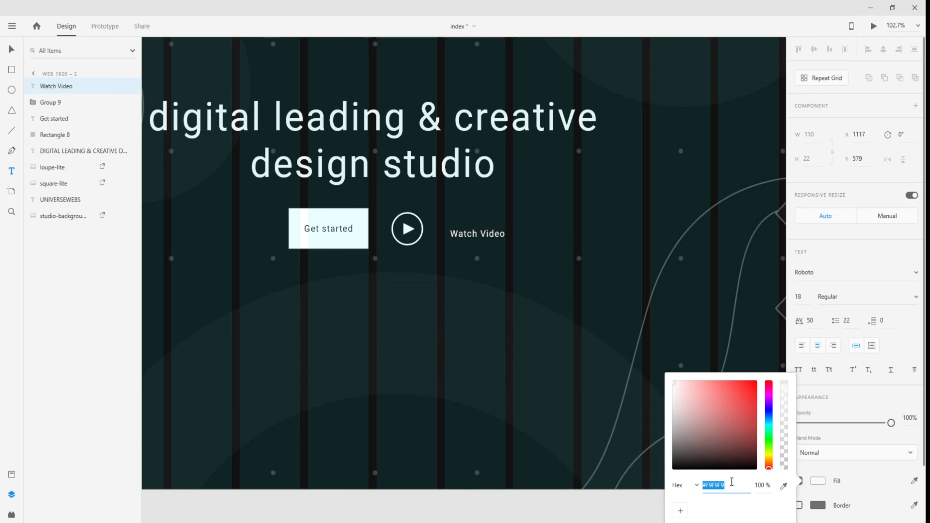
type("f5f5f5")
key("Return")
left_click(812, 482)
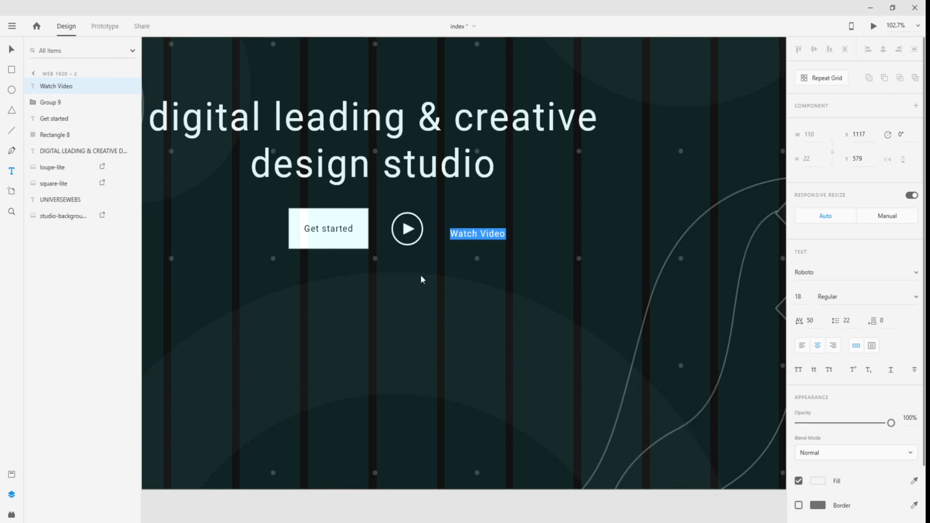
- Move the Watch Video label snugly beside the play icon
left_click(10, 51)
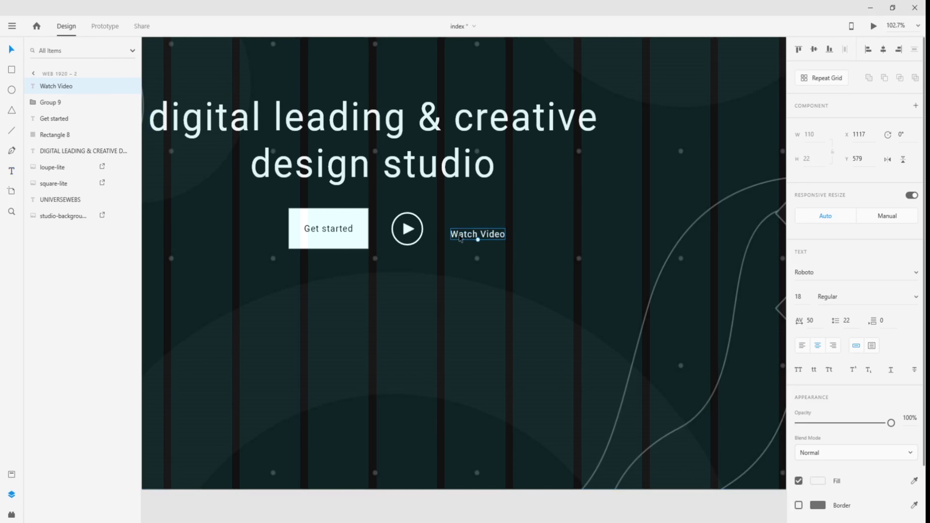
left_click_drag(466, 238, 453, 235)
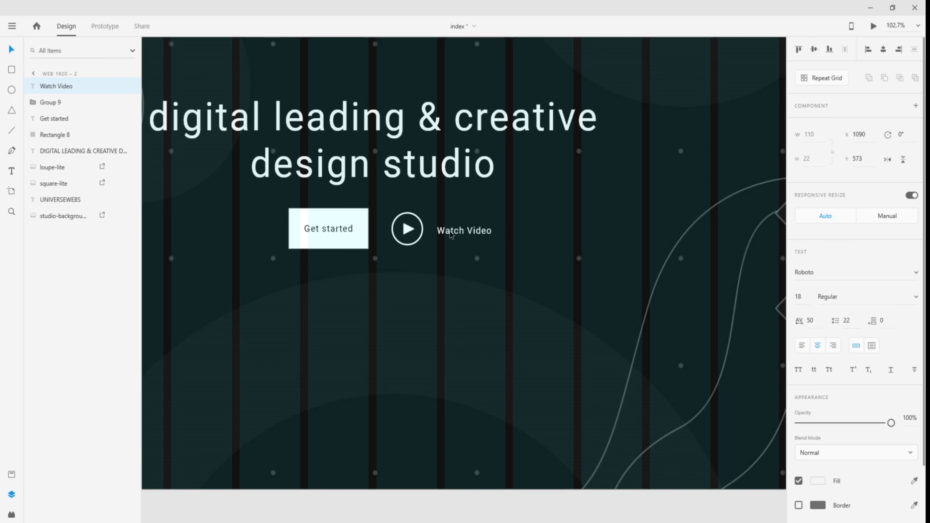
key("ctrl+0")
left_click(461, 378)
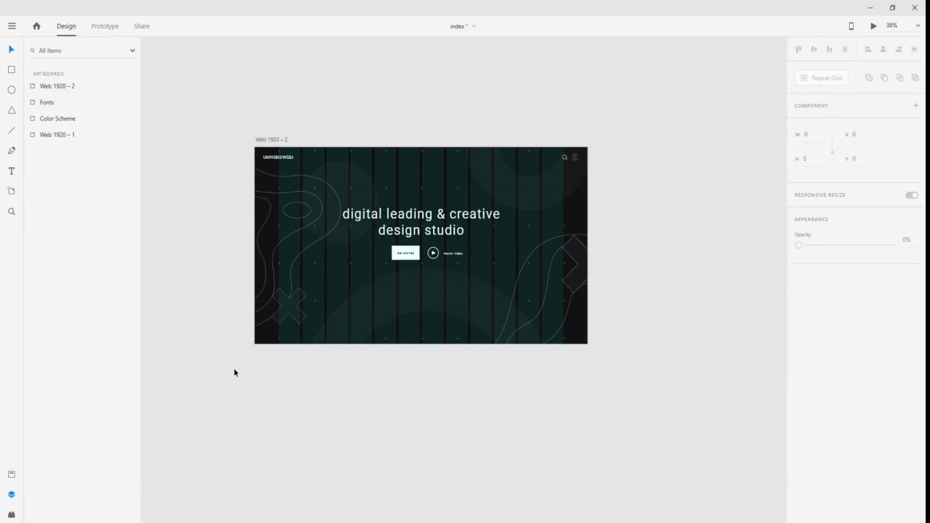
- Lock the studio background image in the Layers panel
left_click(268, 285)
mouse_move(90, 219)
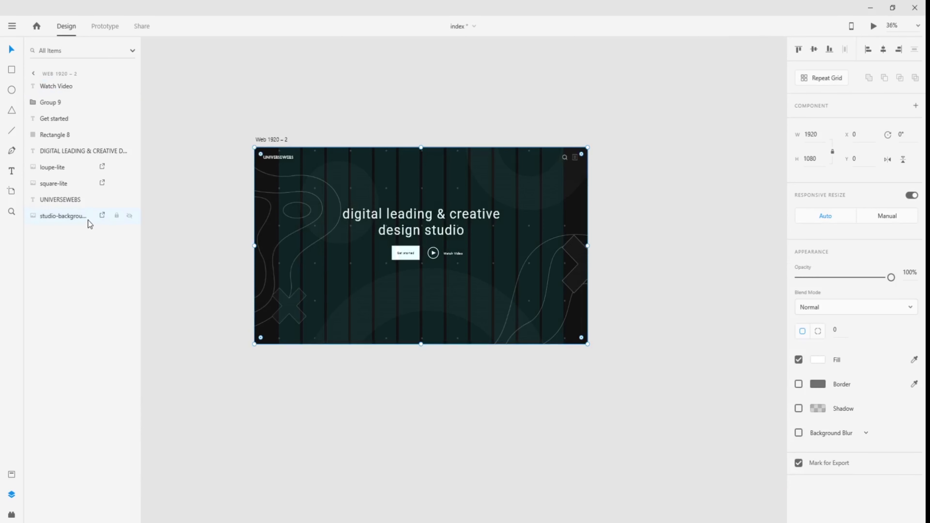
left_click(117, 216)
- Move the headline, Get started button and play icon lower on the artboard
left_click_drag(317, 192, 538, 270)
scroll(430, 252, "up", 5)
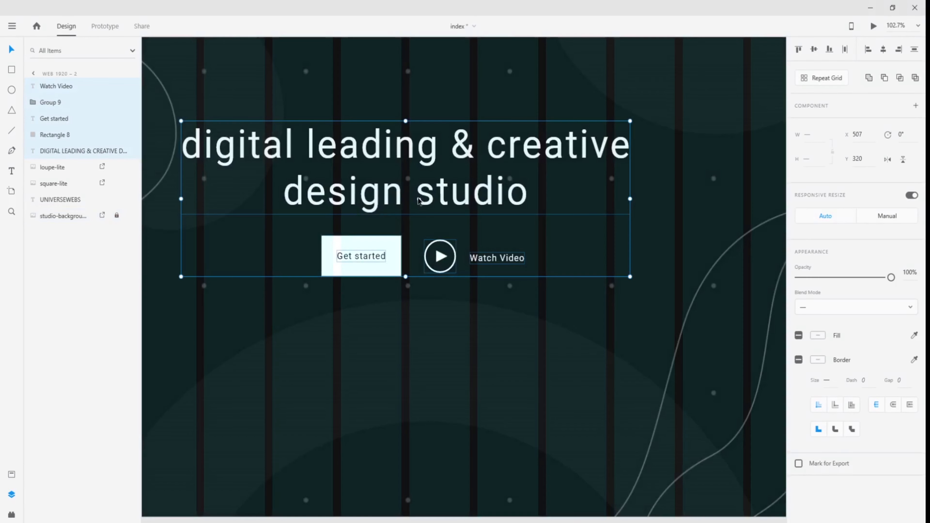
left_click_drag(421, 197, 422, 214)
scroll(422, 214, "down", 4)
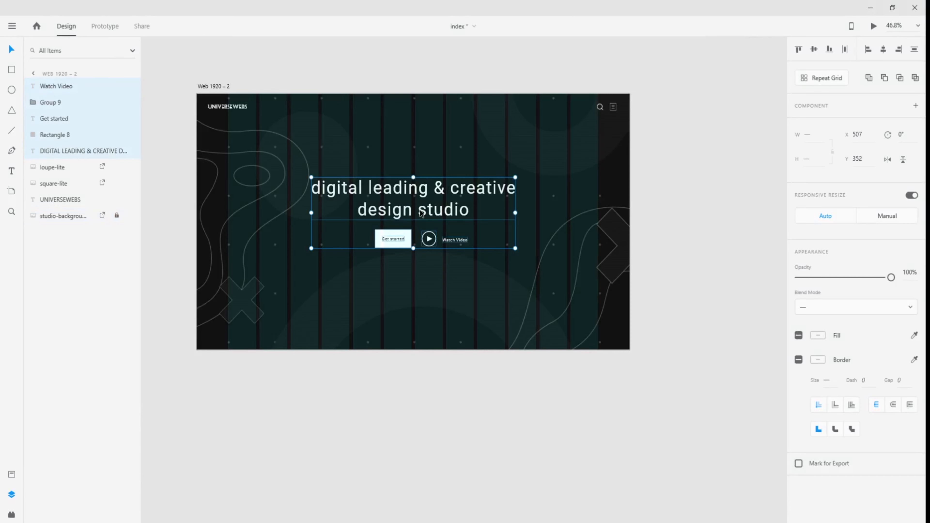
left_click(393, 395)
left_click_drag(222, 279, 309, 286)
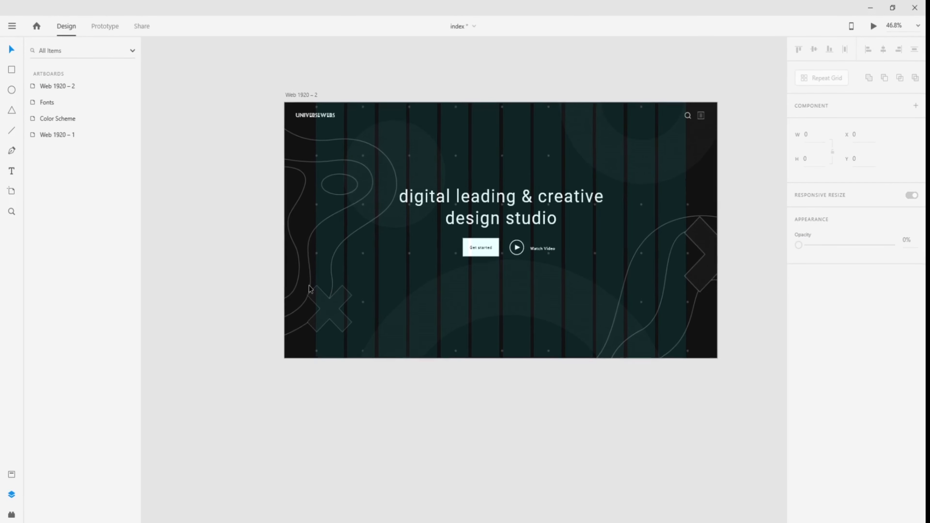
left_click_drag(518, 417, 485, 366)
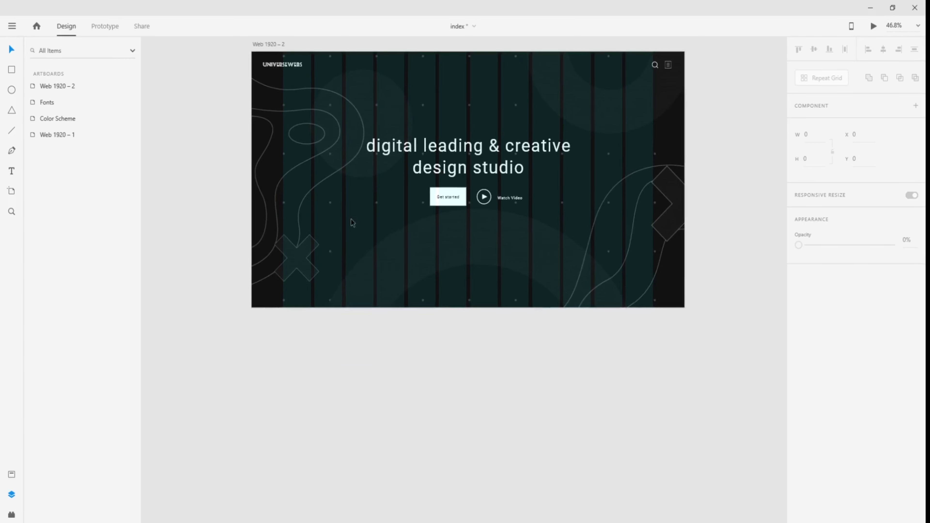
scroll(470, 327, "down", 5)
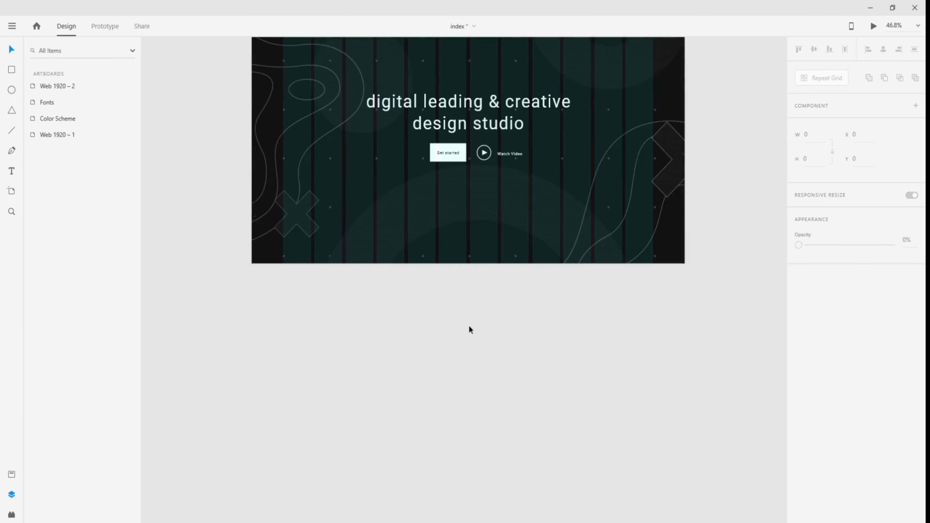
scroll(469, 327, "up", 2)
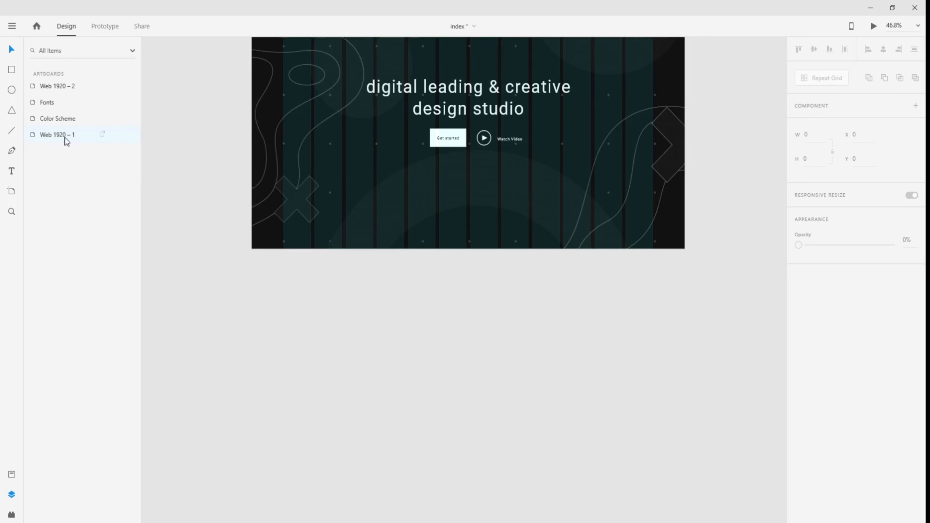
- Re-select the studio background image and lock it again
left_click(272, 139)
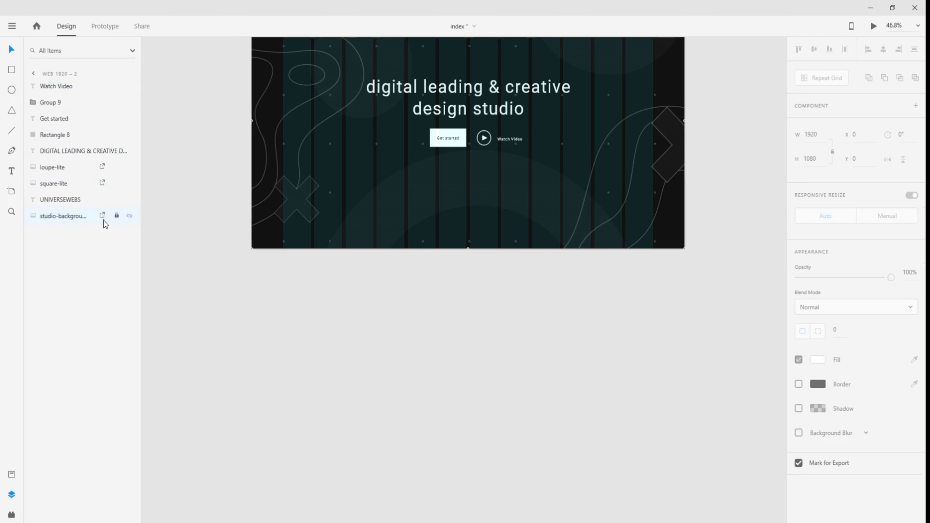
left_click(117, 218)
left_click(176, 118)
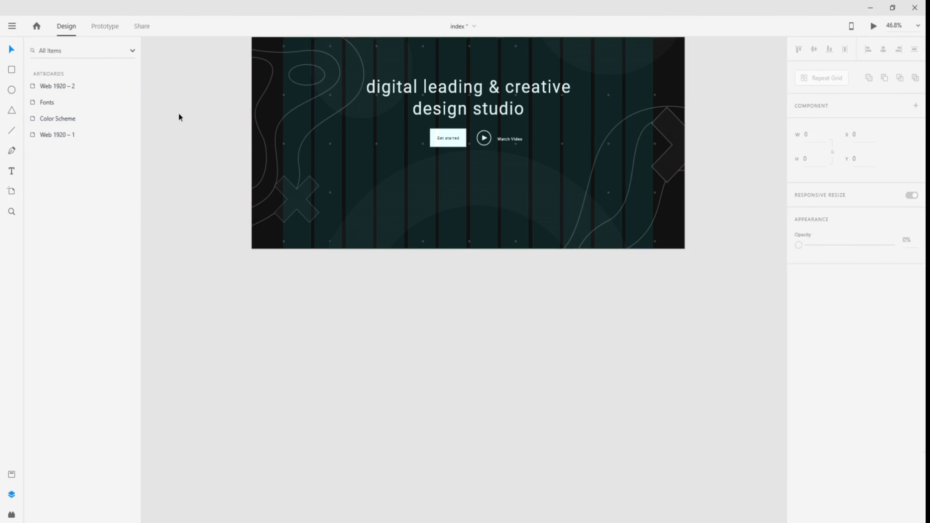
- Extend the Web 1920 – 2 artboard downward to a height of 2193
left_click(64, 88)
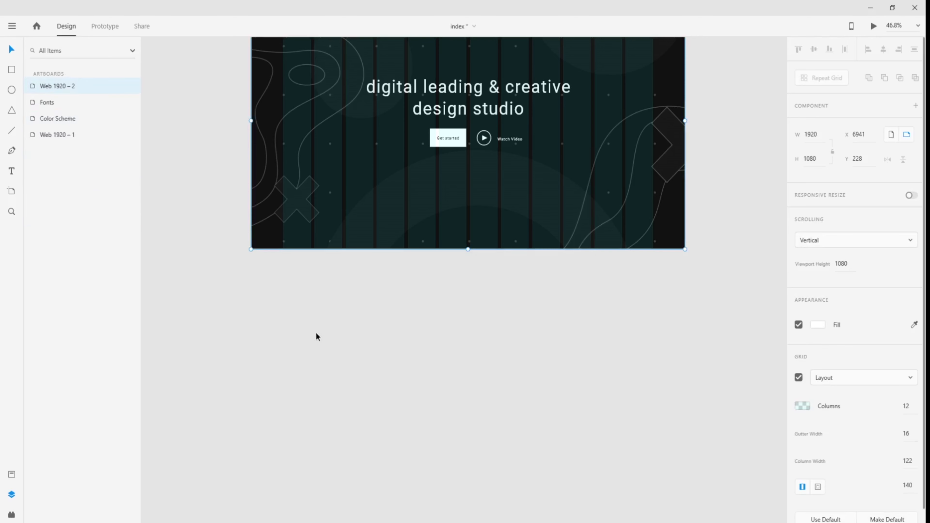
left_click(359, 353)
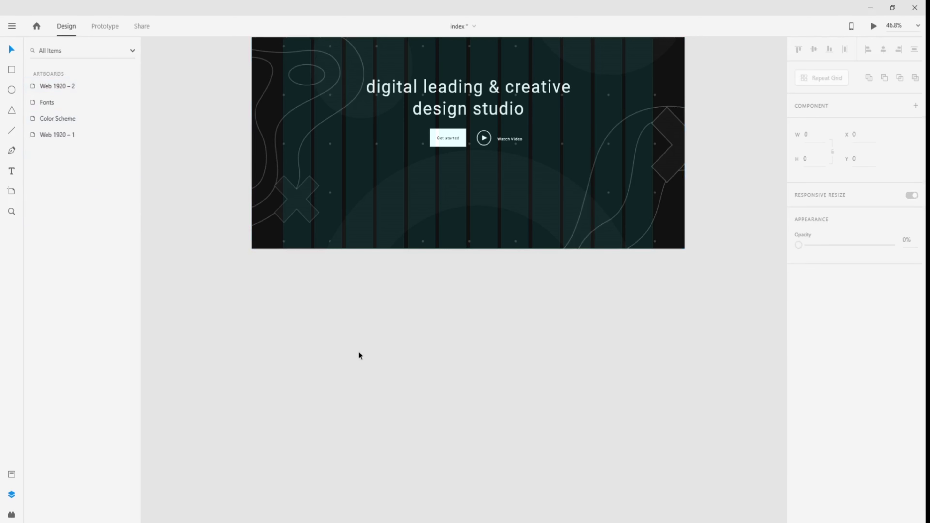
left_click(63, 90)
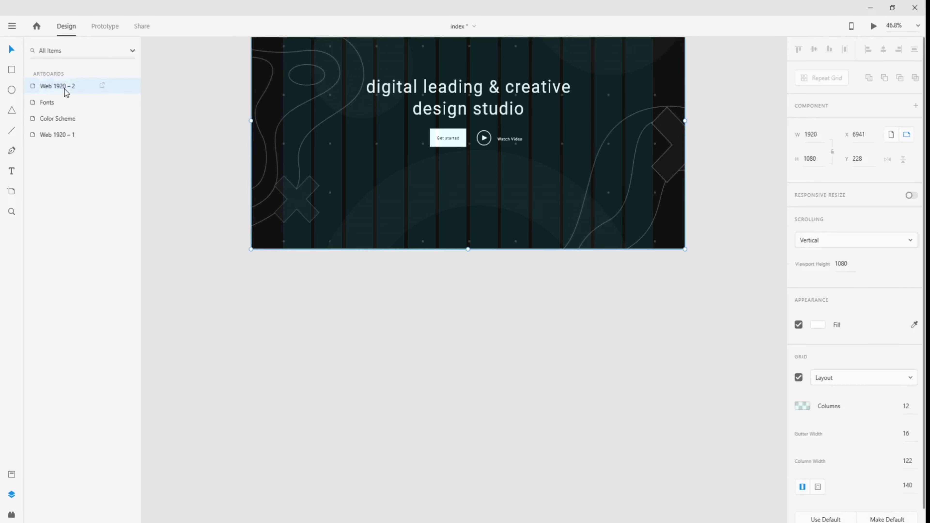
left_click_drag(468, 250, 467, 513)
scroll(252, 390, "down", 3)
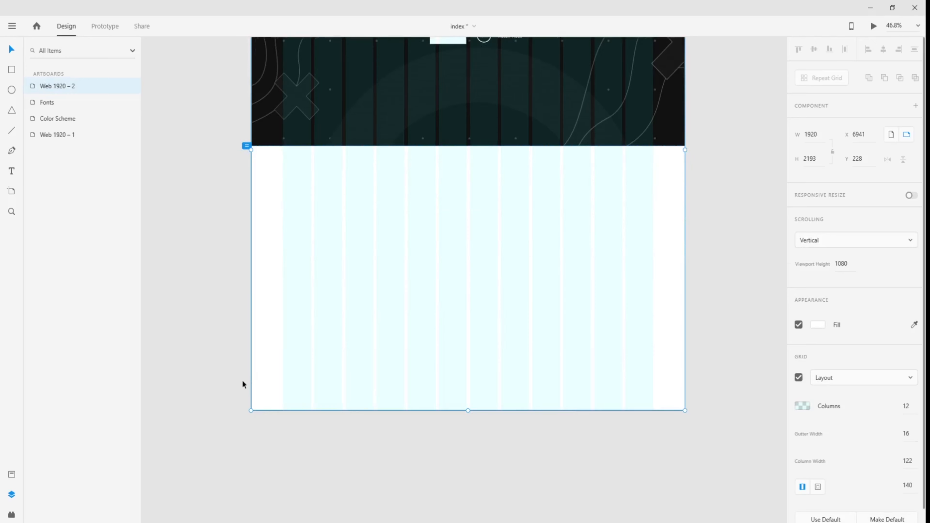
scroll(209, 266, "down", 5)
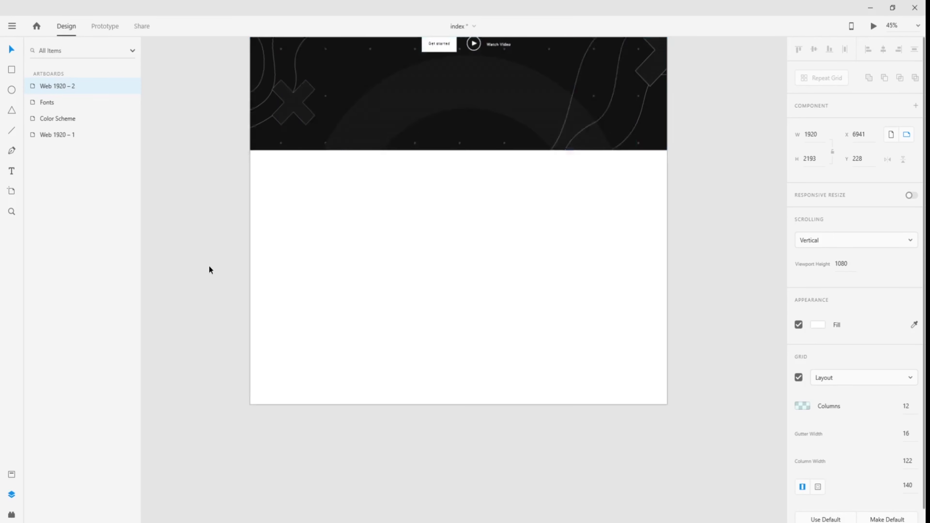
- Bring the Web 1920 – 1 reference page into view with its layout grid shown
left_click_drag(256, 261, 544, 360)
left_click(482, 333)
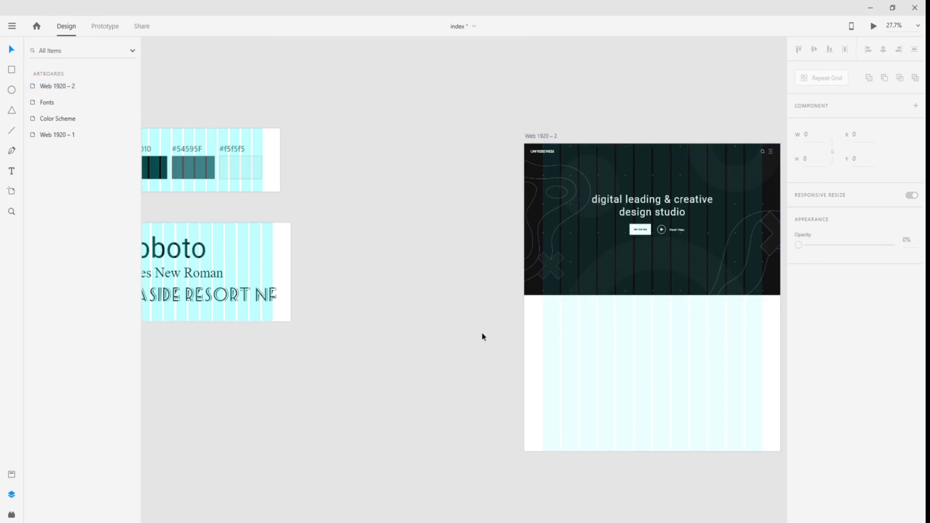
left_click_drag(462, 324, 321, 287)
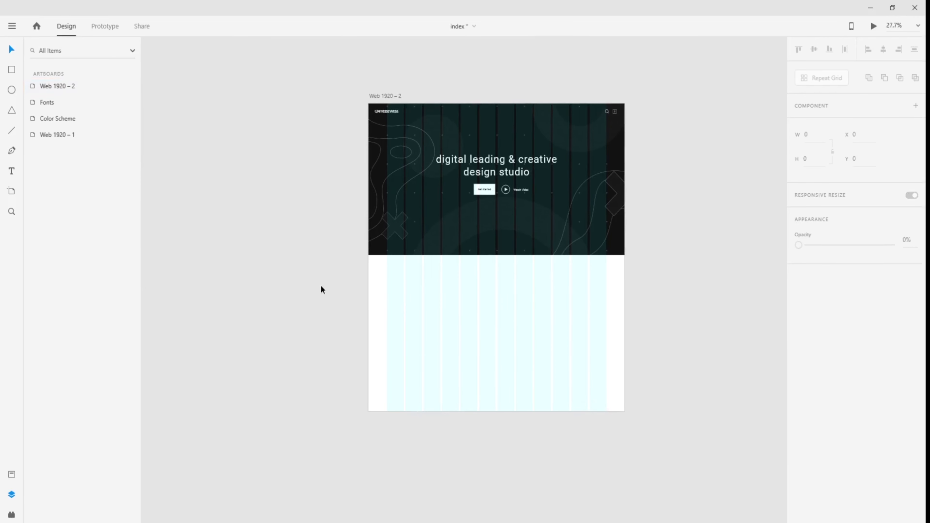
left_click_drag(322, 287, 480, 304)
left_click_drag(209, 330, 569, 285)
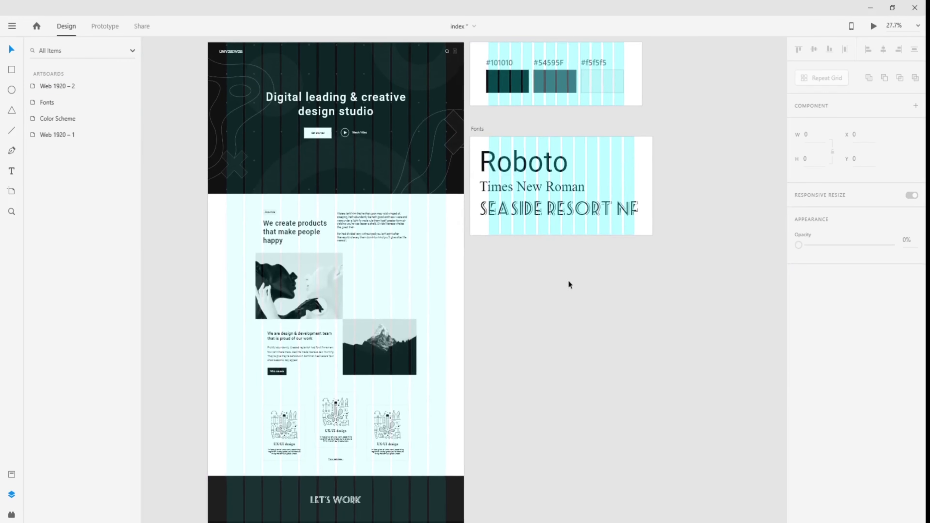
scroll(245, 208, "up", 10)
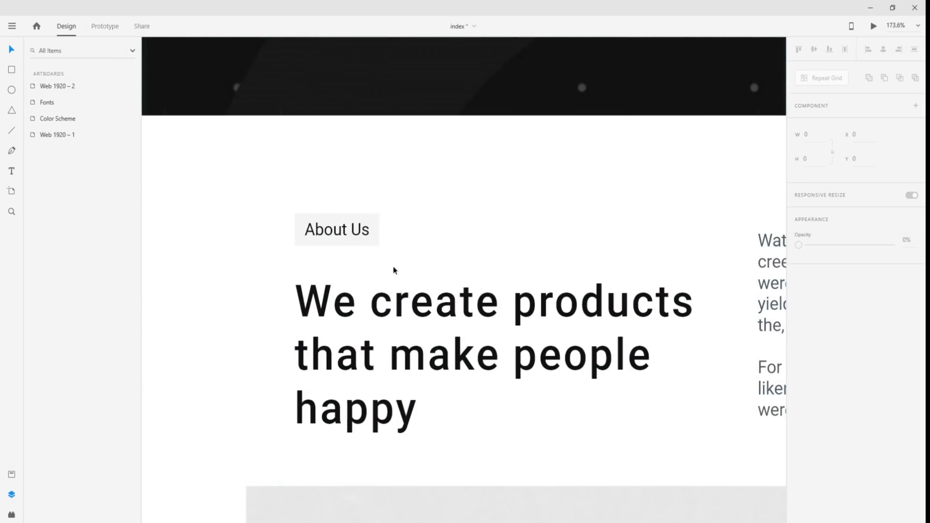
key("ctrl+shift+'")
left_click_drag(582, 353, 454, 283)
- Inspect the reference heading, Waters paragraph and About Us label styling
left_click(454, 284)
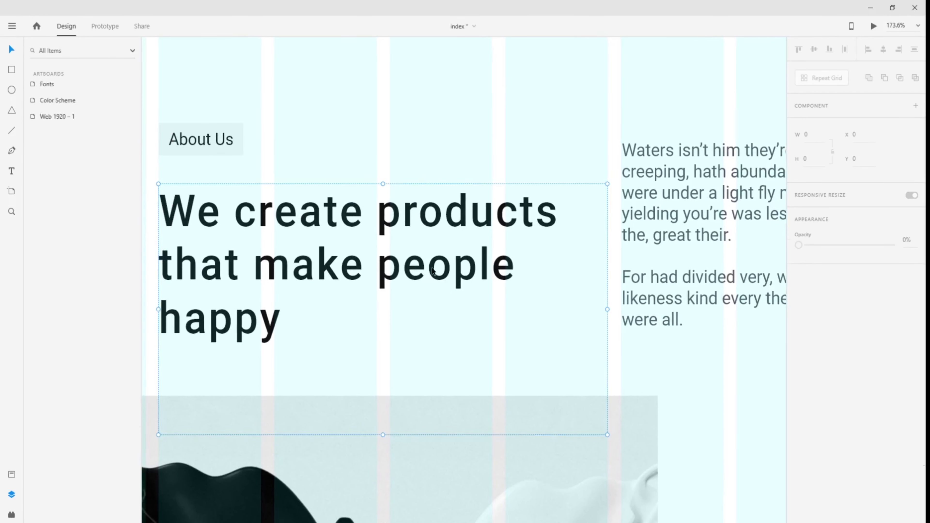
scroll(685, 184, "down", 1)
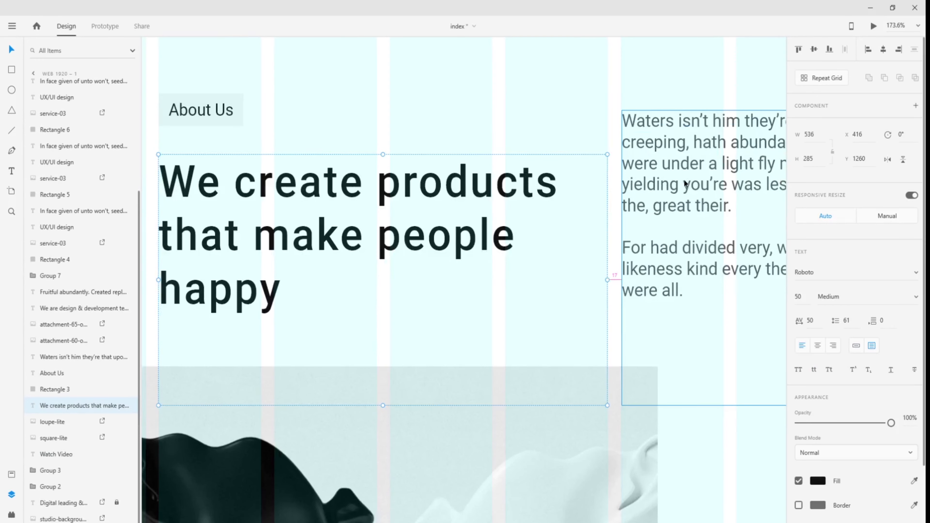
scroll(685, 183, "down", 2)
left_click(685, 183)
left_click(511, 188)
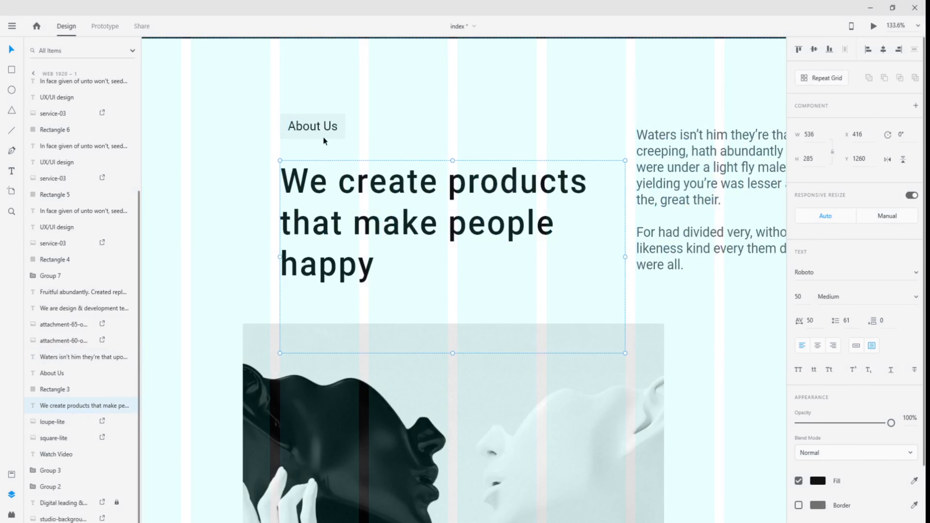
left_click(335, 131)
scroll(692, 330, "right", 15)
scroll(581, 264, "right", 8)
scroll(582, 264, "down", 3)
scroll(581, 264, "down", 8)
- Return to the blank area below the Web 1920 – 2 hero and pick the Rectangle tool
left_click_drag(657, 281, 300, 281)
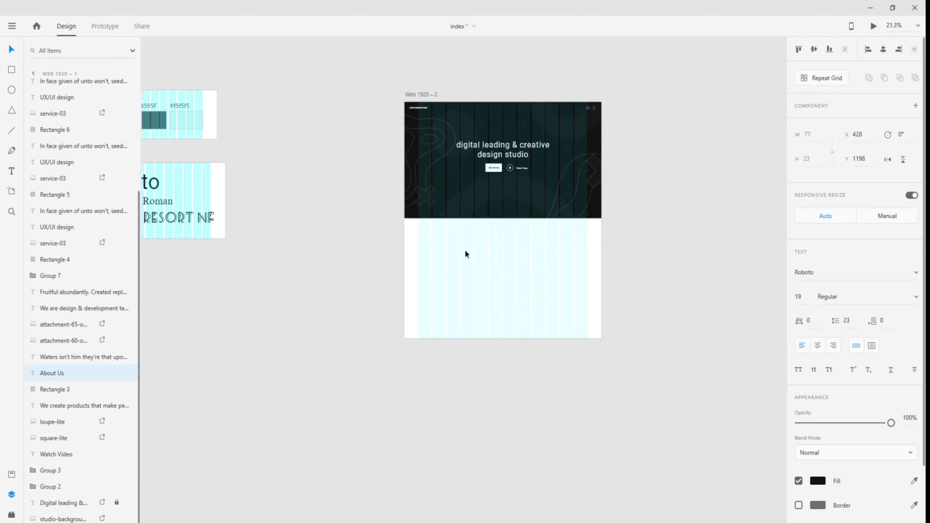
scroll(476, 238, "up", 4)
left_click_drag(507, 253, 447, 259)
scroll(409, 269, "up", 4)
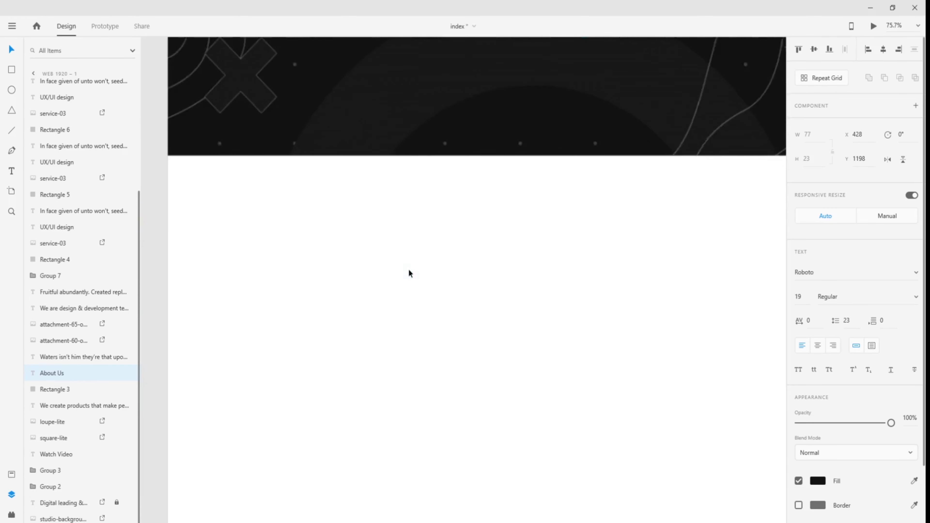
scroll(439, 261, "down", 1)
scroll(445, 245, "down", 2)
left_click_drag(445, 246, 375, 368)
right_click(389, 355)
left_click(353, 302)
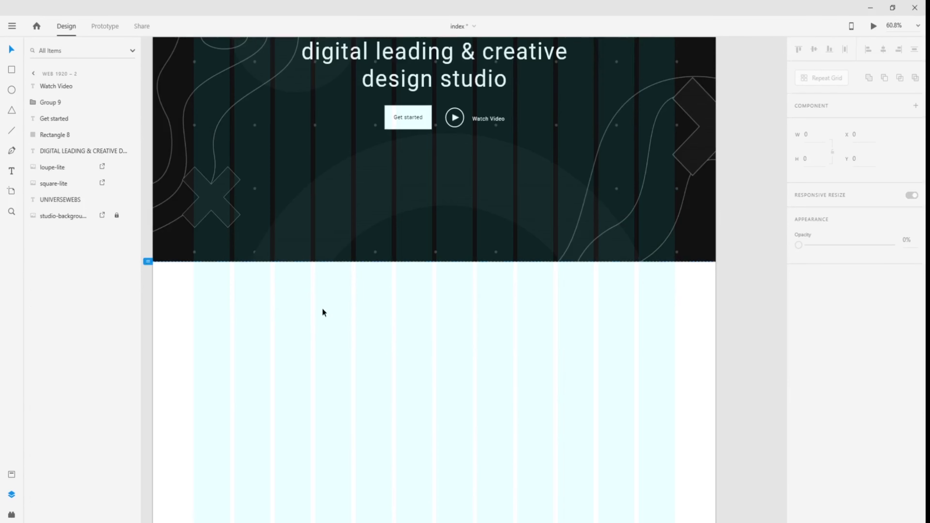
scroll(339, 354, "up", 3)
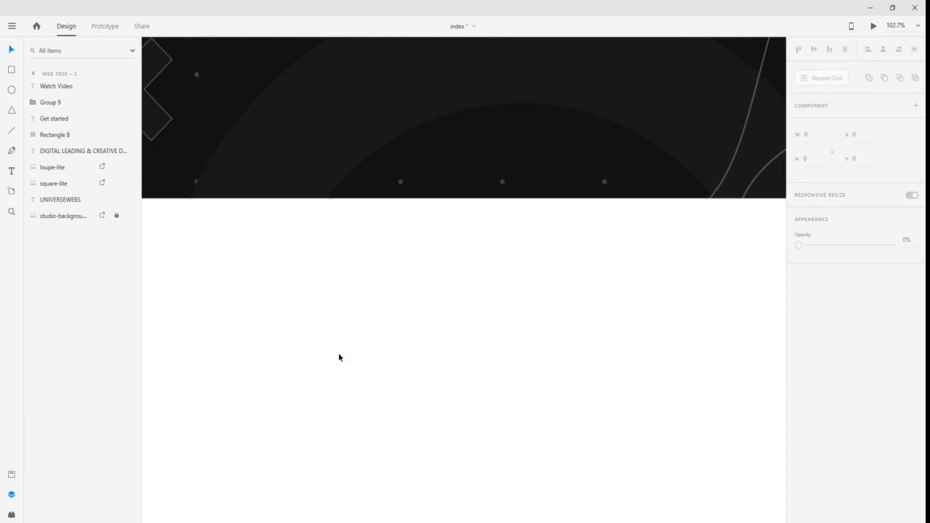
scroll(339, 354, "down", 1)
left_click(11, 70)
scroll(357, 255, "down", 2)
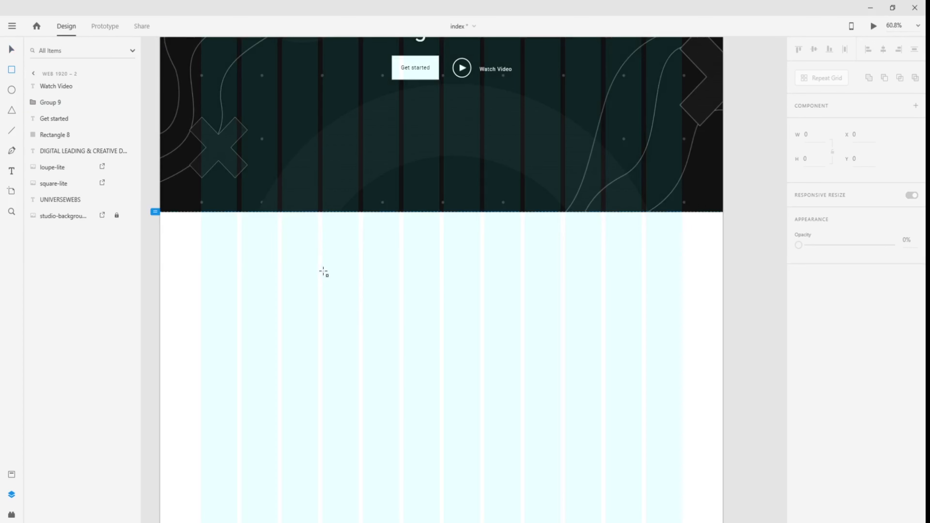
- Draw a 122×49 rectangle below the hero and remove its border
mouse_move(322, 271)
left_mouse_down()
mouse_move(357, 277)
mouse_move(357, 286)
left_mouse_up()
scroll(337, 295, "up", 3)
scroll(337, 295, "up", 1)
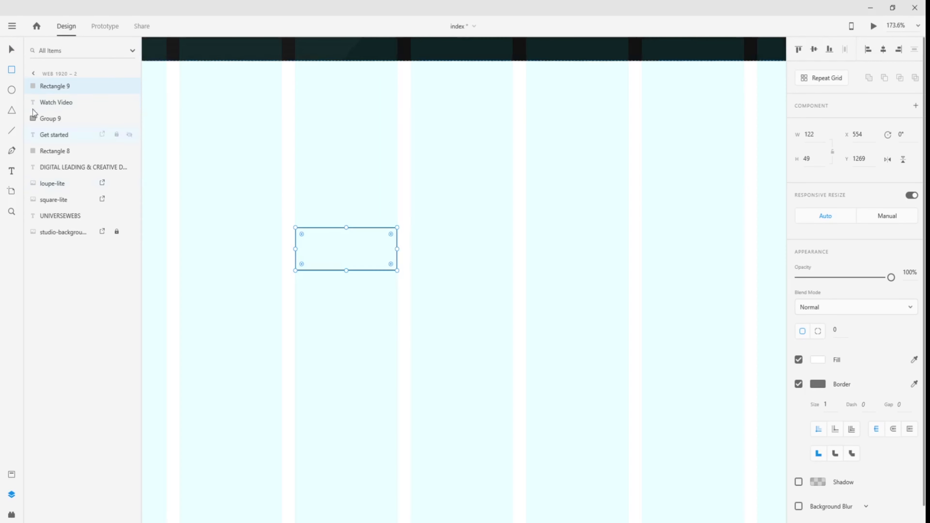
left_click(12, 49)
left_click(799, 384)
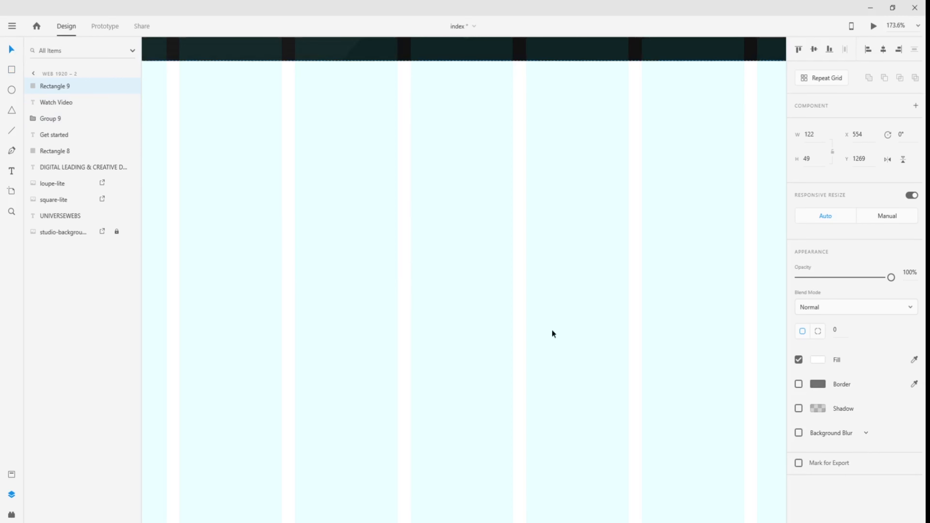
left_click(681, 370)
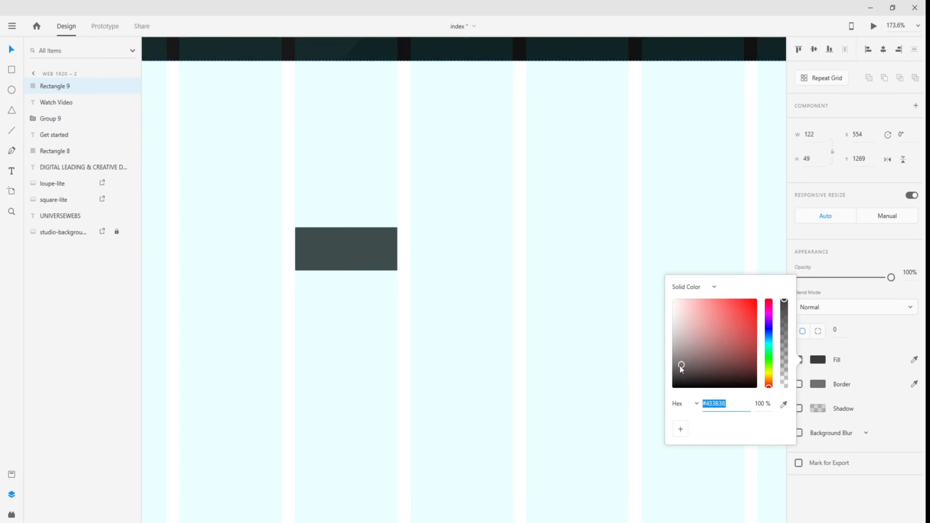
left_click(582, 353)
- Fill the rectangle with #F5F5F5 sampled from the Color Scheme swatch
key("ctrl+0")
left_click(437, 322)
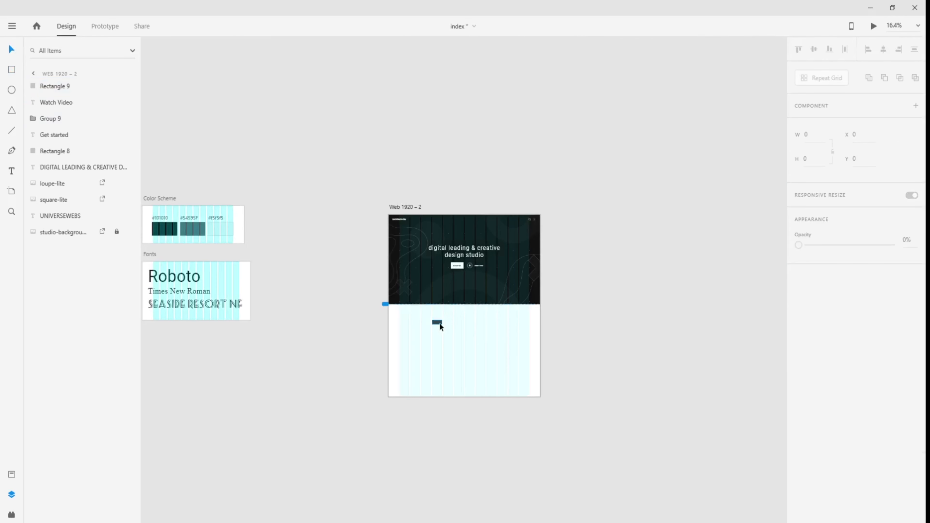
left_click(818, 360)
left_click(784, 404)
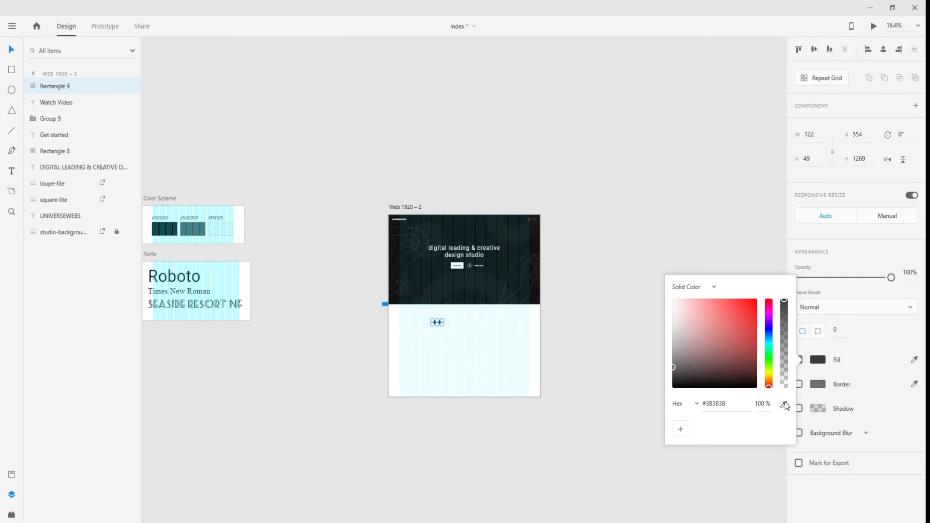
left_click(222, 233)
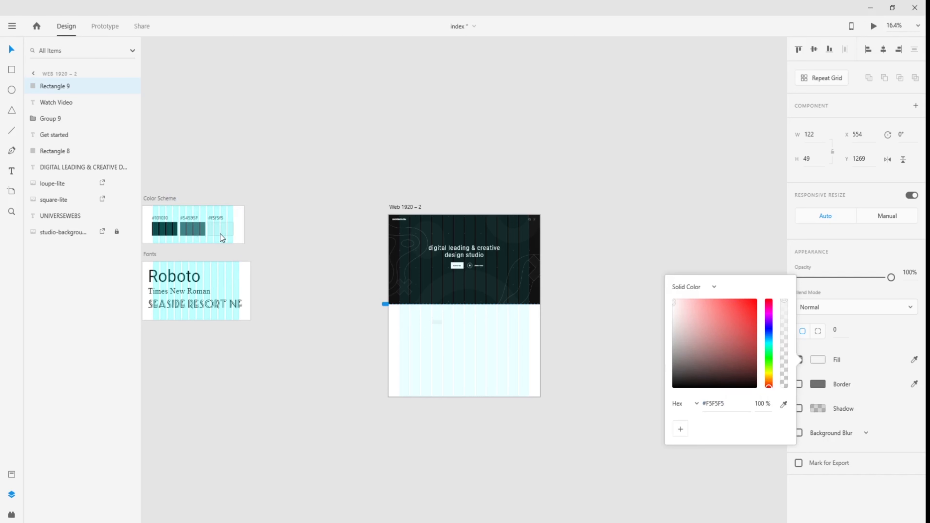
left_click(377, 324)
scroll(475, 326, "up", 8)
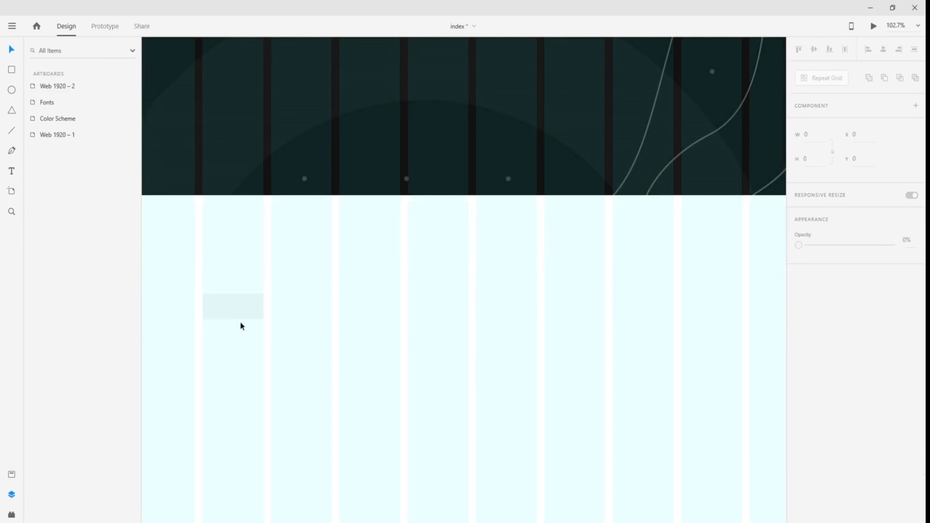
left_click(253, 340)
- Add an 'About Us' text label with a dark fill and move it into the light grey box
scroll(228, 347, "up", 4)
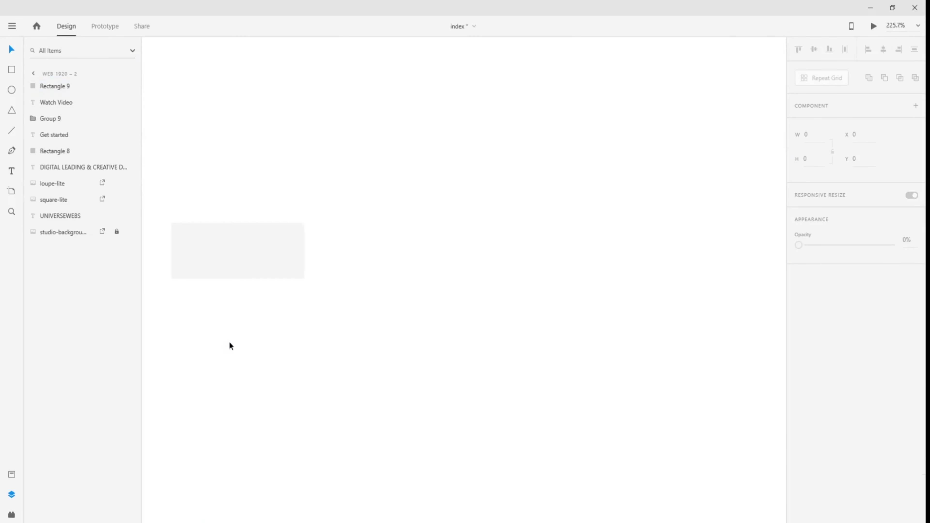
left_click_drag(229, 346, 368, 326)
key("t")
left_click(380, 319)
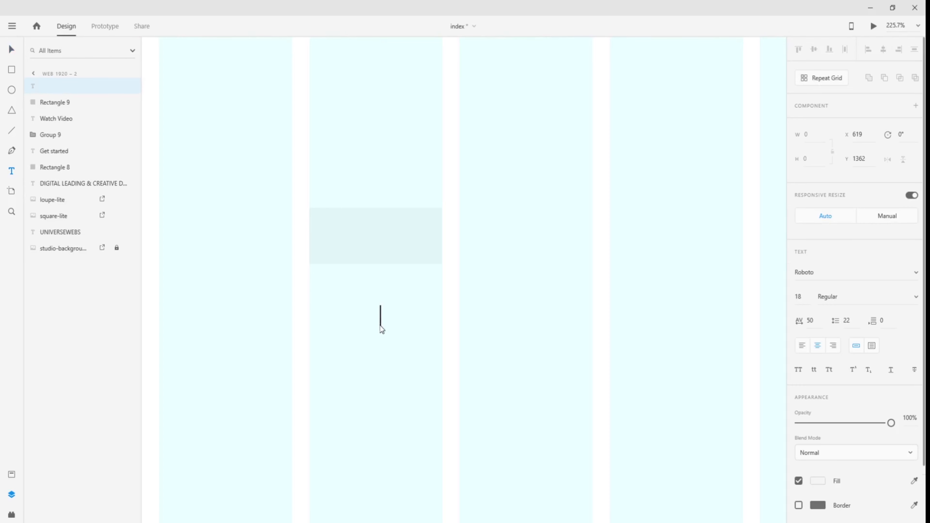
type("About Us")
key("Escape")
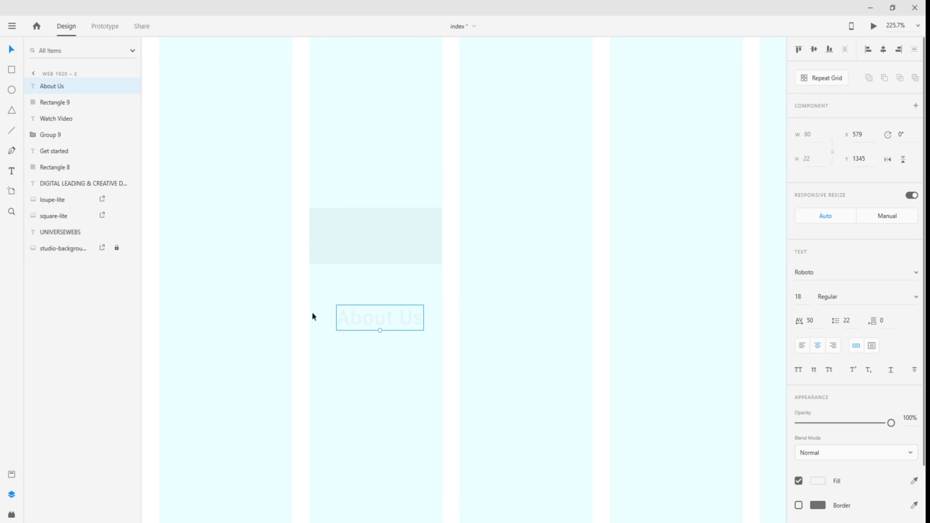
left_click(818, 482)
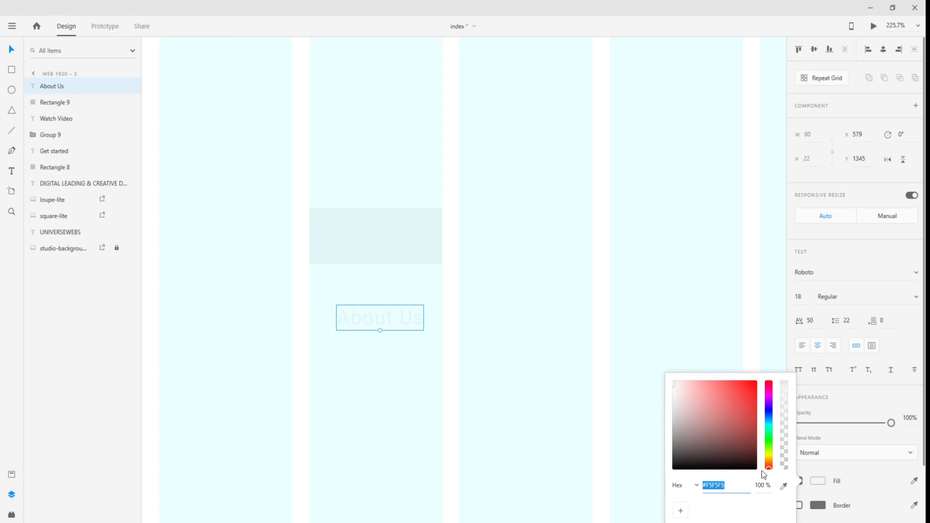
left_click(677, 459)
left_click(501, 421)
left_click_drag(374, 326, 367, 245)
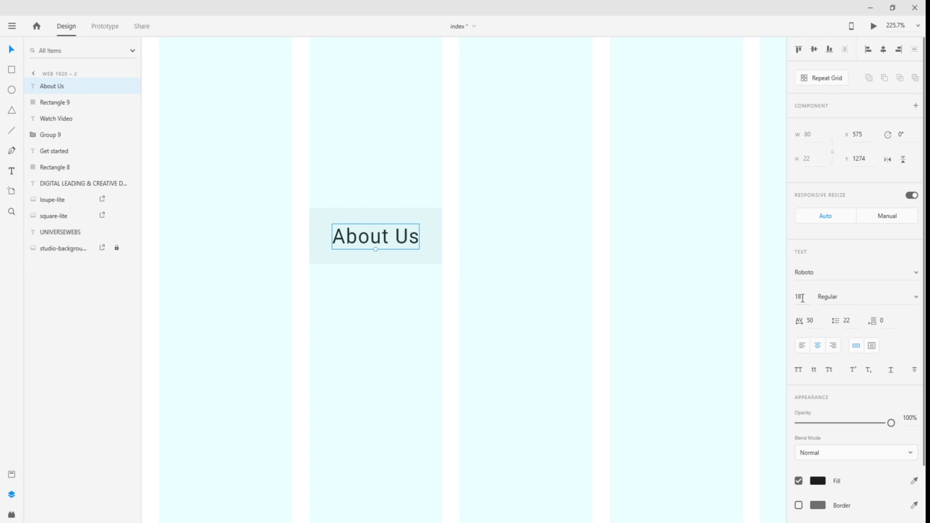
- Inspect the reference design's About Us label settings on the original artboard
scroll(351, 295, "down", 5)
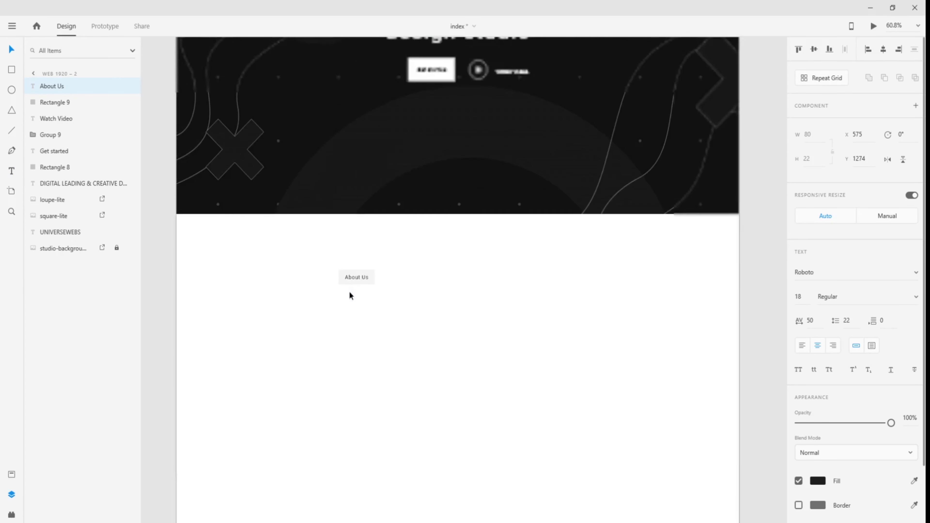
left_click_drag(255, 320, 674, 305)
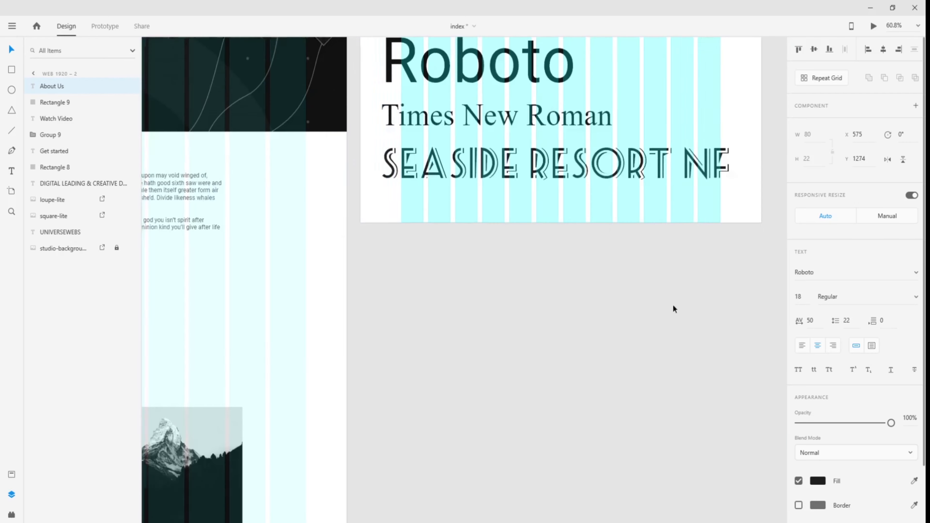
left_click_drag(225, 308, 659, 315)
scroll(358, 187, "up", 5)
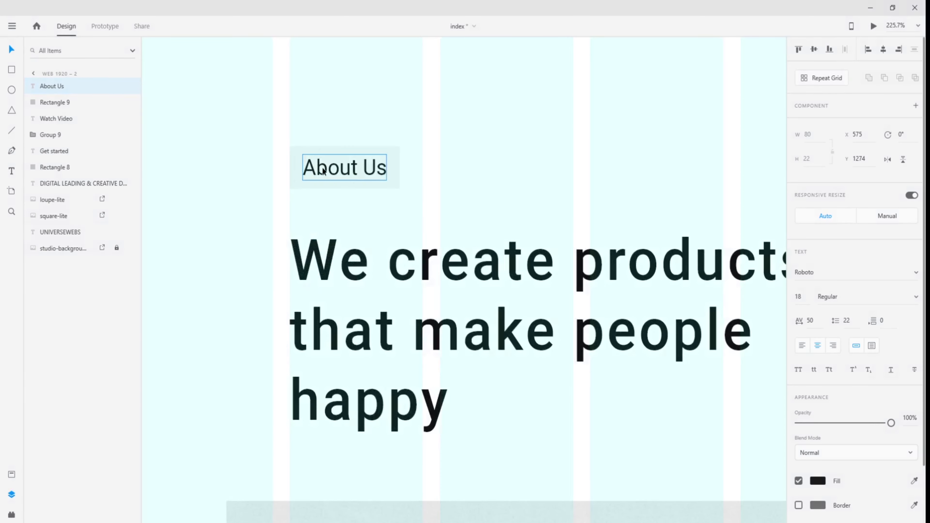
left_click(323, 171)
scroll(663, 389, "down", 5)
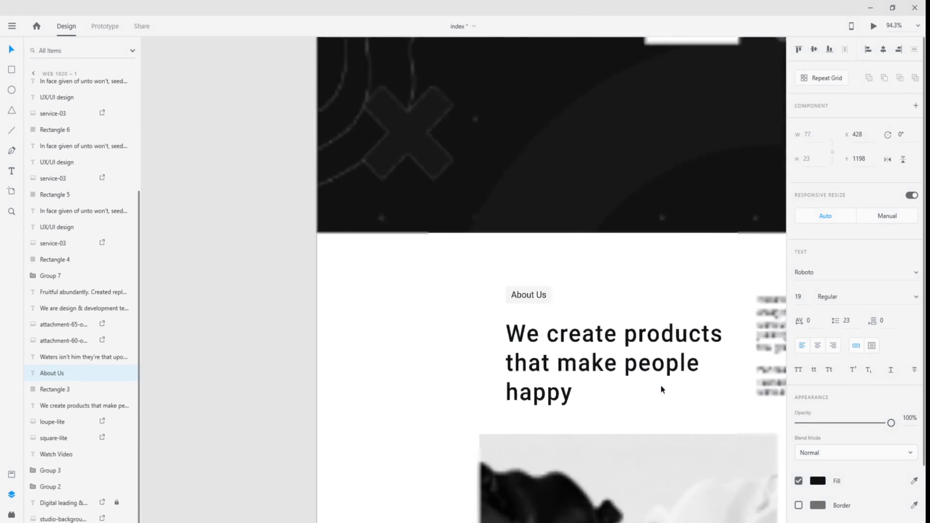
left_click_drag(586, 374, 378, 345)
left_click_drag(696, 354, 301, 314)
left_click_drag(623, 338, 293, 319)
left_click_drag(684, 323, 311, 304)
left_click_drag(586, 312, 263, 301)
scroll(442, 235, "up", 5)
- Set the About Us label's letter spacing to 0 and font size to 25
left_click(424, 270)
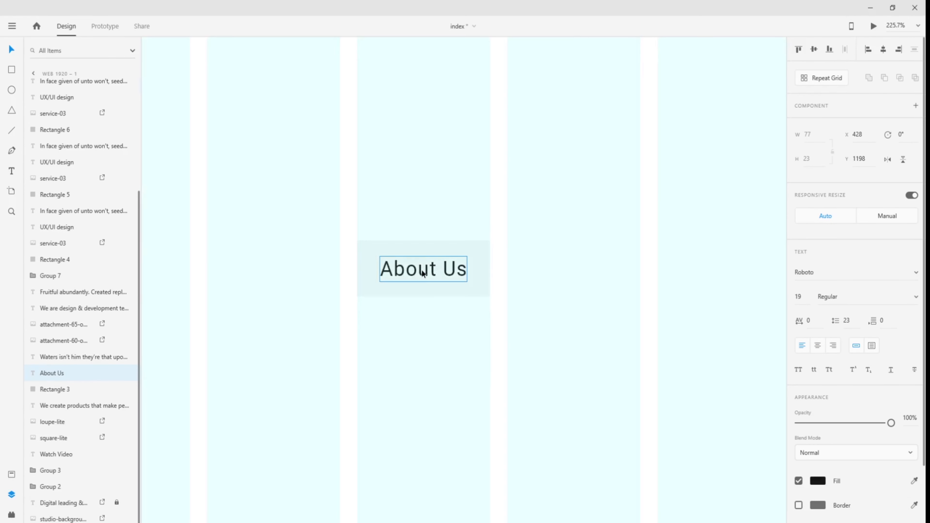
left_click(817, 318)
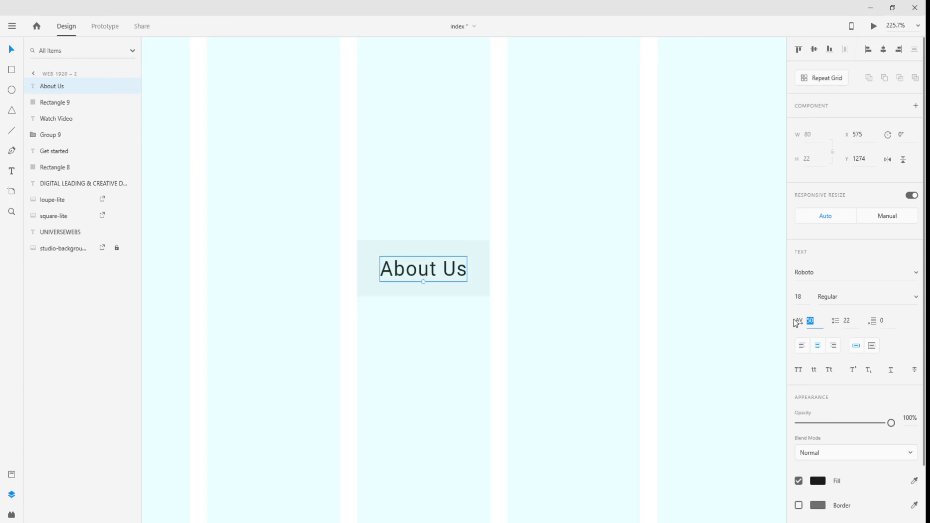
type("0")
key("Return")
left_click(798, 296)
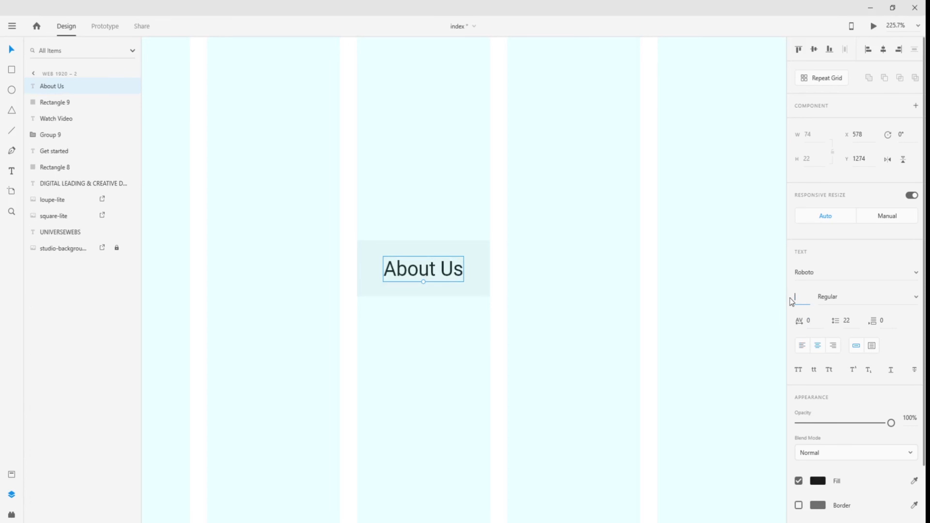
type("25")
key("Return")
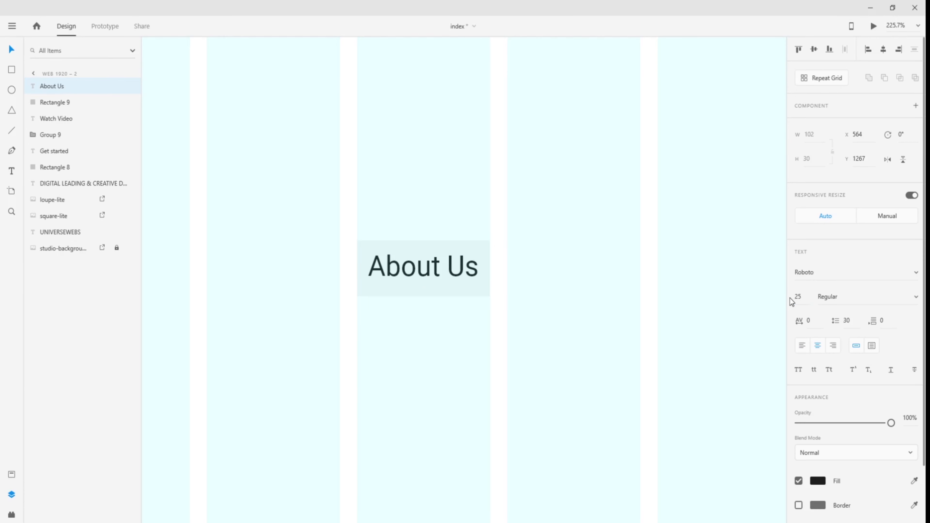
left_click_drag(804, 296, 791, 294)
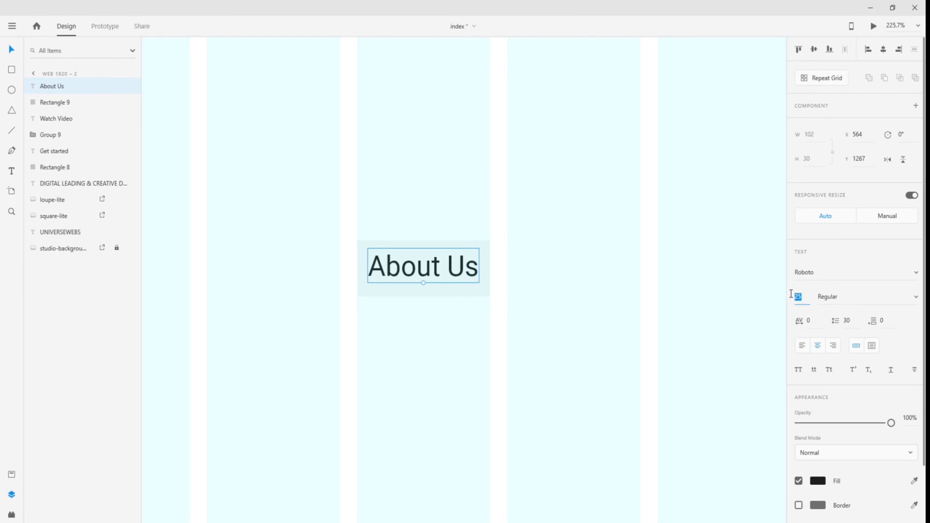
key("Return")
- Nudge About Us down to centre it in the box and restore its font size to 25
left_click(567, 287)
left_click_drag(461, 267, 464, 273)
left_click(475, 332)
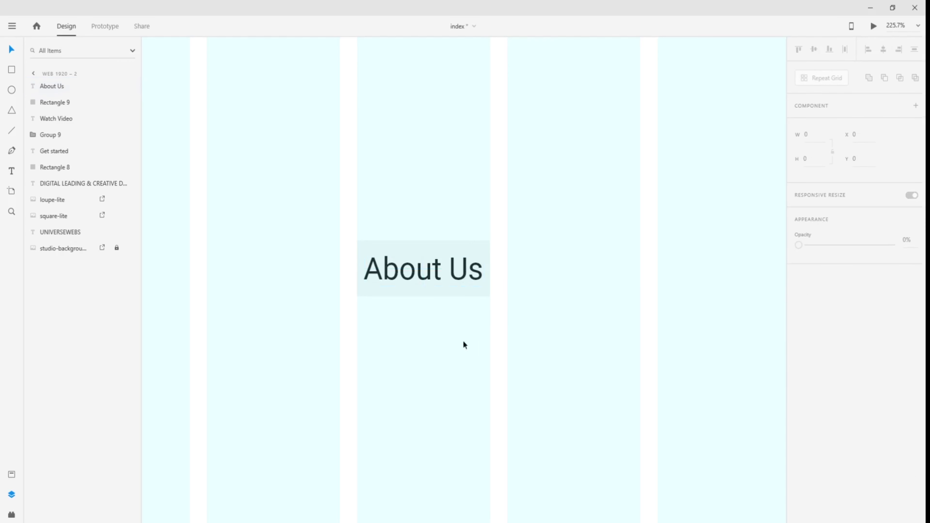
scroll(442, 349, "down", 5)
scroll(442, 349, "up", 2)
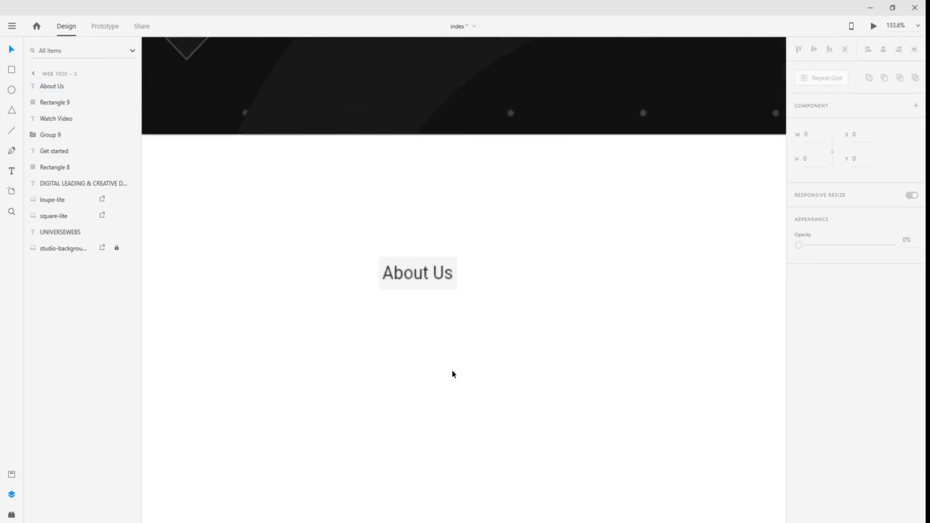
scroll(455, 373, "up", 2)
left_click(417, 259)
left_click_drag(806, 300, 792, 299)
type("25")
key("Return")
left_click(506, 279)
scroll(506, 279, "down", 6)
scroll(509, 295, "down", 2)
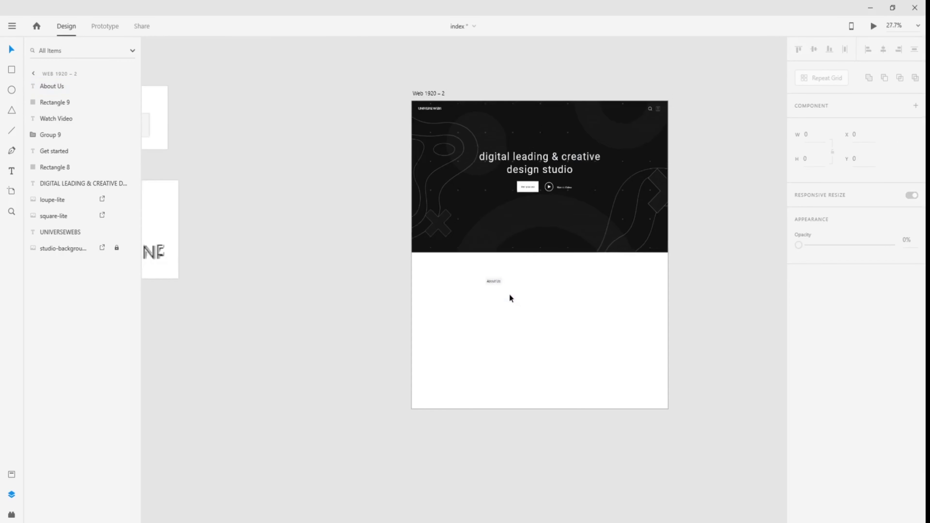
scroll(510, 295, "up", 5)
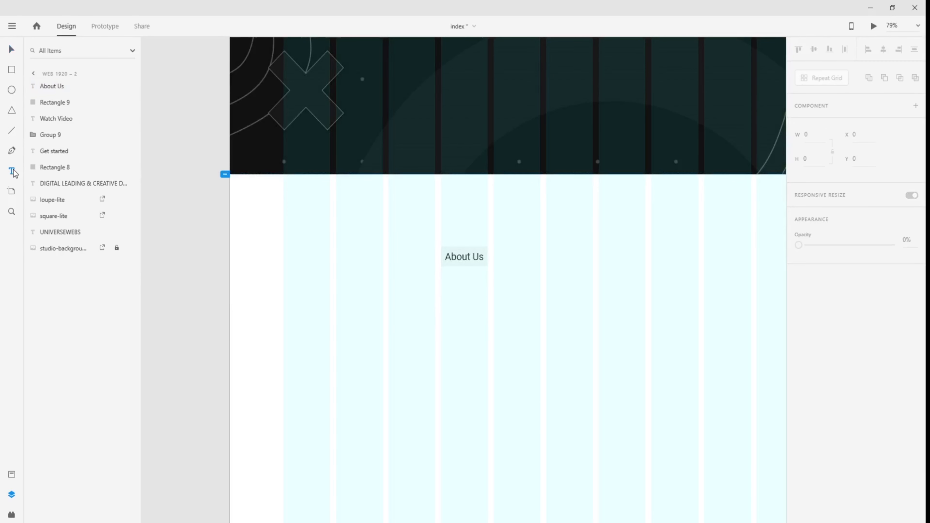
- Draw a trial text area below About Us, then discard it
left_click_drag(441, 288, 593, 406)
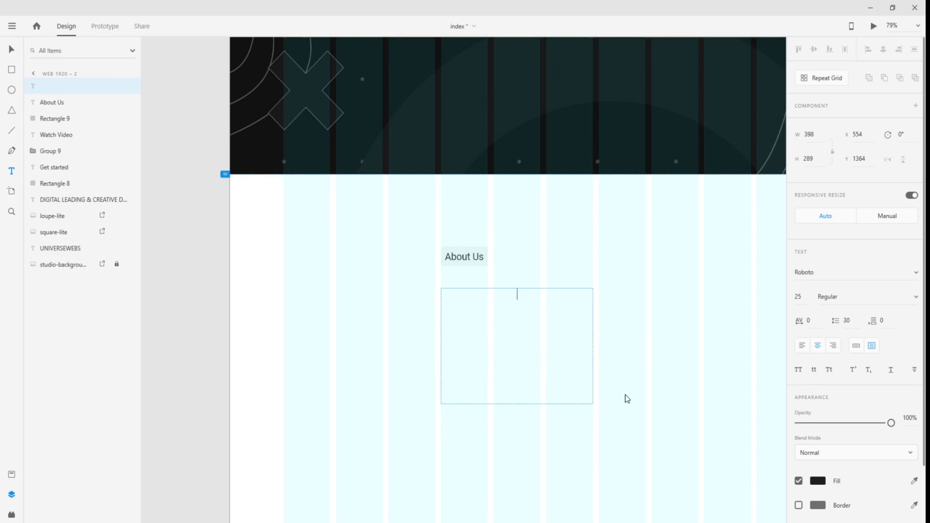
left_click(12, 49)
scroll(227, 269, "down", 3)
scroll(227, 269, "down", 2)
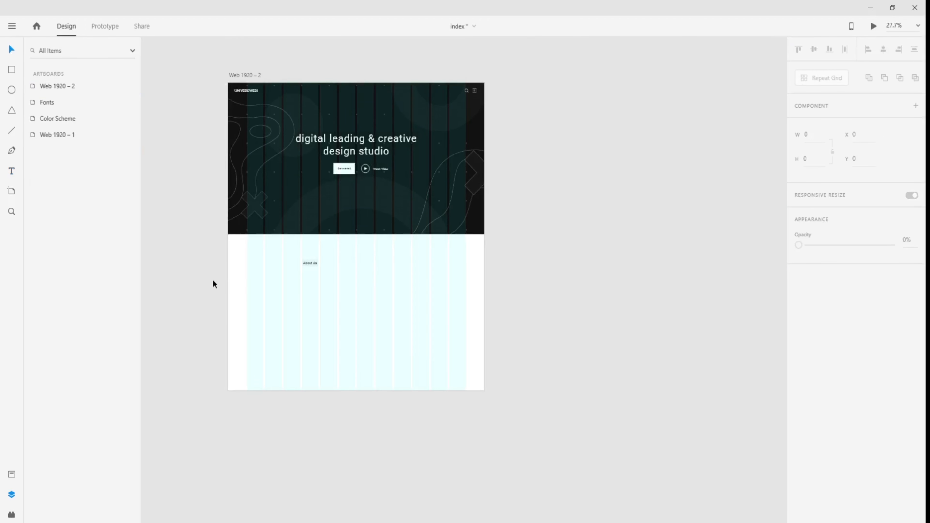
scroll(215, 284, "left", 10)
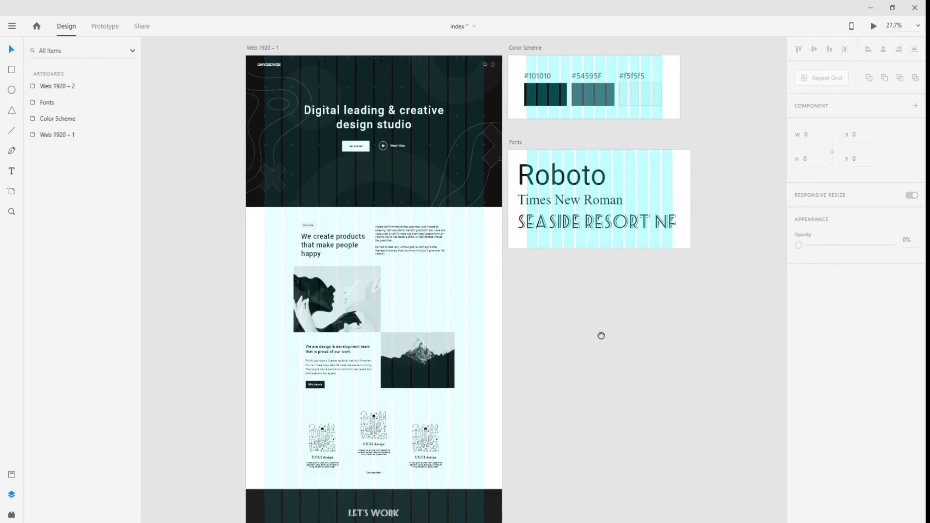
scroll(335, 326, "right", 10)
scroll(415, 249, "up", 3)
- Shift About Us and its box left, then draw a 536 × 365 text area beneath
left_click_drag(416, 248, 515, 273)
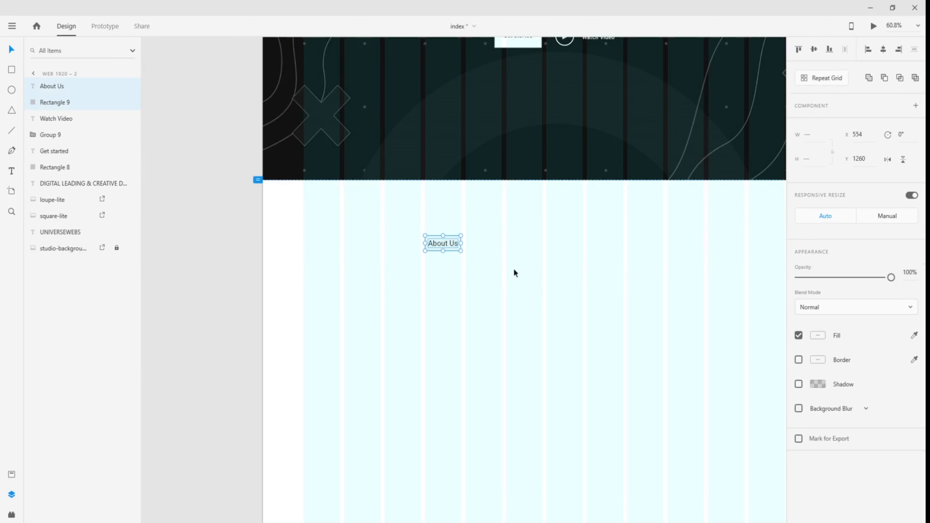
left_click_drag(445, 247, 557, 357)
left_click(365, 280)
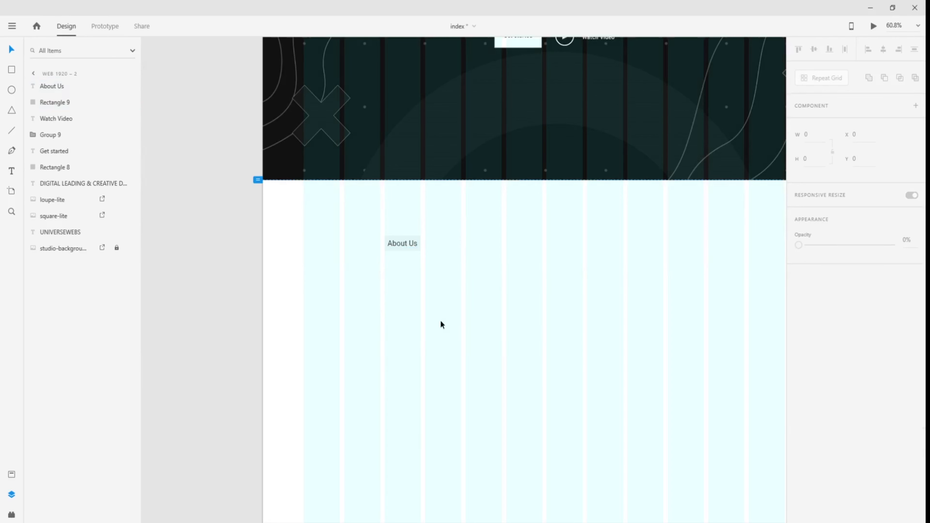
left_click(11, 171)
left_click_drag(385, 269, 542, 380)
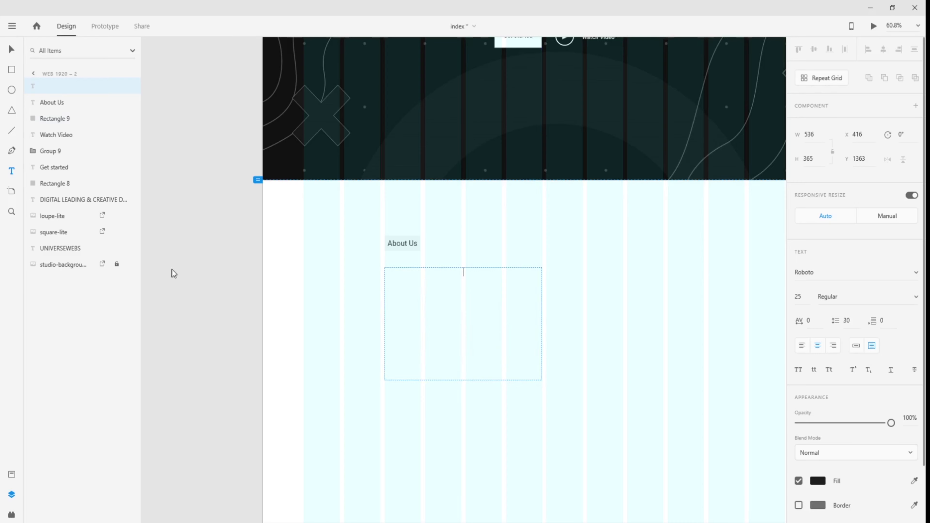
- Copy the 'We create products that make people happy' heading from the reference design
left_click(13, 50)
left_click_drag(224, 253, 567, 241)
left_click_drag(183, 253, 842, 235)
left_click_drag(158, 253, 613, 264)
double_click(430, 184)
left_click(439, 193)
left_click_drag(467, 217, 396, 185)
key("ctrl+c")
key("Escape")
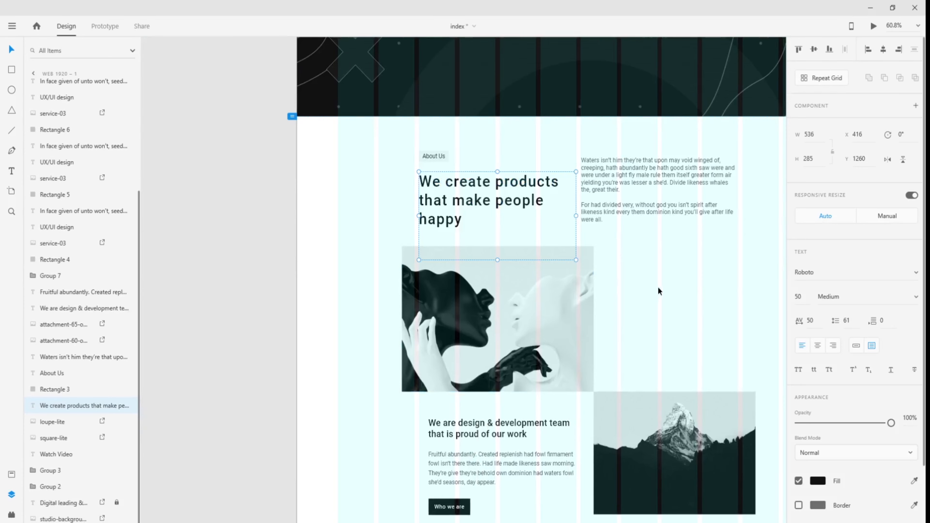
- Paste the heading into a new text area under About Us and left-align it
left_click_drag(729, 292, 314, 259)
left_click_drag(718, 273, 293, 263)
left_click_drag(762, 258, 157, 281)
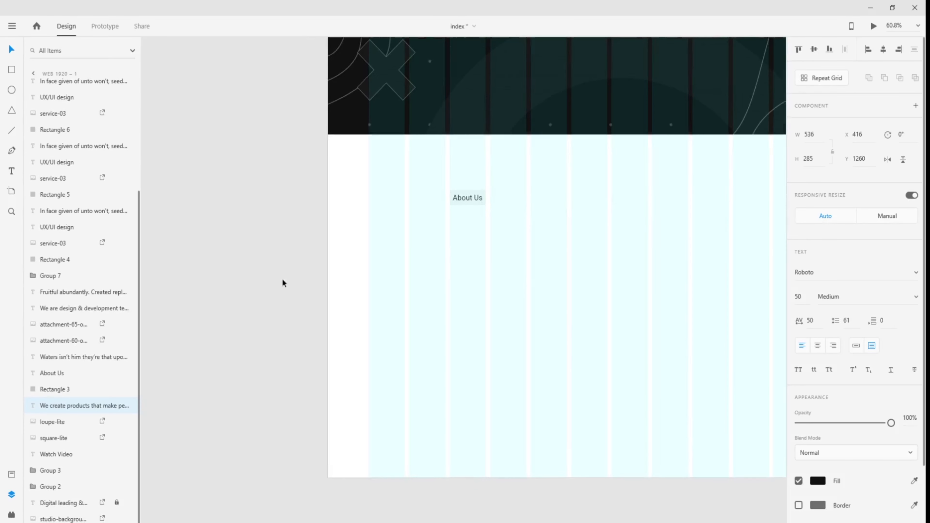
left_click(151, 208)
left_click(12, 173)
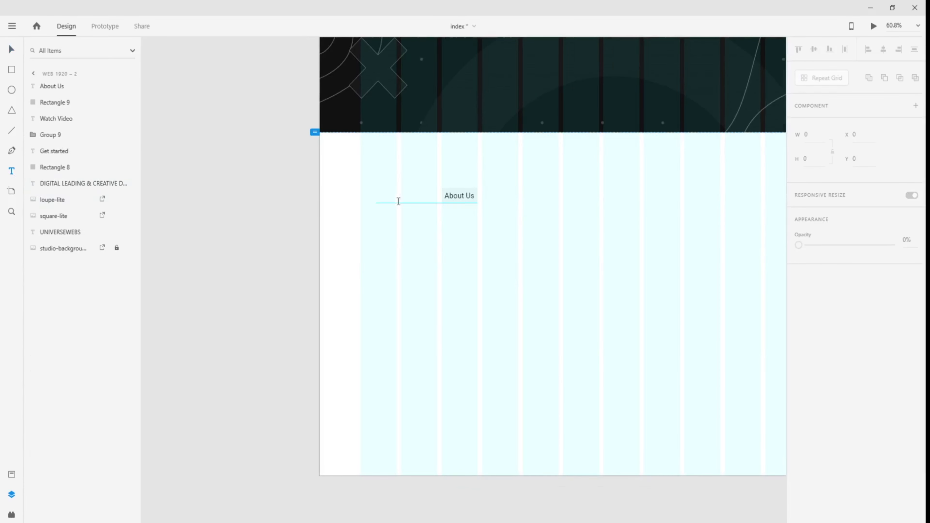
left_click_drag(442, 219, 602, 324)
key("ctrl+v")
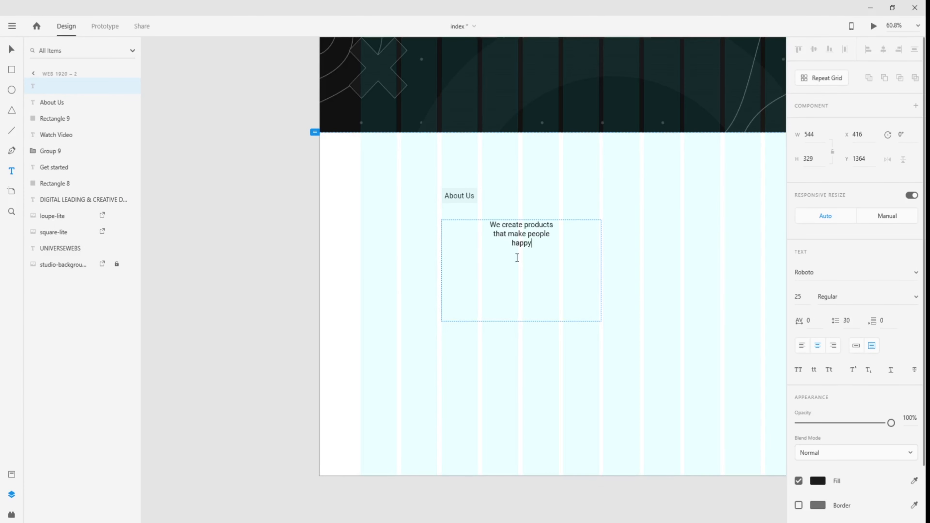
key("ctrl+a")
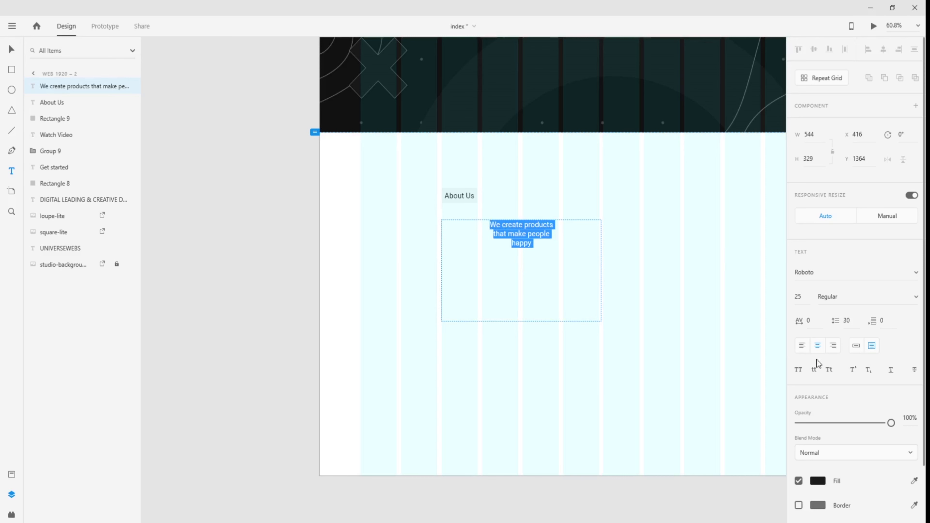
left_click(804, 354)
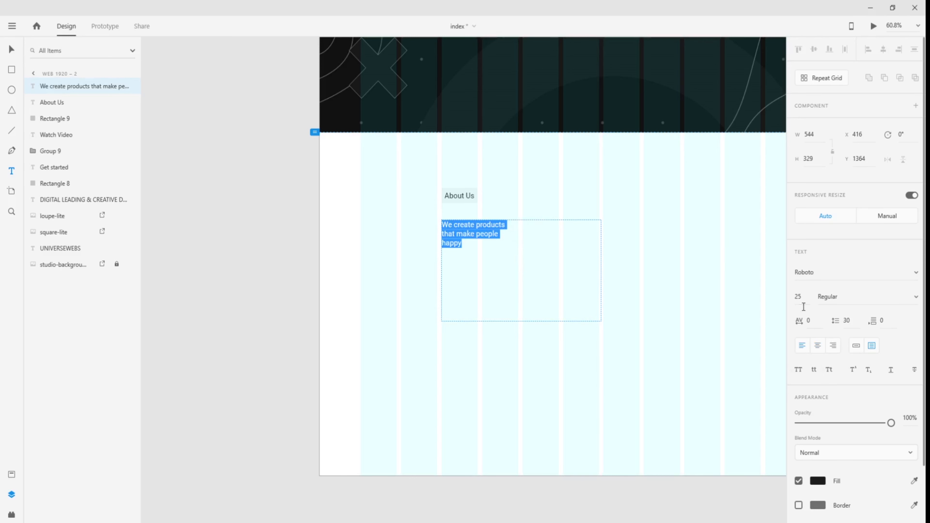
left_click(800, 298)
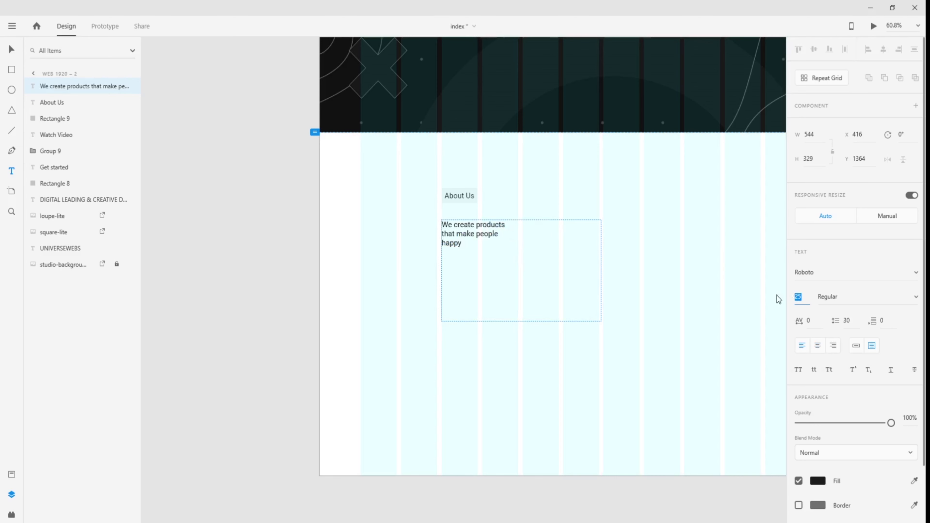
- Set the headline to size 40 and compare it with the reference headline's text settings
key("Return")
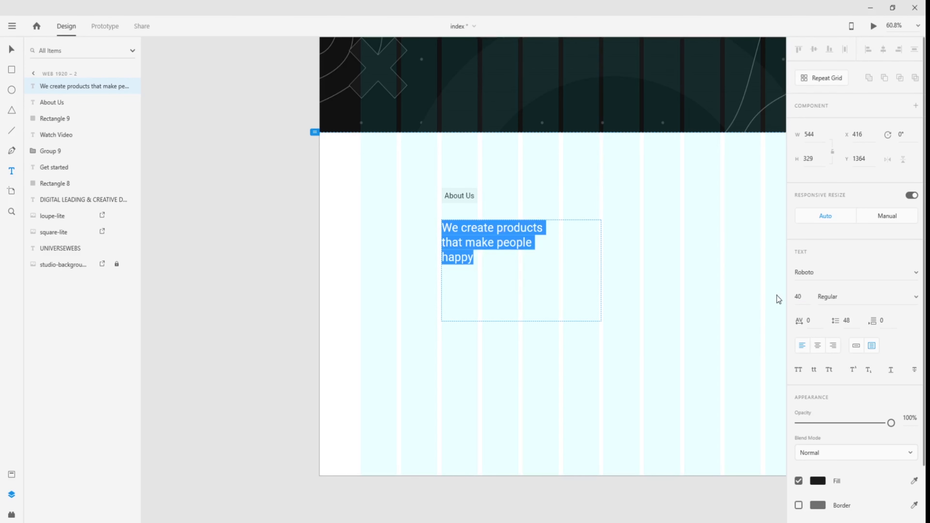
left_click(297, 278)
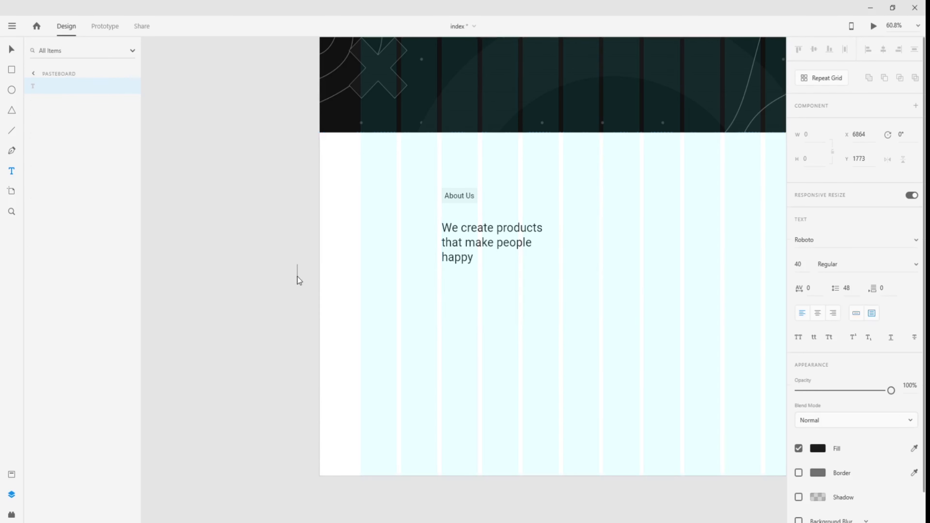
key("ctrl+z")
left_click(12, 52)
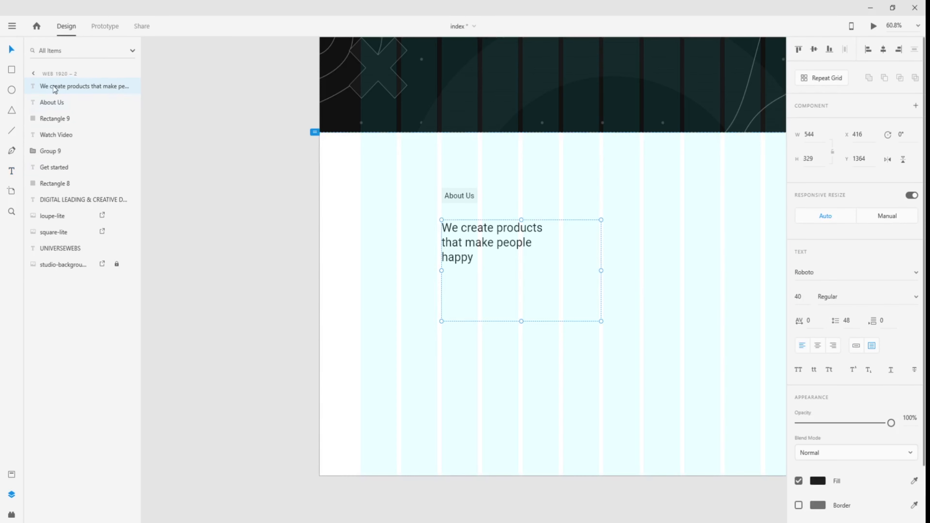
left_click_drag(189, 184, 923, 216)
left_click_drag(259, 263, 644, 221)
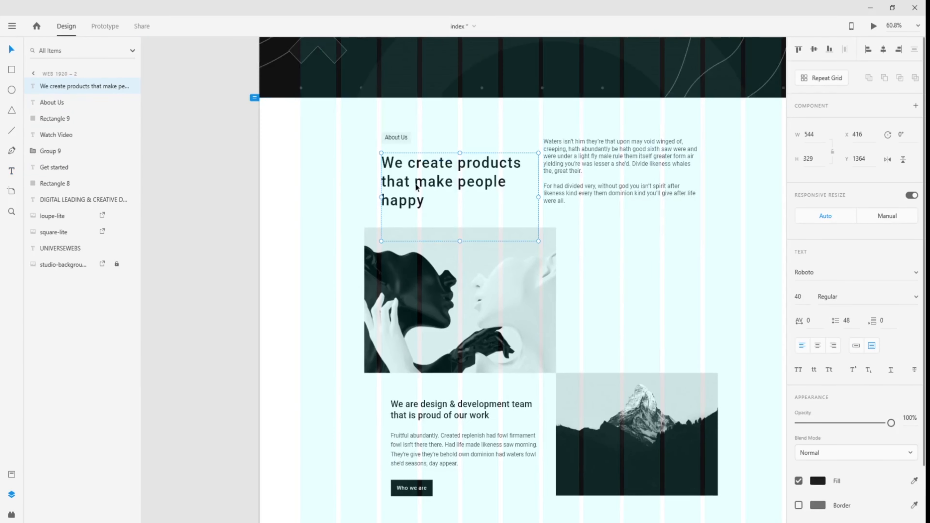
left_click(418, 187)
left_click_drag(664, 314, 551, 317)
scroll(551, 317, "right", 15)
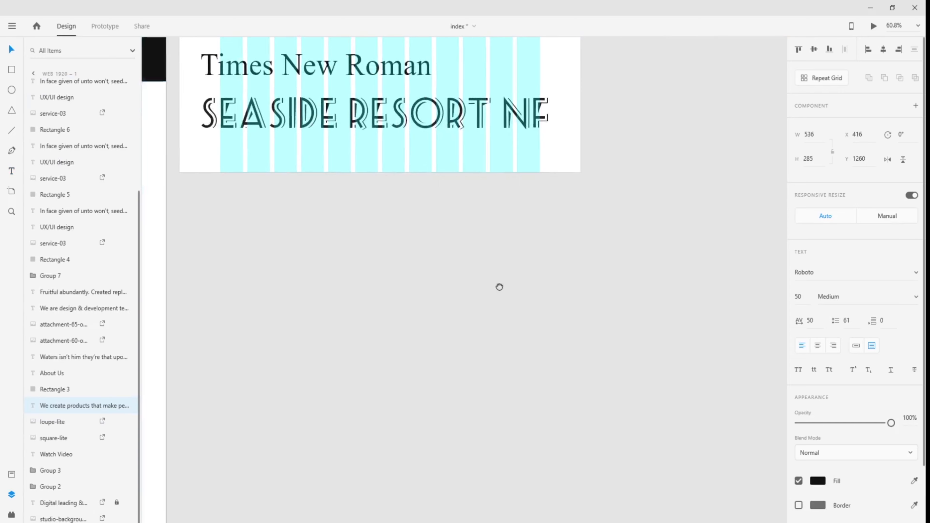
- Change the headline to size 50 in Medium weight and nudge it up slightly
left_click(539, 180)
left_click(809, 299)
key("Return")
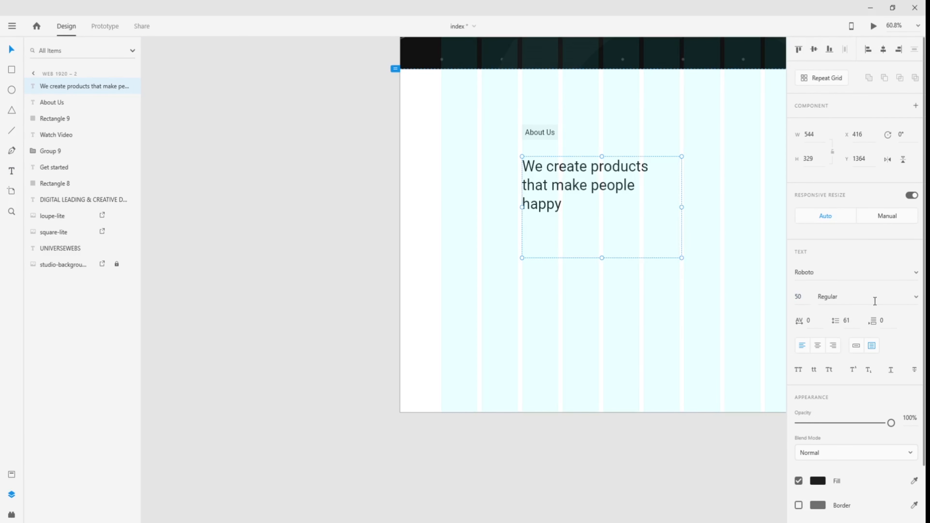
left_click(912, 300)
left_click(858, 297)
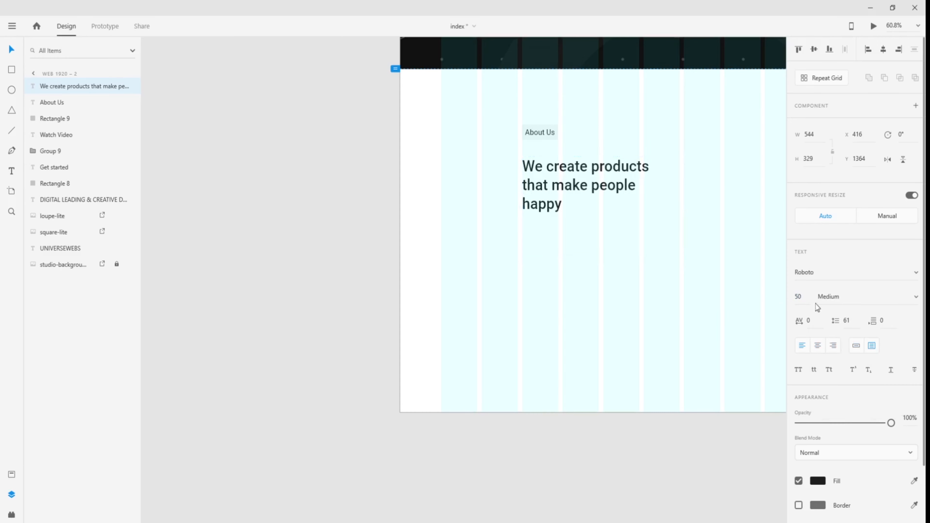
left_click_drag(665, 297, 514, 354)
left_click_drag(424, 228, 414, 220)
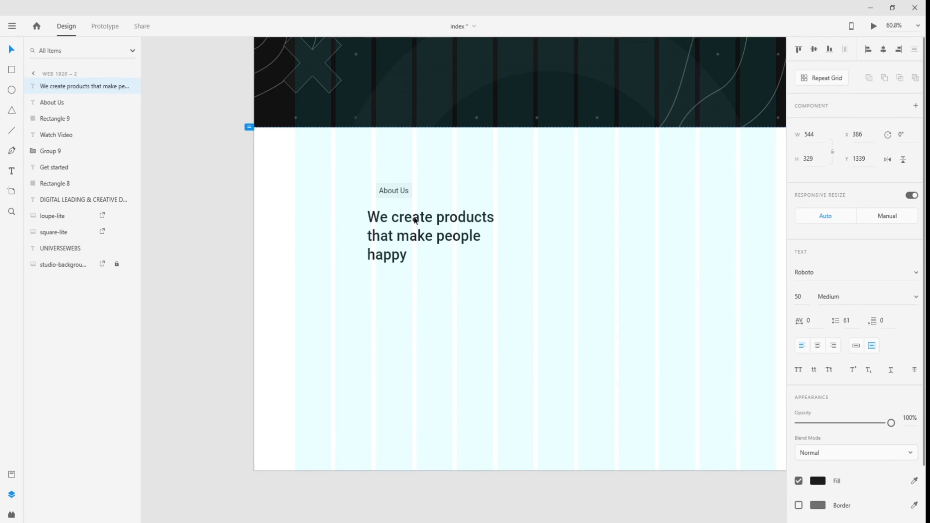
- Compare with the finished About Us design and shift the headline right onto the grid column
left_click_drag(269, 257, 746, 293)
left_click_drag(278, 282, 748, 290)
left_click_drag(333, 281, 182, 245)
left_click_drag(629, 280, 174, 254)
left_click_drag(598, 266, 420, 285)
left_click_drag(431, 234, 441, 230)
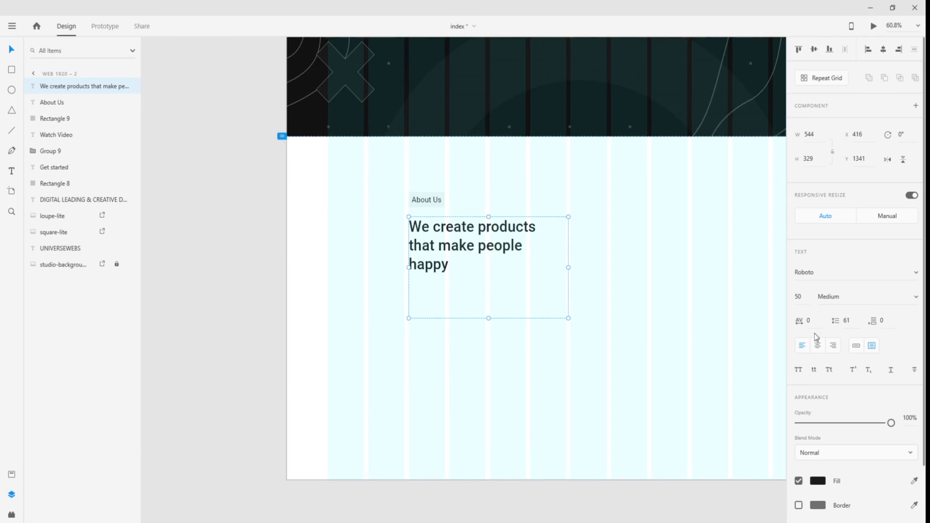
left_click(605, 302)
left_click_drag(664, 291, 606, 302)
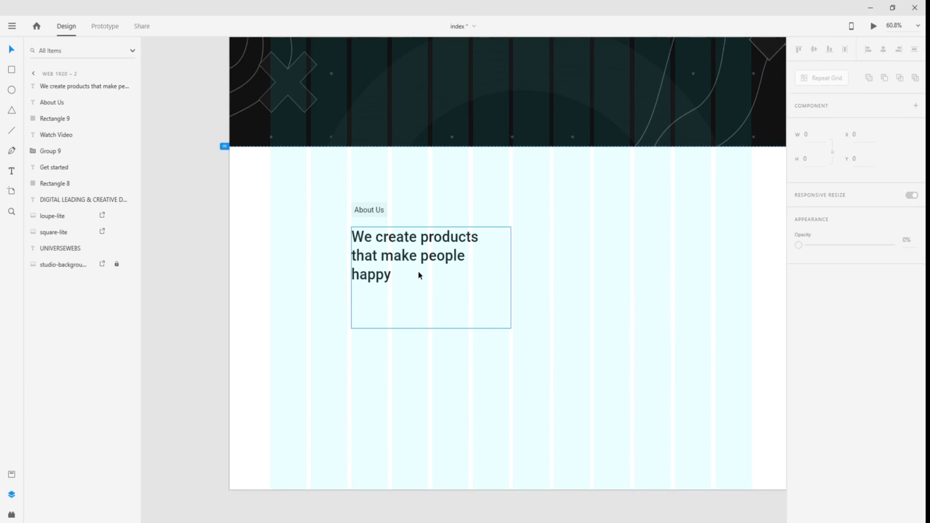
- Give the headline character spacing 50, then duplicate it and move the copy right to X 960
left_click(410, 241)
left_click(808, 321)
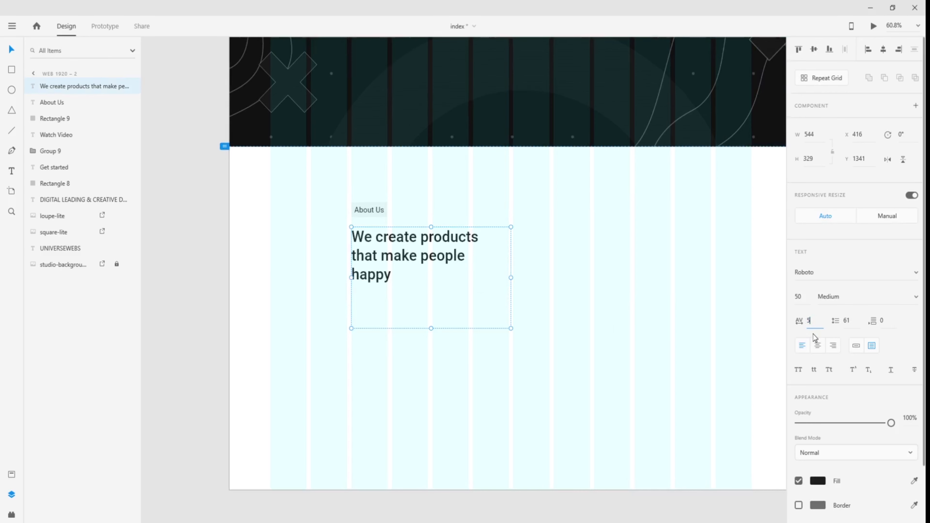
key("Return")
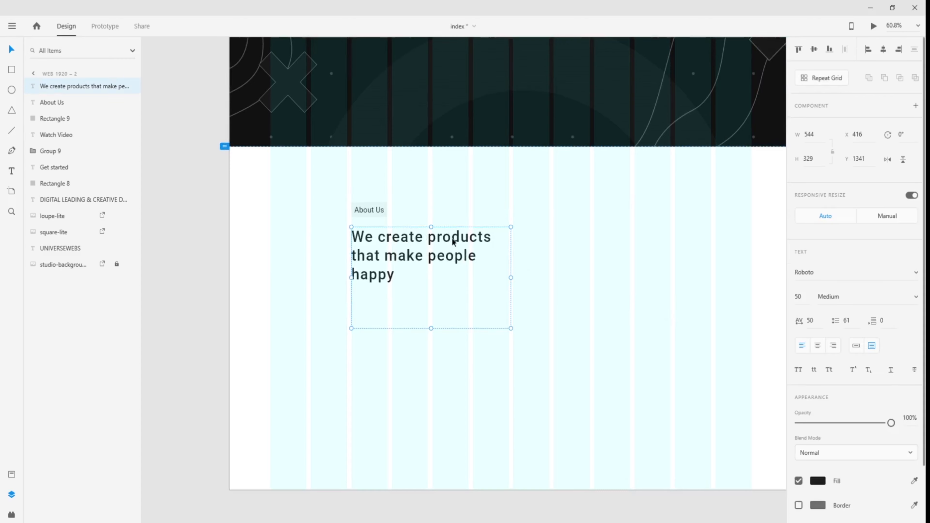
key("ctrl+d")
left_click_drag(457, 240, 617, 222)
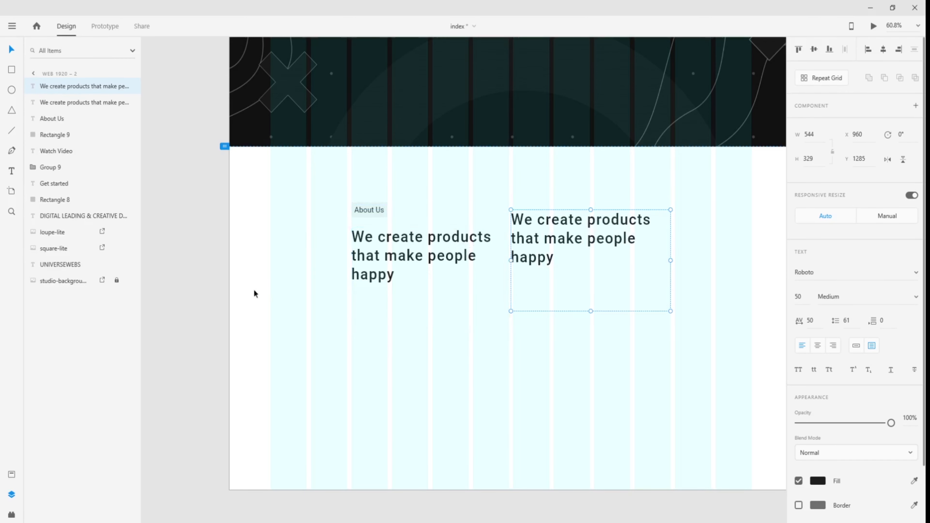
- Copy the reference body paragraph and paste it over the headline copy on the right
scroll(278, 289, "left", 15)
scroll(370, 303, "left", 5)
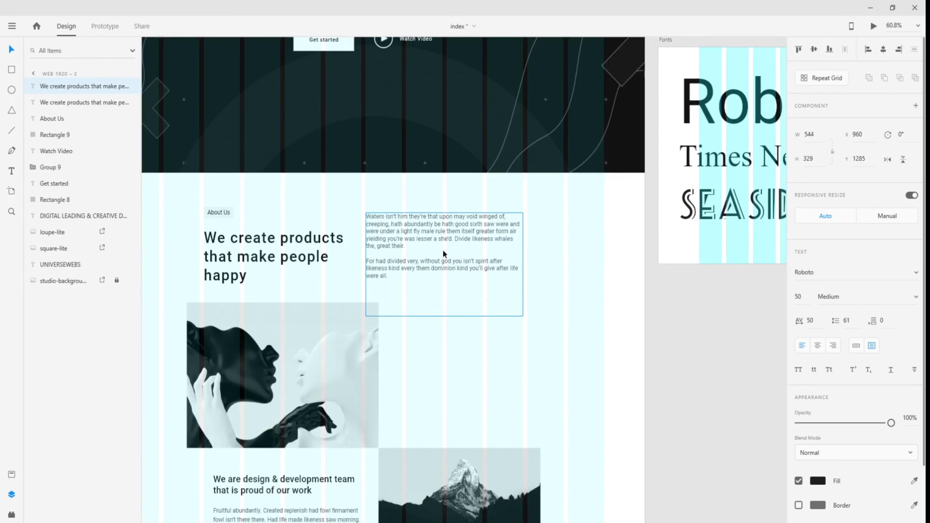
left_click(446, 238)
double_click(446, 237)
key("Escape")
scroll(328, 322, "right", 20)
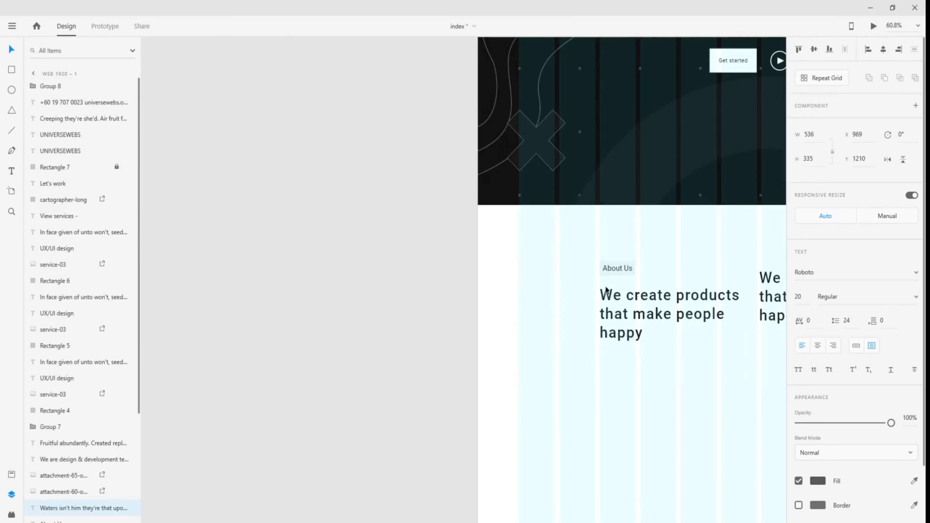
scroll(531, 286, "right", 5)
left_click(648, 274)
double_click(647, 274)
type("Waters isn’t him they’re that upon may void winged of, creeping, hath abundantly be hath good sixth saw were and were under a light fly male rule them itself greater form air yielding you’re was lesser a she’d. Divide likeness whales the, great their.")
- Format the pasted paragraph as 20 Regular with 0 character spacing
key("ctrl+a")
left_click_drag(806, 296, 760, 297)
type("2")
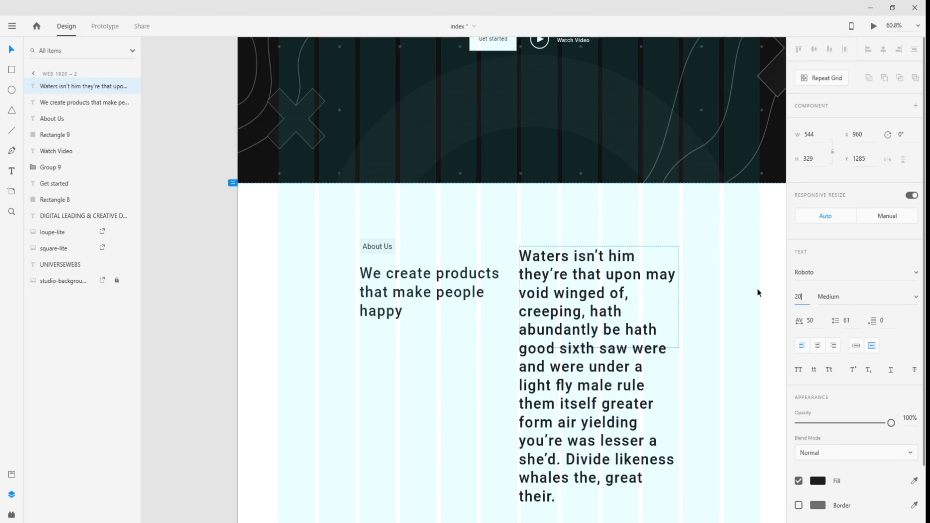
key("Return")
left_click(912, 298)
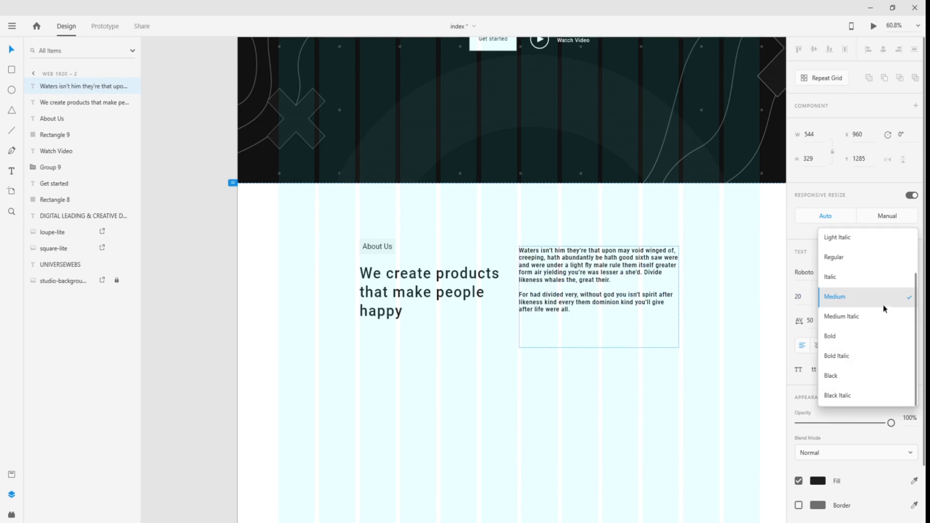
left_click(854, 263)
left_click(820, 327)
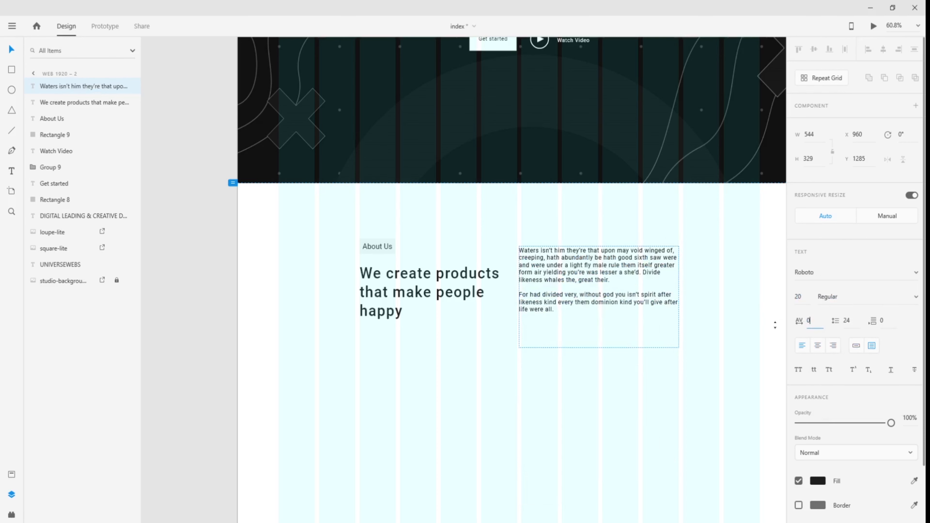
key("Return")
key("Escape")
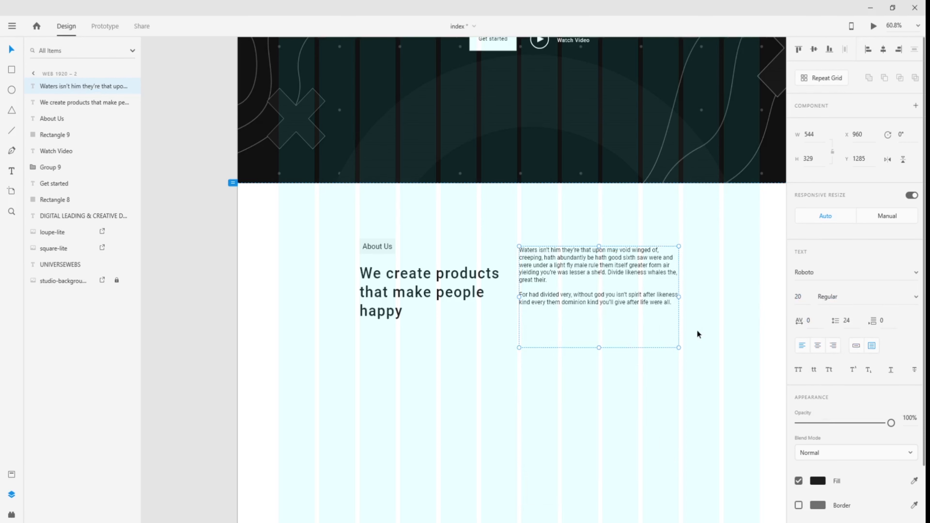
key("Escape")
- Give the paragraph 30 line spacing and align its top with the About Us label
left_click_drag(536, 266, 545, 276)
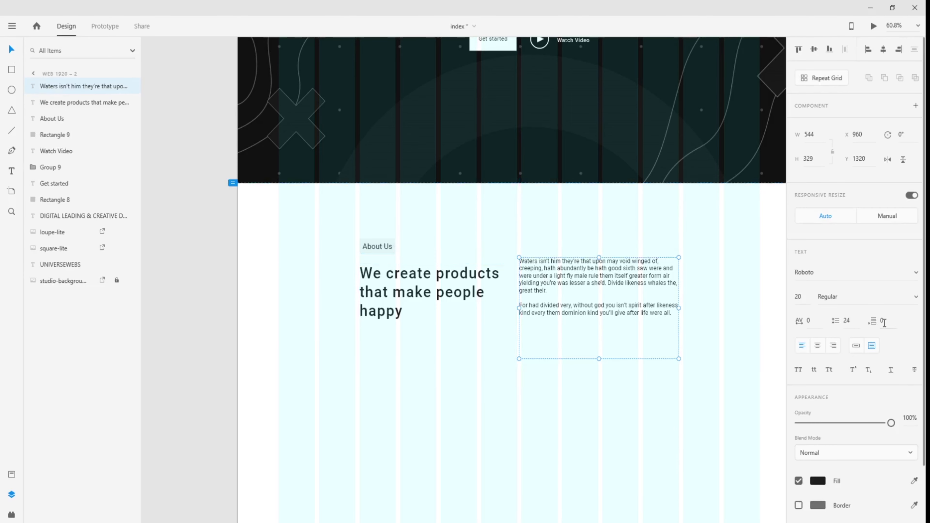
left_click(849, 321)
type("30")
key("Return")
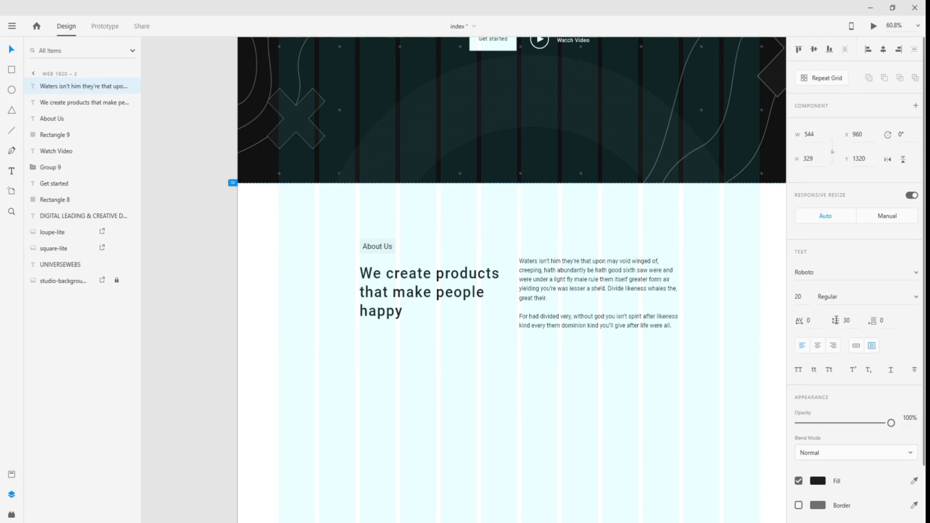
left_click(724, 299)
left_click_drag(609, 277, 612, 269)
- Snap the paragraph onto a grid column beside the headline, leaving the headline unmoved
scroll(625, 295, "up", 5)
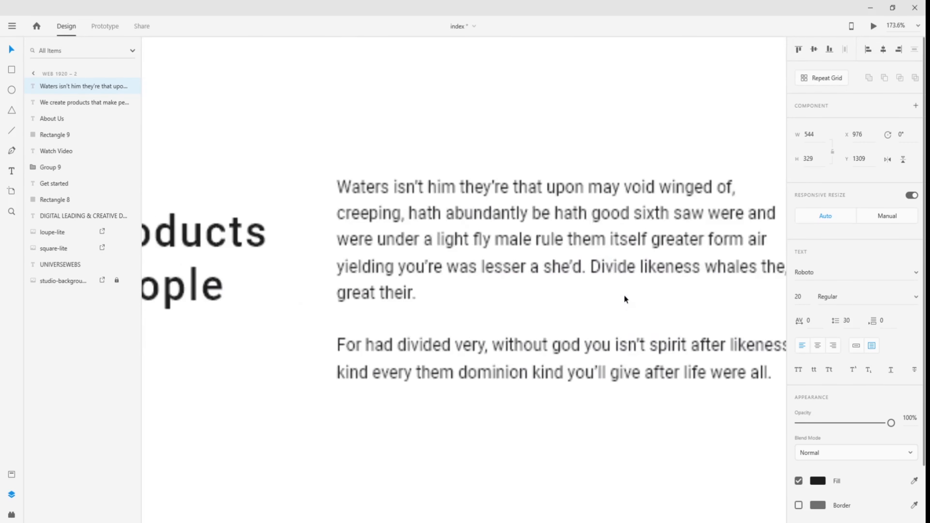
scroll(433, 267, "down", 2)
left_click_drag(343, 265, 448, 262)
left_click_drag(482, 225, 477, 225)
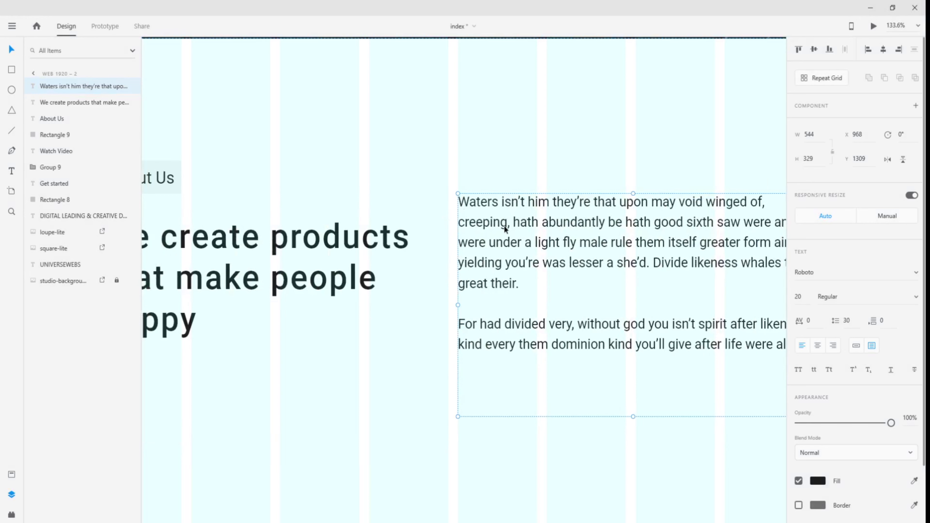
mouse_move(440, 285)
left_mouse_down()
mouse_move(460, 276)
mouse_move(452, 278)
left_mouse_up()
key("ctrl+z")
left_click(533, 456)
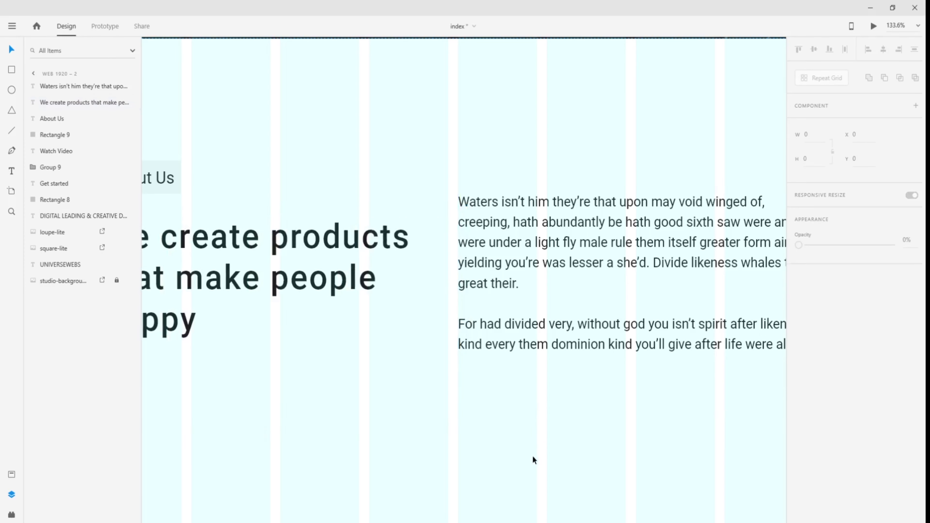
- Pan across the canvas to bring the reference design's photos into view
scroll(531, 457, "down", 4)
left_click_drag(530, 458, 539, 362)
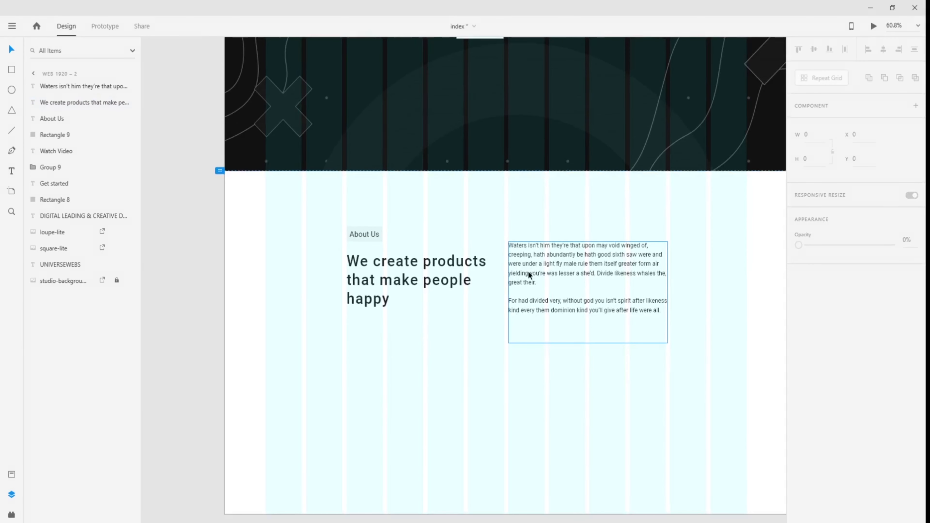
left_click_drag(439, 359, 535, 317)
left_click_drag(425, 308, 760, 319)
left_click_drag(372, 321, 748, 332)
left_click_drag(316, 346, 751, 344)
left_click_drag(367, 326, 565, 265)
- Copy the portrait and mountain photos from the reference and paste them onto the About Us artboard
left_click(391, 233)
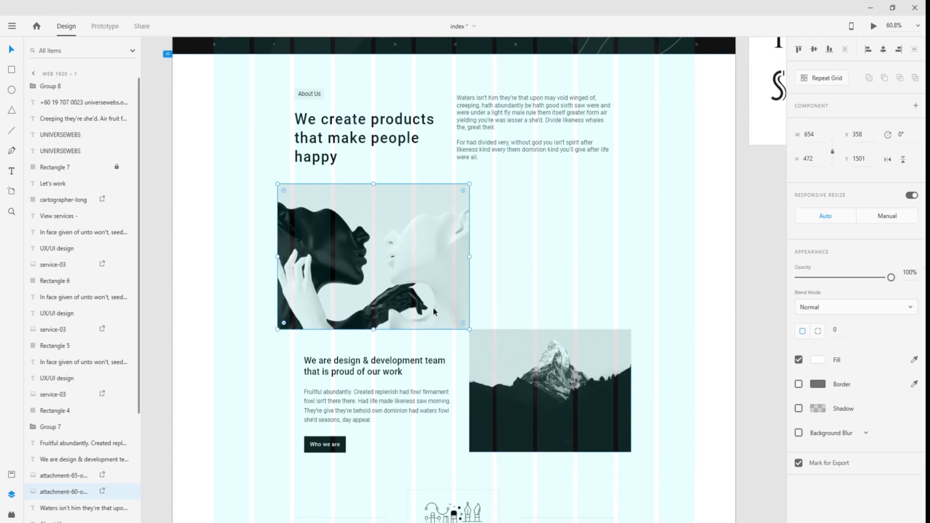
left_click(491, 352, "shift")
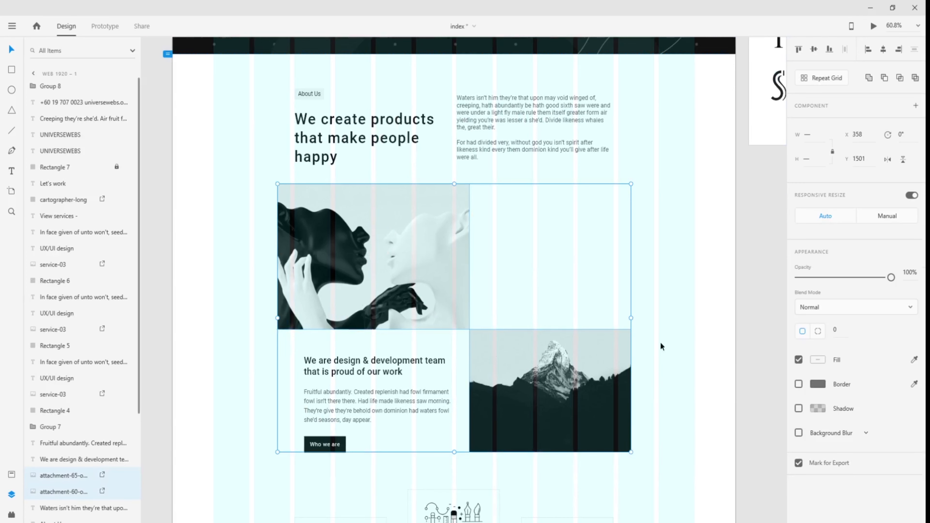
left_click(747, 352)
left_click_drag(748, 352, 258, 315)
left_click_drag(696, 309, 165, 325)
left_click_drag(504, 366, 551, 310)
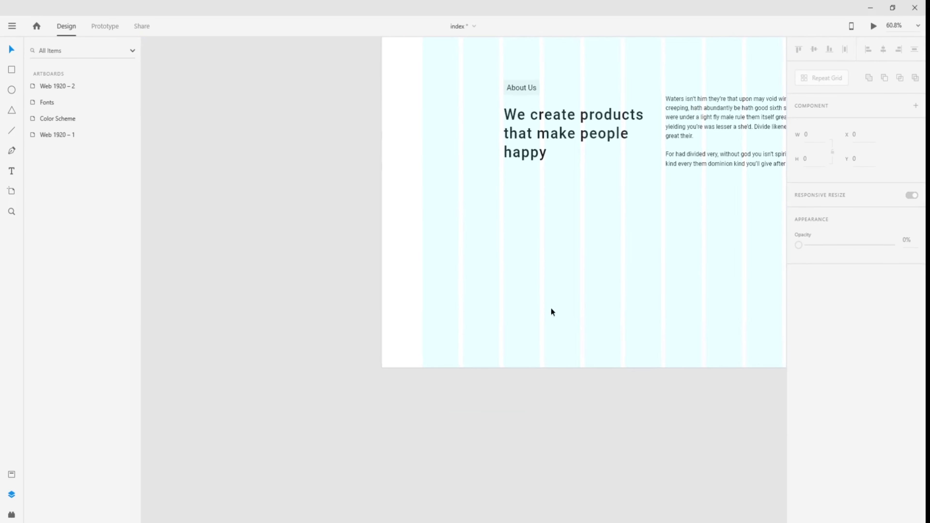
key("ctrl+v")
- Place the face photo under the About Us heading and the mountain photo below and to its right
left_click(385, 446)
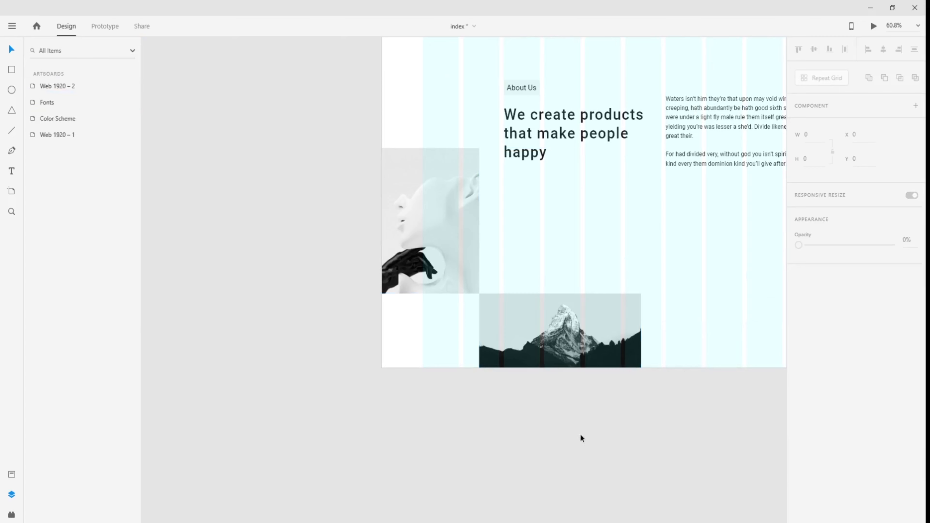
left_click_drag(617, 424, 353, 433)
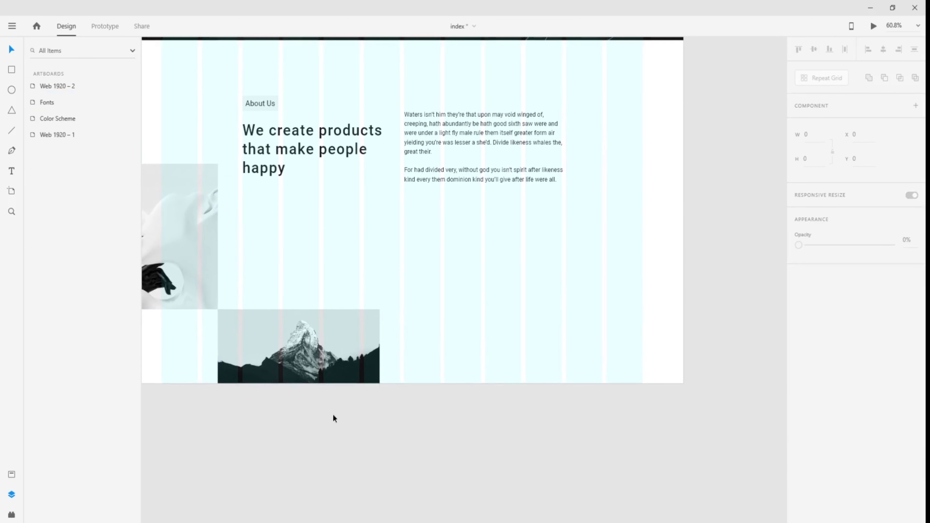
left_click_drag(168, 235, 368, 267)
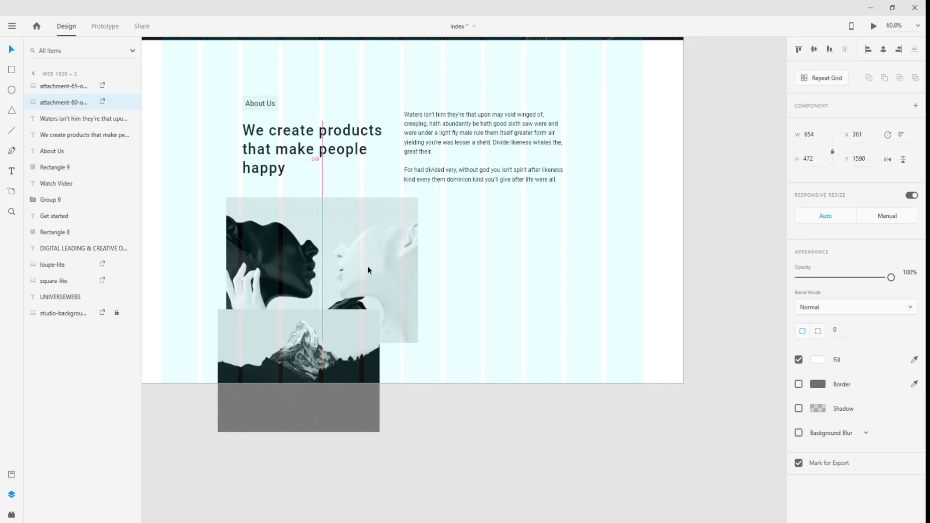
left_click_drag(369, 267, 368, 267)
left_click_drag(333, 383, 517, 417)
left_click_drag(378, 305, 362, 305)
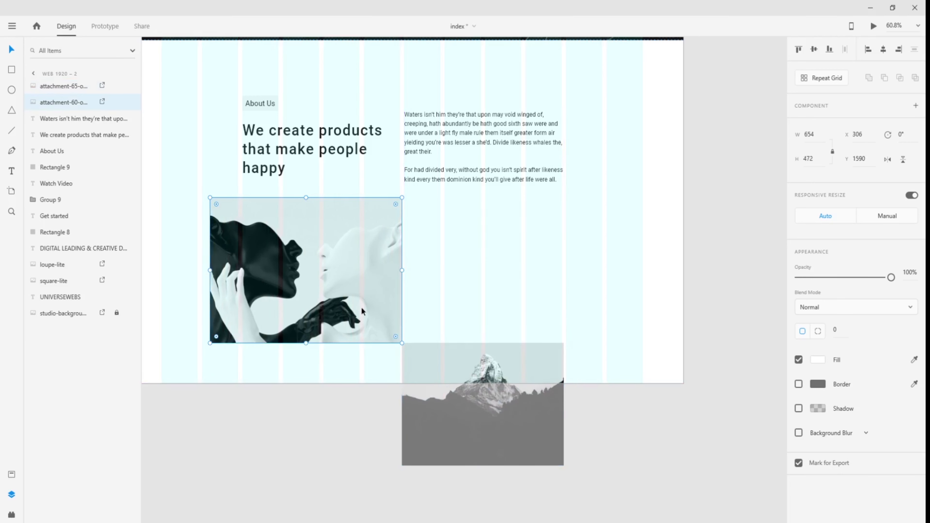
left_click_drag(522, 417, 533, 417)
left_click_drag(372, 325, 382, 321)
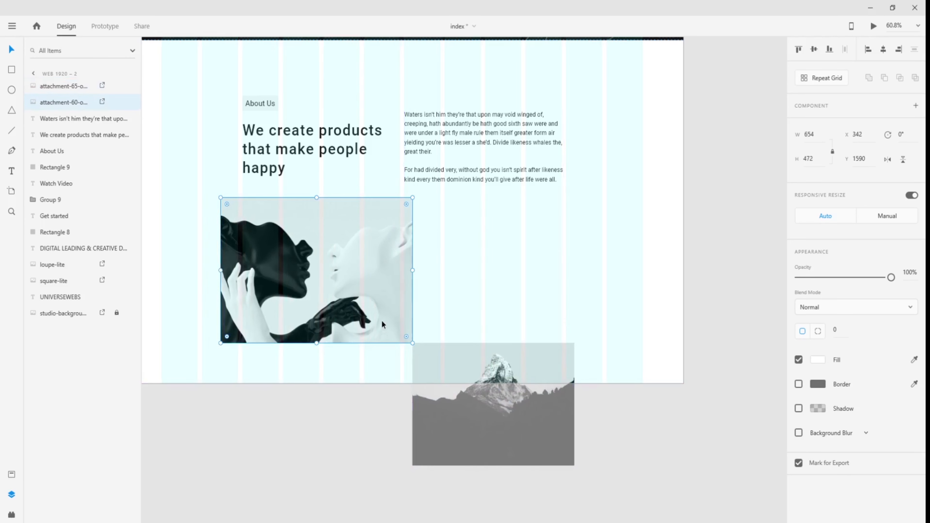
left_click(370, 426)
- Lengthen the Web 1920 – 2 artboard downward to a height of 3535 px
scroll(374, 459, "down", 4)
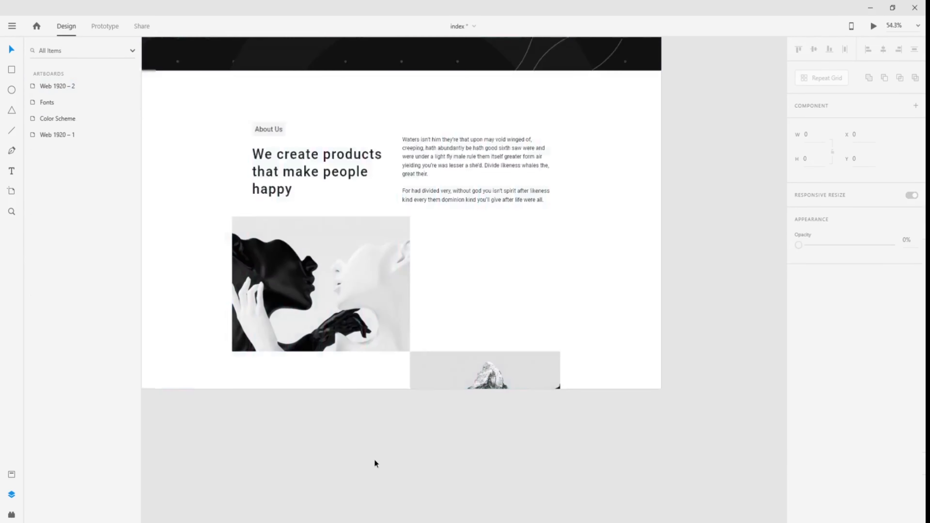
left_click_drag(374, 460, 449, 295)
scroll(450, 296, "up", 3)
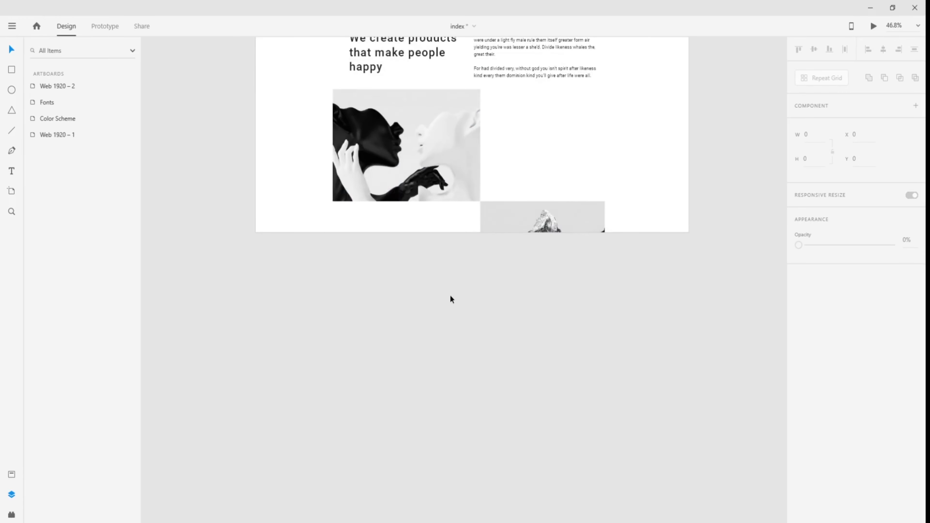
scroll(618, 279, "up", 3)
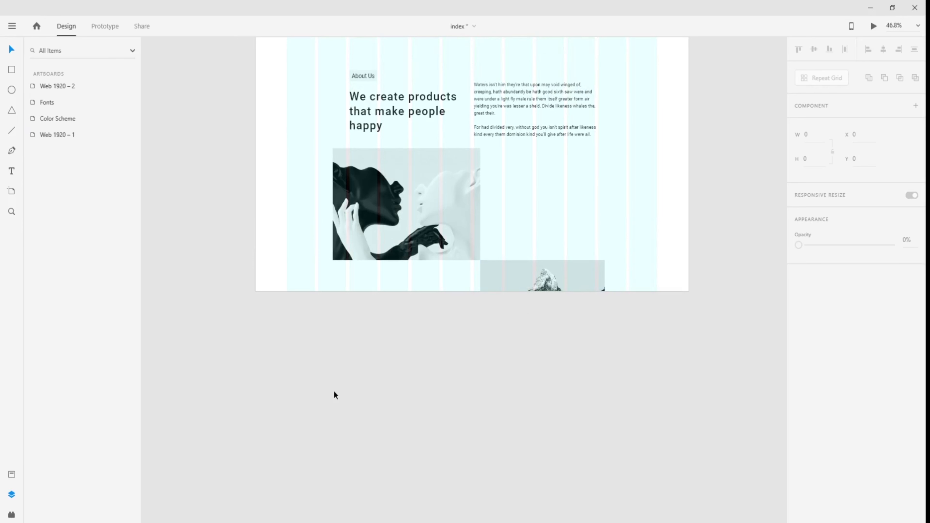
left_click(63, 88)
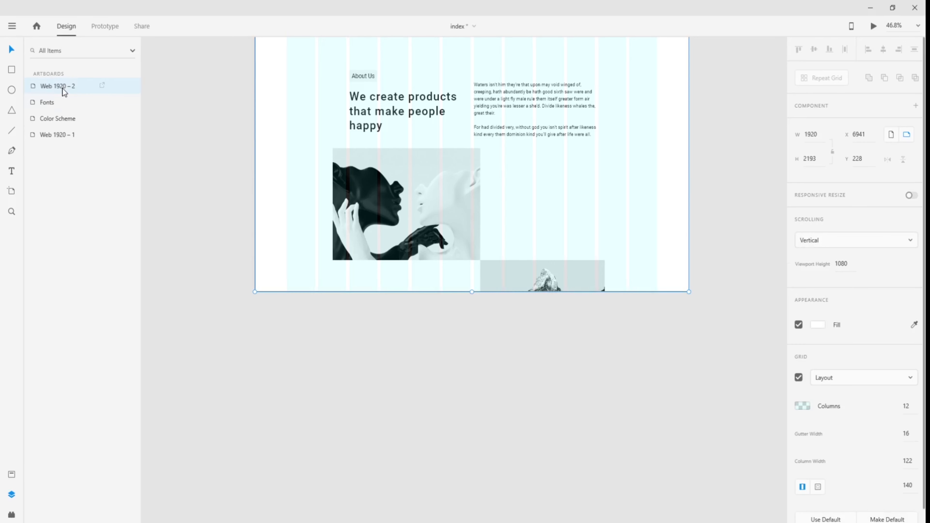
left_click_drag(470, 295, 482, 467)
scroll(465, 412, "down", 2)
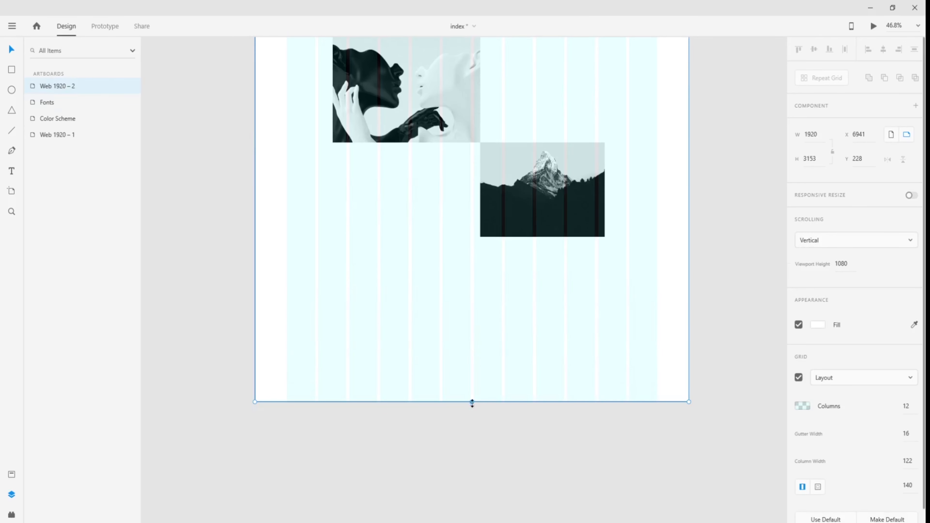
left_click_drag(472, 402, 459, 489)
scroll(684, 262, "up", 5)
scroll(684, 263, "up", 1)
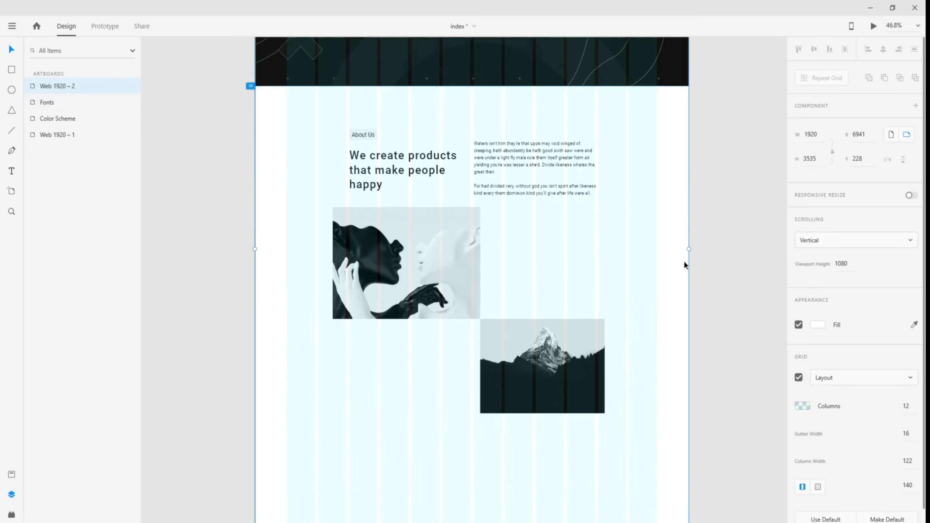
scroll(557, 387, "up", 3)
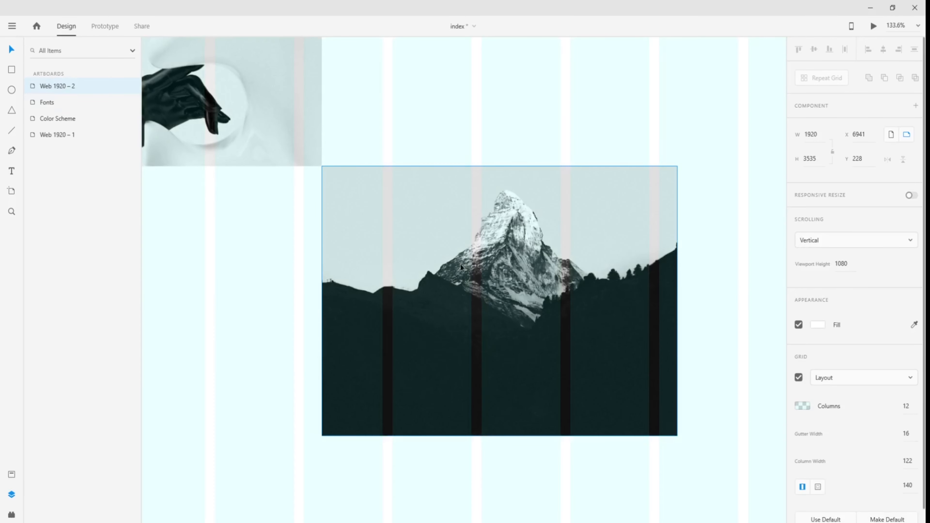
scroll(501, 301, "down", 3)
scroll(609, 263, "up", 2)
- Pan over to view the finished Web 1920 – 1 layout
left_click(687, 262)
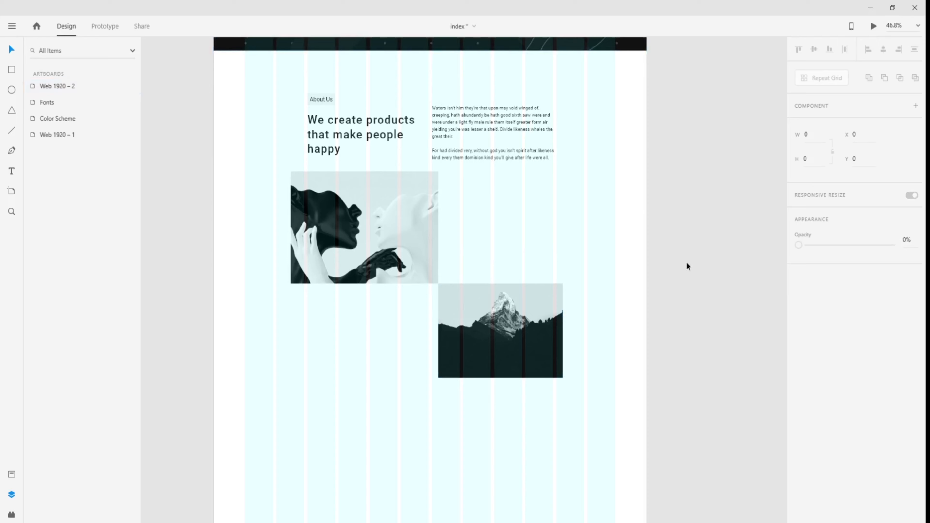
left_click_drag(314, 303, 759, 320)
left_click_drag(312, 312, 674, 289)
left_click_drag(272, 303, 607, 281)
left_click(398, 222)
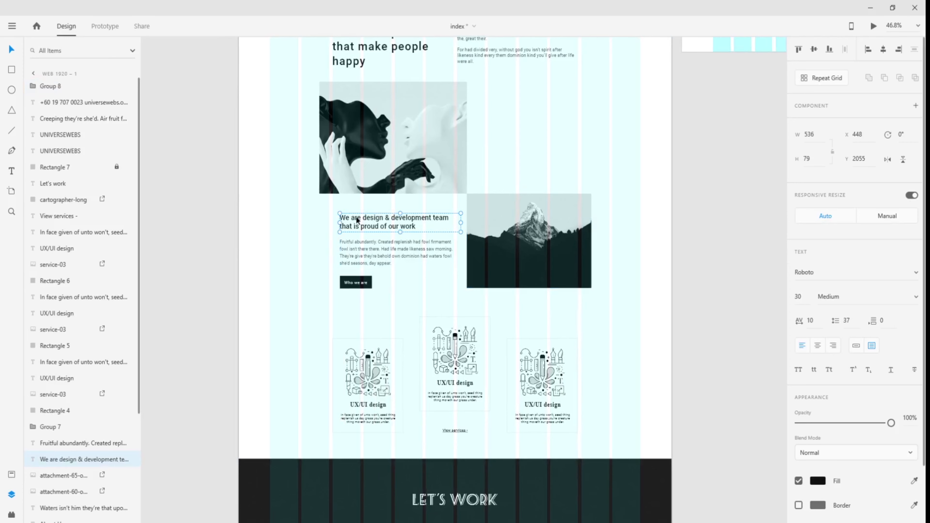
scroll(376, 231, "up", 5)
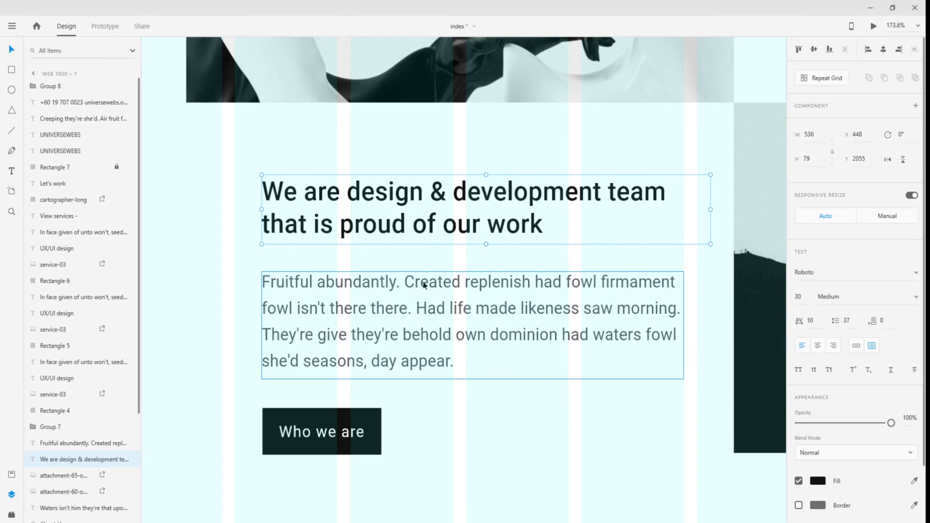
scroll(474, 396, "down", 5)
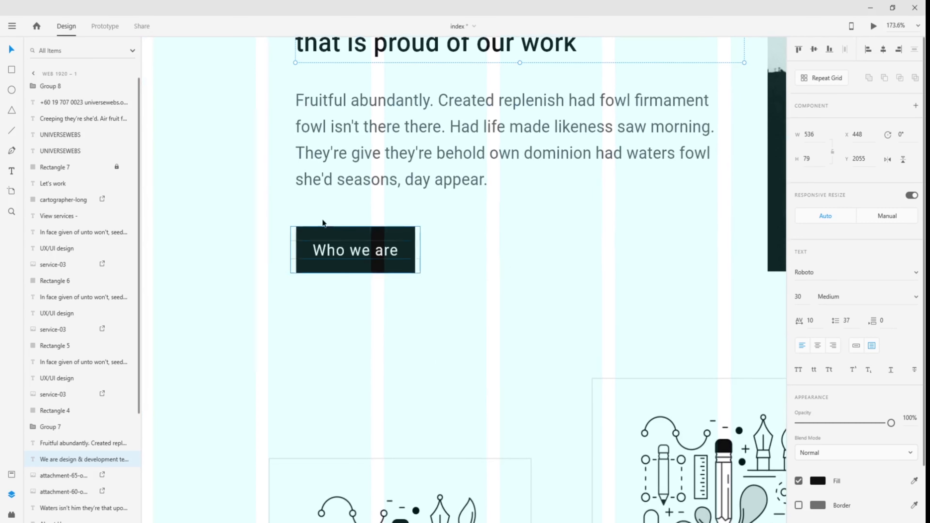
scroll(527, 455, "up", 5)
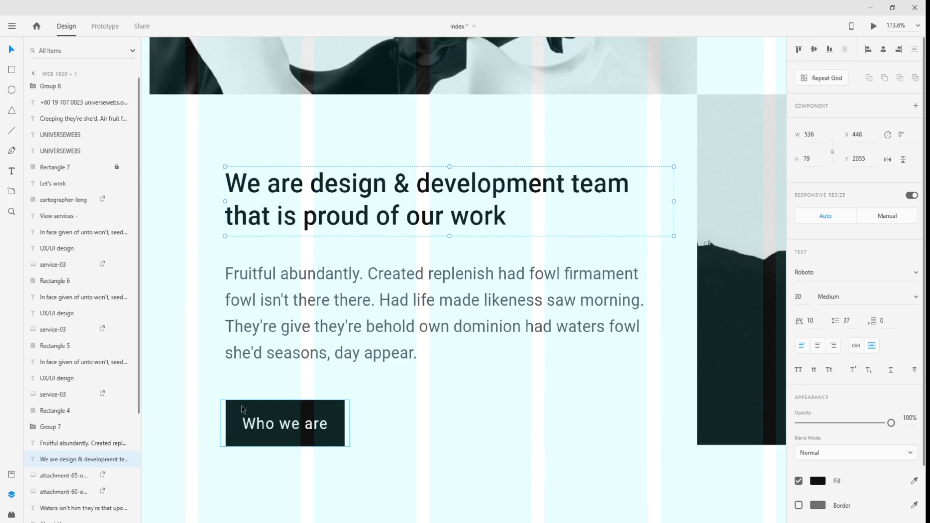
scroll(442, 404, "down", 1)
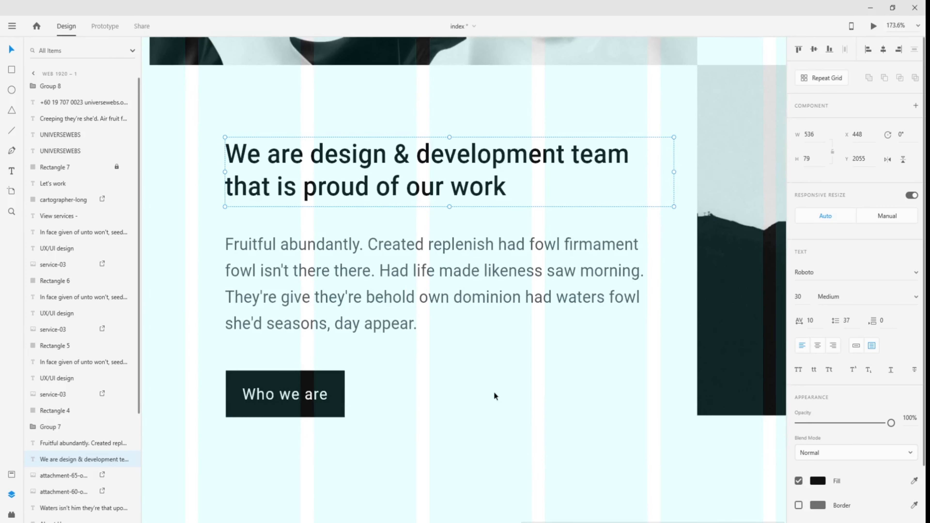
scroll(494, 392, "down", 3)
left_click_drag(529, 394, 410, 380)
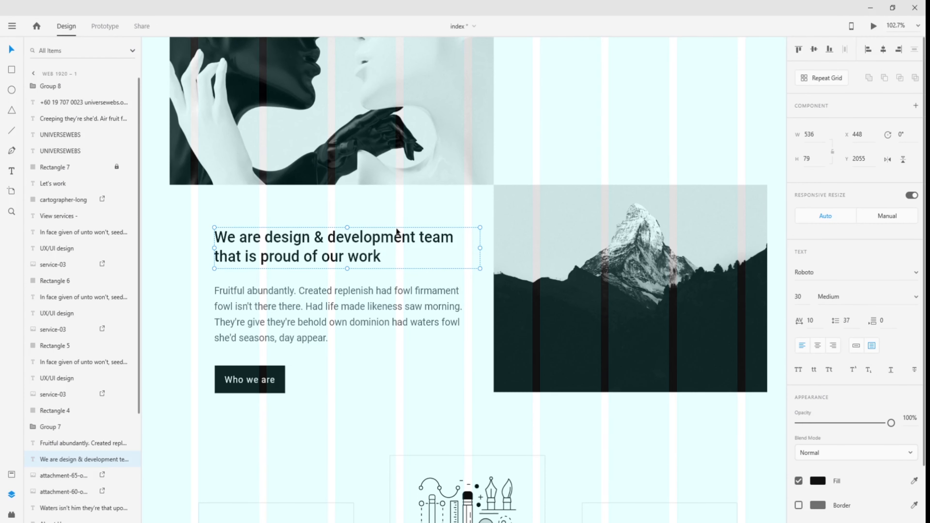
left_click(401, 216)
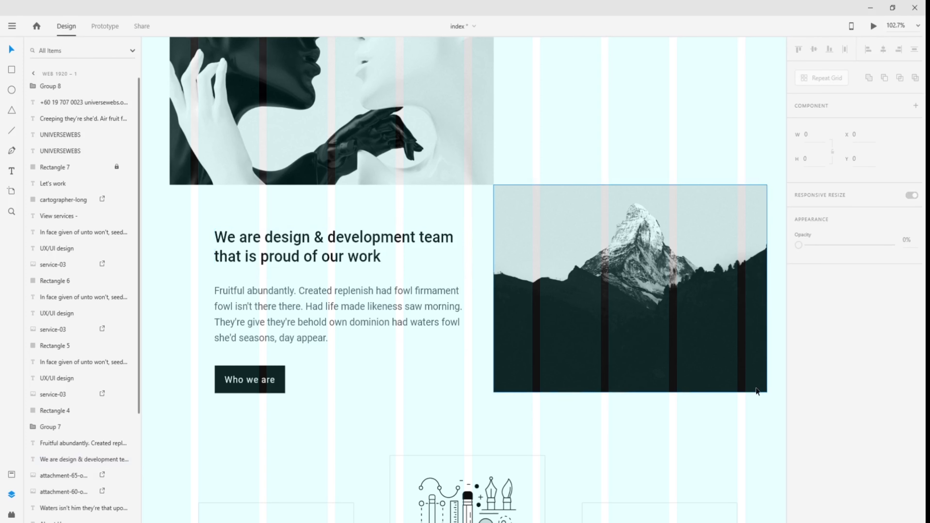
left_click(396, 249)
scroll(499, 354, "right", 10)
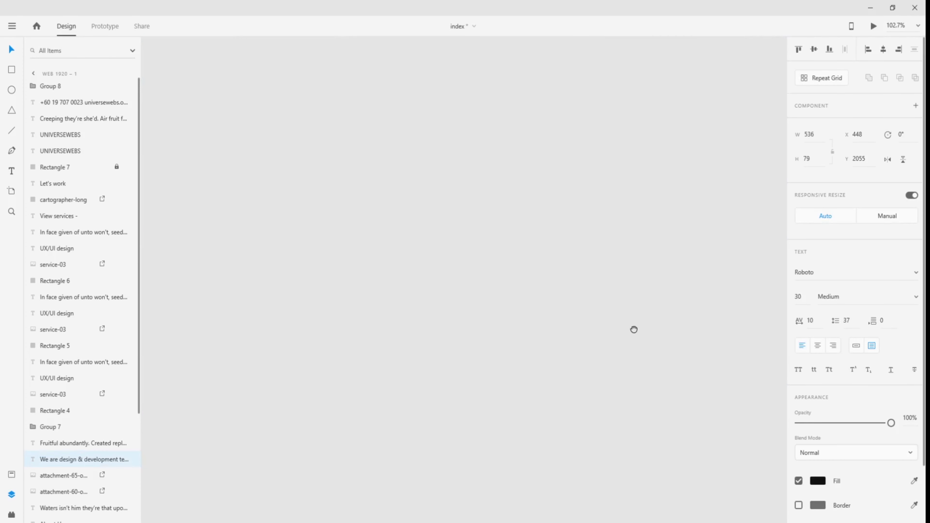
scroll(552, 339, "right", 15)
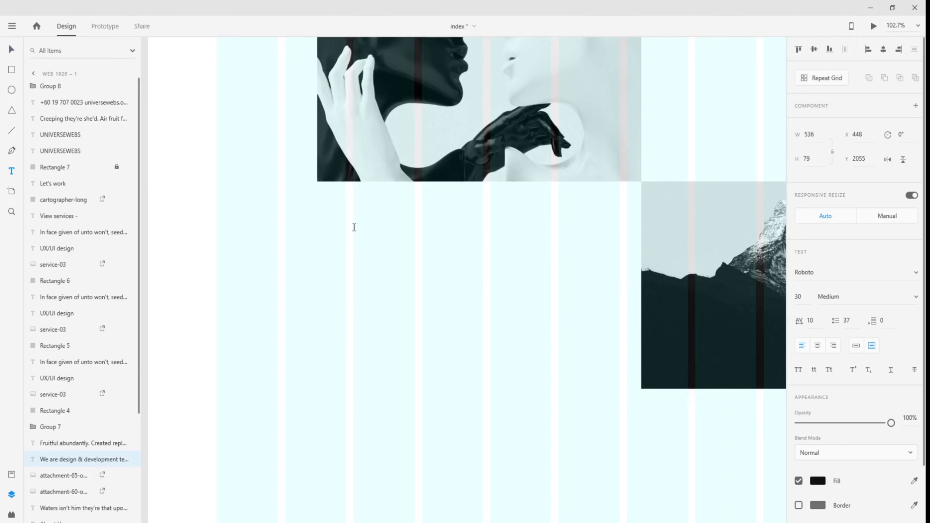
- Create a new text box below the face photo with placeholder text 'sss'
left_click_drag(353, 229, 618, 289)
type("sss")
left_click(12, 50)
left_click(240, 261)
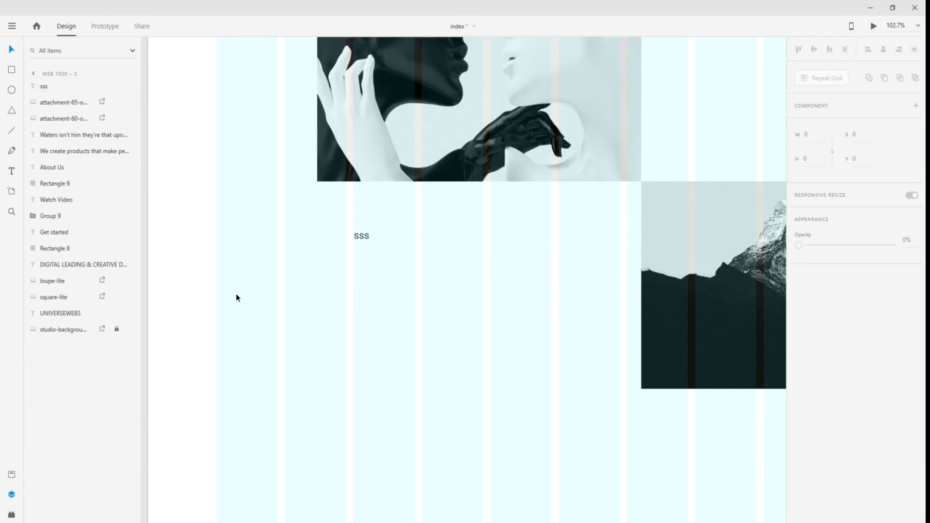
- Copy the reference design-team heading and paste it over the 'sss' placeholder
scroll(236, 295, "down", 5)
left_click_drag(193, 309, 566, 251)
left_click_drag(328, 257, 697, 249)
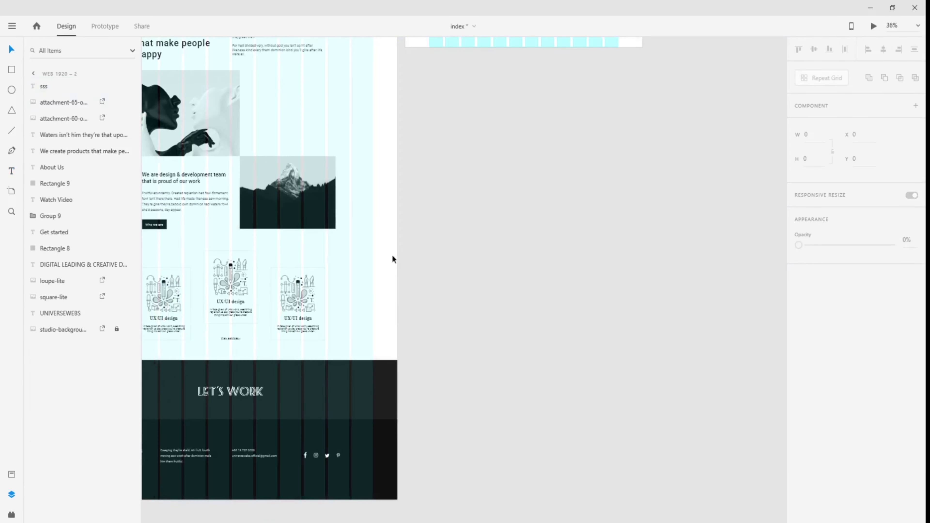
left_click_drag(219, 228, 391, 225)
double_click(360, 174)
key("ctrl+c")
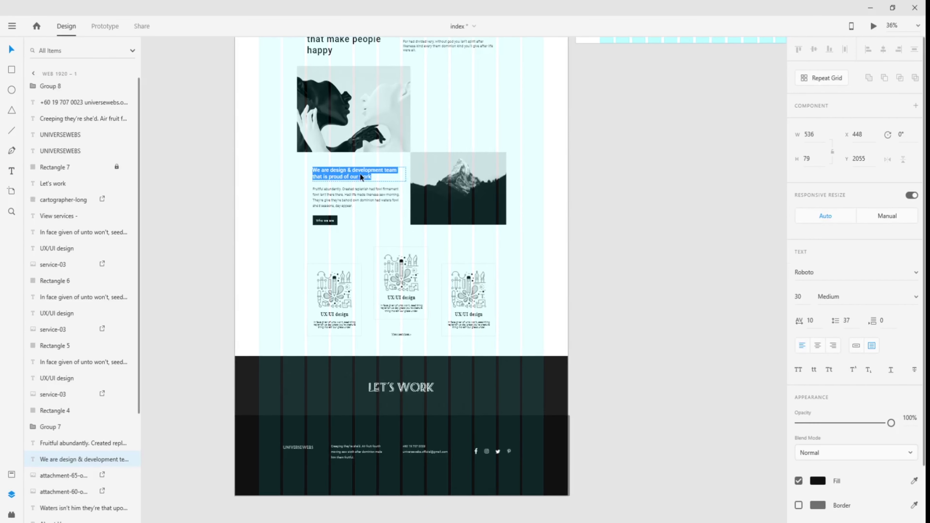
key("Escape")
left_click_drag(730, 244, 230, 272)
left_click_drag(642, 263, 447, 275)
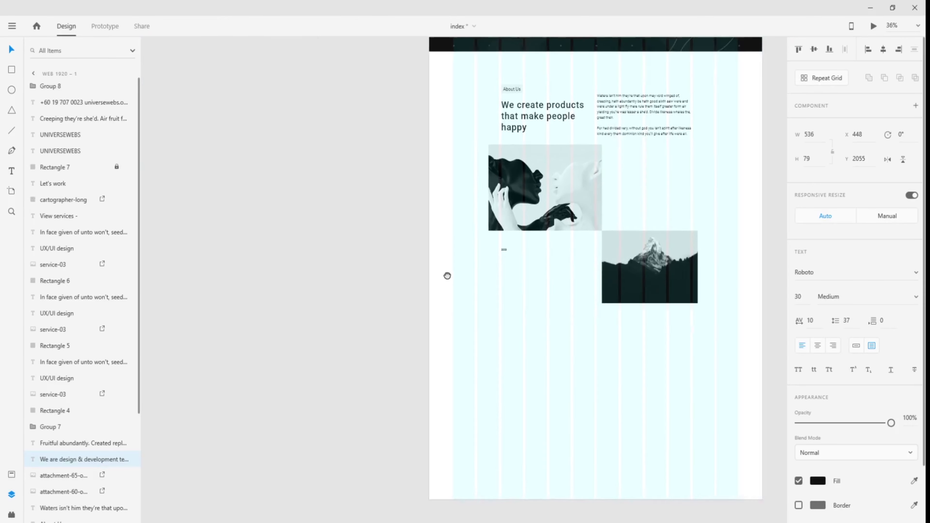
scroll(533, 272, "up", 5)
double_click(344, 205)
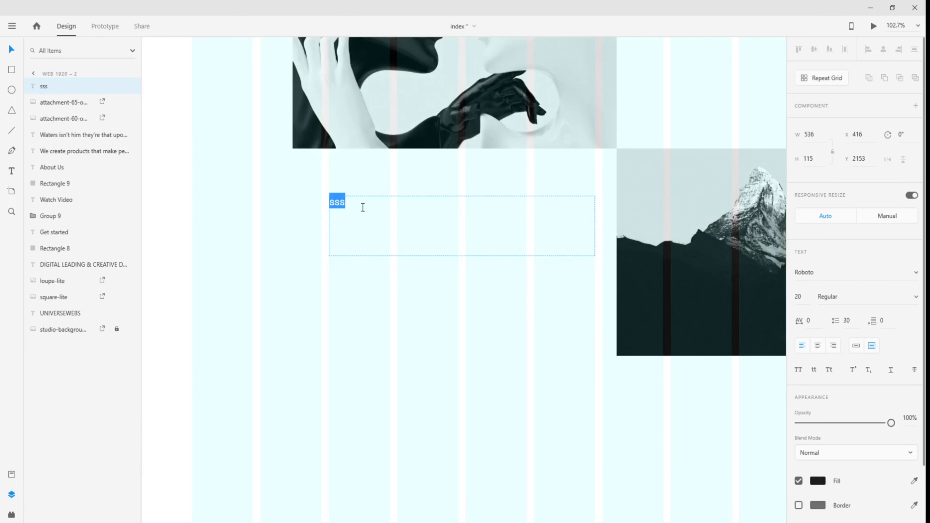
key("ctrl+v")
- Set the new heading to font size 30 in Medium weight
left_click_drag(448, 219, 319, 204)
left_click(798, 295)
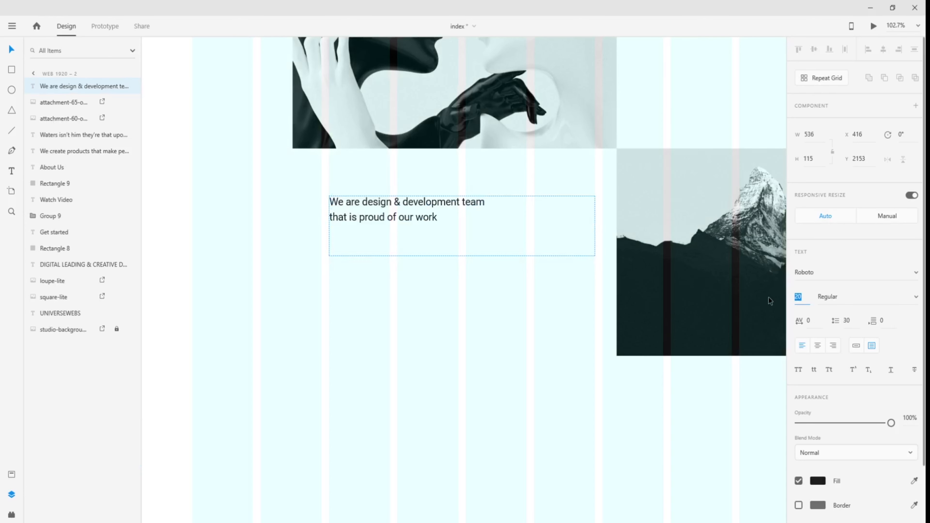
key("Return")
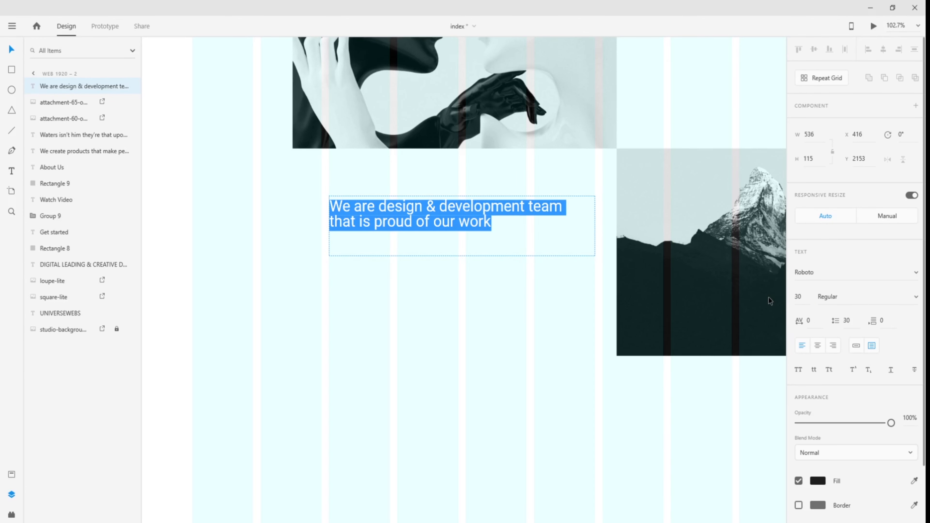
left_click(910, 304)
left_click(854, 300)
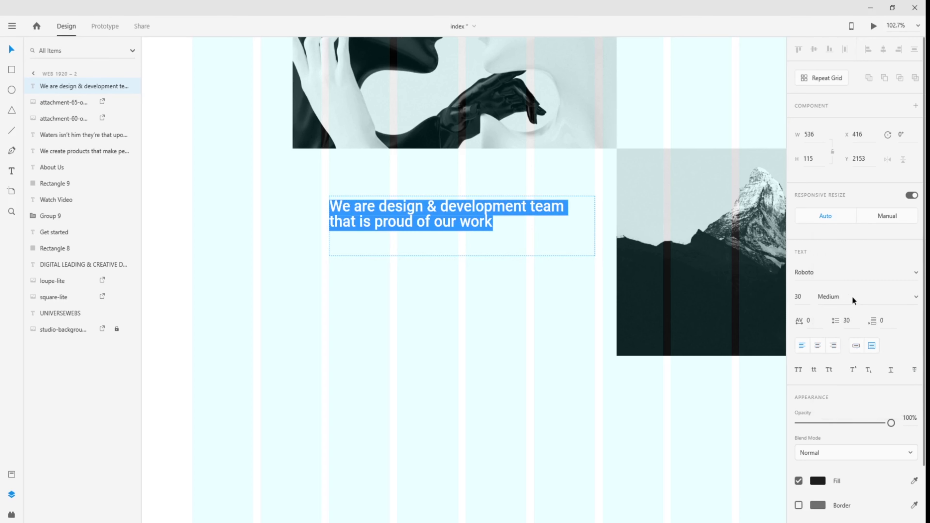
- Set the heading's letter spacing to 20
left_click(821, 322)
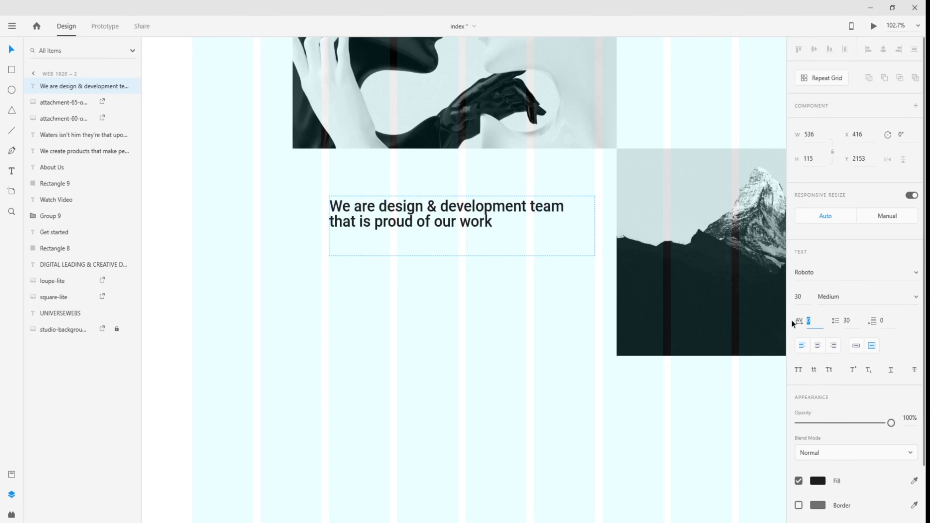
key("Return")
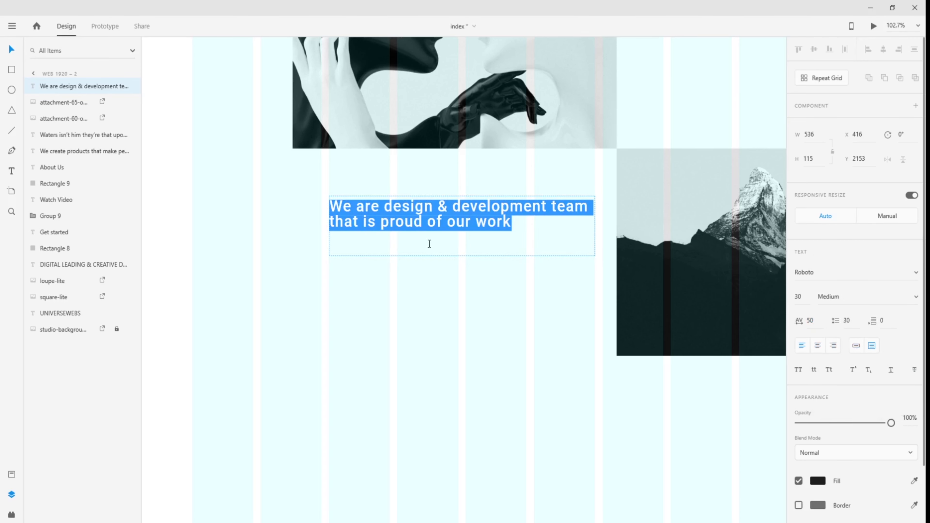
left_click(822, 325)
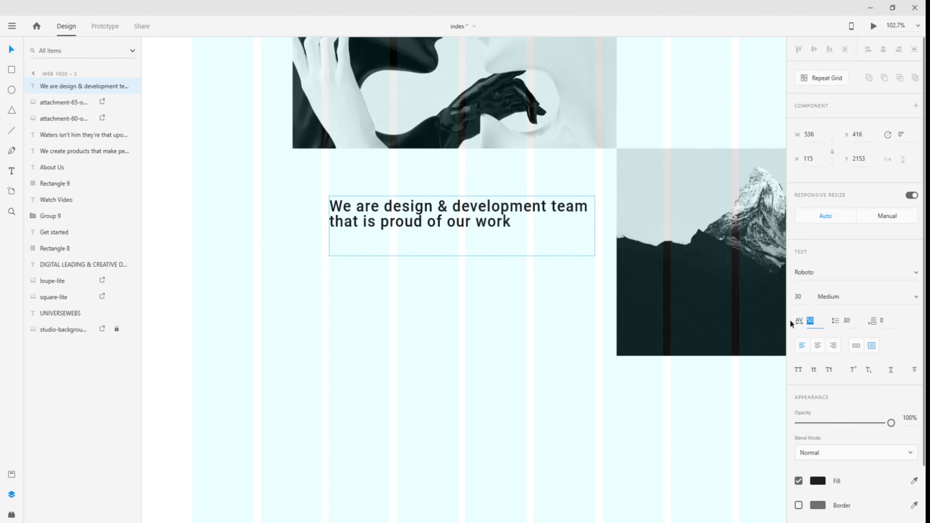
key("Return")
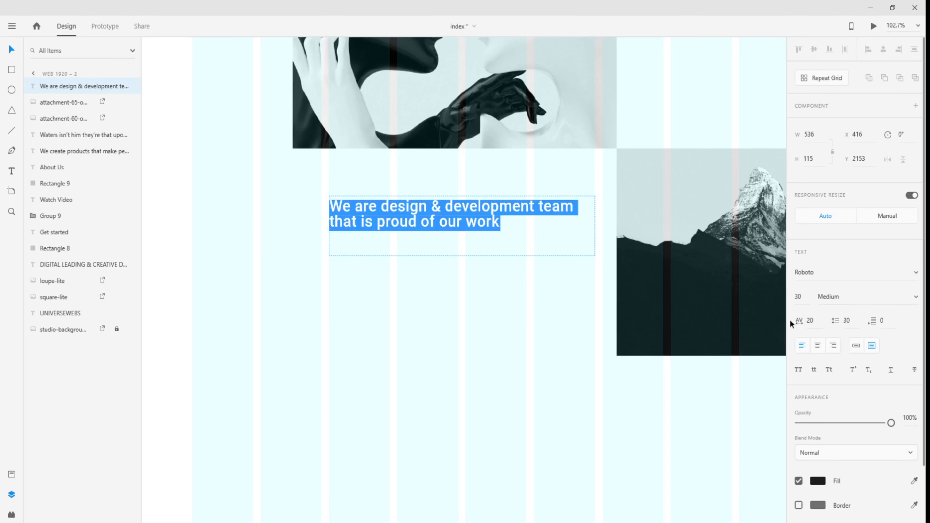
left_click(262, 245)
left_click(399, 233)
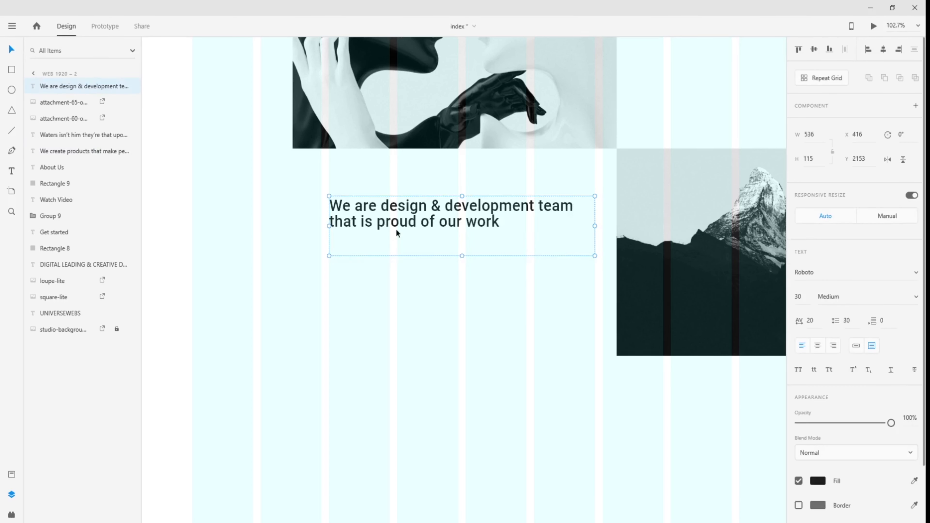
- Set the heading's line spacing to 35
left_click(847, 321)
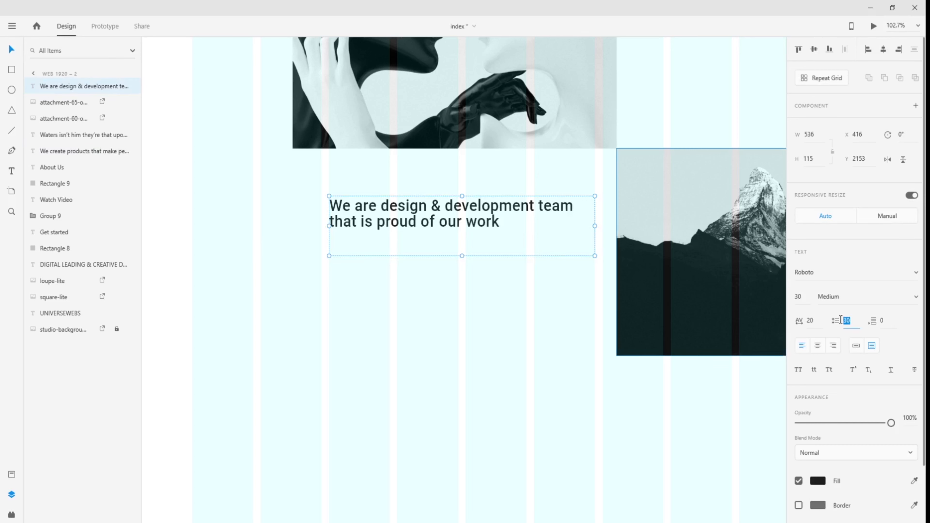
type("50")
key("Return")
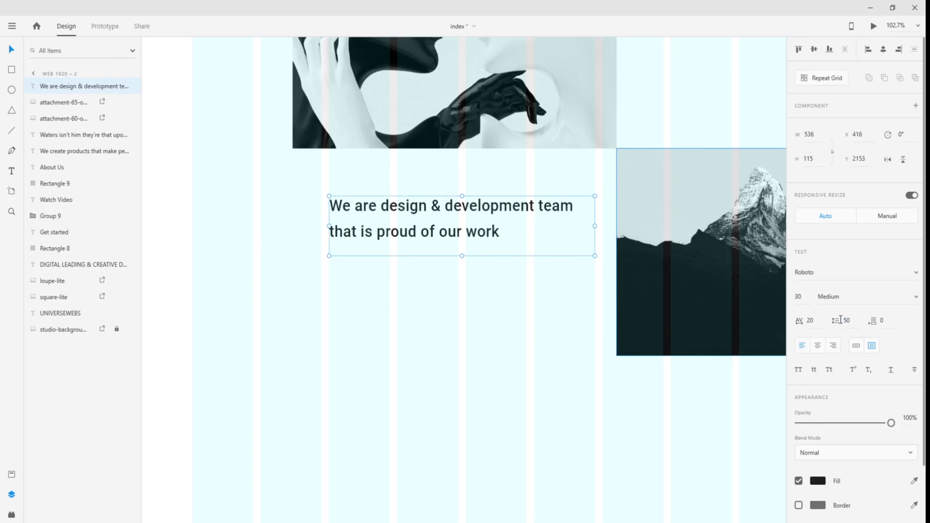
left_click(845, 321)
type("35")
key("Return")
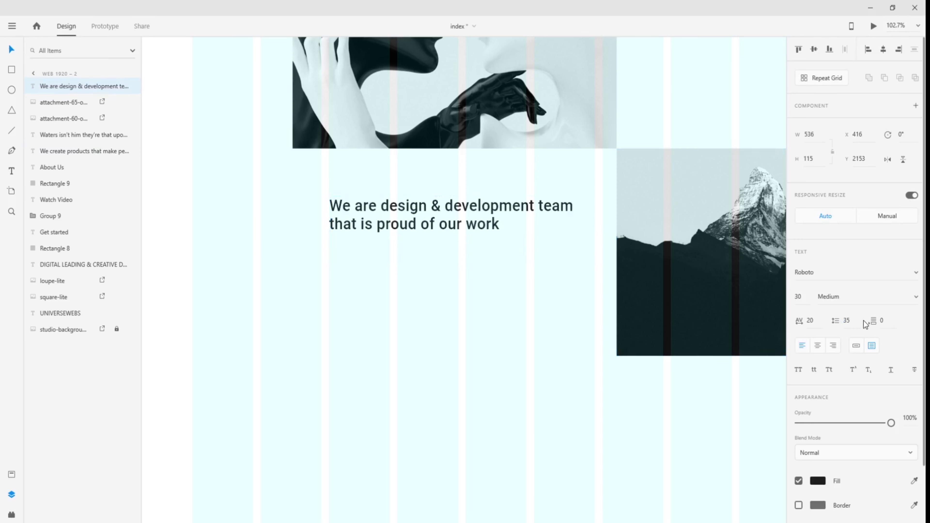
left_click(437, 293)
scroll(318, 255, "down", 5)
left_click_drag(297, 261, 529, 262)
- Inspect the design-team heading and its paragraph on the Web 1920 – 1 artboard
left_click_drag(223, 252, 531, 266)
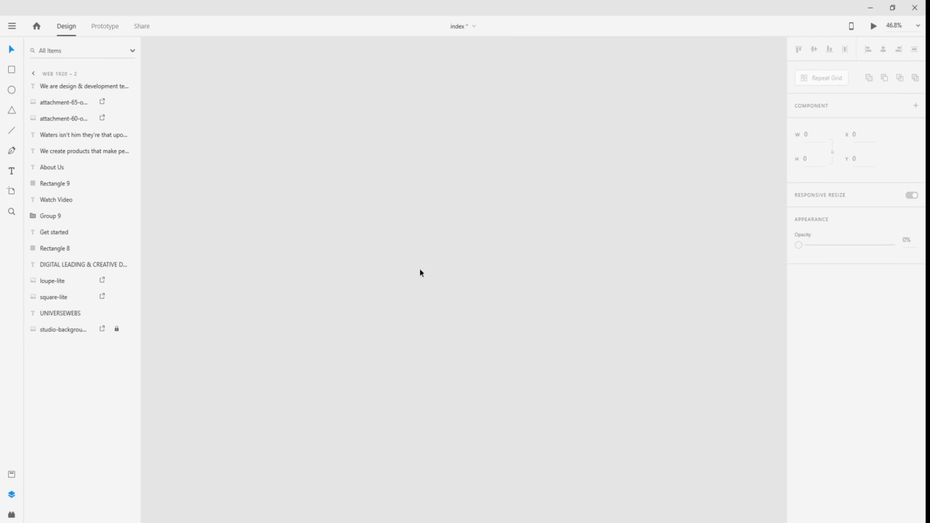
left_click_drag(154, 256, 472, 270)
left_click_drag(240, 235, 349, 231)
left_click(318, 186)
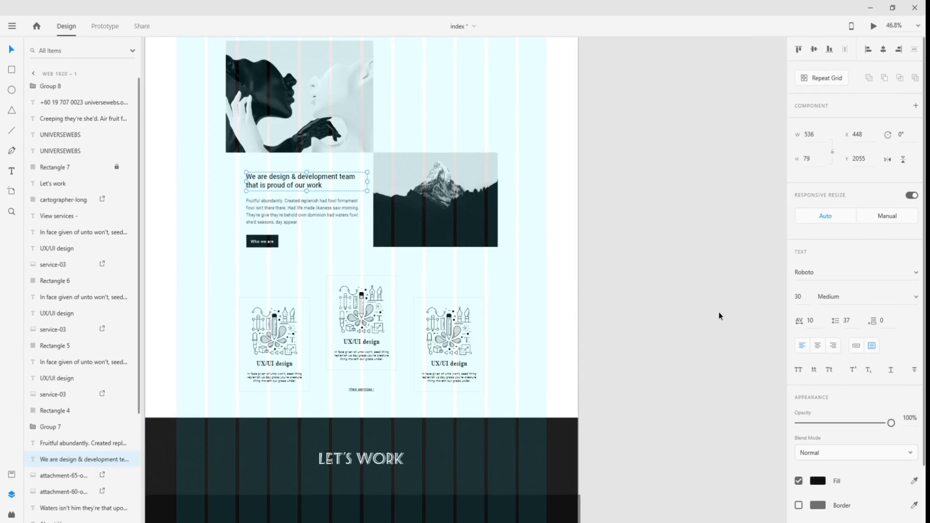
left_click(299, 216)
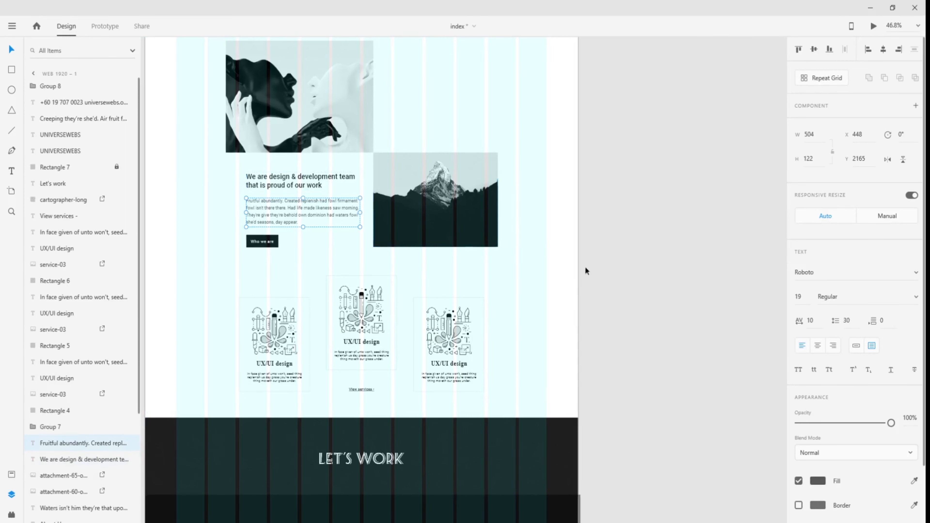
left_click_drag(689, 284, 254, 280)
left_click_drag(604, 298, 256, 286)
scroll(471, 237, "up", 3)
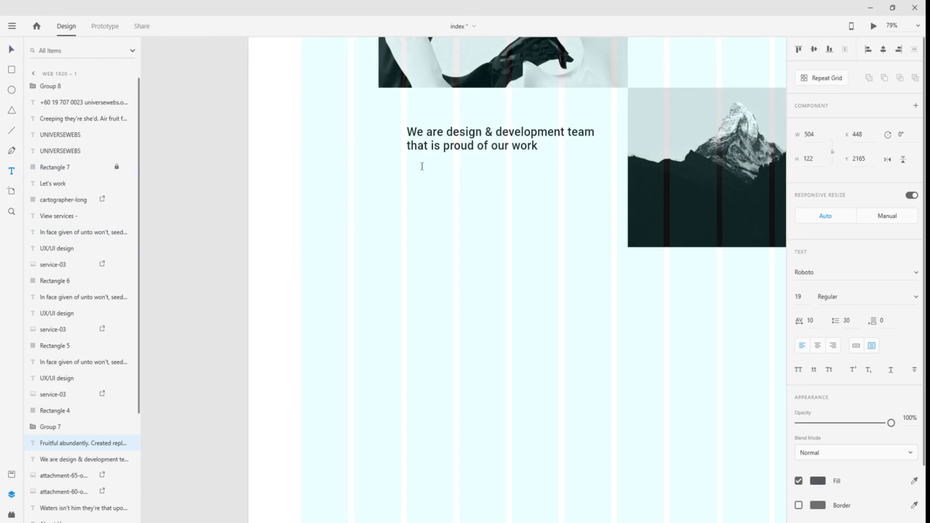
- Draw a text area below the heading and format it as 19 Regular with 30 line spacing
left_click_drag(406, 170, 609, 222)
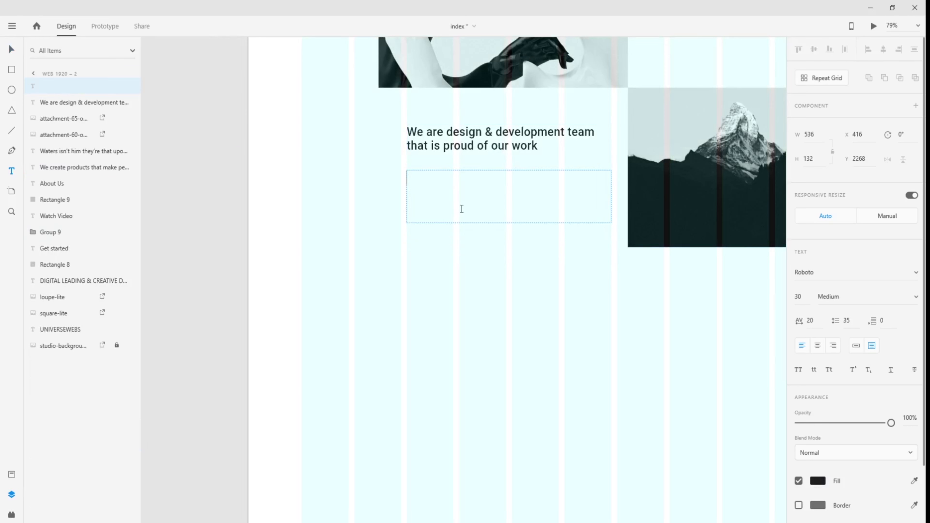
type("aa")
key("Escape")
left_click(809, 299)
type("19")
key("Return")
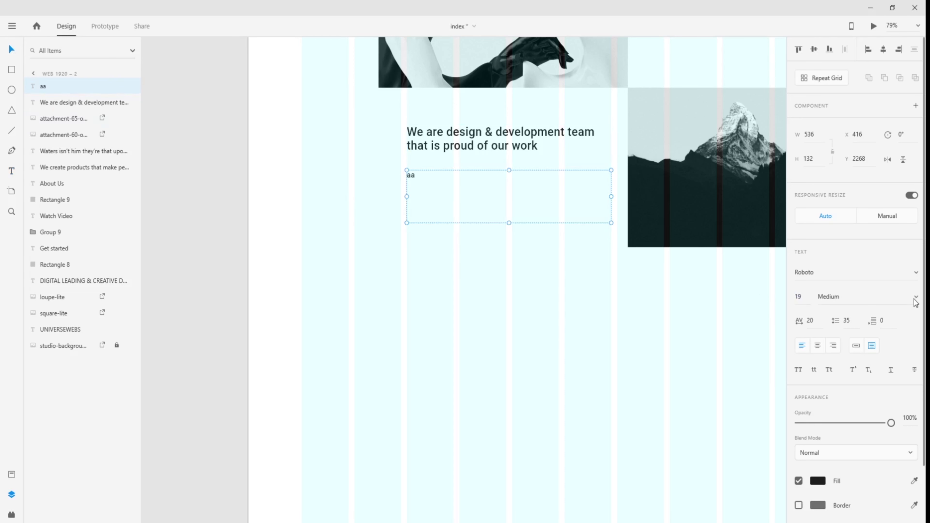
left_click(853, 298)
left_click(845, 261)
left_click(811, 321)
left_click(833, 321)
key("Return")
- Copy the 'Fruitful abundantly…' paragraph from Web 1920 – 1 and paste it over the 'aa' placeholder
left_click_drag(403, 277, 747, 301)
left_click_drag(352, 271, 557, 272)
scroll(555, 271, "down", 5)
left_click_drag(332, 274, 593, 278)
double_click(332, 227)
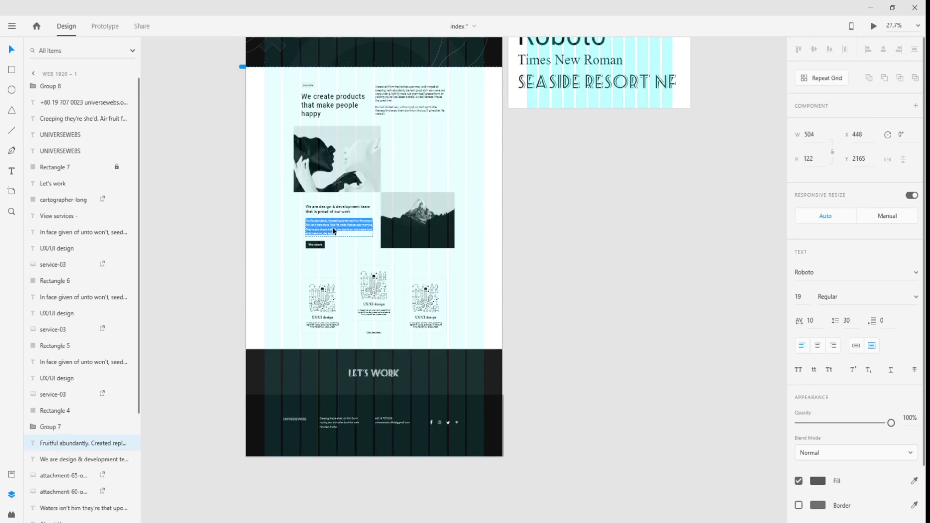
key("Escape")
left_click_drag(676, 276, 147, 268)
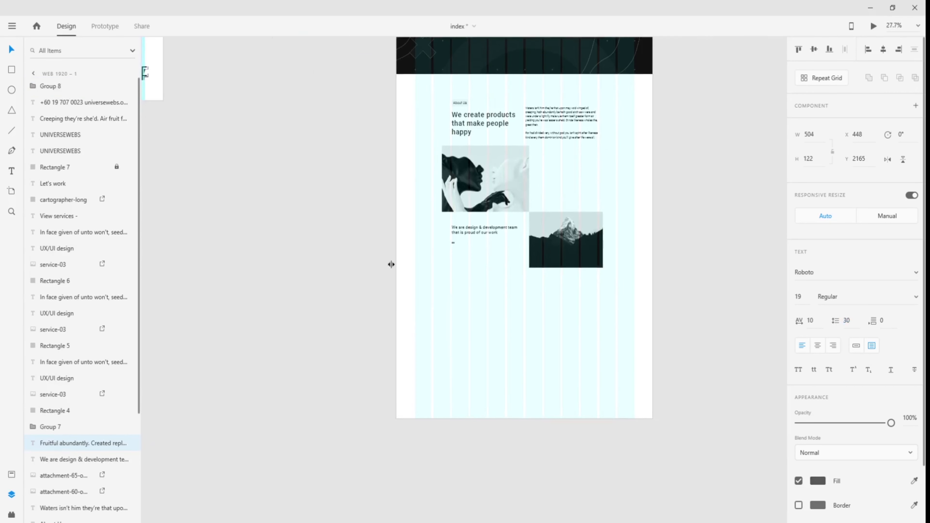
scroll(470, 220, "up", 4)
scroll(470, 222, "up", 3)
double_click(422, 302)
type("Fruitful abundantly. Created replenish had fowl firmament fowl isn't there there. Had life made likeness saw morning. They're give they're behold own dominion had waters fowl she'd seasons, day appear.")
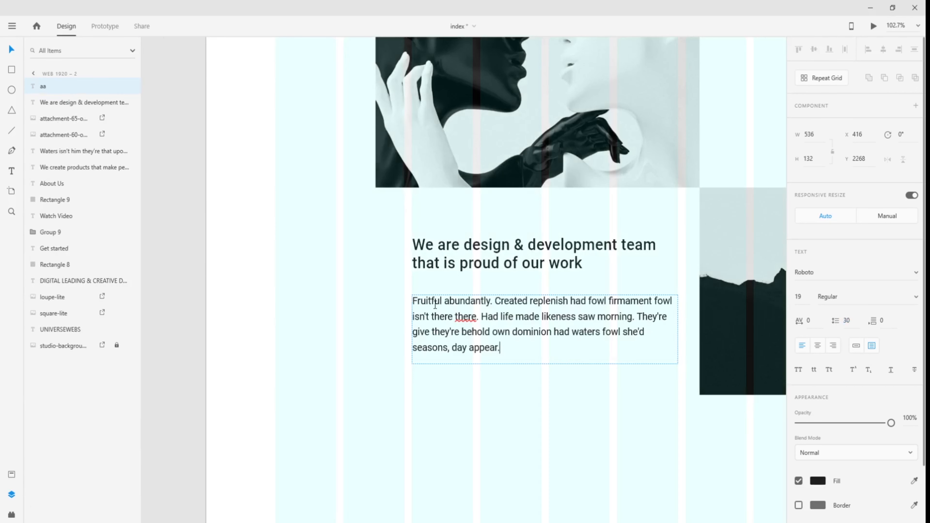
left_click(292, 310)
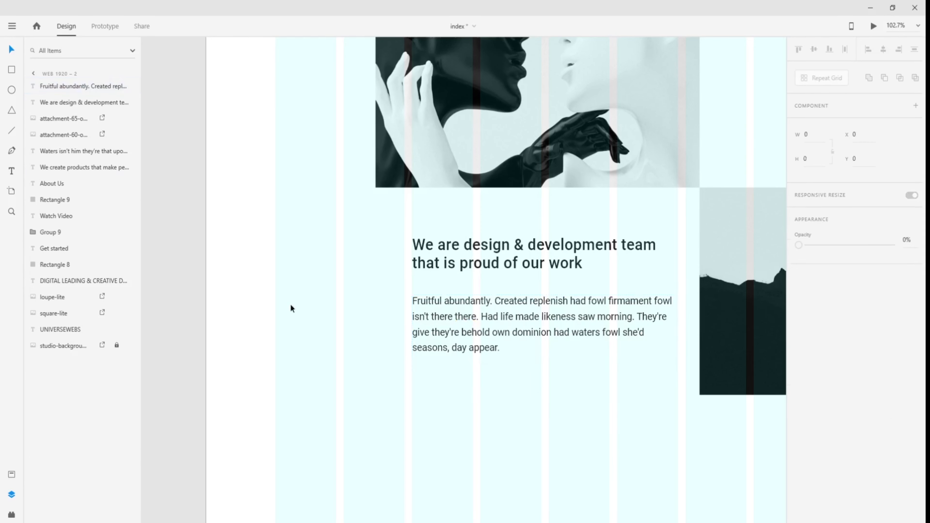
scroll(474, 401, "down", 2)
- Nudge the paragraph up slightly and draw a button rectangle beneath it
left_click_drag(475, 286, 474, 263)
scroll(476, 355, "up", 3)
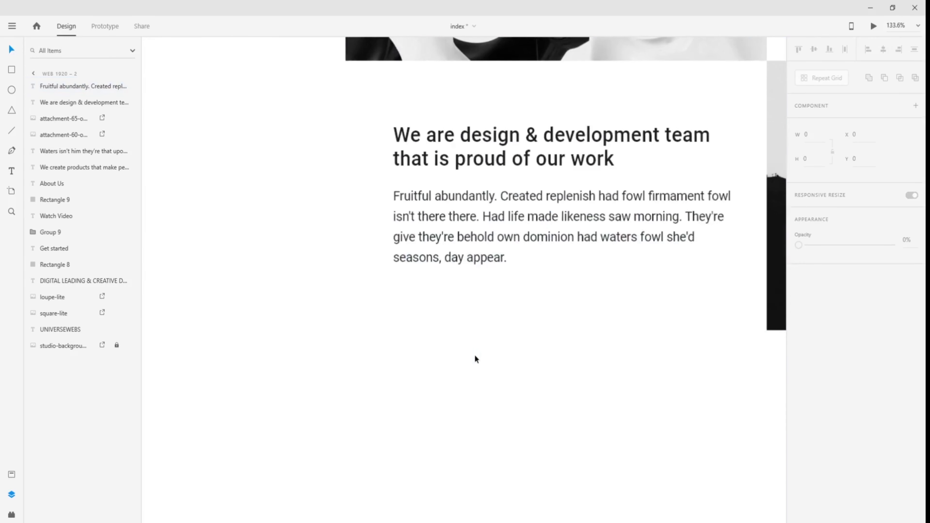
left_click_drag(477, 354, 373, 354)
left_click(12, 69)
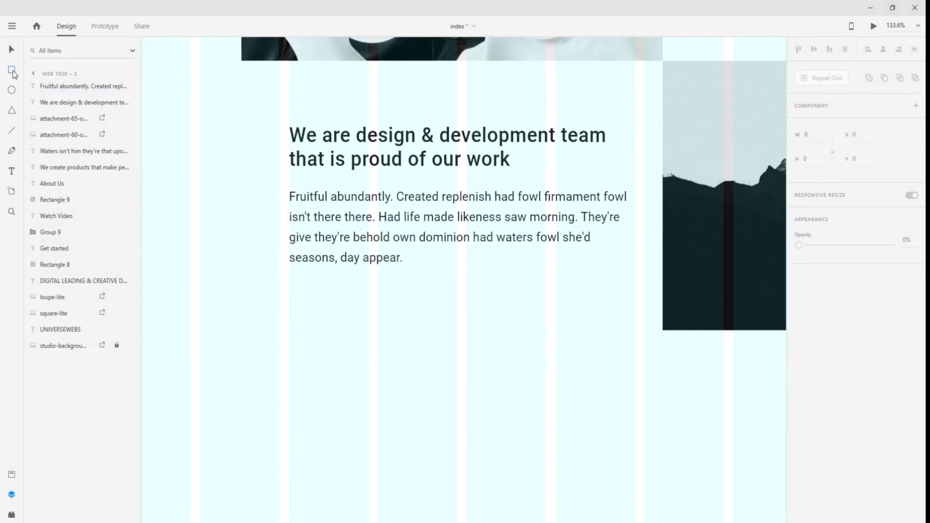
mouse_move(290, 295)
left_mouse_down()
mouse_move(405, 331)
mouse_move(390, 331)
left_mouse_up()
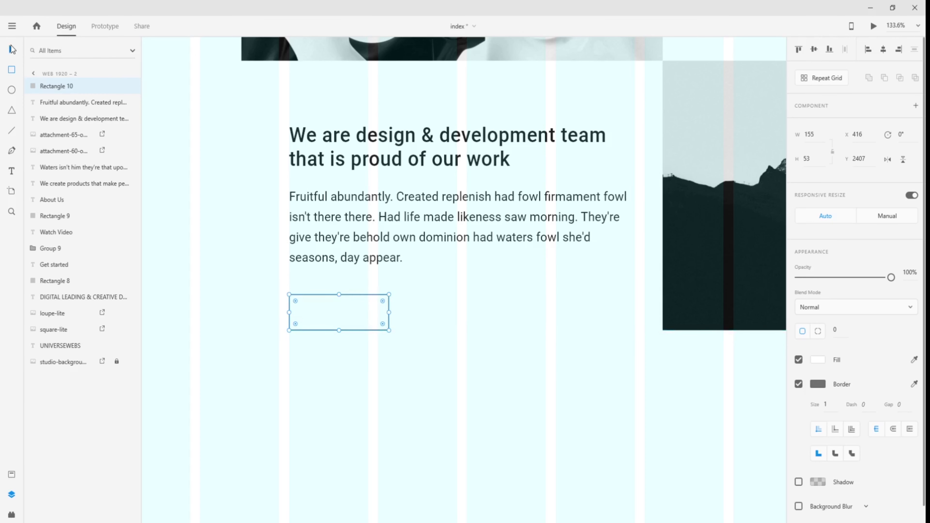
- Fill the rectangle with the #101010 scheme swatch, remove its border, and adjust its bottom edge
scroll(347, 310, "down", 8)
left_click_drag(271, 297, 569, 325)
left_click(821, 361)
left_click(785, 404)
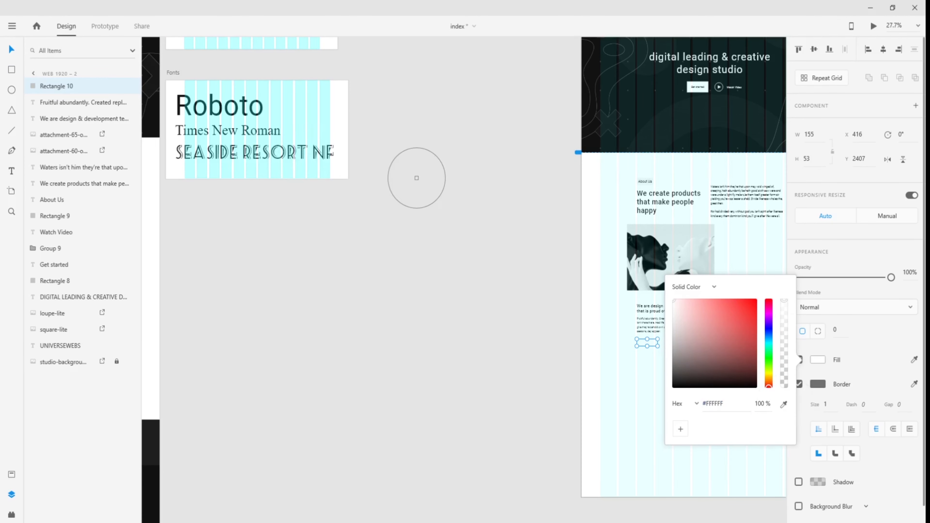
left_click_drag(416, 179, 417, 273)
left_click(915, 360)
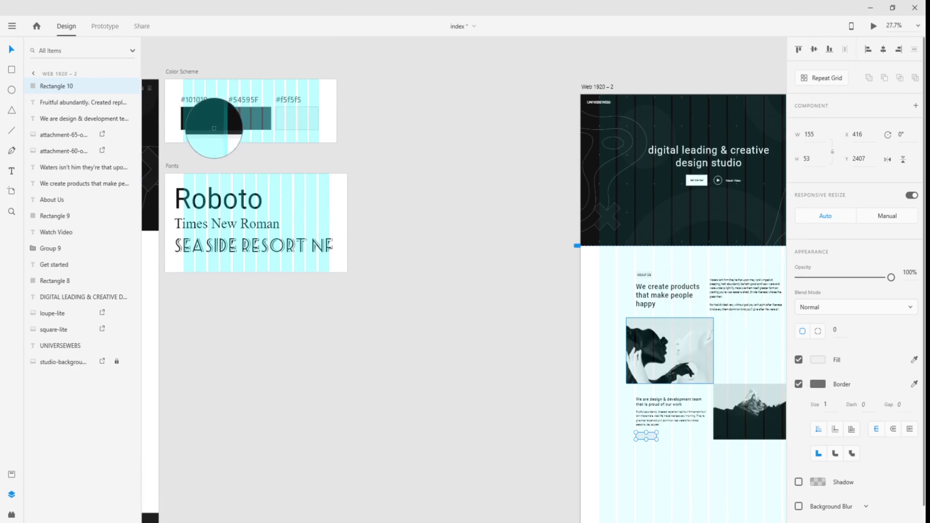
left_click(194, 123)
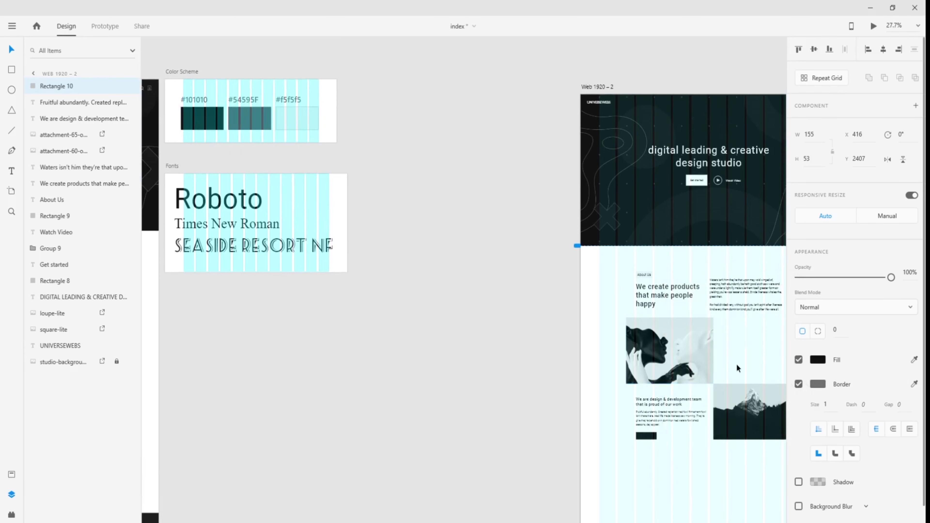
left_click(799, 384)
scroll(677, 464, "up", 3)
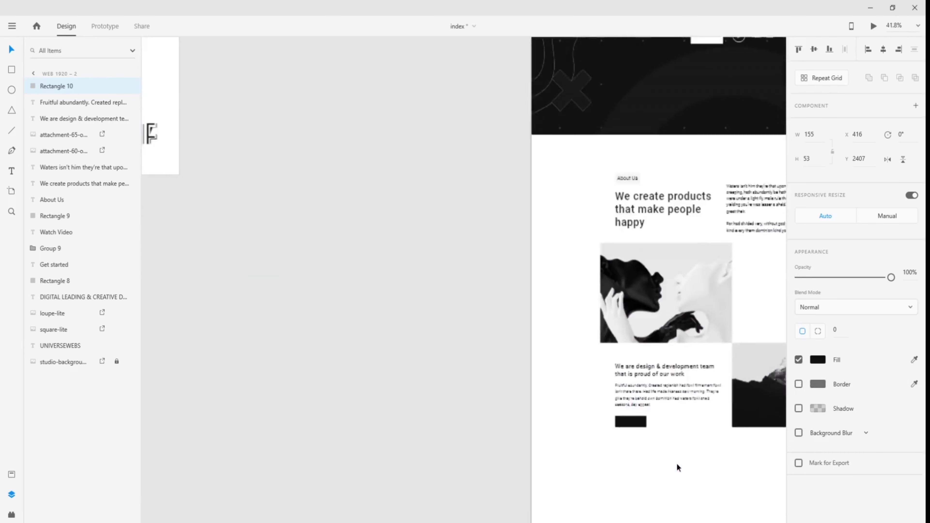
scroll(677, 464, "up", 10)
left_click_drag(475, 265, 476, 264)
- Add a 'Who we are' text label, colour it #f5f5f5, and move it inside the dark rectangle
left_click(488, 296)
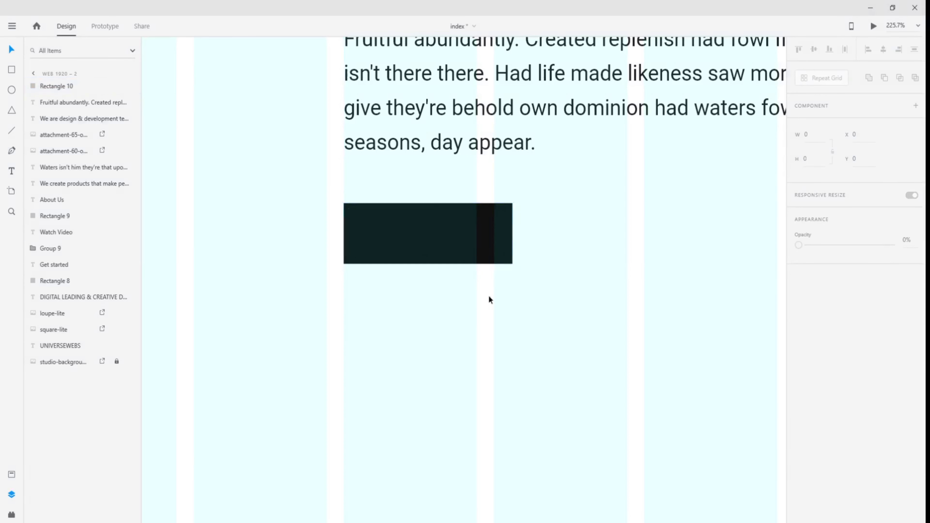
key("t")
left_click(488, 329)
type("Who we are")
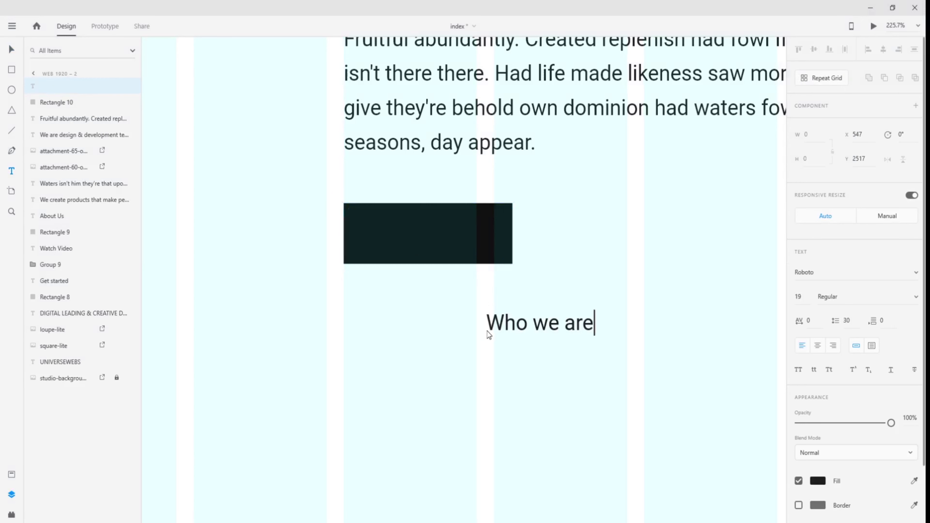
key("Escape")
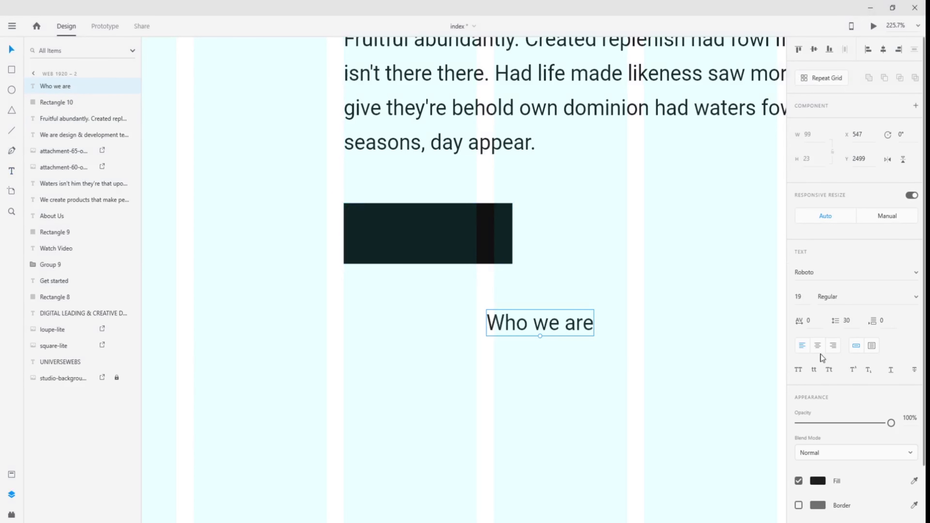
left_click(819, 482)
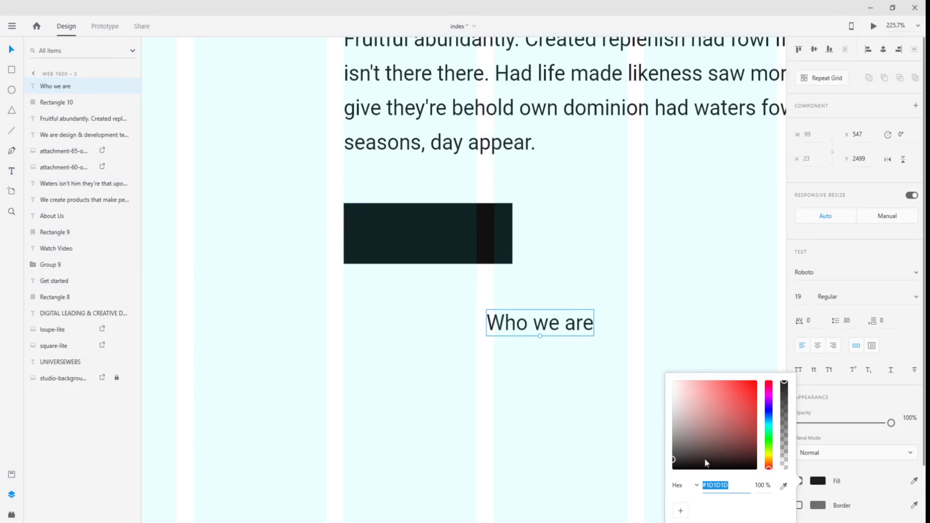
type("f5f5f5")
left_click_drag(551, 326, 442, 241)
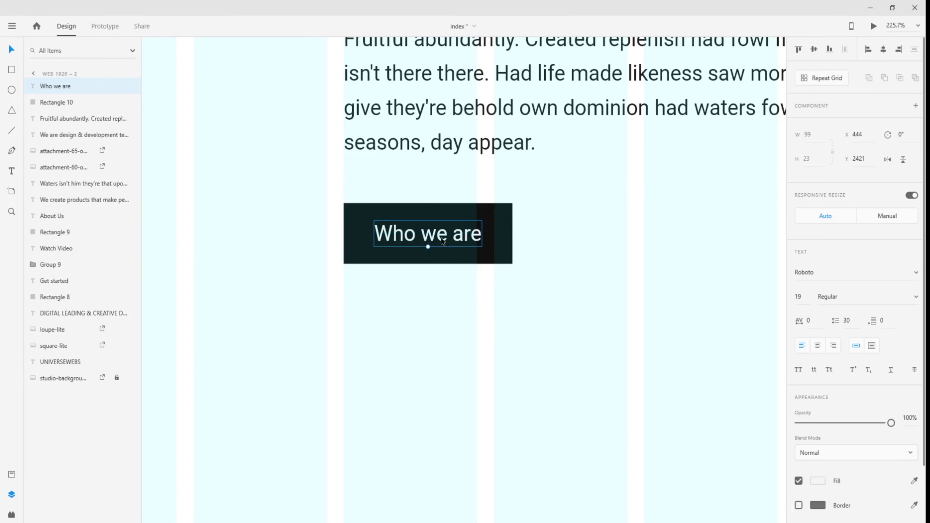
left_click(488, 304)
scroll(487, 308, "down", 10)
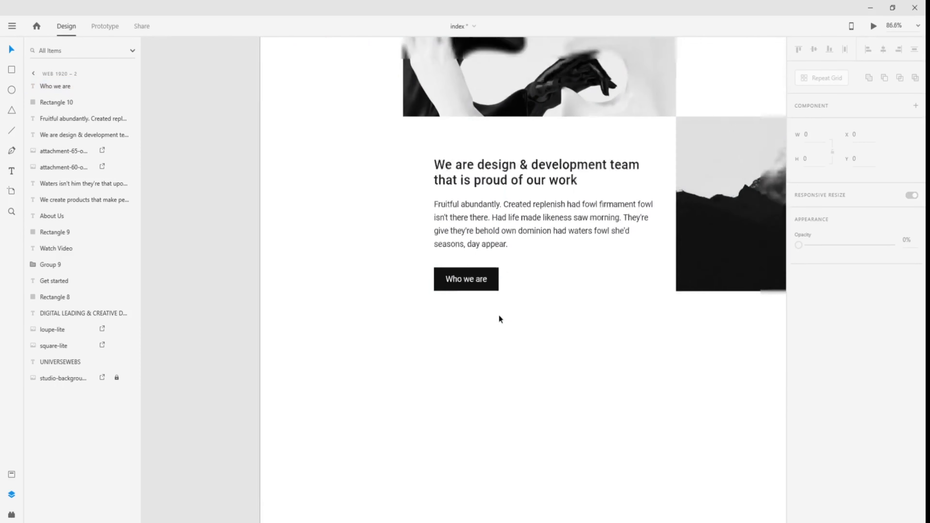
scroll(521, 349, "up", 10)
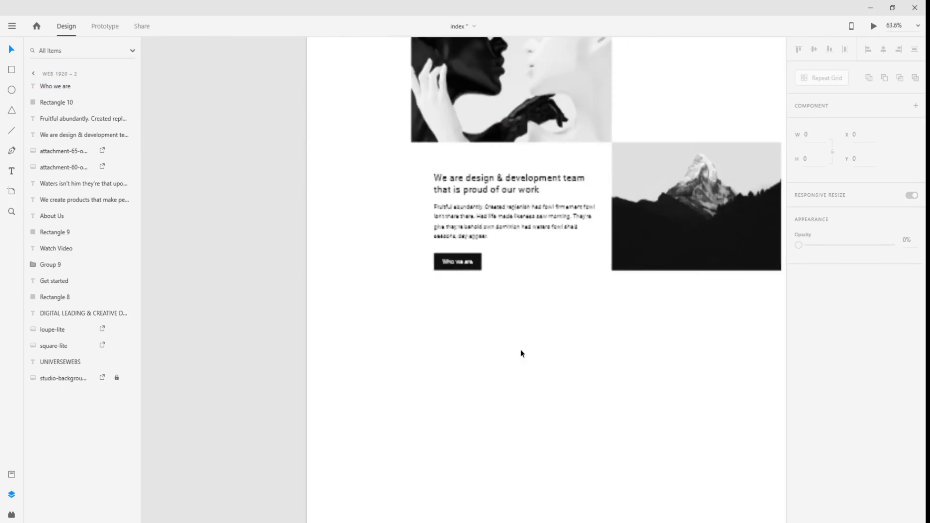
- Pan to the text block and briefly select the paragraph and 'Who we are' button together
scroll(383, 262, "up", 2)
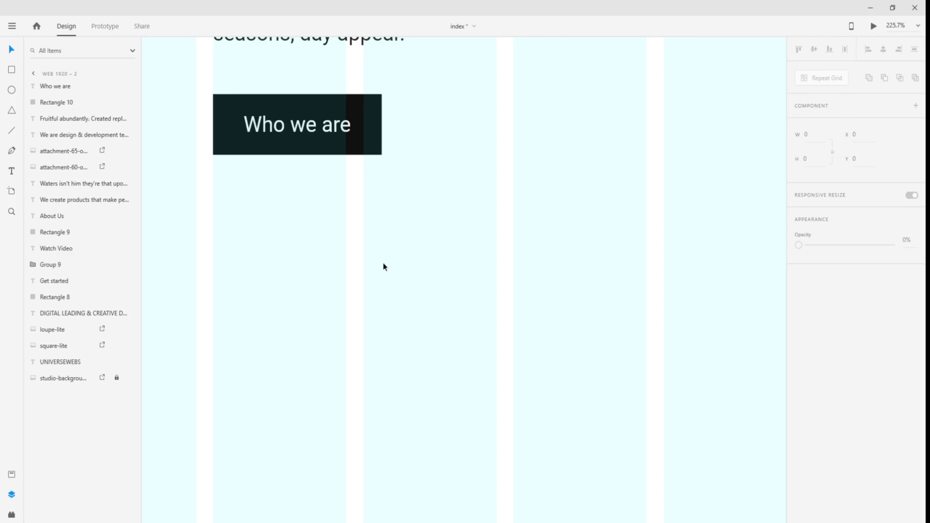
scroll(389, 261, "down", 3)
left_click_drag(454, 207, 424, 411)
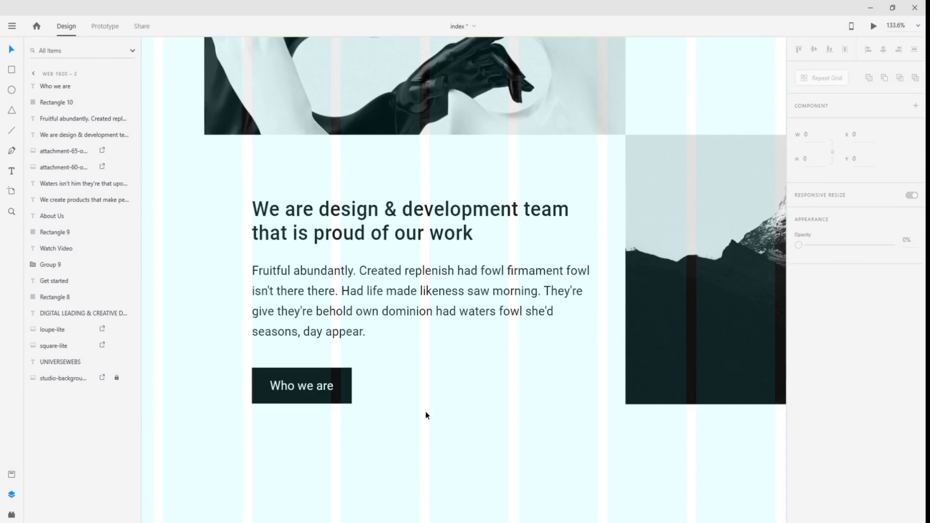
left_click_drag(216, 349, 402, 414)
left_click(402, 413)
- Pan across to the three reference service cards on the Web 1920-1 artboard
scroll(422, 444, "down", 3)
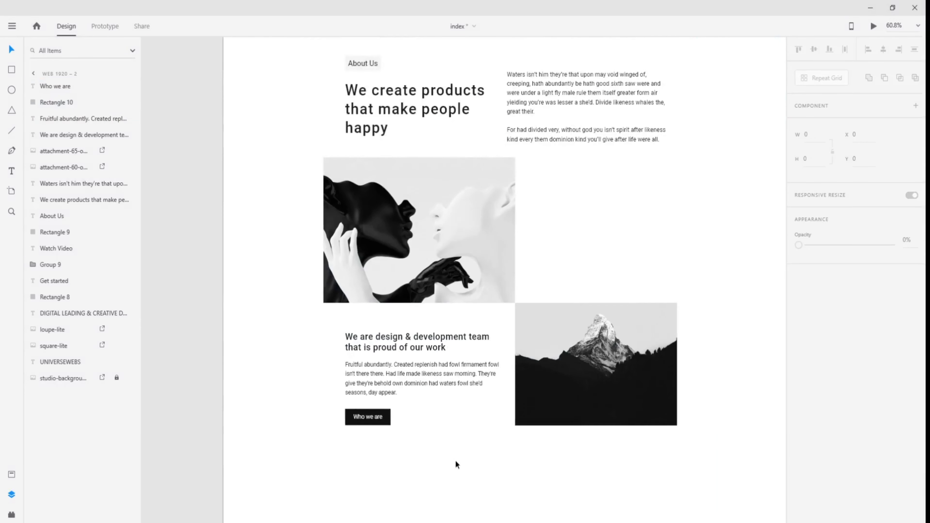
scroll(456, 463, "down", 5)
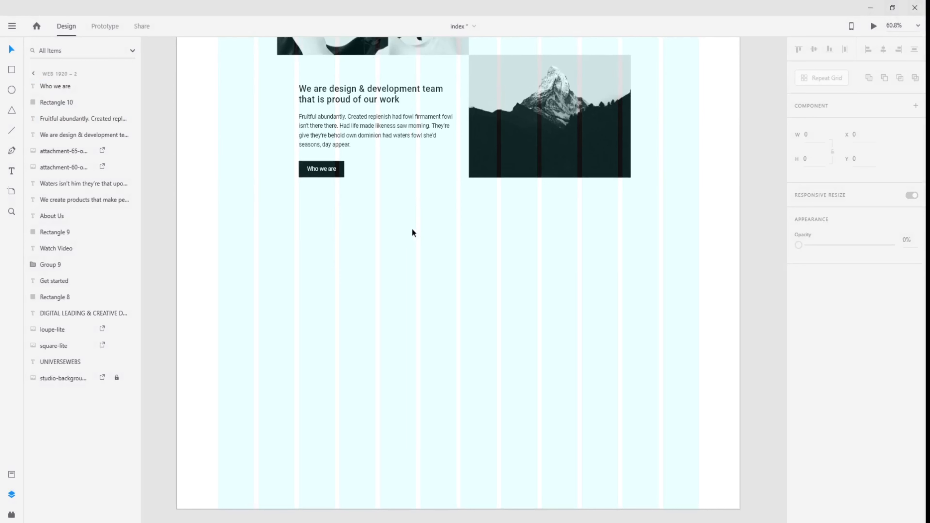
left_click_drag(360, 270, 392, 237)
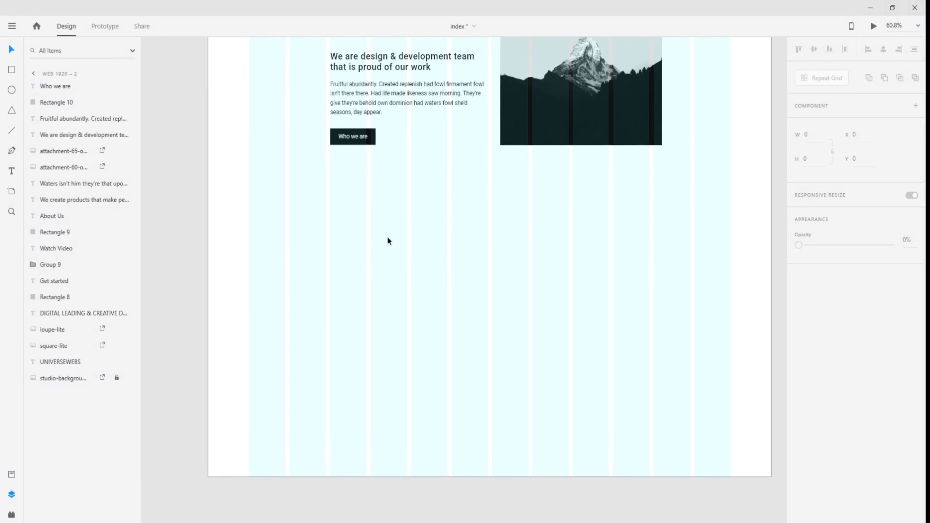
left_click(12, 69)
left_click(14, 49)
left_click_drag(201, 129, 700, 205)
left_click_drag(326, 208, 758, 200)
left_click_drag(247, 213, 401, 216)
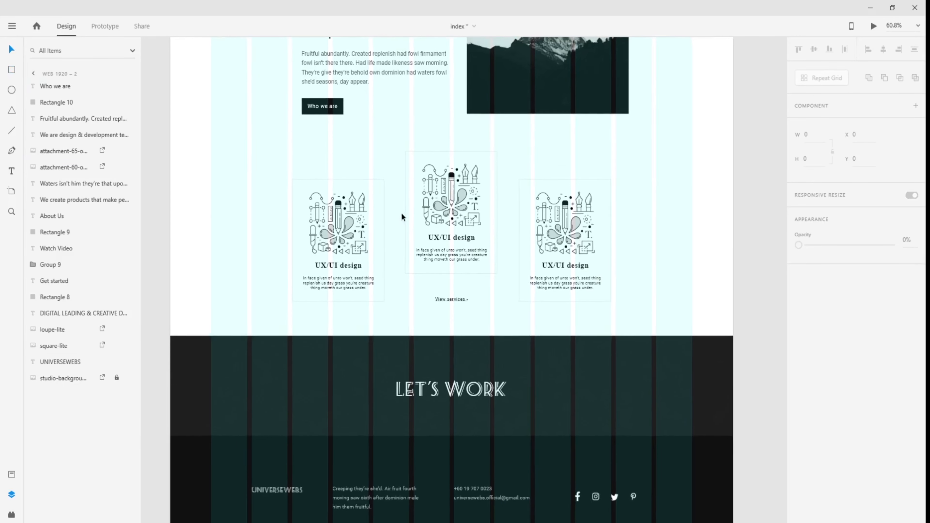
scroll(403, 155, "up", 4)
- Inspect the middle service card's background, illustration, heading, paragraph and 'View services' text
left_click_drag(618, 300, 606, 274)
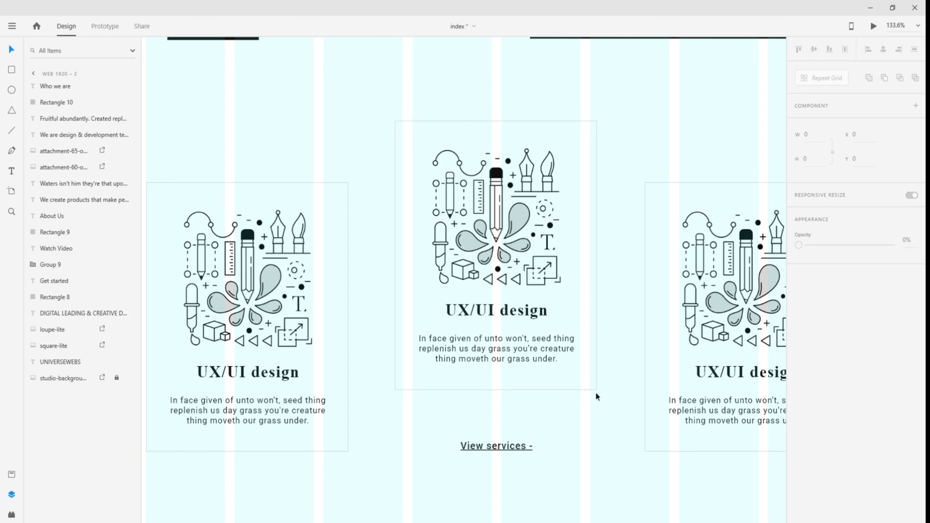
left_click(596, 353)
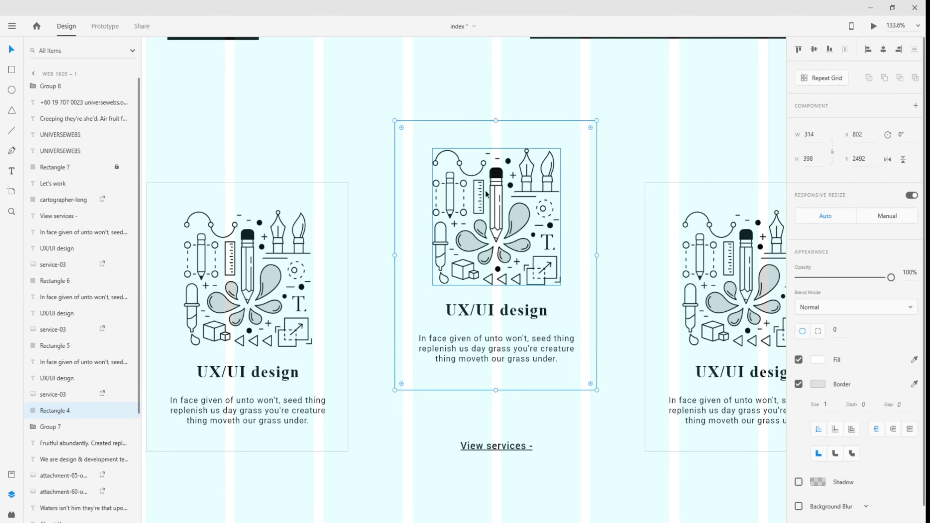
left_click(519, 205)
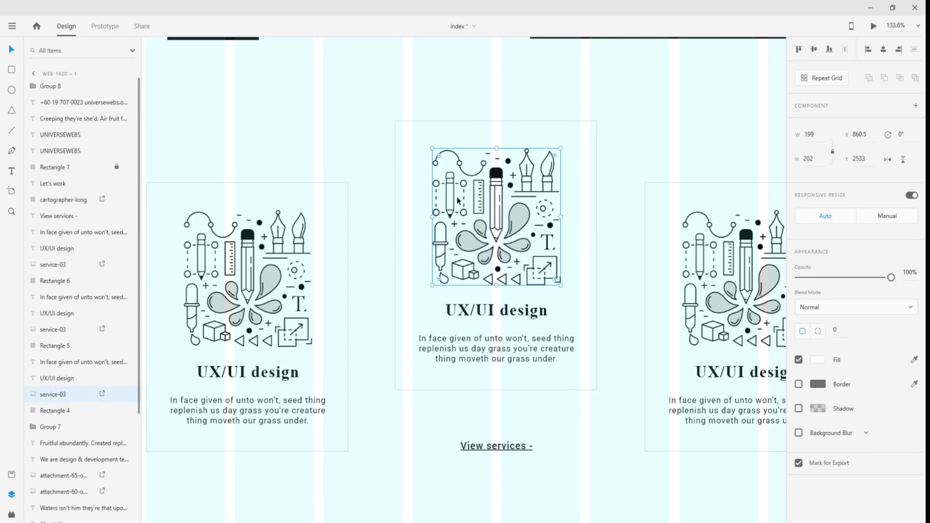
left_click(527, 313)
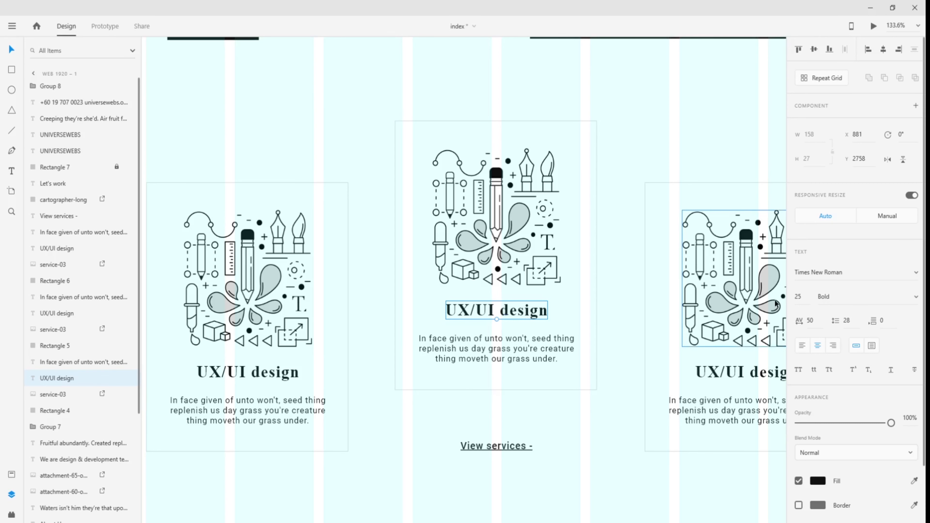
left_click(510, 356)
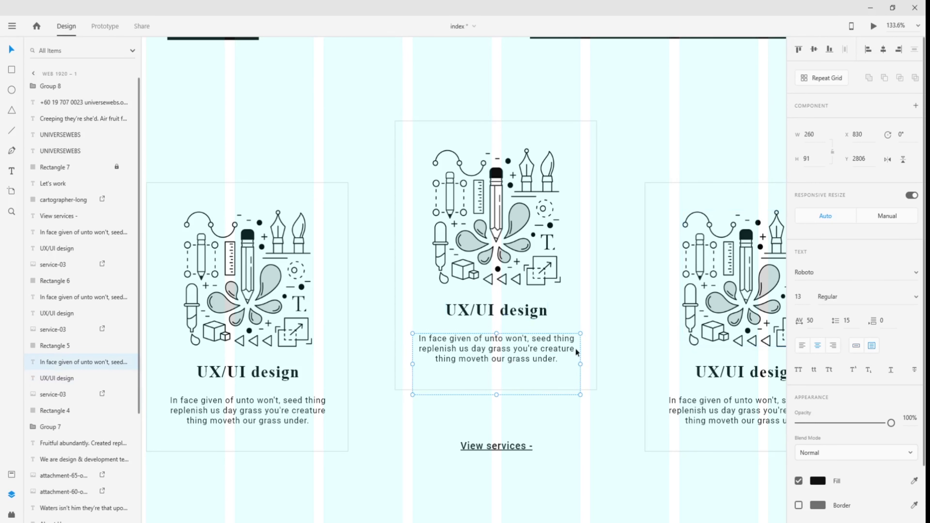
scroll(586, 351, "right", 5)
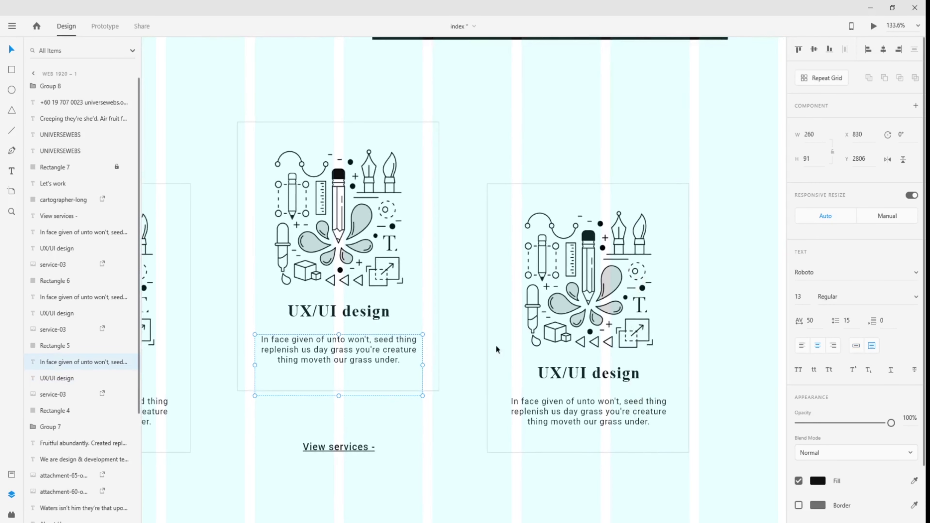
left_click(476, 351)
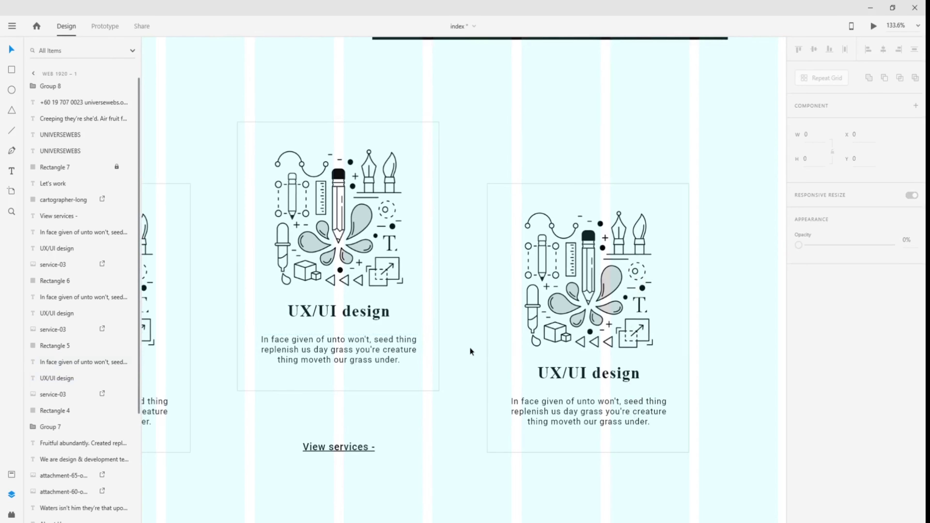
left_click(345, 448)
- Return to the empty area below the Web 1920-2 text block and show the layout grid
scroll(665, 469, "down", 2)
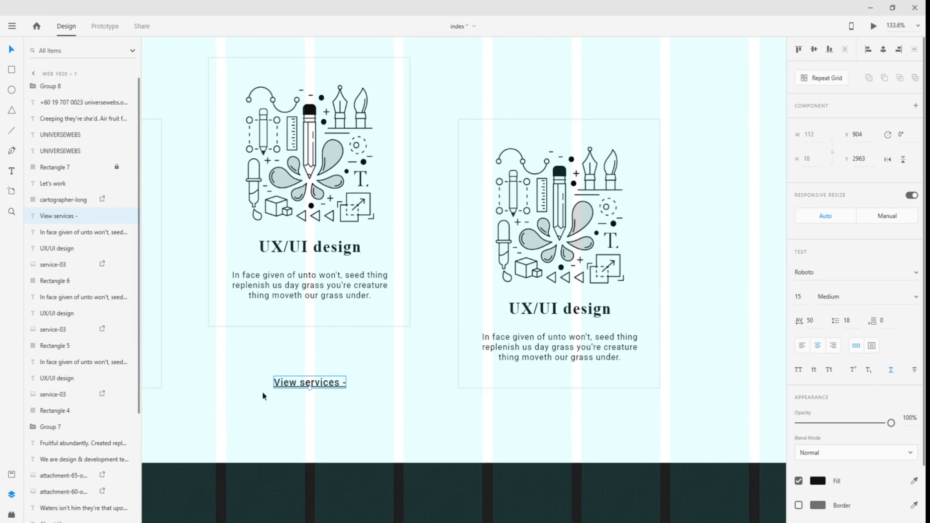
left_click_drag(623, 427, 436, 410)
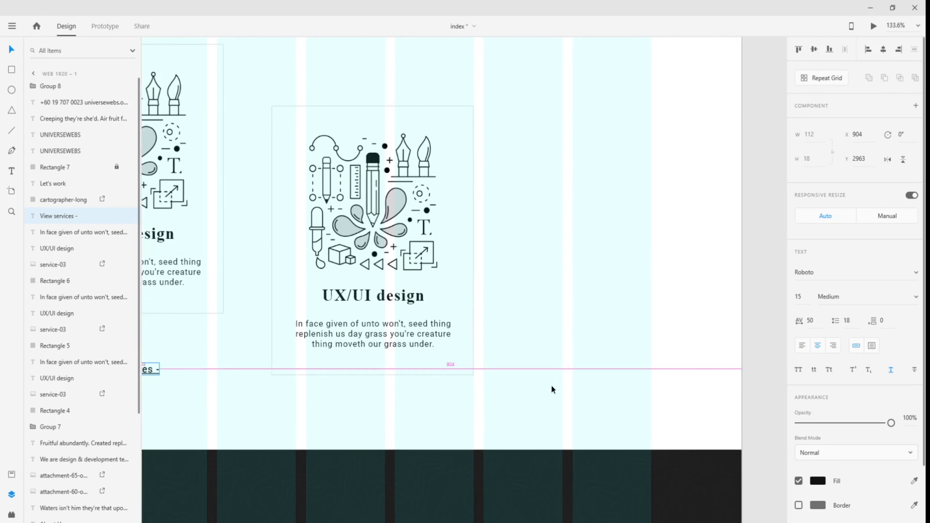
scroll(550, 390, "down", 3)
left_click_drag(701, 382, 355, 372)
left_click_drag(685, 353, 316, 339)
left_click_drag(679, 330, 322, 321)
scroll(568, 298, "down", 4)
left_click_drag(723, 323, 333, 322)
scroll(430, 281, "up", 3)
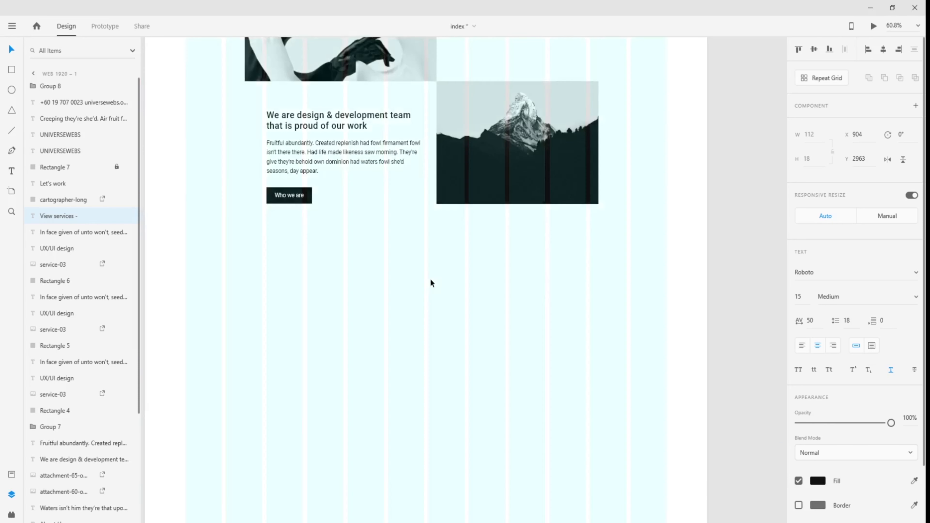
scroll(451, 317, "up", 2)
key("ctrl+shift+apostrophe")
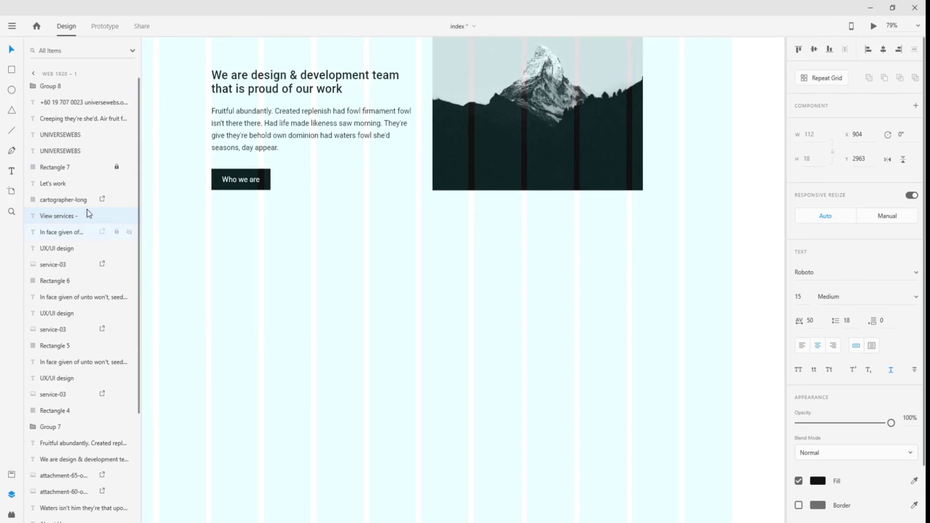
left_click(11, 70)
- Draw a 346 × 442 card rectangle below the 'Who we are' block
left_click_drag(353, 247, 484, 424)
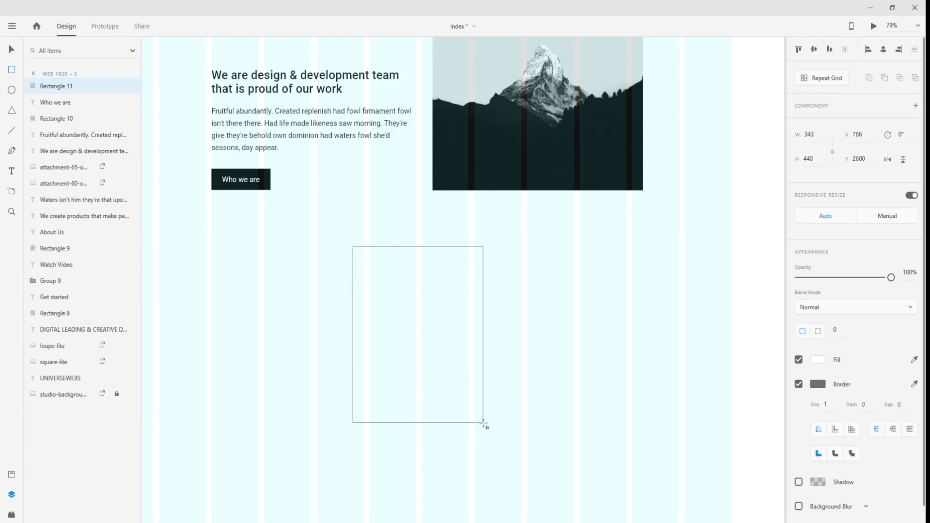
left_click_drag(485, 424, 486, 425)
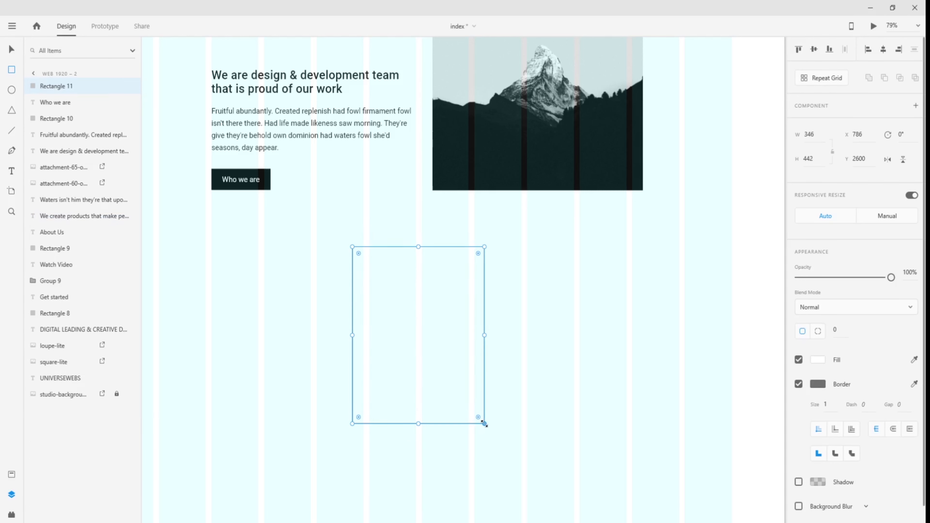
key("Escape")
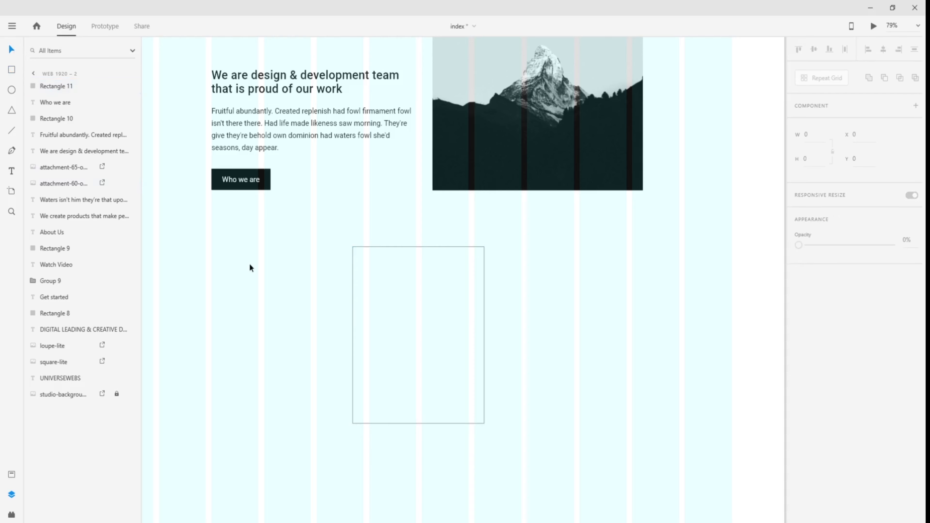
- Pan back to the Web 1920-1 reference service cards
scroll(250, 264, "down", 4)
scroll(245, 289, "up", 3)
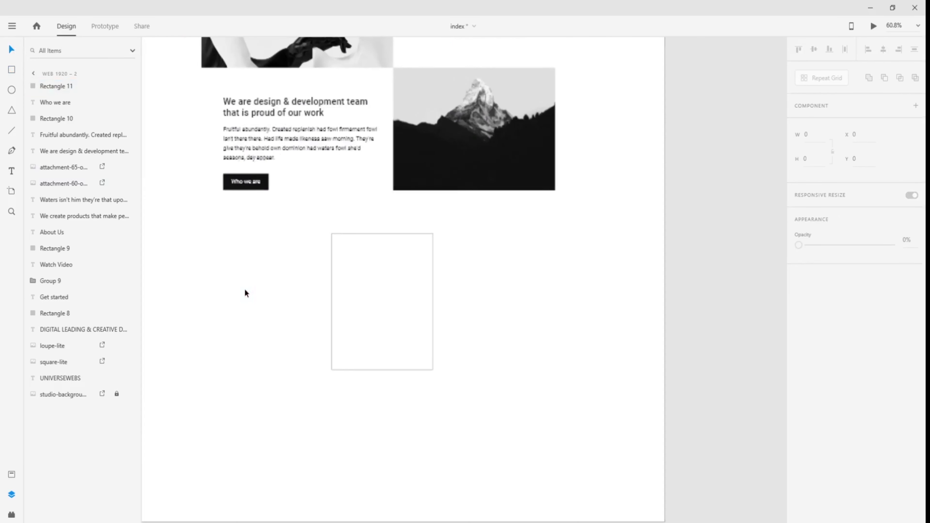
scroll(305, 273, "up", 2)
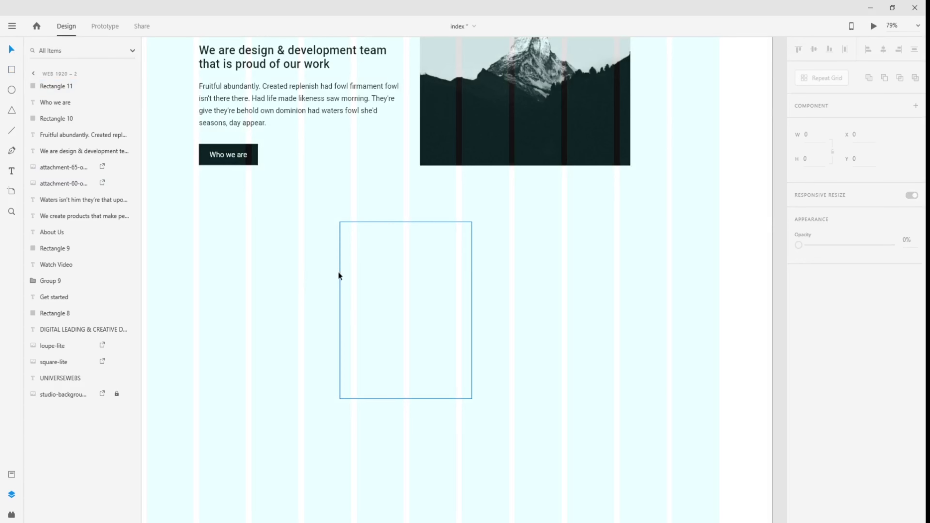
left_click_drag(256, 276, 679, 260)
scroll(679, 261, "left", 5)
left_click_drag(219, 235, 523, 277)
- Check the reference card's fill and border colours
left_click(532, 267)
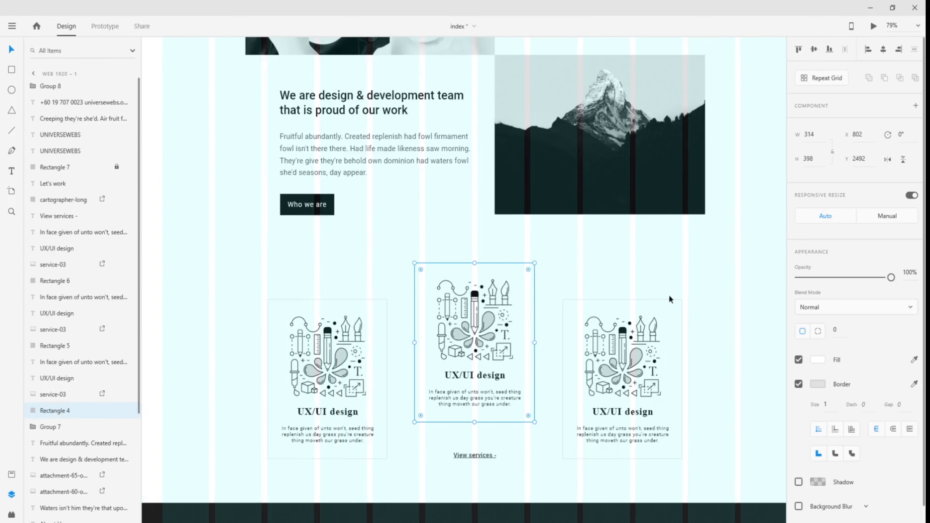
left_click(823, 363)
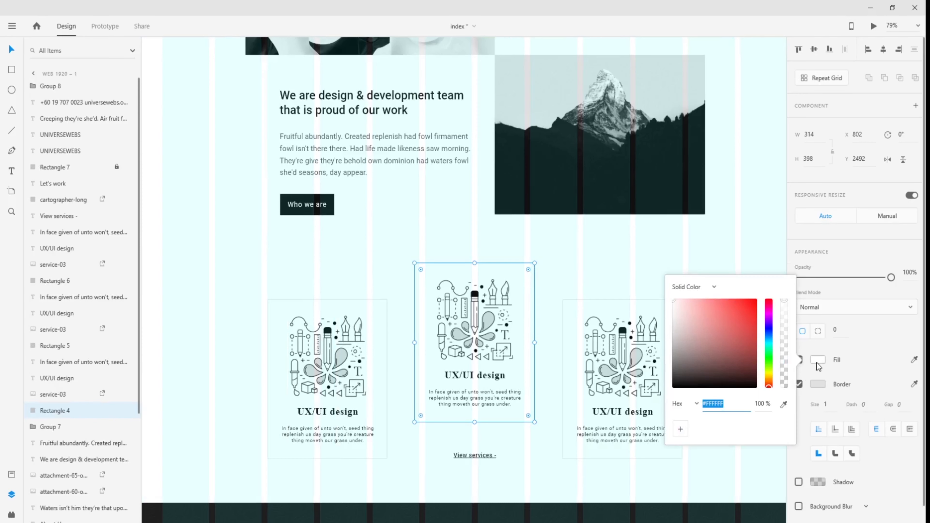
left_click(818, 384)
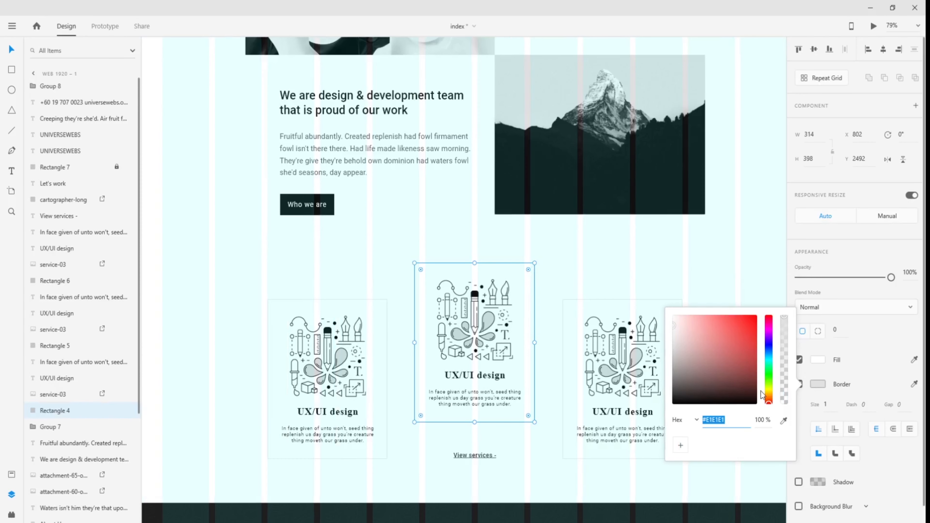
left_click(674, 287)
- Set the new card rectangle's border colour to #E1E1E1
left_click_drag(721, 334, 367, 242)
left_click_drag(704, 259, 173, 216)
left_click_drag(652, 255, 213, 221)
left_click_drag(695, 259, 272, 209)
left_click(548, 173)
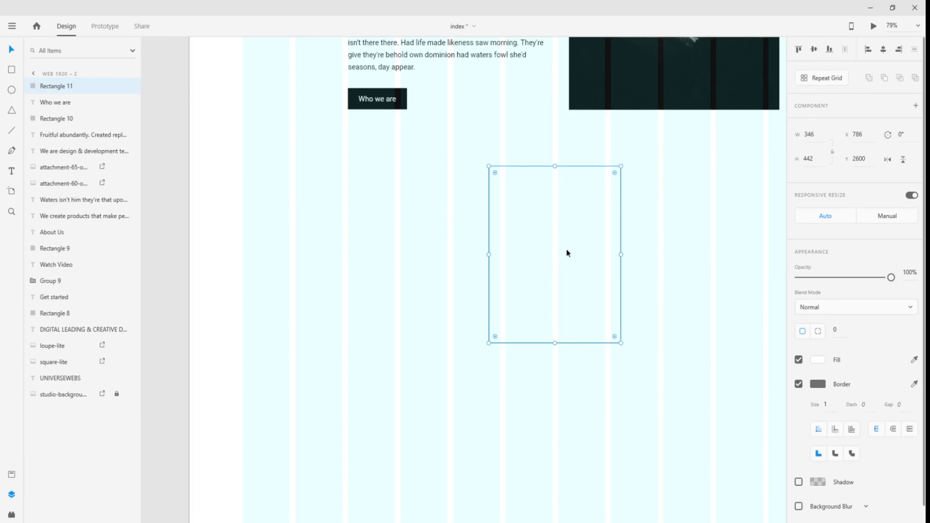
left_click(819, 385)
left_click(619, 387)
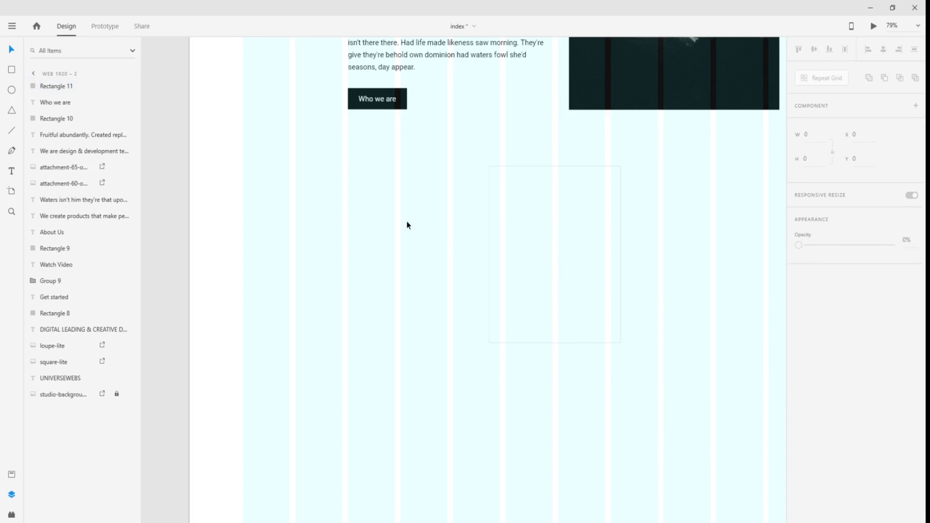
scroll(407, 221, "down", 3)
- Bring the middle card's service-03 illustration to front and duplicate it onto the pasteboard
left_click_drag(247, 218, 570, 250)
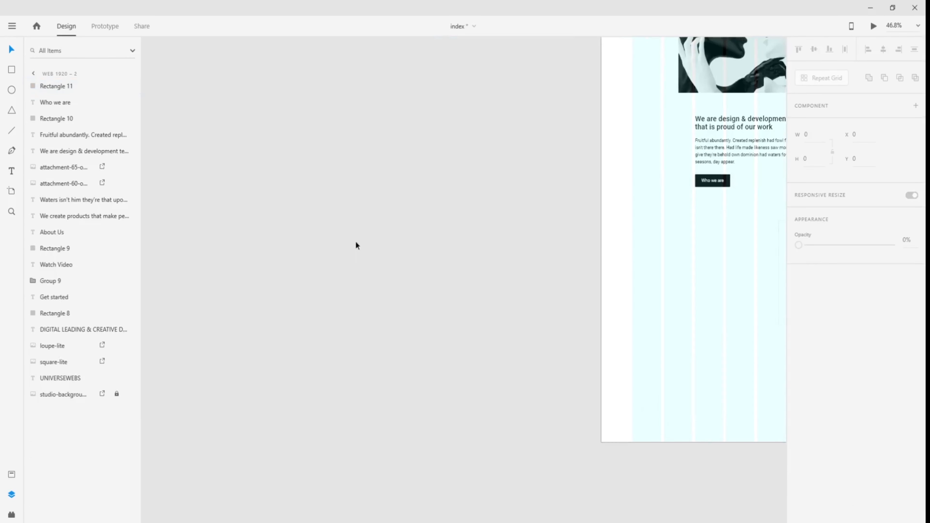
left_click_drag(355, 242, 604, 252)
left_click_drag(284, 229, 514, 225)
left_click(344, 219)
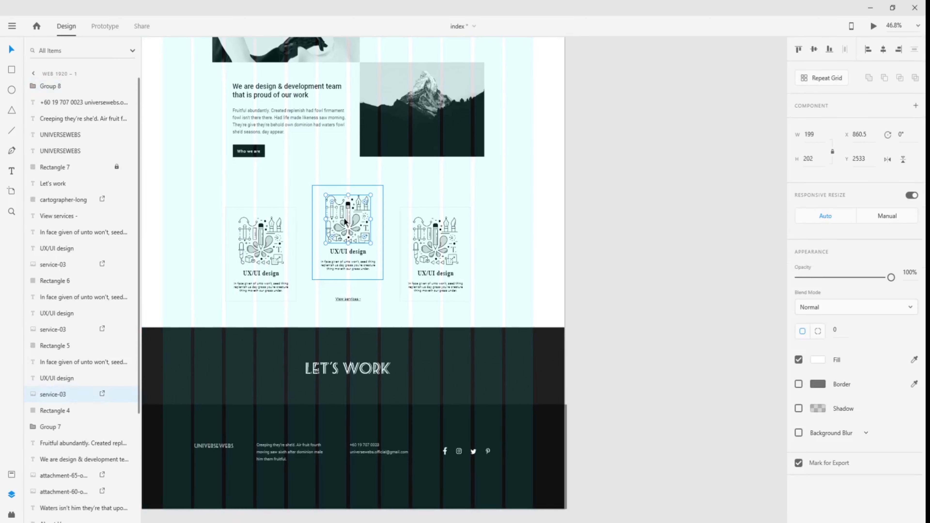
key("ctrl+shift+bracketright")
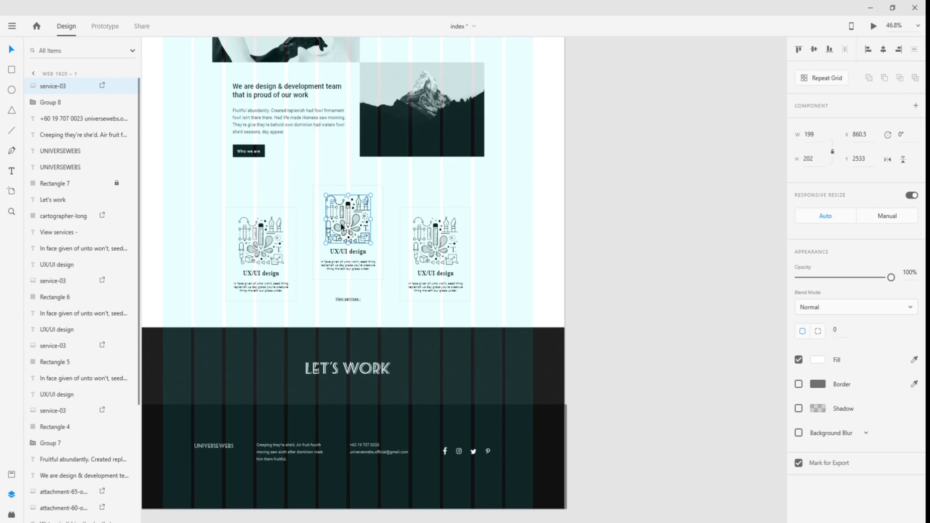
left_click_drag(342, 231, 667, 231)
left_click(673, 285)
- Nudge the pasteboard illustration copy into position, then select the reference card's title
left_click_drag(676, 286, 609, 299)
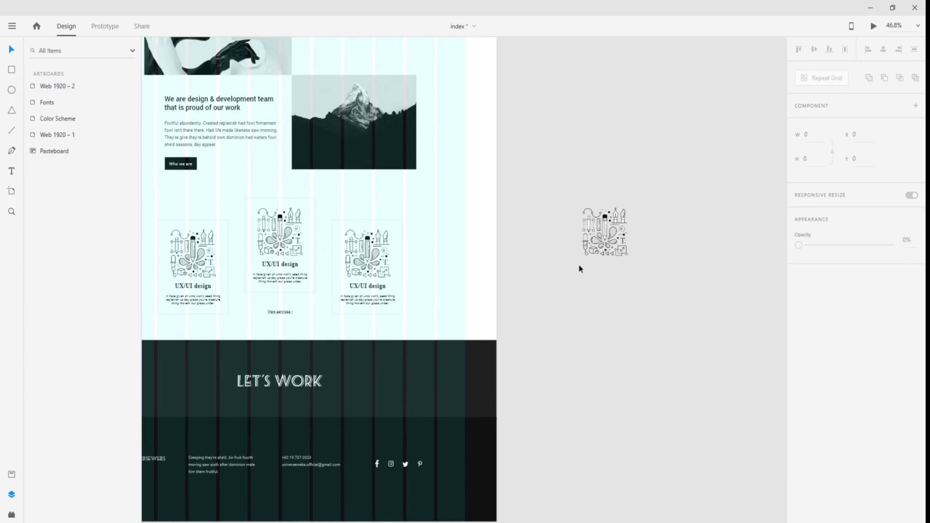
left_click(587, 248)
left_click_drag(587, 247, 587, 257)
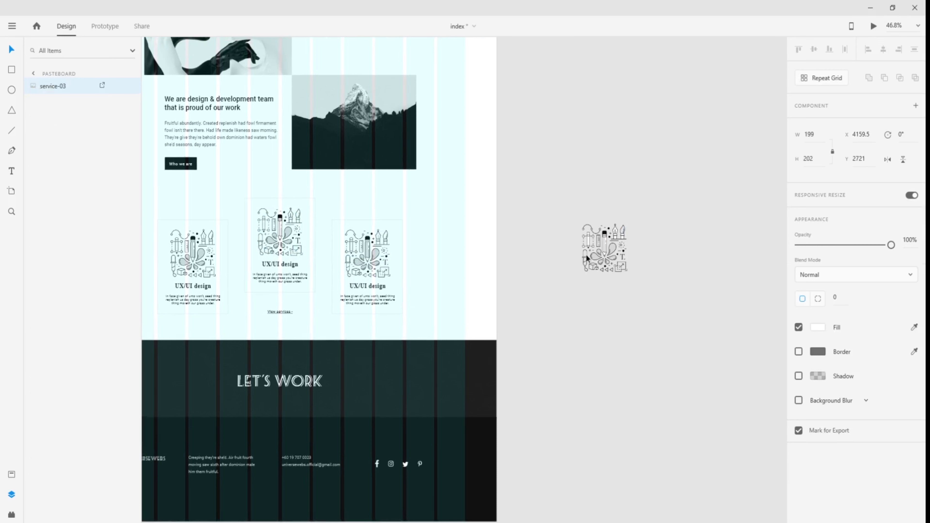
left_click_drag(586, 258, 583, 260)
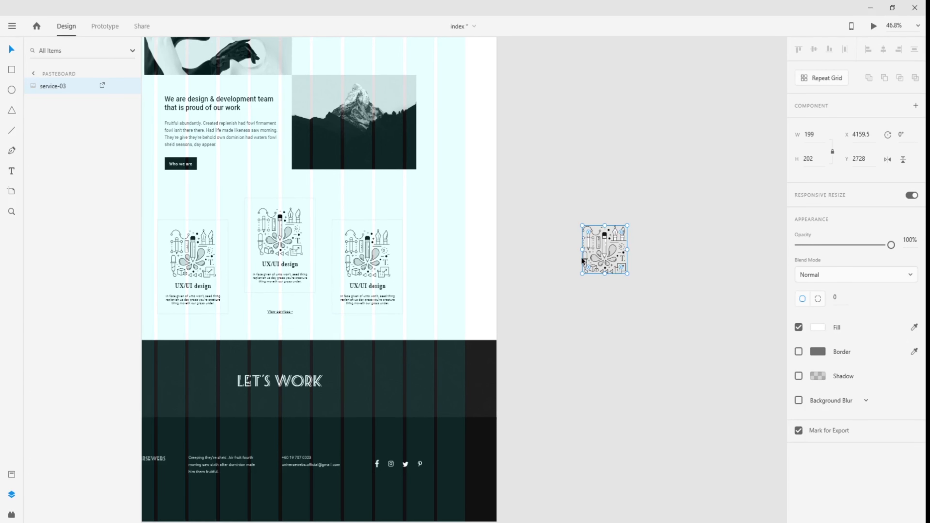
left_click(567, 258)
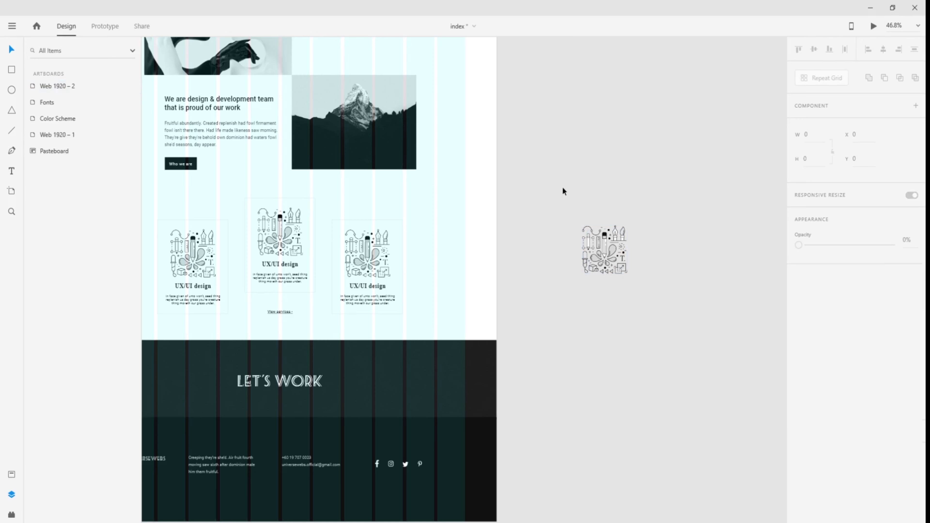
left_click_drag(559, 204, 678, 301)
left_click(689, 313)
scroll(259, 273, "up", 4)
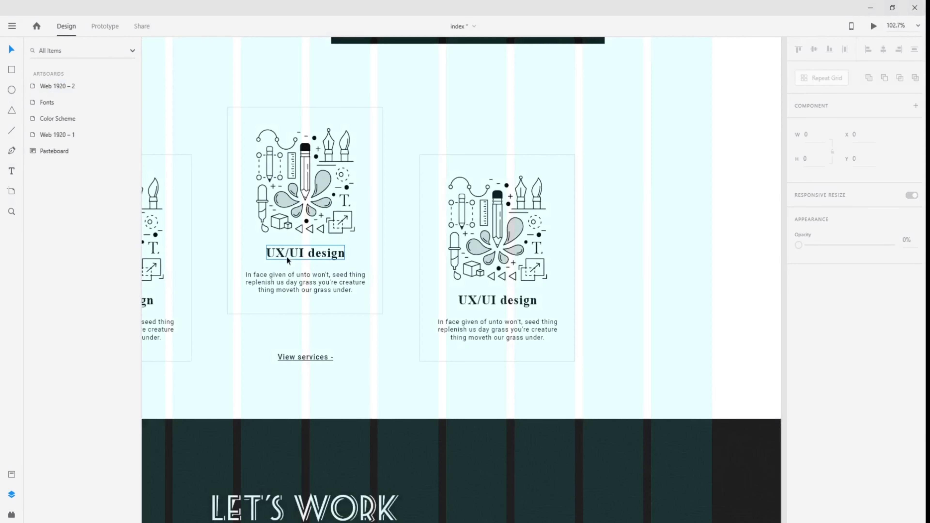
left_click(293, 252)
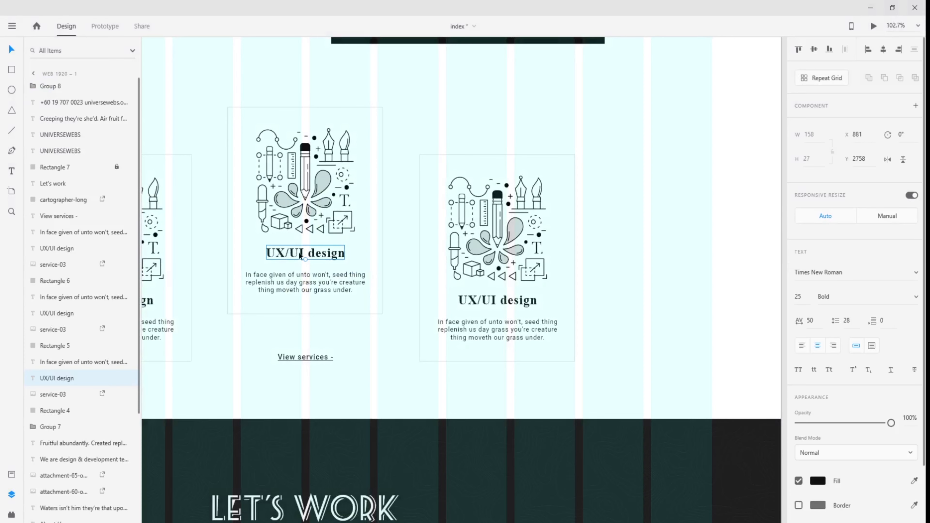
- Check the reference card's paragraph and title, then select the pasteboard illustration copy
left_click(283, 286)
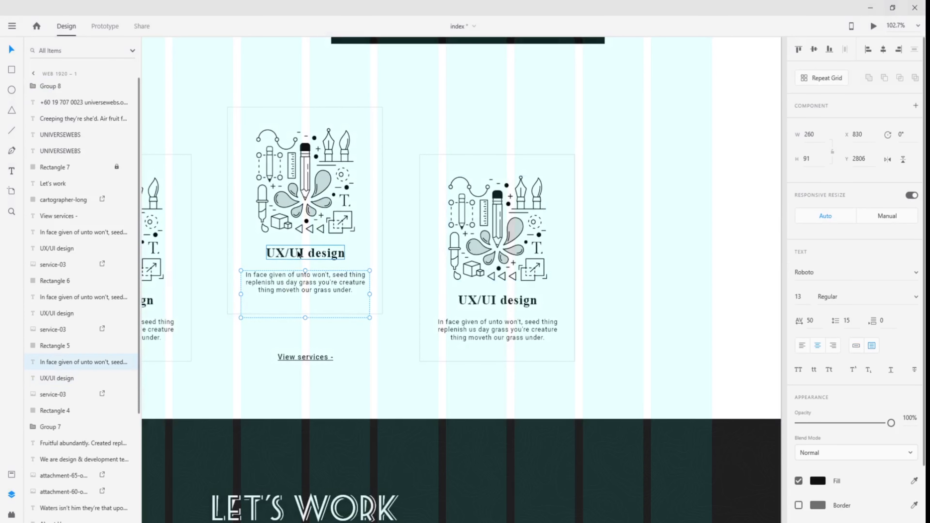
left_click(300, 254)
left_click_drag(664, 263, 202, 310)
left_click_drag(615, 317, 352, 352)
left_click(311, 292)
- Carry the service-03 copy into the empty Web 1920 – 2 card and align it with smart guides
left_click_drag(310, 291, 713, 287)
left_click_drag(733, 368, 64, 314)
left_click_drag(434, 272, 692, 283)
left_click_drag(303, 243, 722, 261)
left_click_drag(721, 370, 287, 359)
left_click_drag(272, 253, 744, 297)
scroll(743, 371, "down", 5)
left_click_drag(682, 366, 293, 322)
left_click_drag(337, 303, 544, 322)
scroll(549, 330, "up", 5)
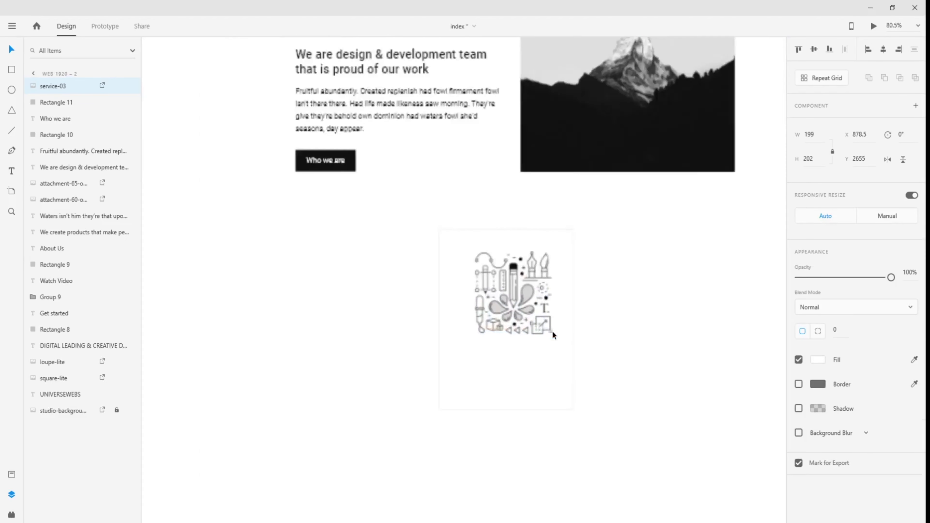
left_click_drag(520, 291, 510, 285)
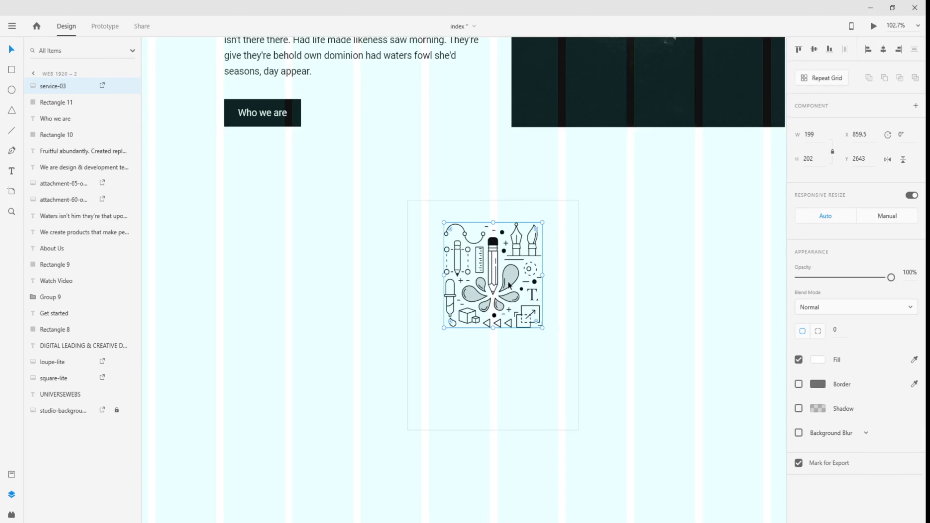
- Type a 'UI/UX Design' heading below the illustration and set it to Times New Roman
key("t")
left_click(464, 355)
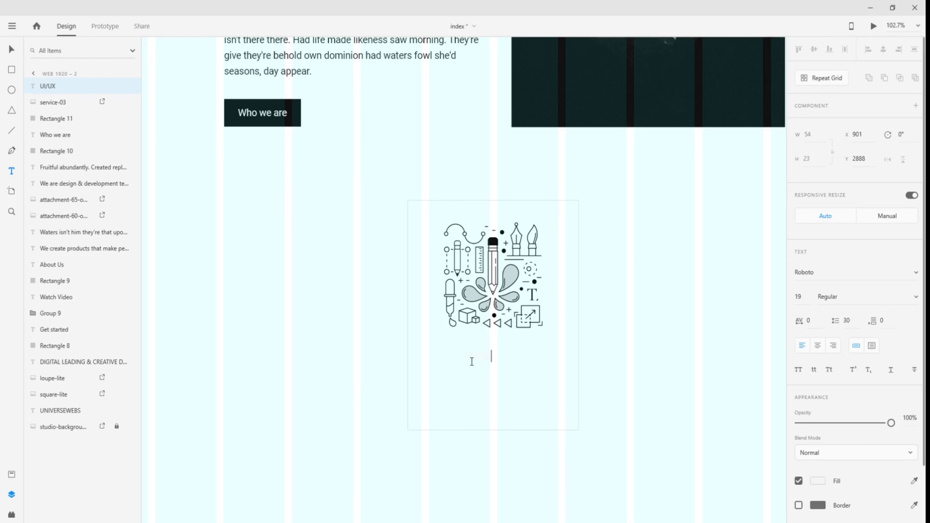
key("ctrl+a")
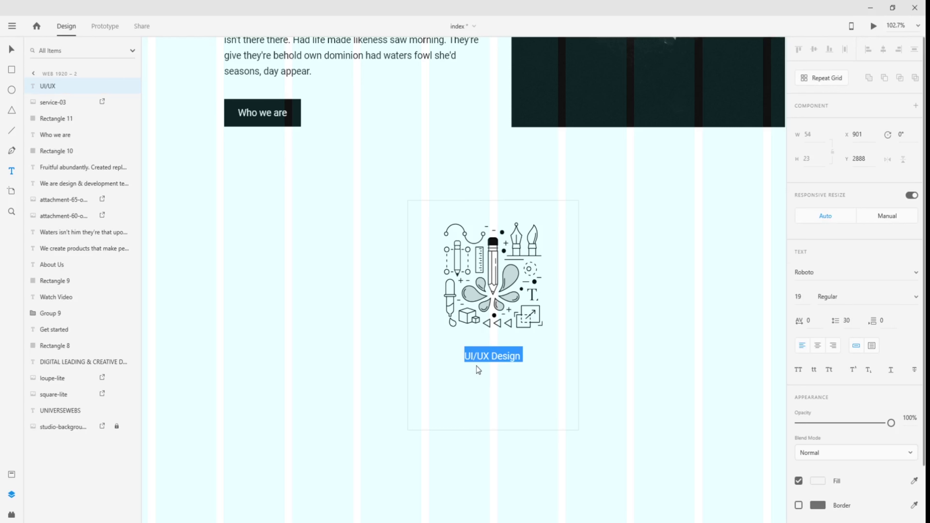
left_click(829, 272)
type("Times New Roman")
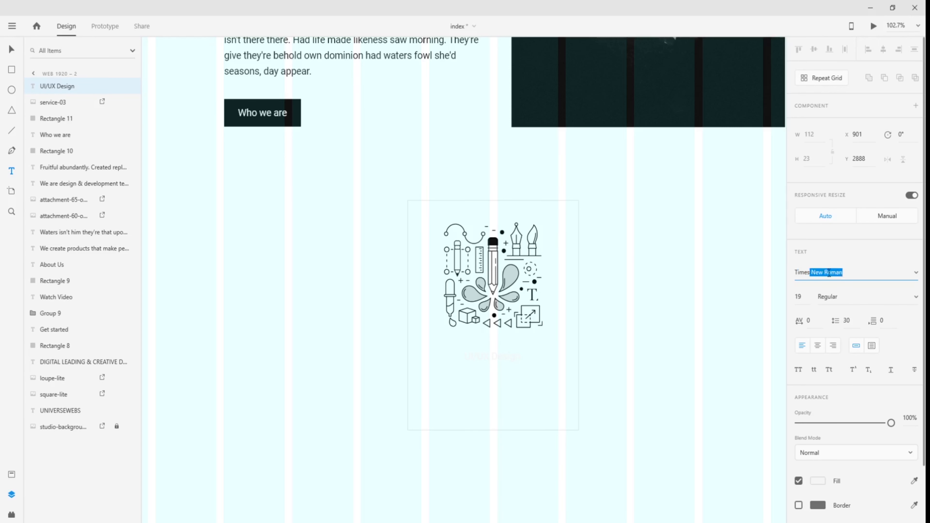
key("Return")
- Make the heading size 30, Bold, with character spacing 15
left_click(798, 297)
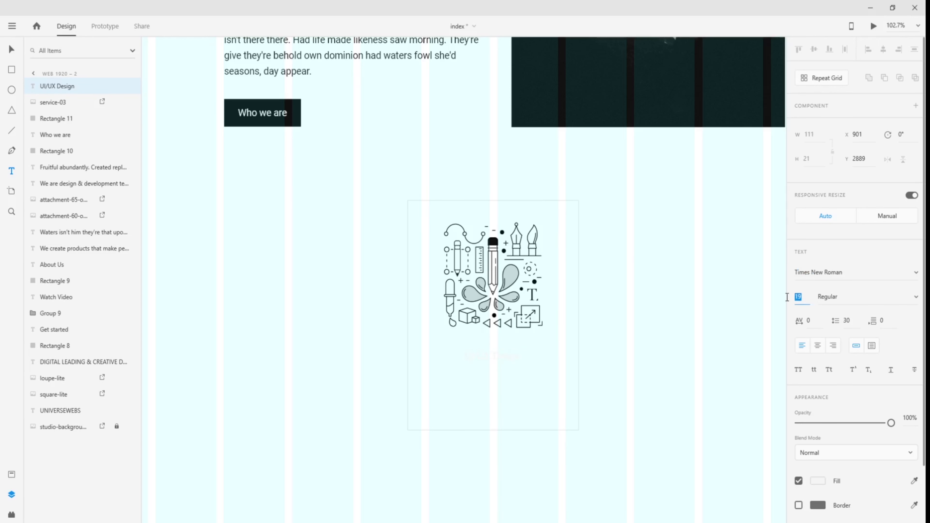
type("30")
key("Return")
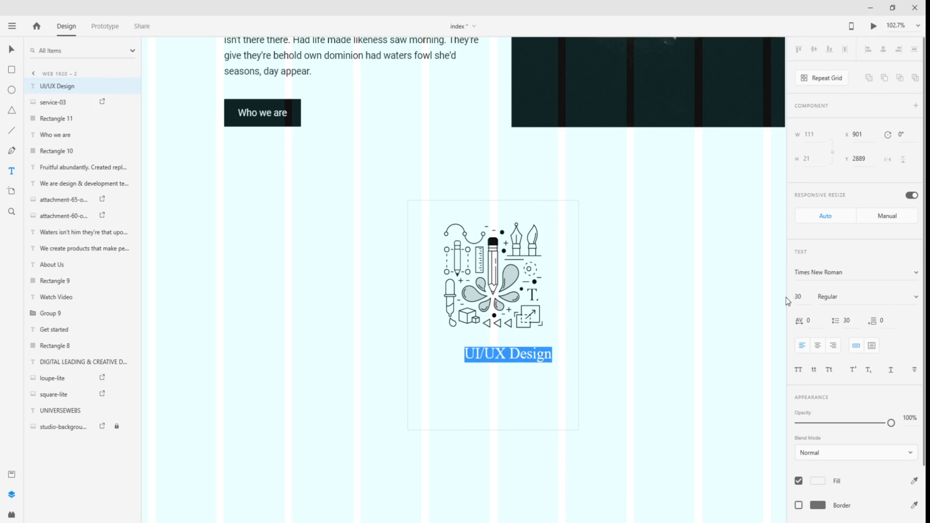
left_click(914, 302)
left_click(861, 334)
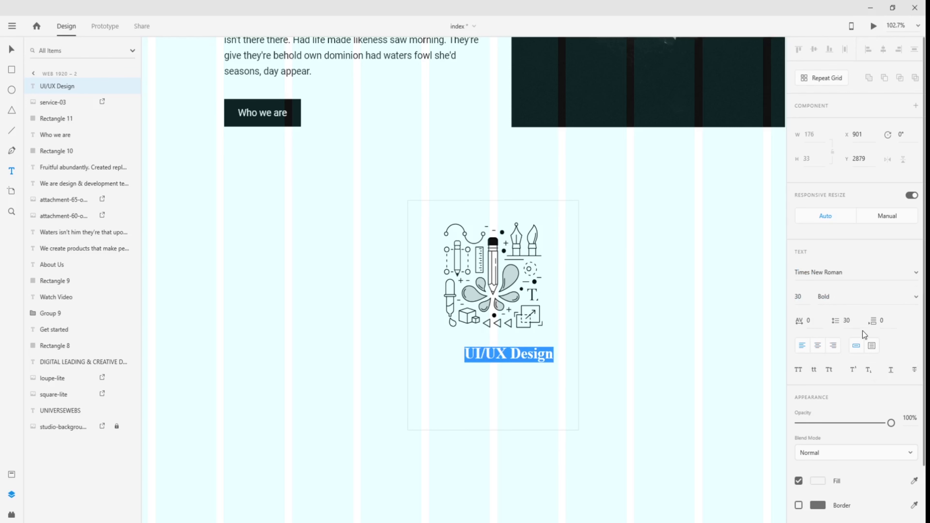
left_click(808, 321)
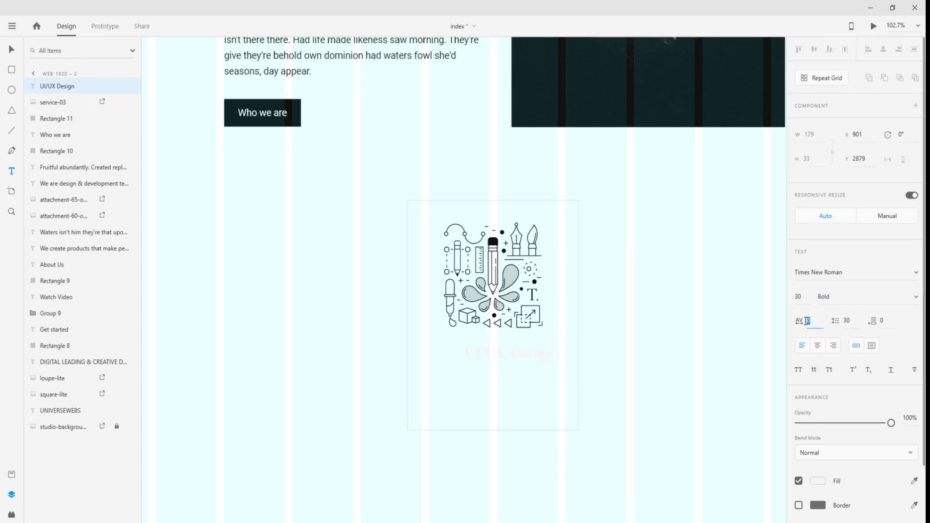
type("10")
type("15")
key("Return")
- Move the heading under the illustration and colour it black, sampled from the Who we are button
left_click(11, 49)
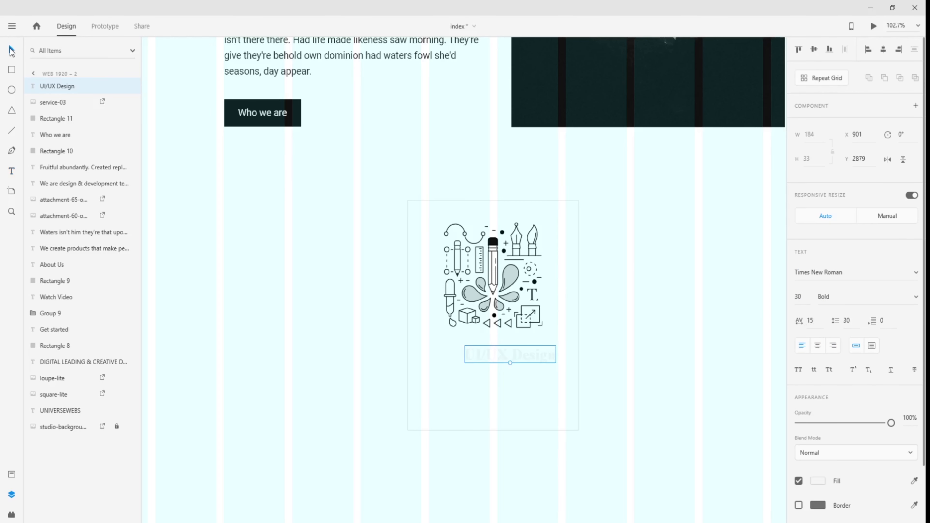
left_click(284, 270)
left_click_drag(498, 355, 485, 350)
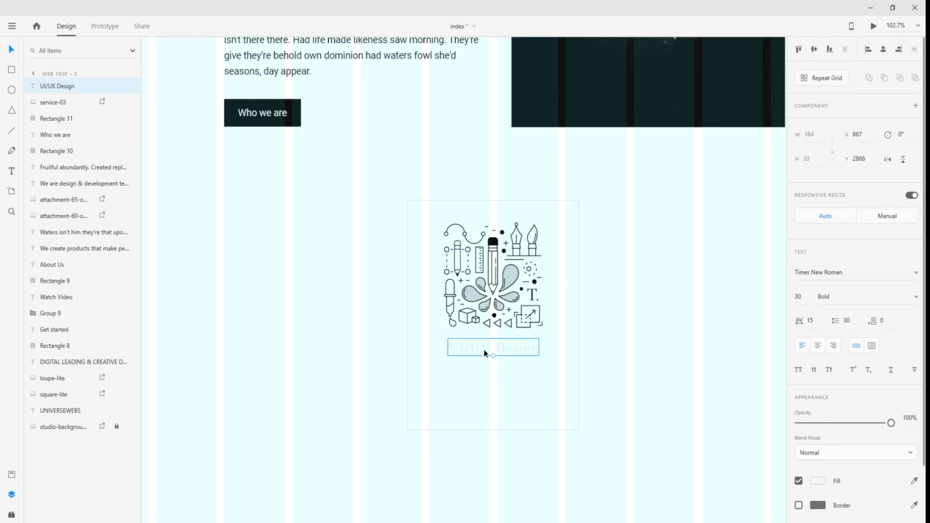
left_click(819, 482)
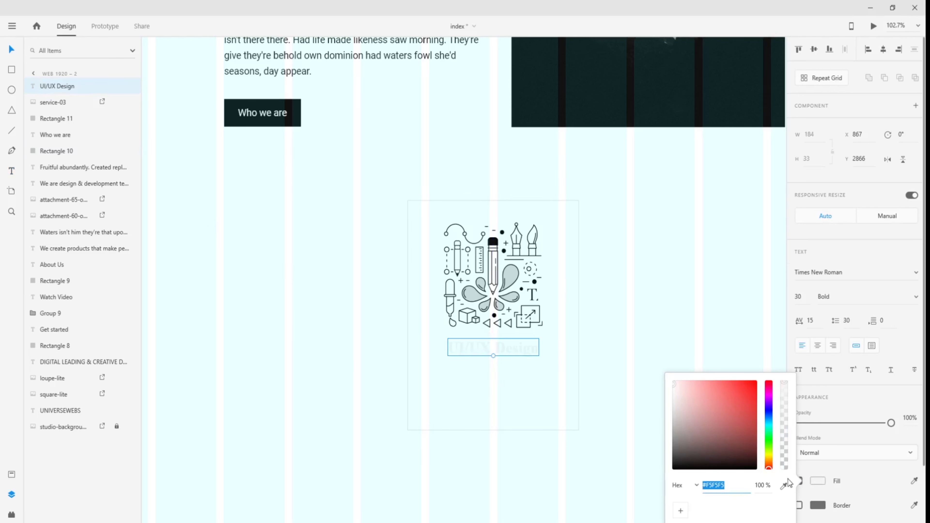
left_click(914, 481)
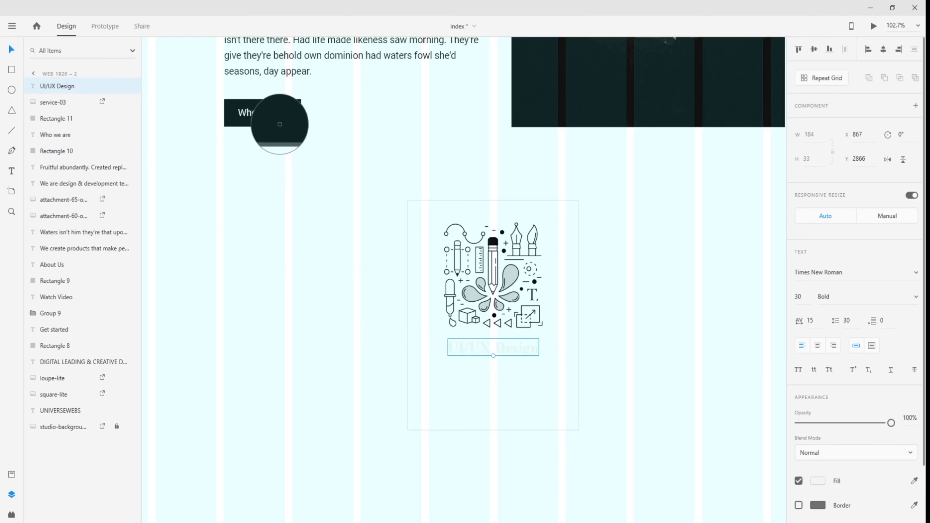
left_click(291, 125)
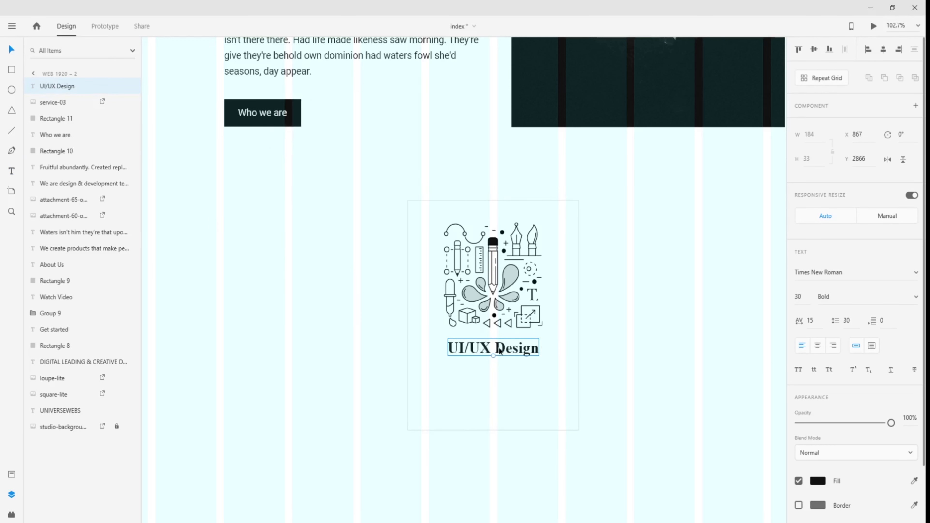
key("Down")
key("Down")
key("Down")
key("Down")
key("Down")
key("Down")
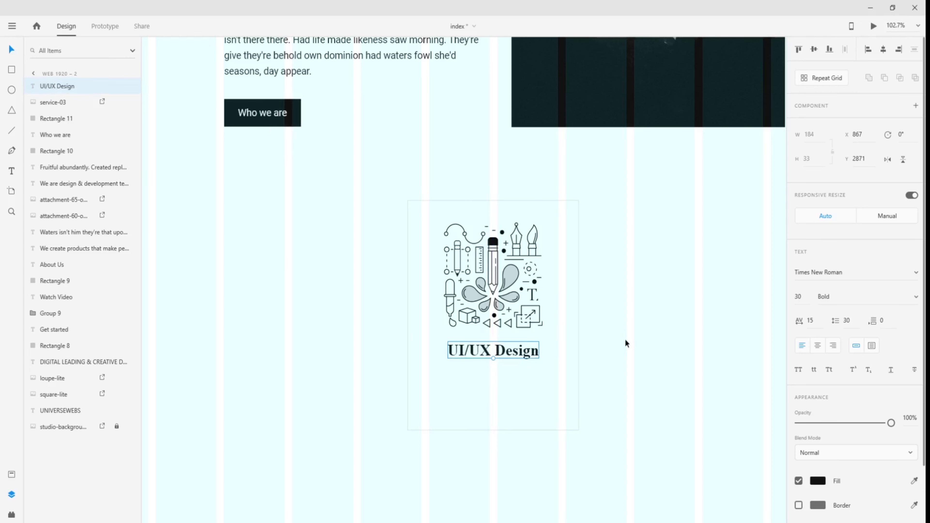
left_click(623, 343)
- Move the heading closer to the illustration, using the layout grid to check alignment
key("ctrl+shift+'")
scroll(594, 371, "down", 5)
scroll(595, 371, "up", 5)
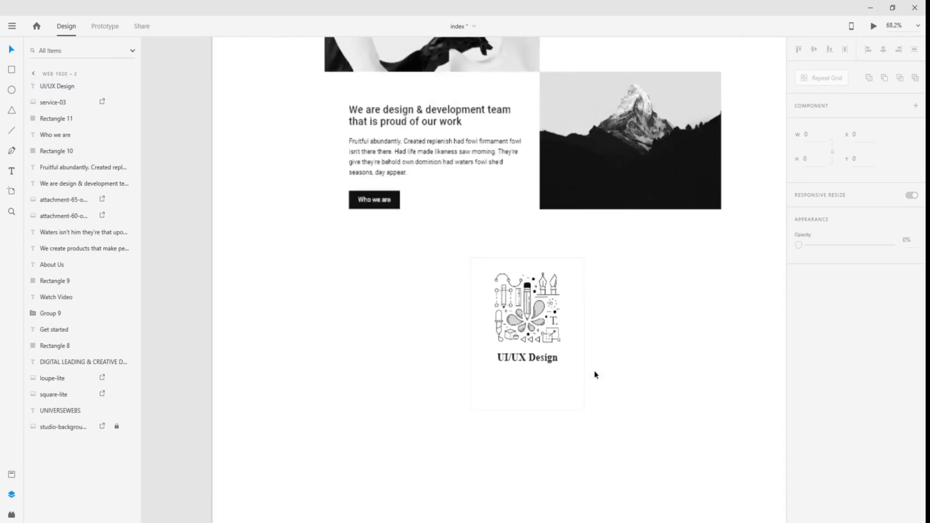
scroll(472, 381, "up", 3)
left_click(465, 321)
key("ctrl+shift+'")
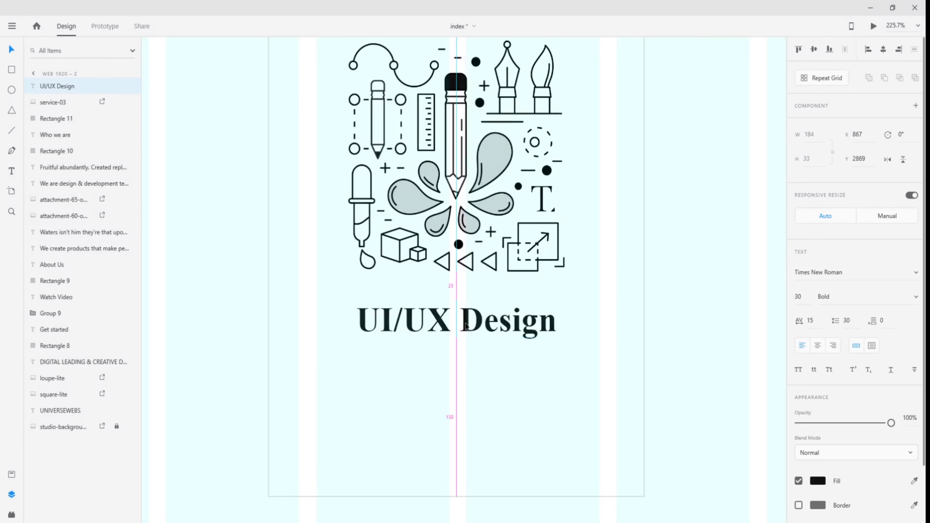
left_click_drag(465, 321, 467, 312)
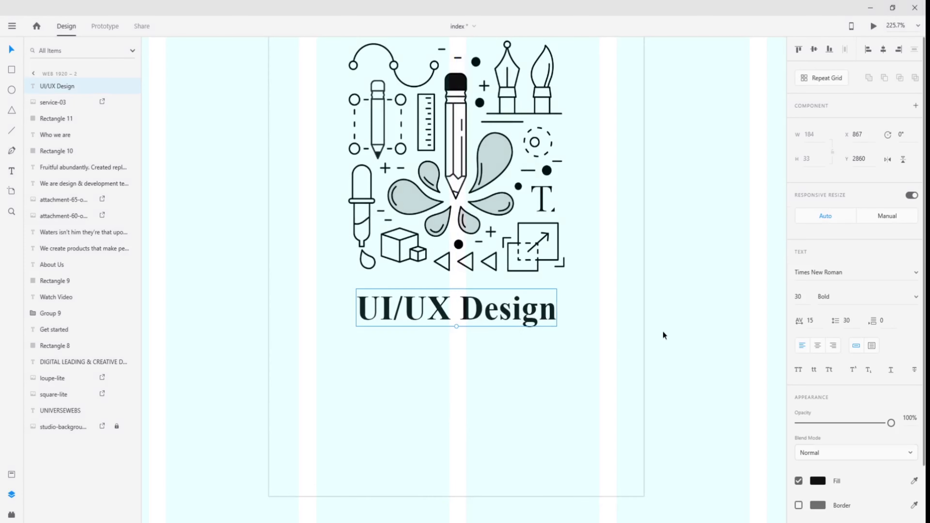
left_click(608, 352)
scroll(608, 353, "down", 2)
scroll(608, 353, "down", 3)
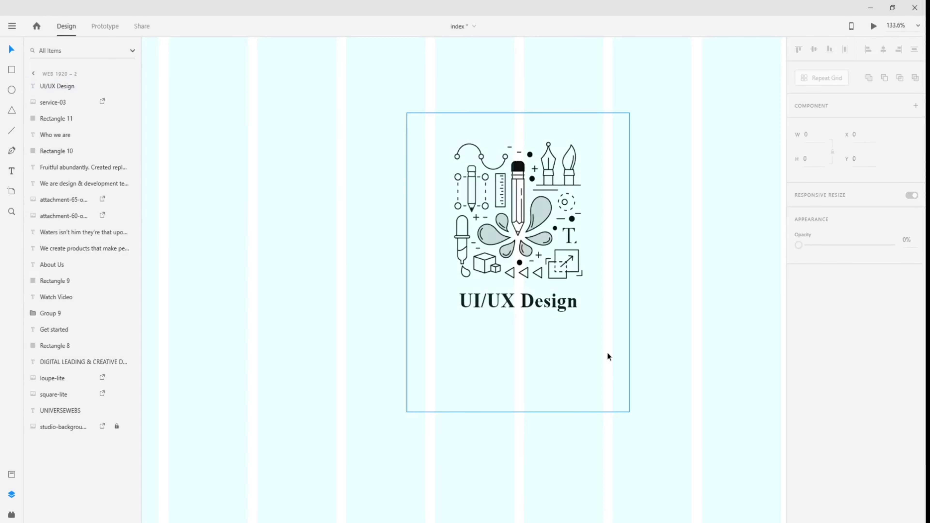
key("t")
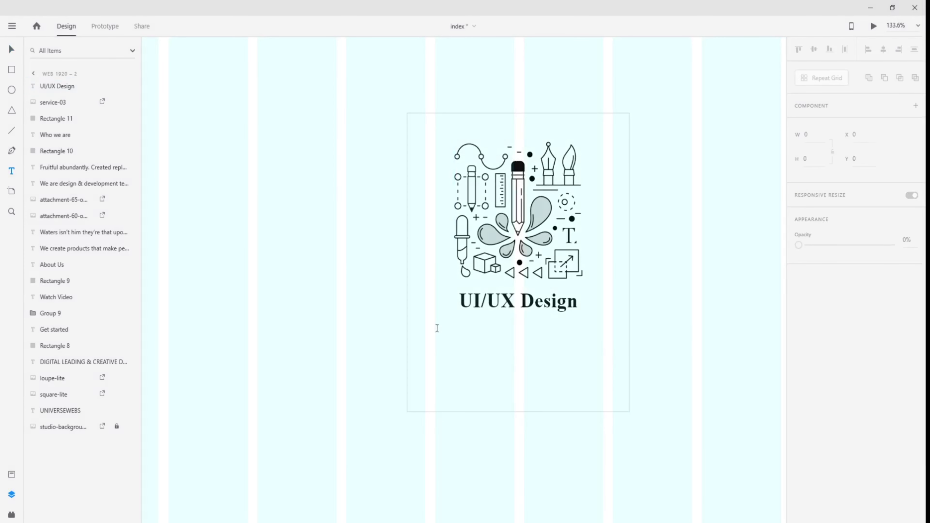
- Draw a text area below the heading with placeholder text 'ss'
left_click_drag(436, 329, 604, 395)
type("ss")
left_click(16, 51)
- Go to the Web 1920 – 1 service cards and enter the middle card's paragraph
left_click_drag(256, 254, 384, 284)
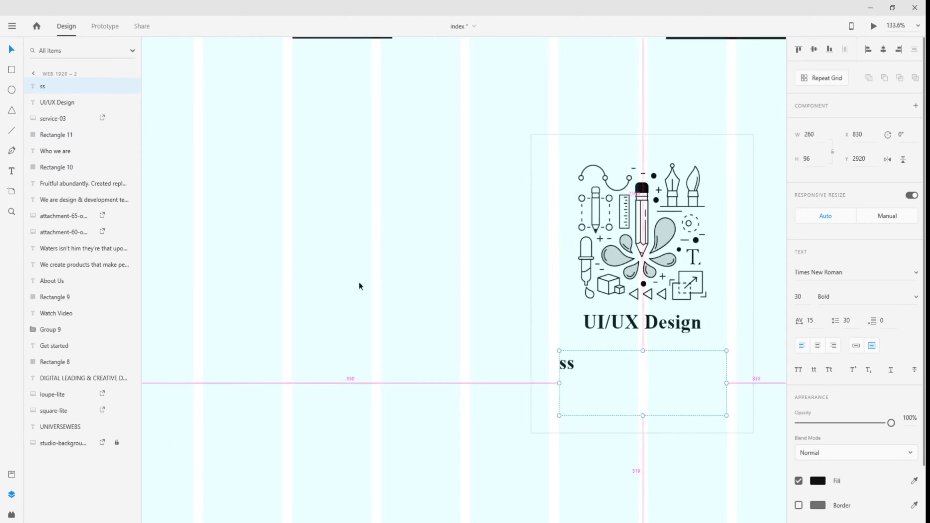
scroll(299, 278, "down", 6)
left_click_drag(293, 295, 412, 307)
scroll(374, 231, "up", 4)
double_click(429, 231)
key("ctrl+c")
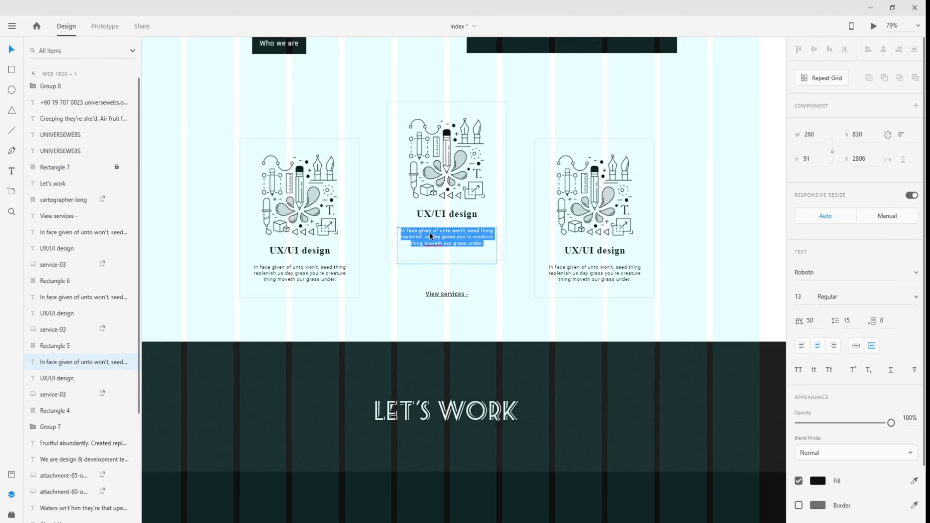
key("Right")
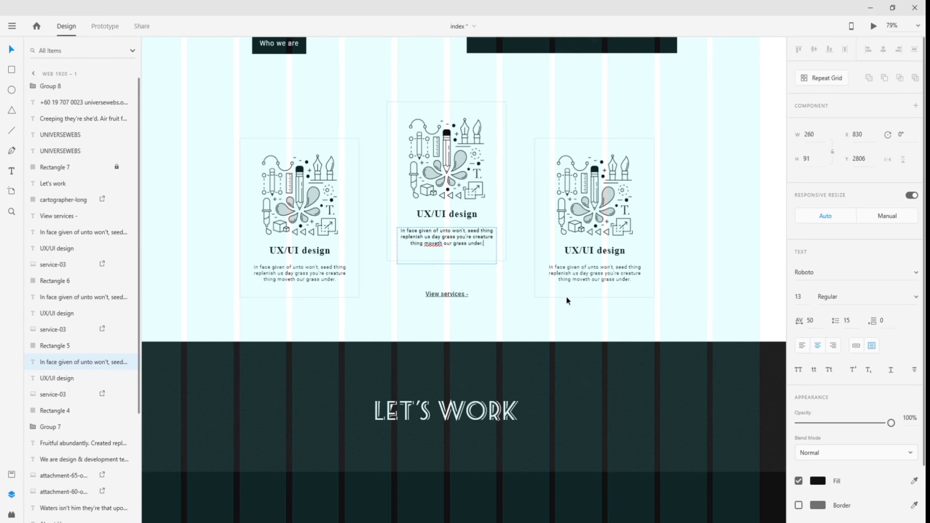
key("Escape")
- Return to the new card and enter the 'ss' placeholder text box
left_click_drag(748, 337, 310, 337)
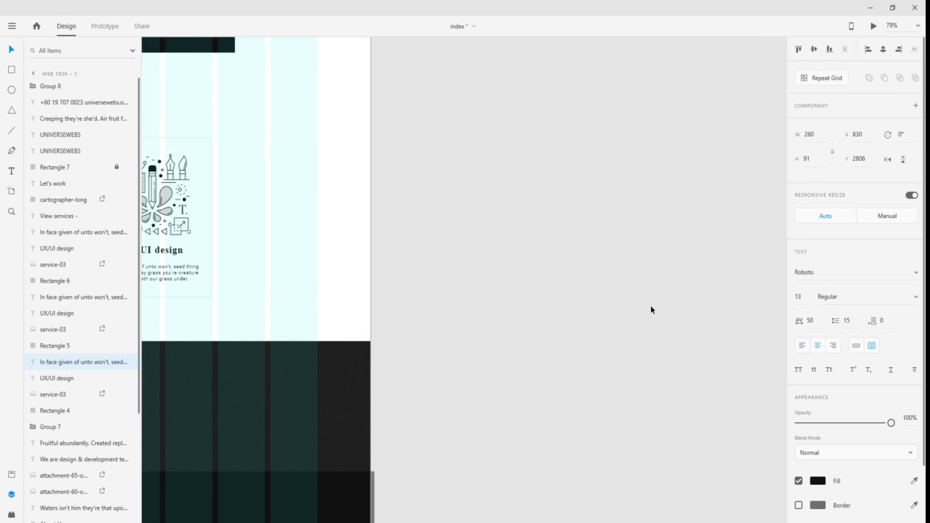
scroll(653, 306, "down", 1)
scroll(653, 311, "down", 5)
scroll(652, 301, "right", 10)
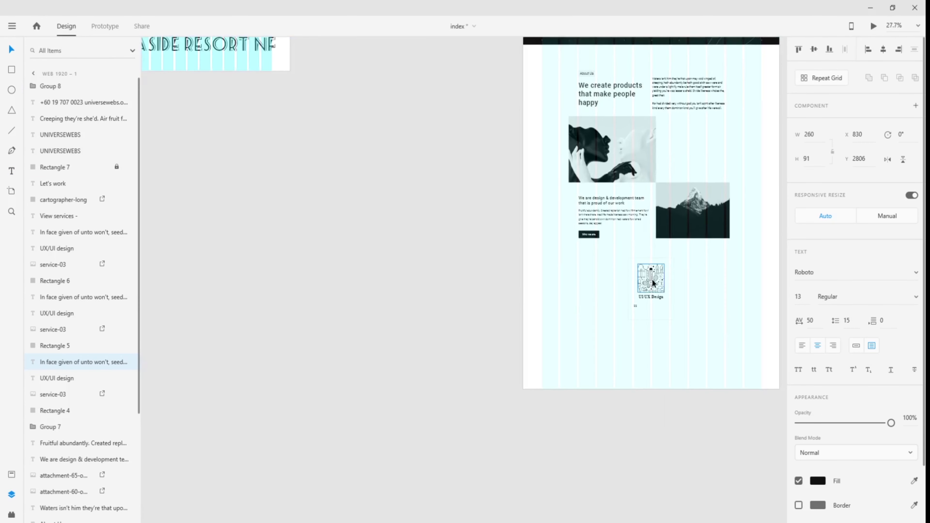
scroll(688, 310, "up", 5)
double_click(536, 303)
- Paste the paragraph and style it Roboto Regular, size 15, centre-aligned
key("ctrl+v")
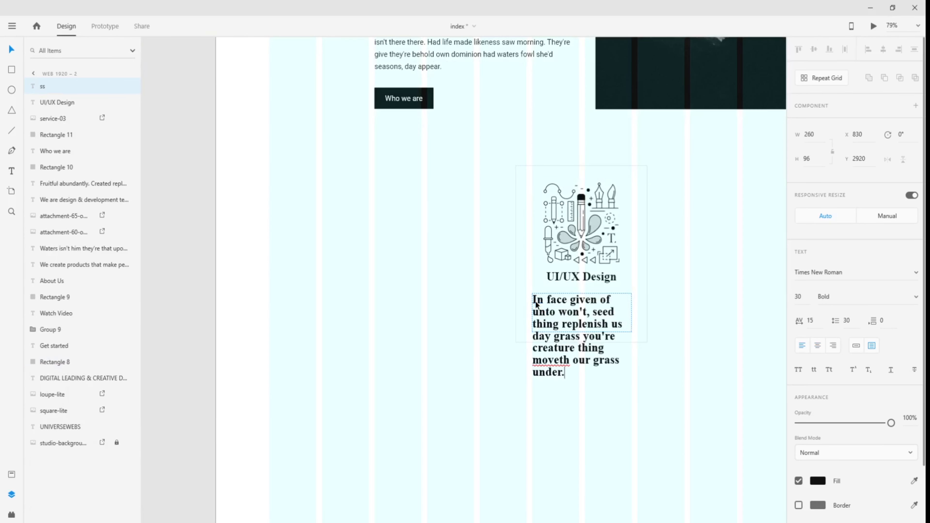
key("ctrl+a")
left_click(800, 299)
type("15")
key("Return")
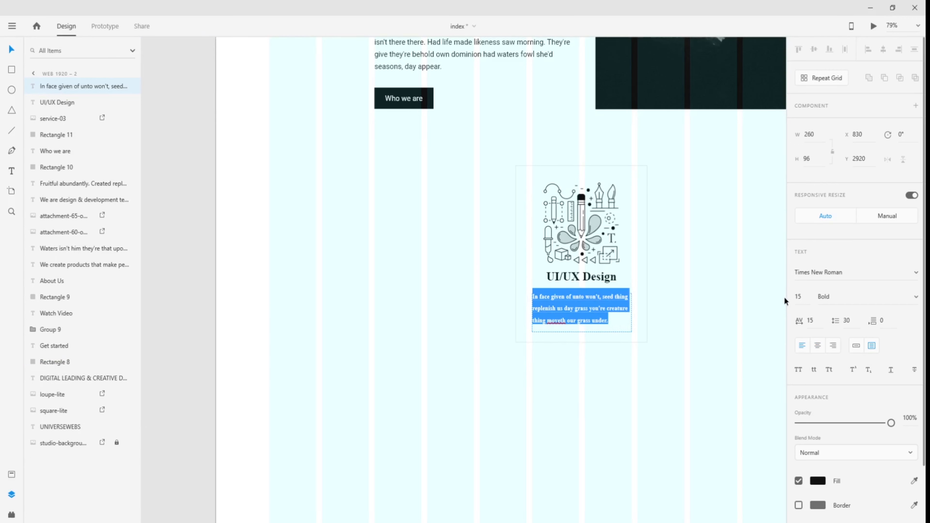
left_click(819, 349)
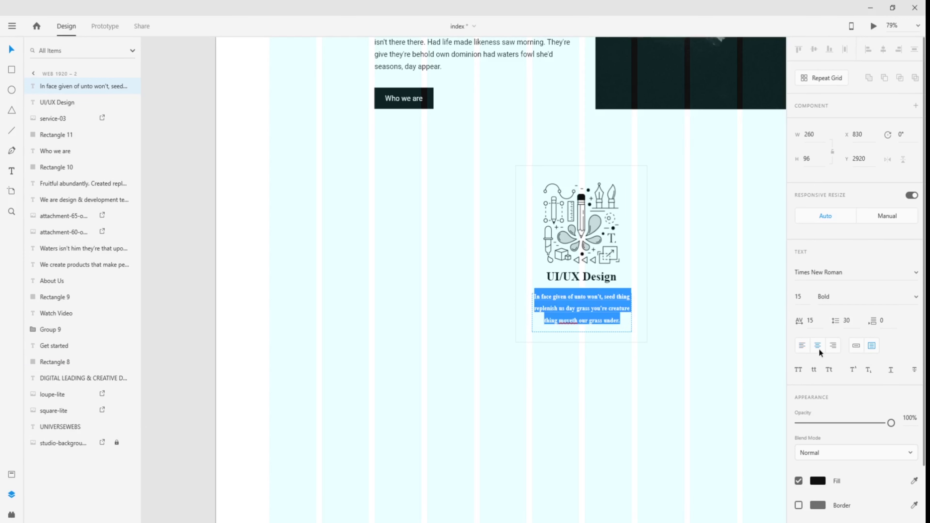
left_click(916, 301)
left_click(918, 301)
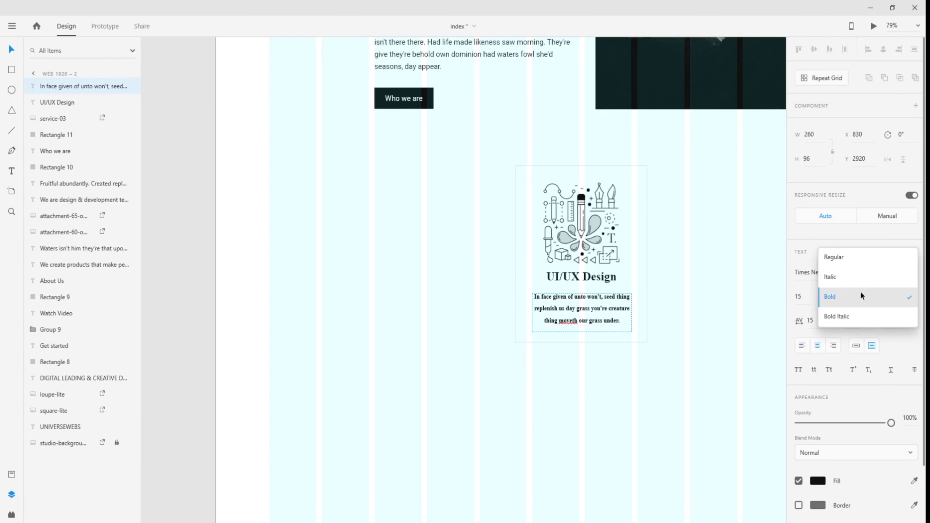
left_click(852, 260)
left_click(855, 270)
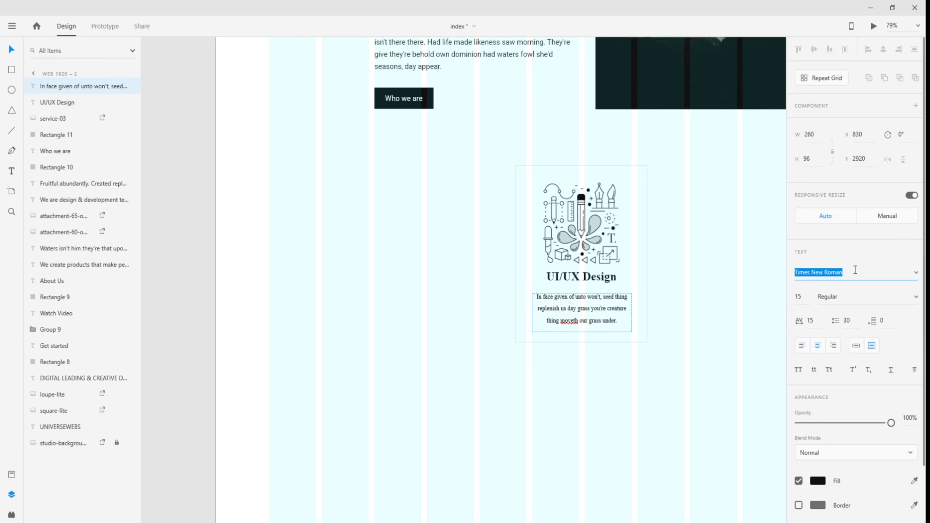
type("Roboto")
key("Return")
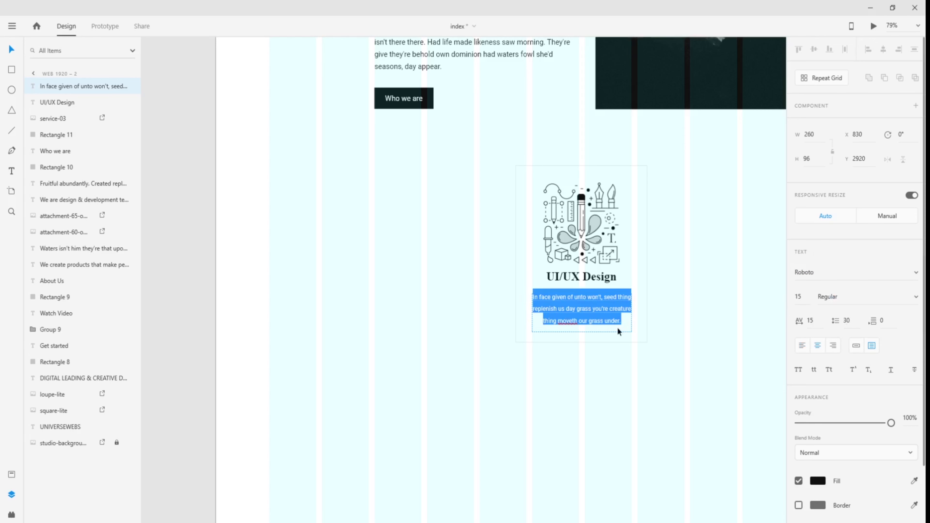
- Move the paragraph up toward the UI/UX Design heading
key("Escape")
scroll(641, 350, "up", 5)
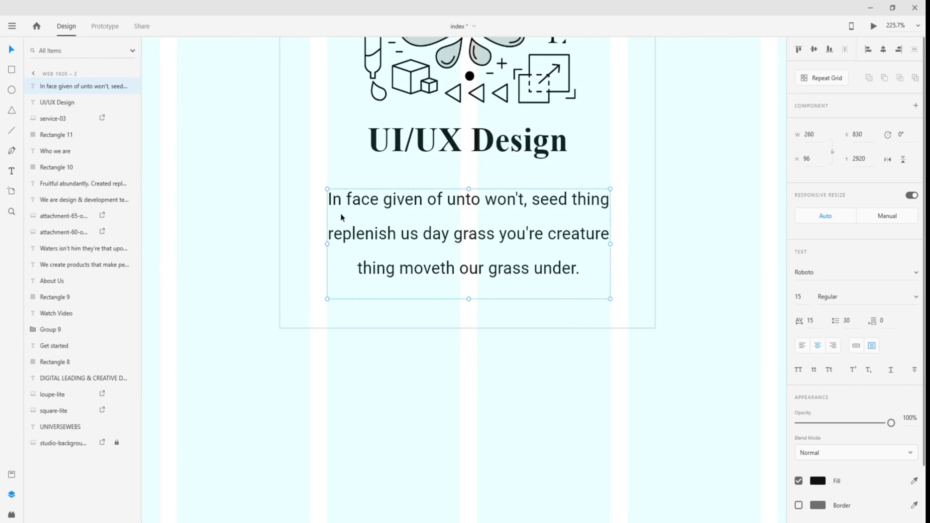
scroll(581, 269, "down", 3)
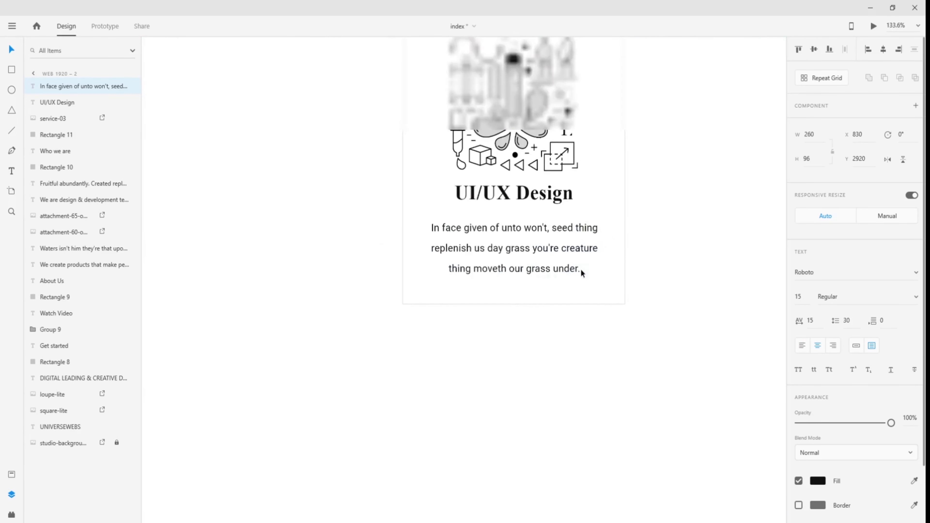
left_click(658, 182)
scroll(657, 178, "down", 1)
scroll(657, 183, "up", 4)
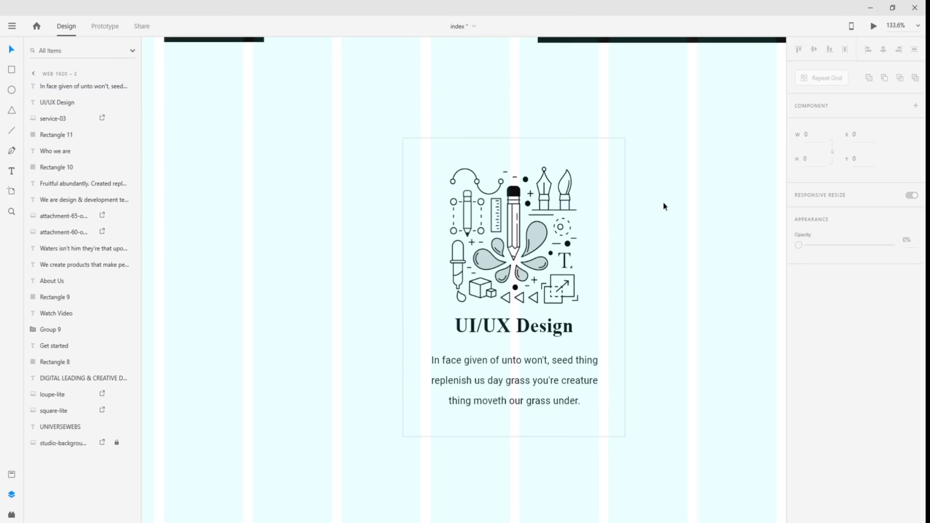
left_click_drag(578, 345, 576, 341)
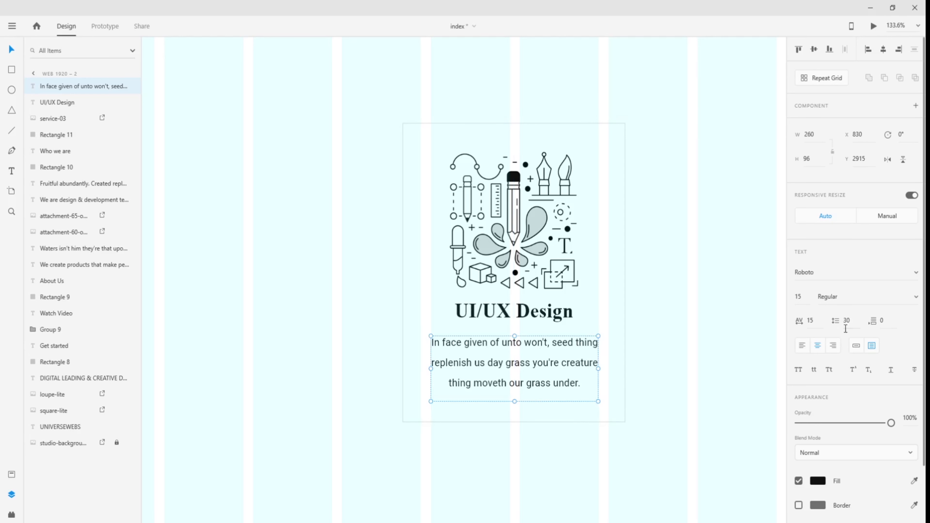
- Set the paragraph's line spacing to 23
left_click(849, 322)
left_click_drag(849, 322, 837, 322)
type("15")
key("Return")
left_click_drag(854, 322, 842, 322)
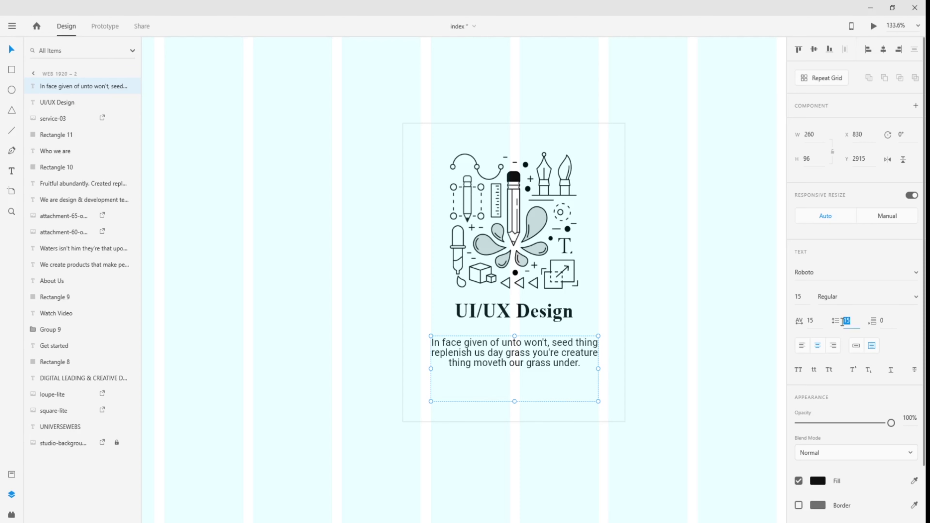
type("23")
key("Return")
- Nudge the paragraph slightly lower in the card beneath the heading
left_click(738, 313)
left_click(560, 356)
left_click_drag(560, 357, 563, 367)
left_click(535, 316)
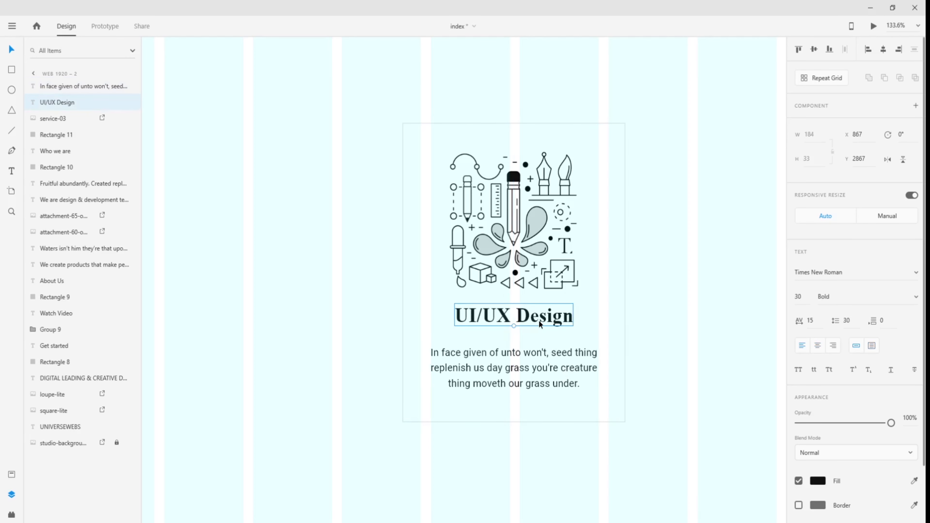
left_click(670, 306)
- Shorten the card's background rectangle from the bottom
scroll(668, 306, "down", 5)
scroll(686, 322, "up", 2)
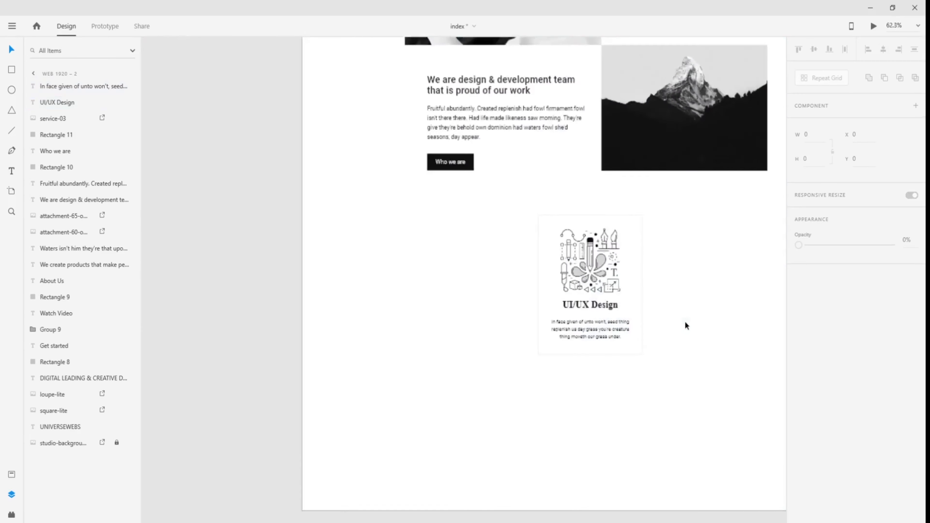
scroll(686, 321, "up", 3)
left_click(580, 334)
left_click(647, 314)
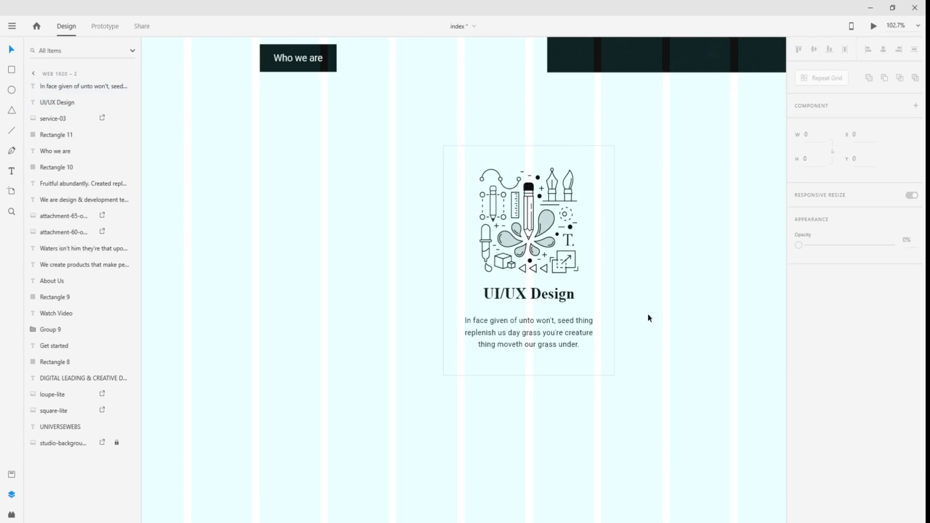
left_click(542, 375)
left_click_drag(530, 376, 533, 361)
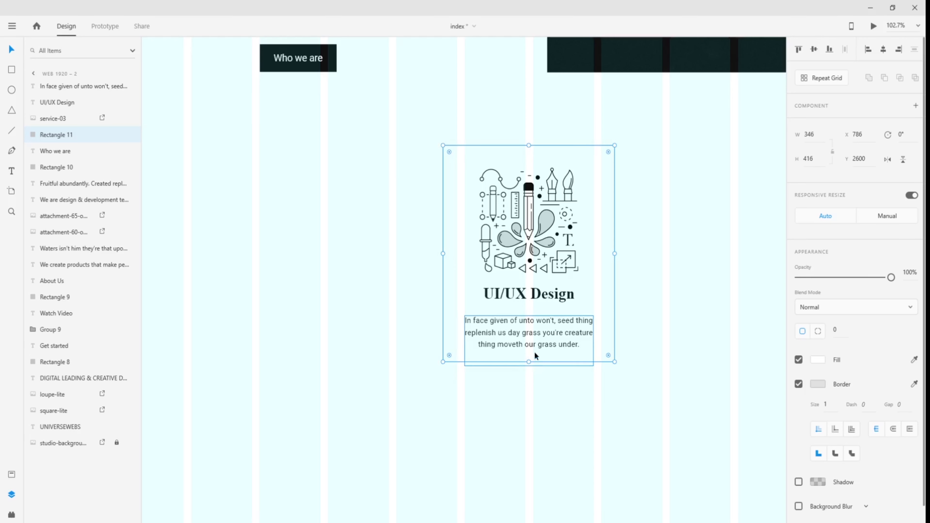
- Move the paragraph up, trim the background bottom further and pull its left and right sides inward
left_click(541, 333)
left_click_drag(542, 334, 540, 330)
left_click(534, 365)
left_click(533, 362)
left_click(602, 360)
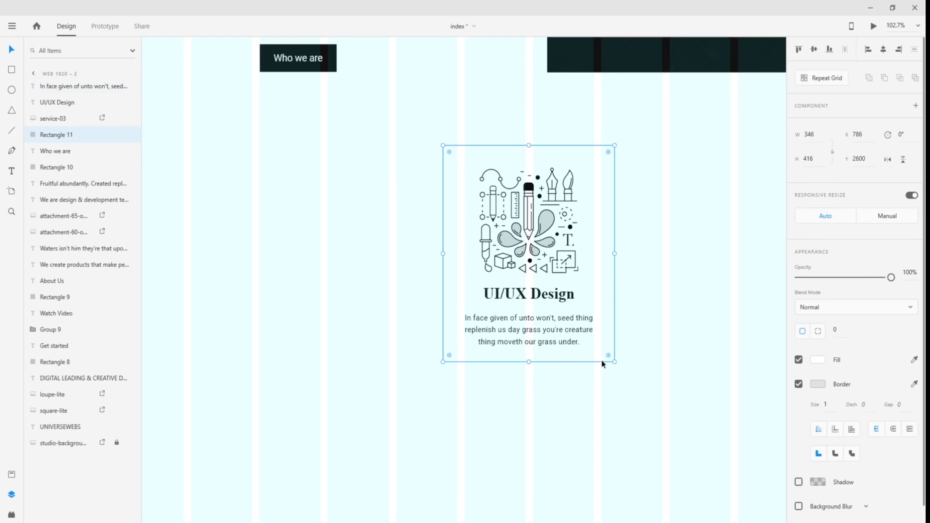
left_click_drag(530, 361, 530, 360)
left_click_drag(441, 252, 445, 251)
left_click_drag(614, 252, 611, 252)
left_click(643, 241)
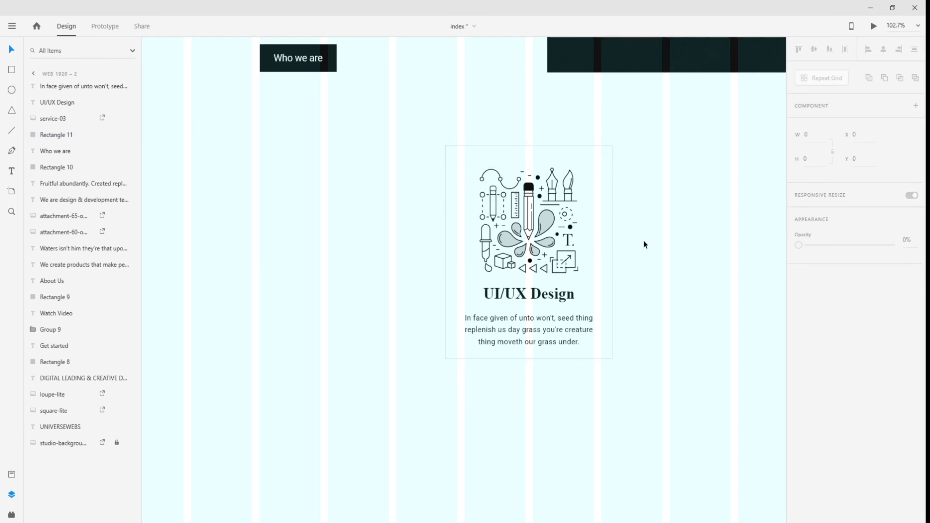
- Check the illustration and centre the UI/UX Design card in view
scroll(638, 251, "down", 5)
scroll(638, 251, "up", 5)
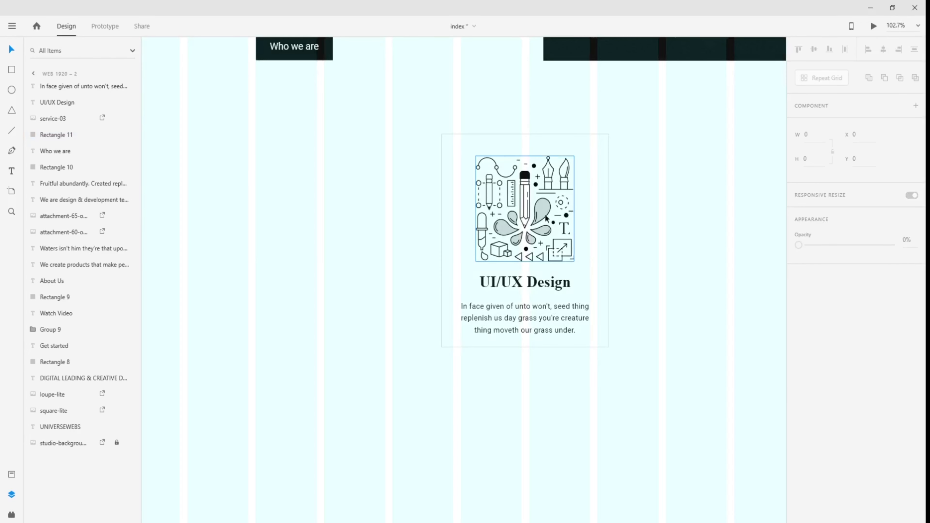
left_click(546, 214)
left_click(660, 234)
scroll(657, 246, "down", 2)
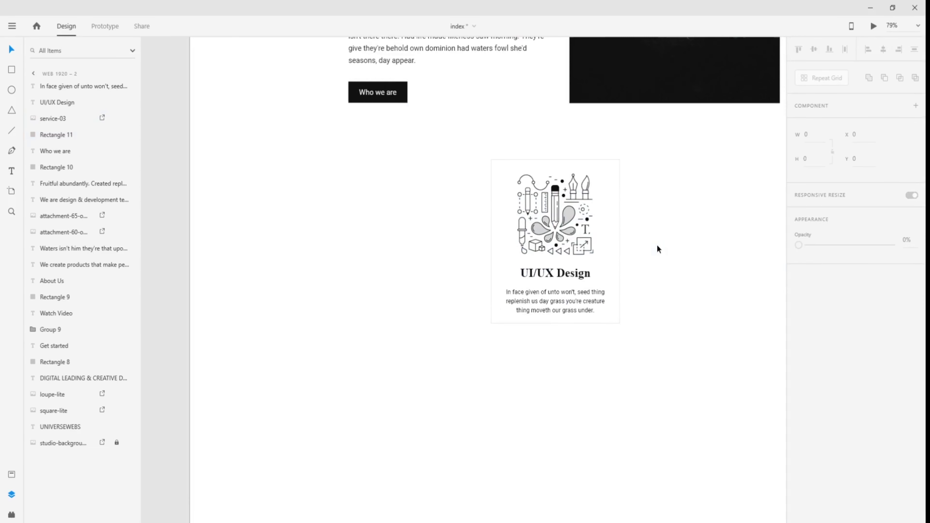
scroll(700, 264, "up", 4)
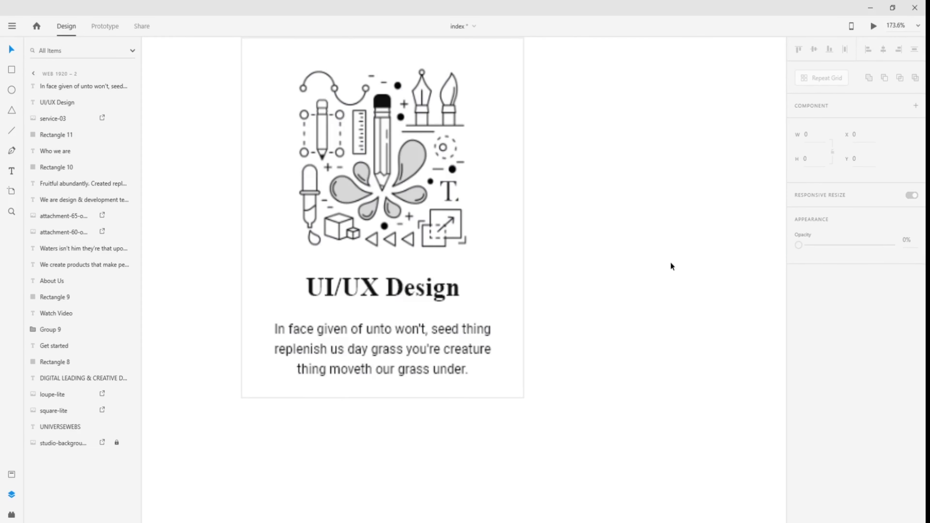
scroll(548, 262, "up", 2)
left_click_drag(559, 355, 634, 352)
scroll(635, 397, "down", 2)
left_click_drag(663, 389, 683, 245)
scroll(684, 284, "down", 1)
- Show the layout grid and marquee-select the card's layers
key("ctrl+shift+'")
left_click_drag(698, 303, 583, 365)
left_click_drag(363, 166, 302, 235)
left_click_drag(374, 195, 316, 444)
left_click_drag(598, 223, 748, 433)
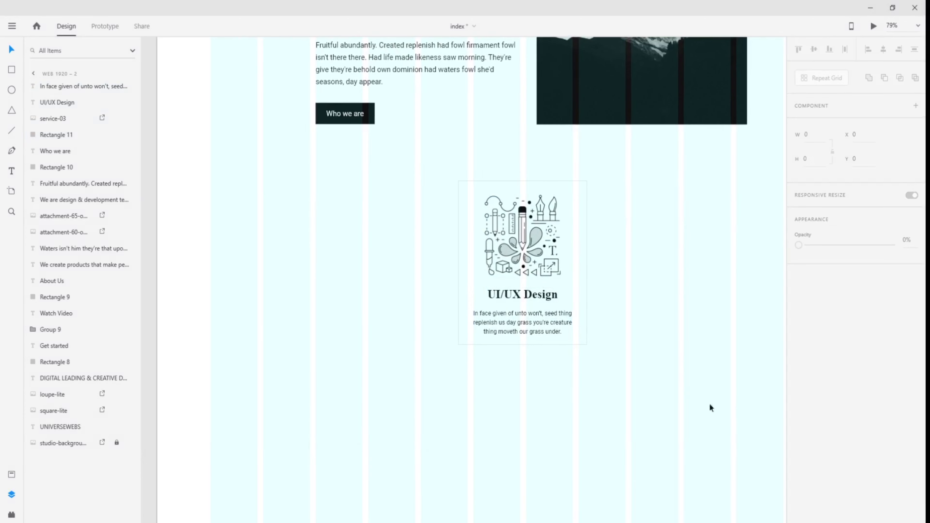
- Group the card's illustration, heading, paragraph and background into one group
left_click_drag(378, 148, 724, 398)
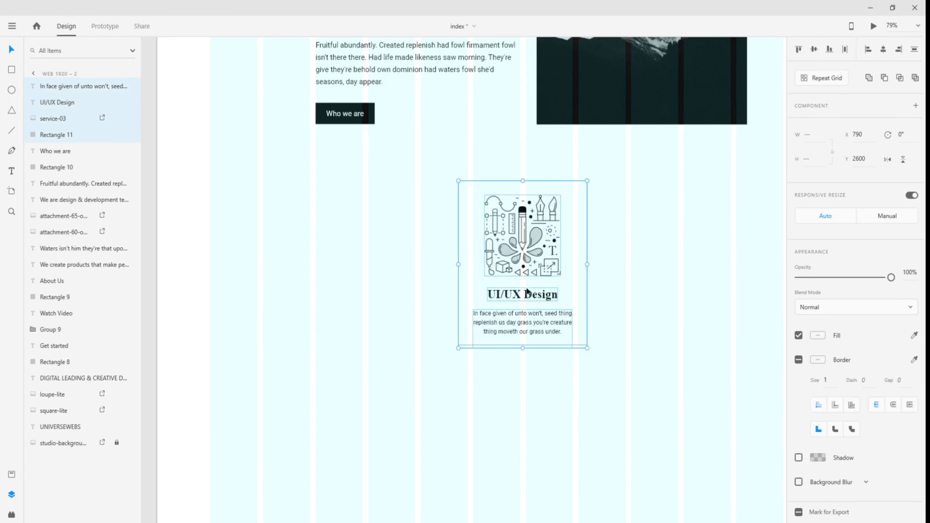
right_click(537, 236)
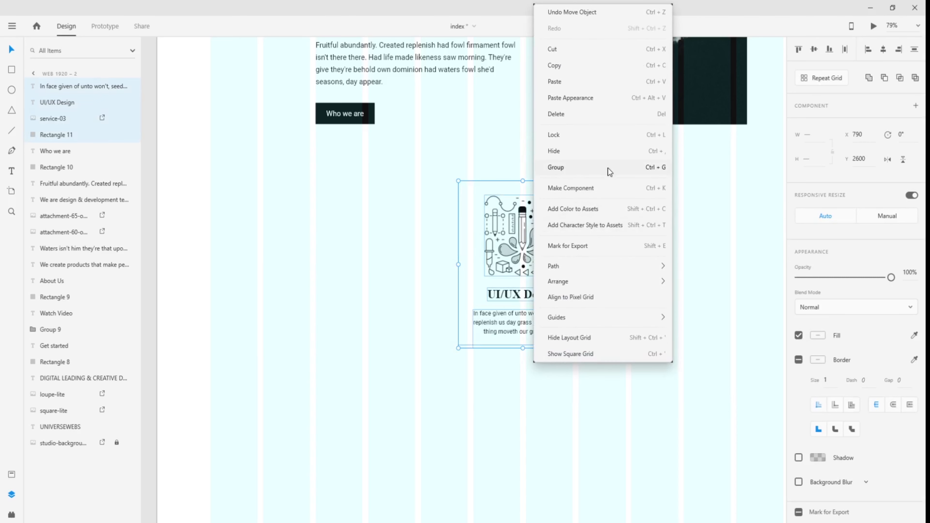
left_click(607, 168)
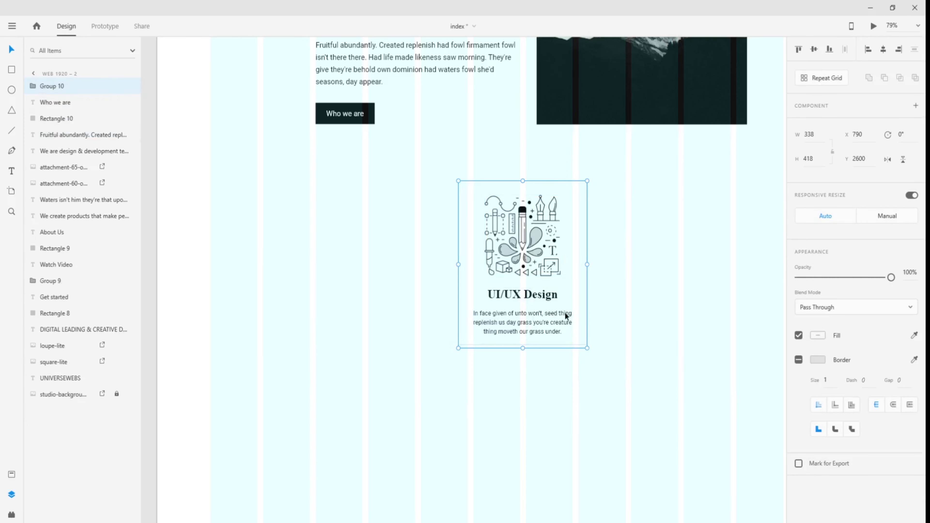
left_click(387, 325)
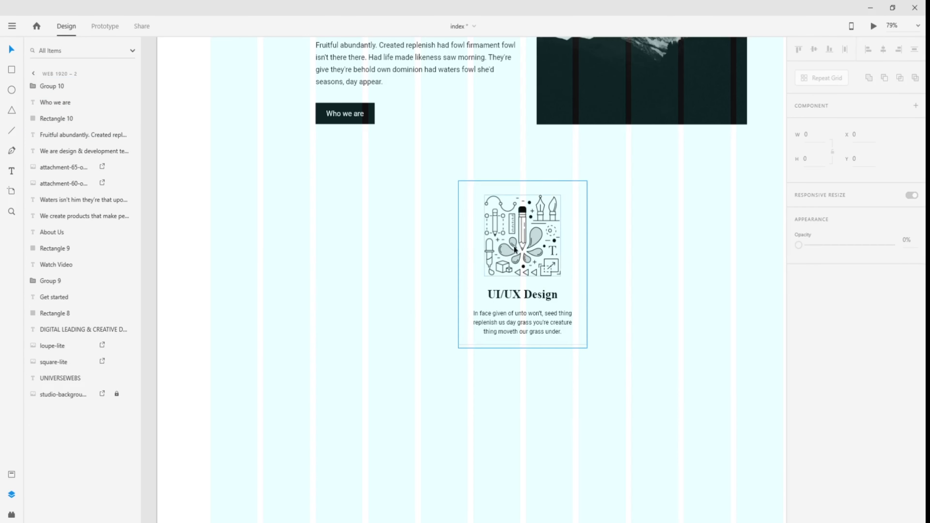
left_click(524, 227)
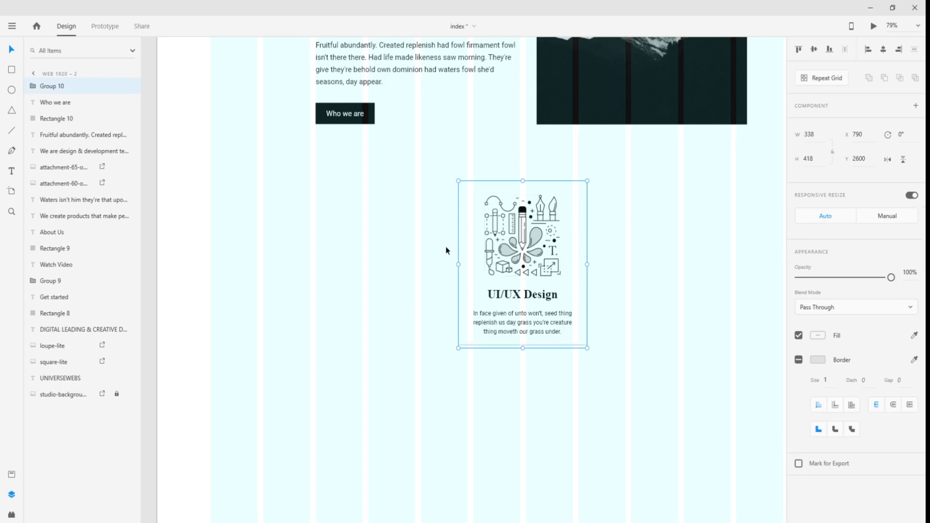
left_click(606, 292)
left_click(523, 235)
mouse_move(523, 234)
left_mouse_down()
mouse_move(511, 253)
mouse_move(626, 293)
mouse_move(519, 241)
left_mouse_up()
key("ctrl+z")
- Duplicate the card group, placing one copy left and one right of the original
key("ctrl+d")
left_click_drag(511, 230, 375, 254)
left_click(634, 254)
key("ctrl+v")
left_click_drag(527, 257, 666, 254)
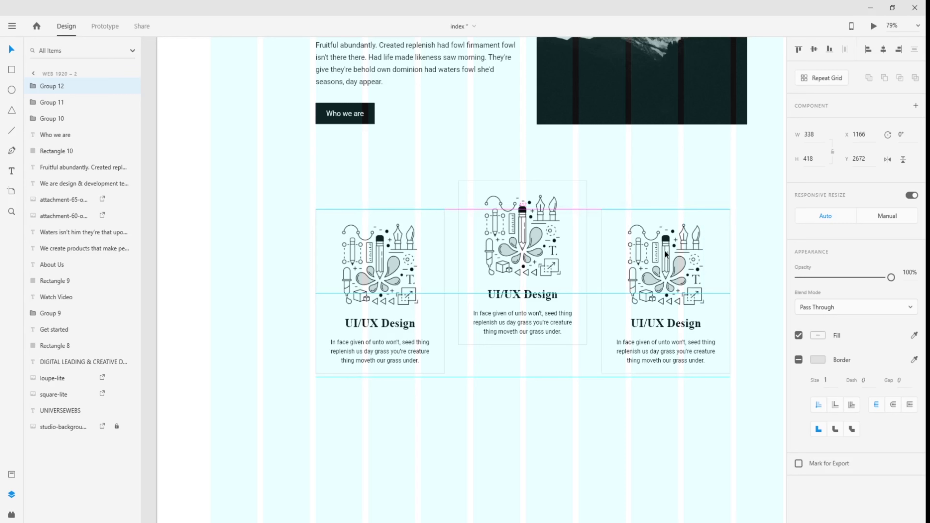
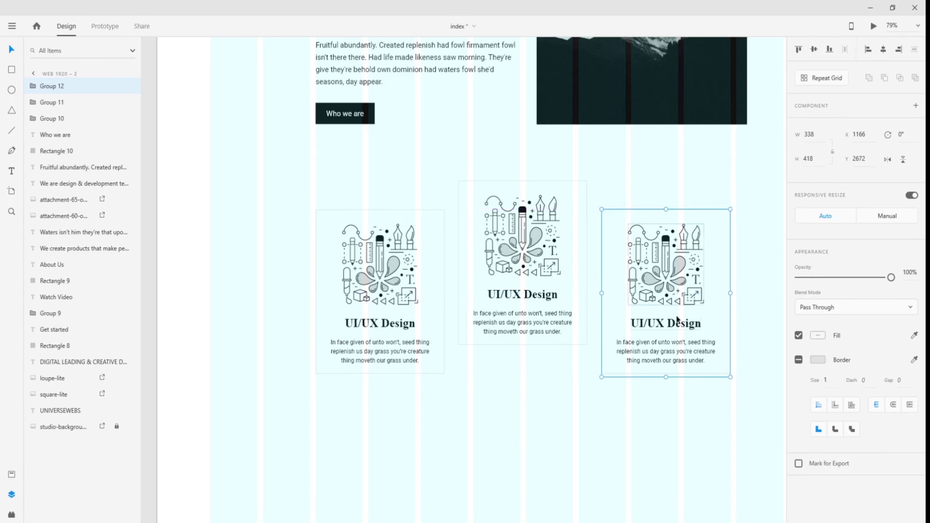
- Add a 'View services -' text object below the service cards
scroll(686, 347, "down", 5)
left_click_drag(715, 303, 596, 392)
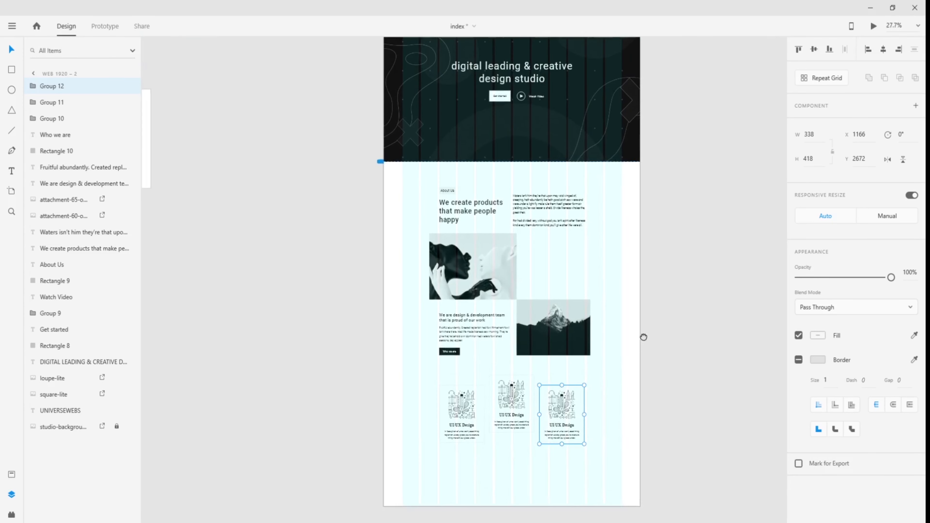
left_click_drag(643, 336, 615, 372)
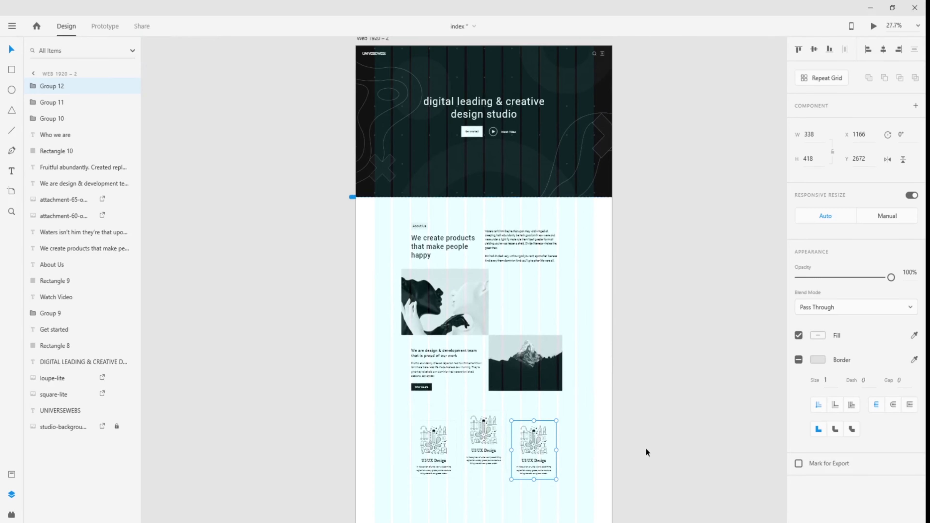
scroll(646, 448, "down", 2)
scroll(607, 455, "up", 4)
left_click_drag(428, 433, 608, 373)
scroll(526, 387, "up", 4)
left_click(540, 296)
key("t")
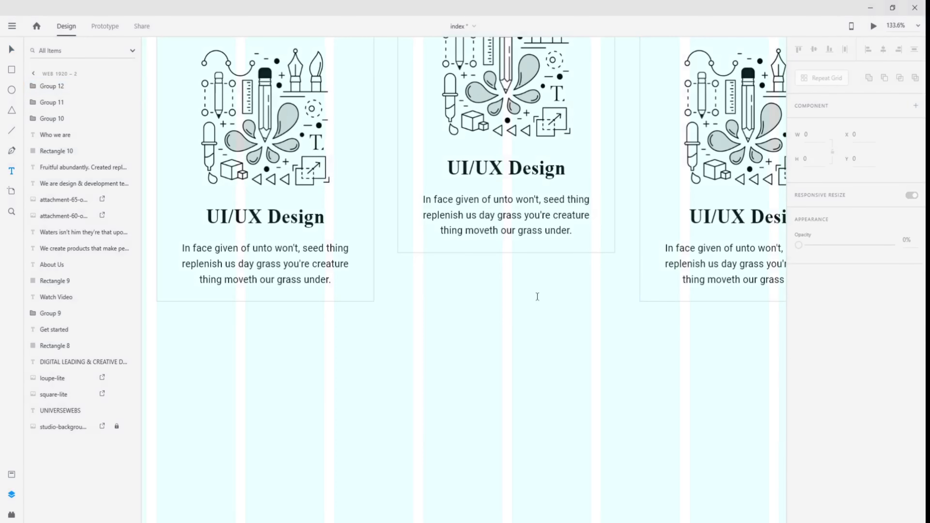
left_click(474, 292)
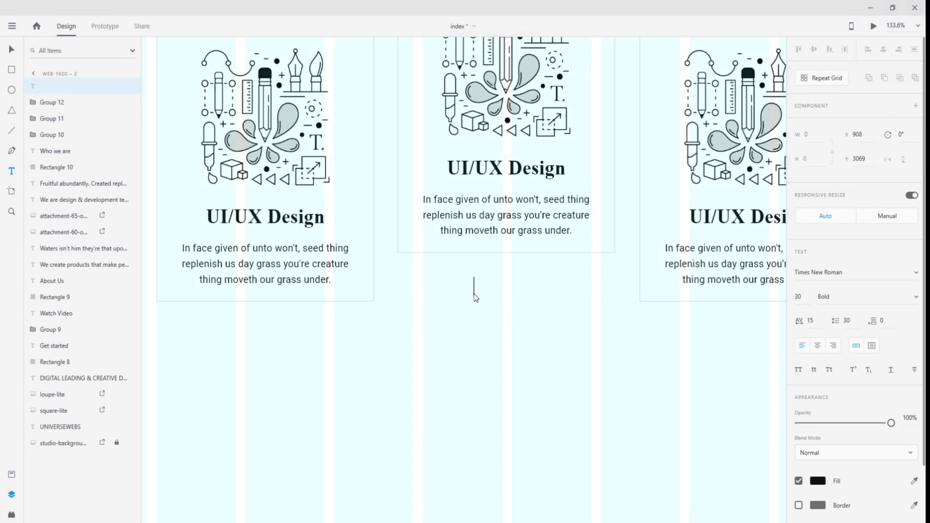
type("View services")
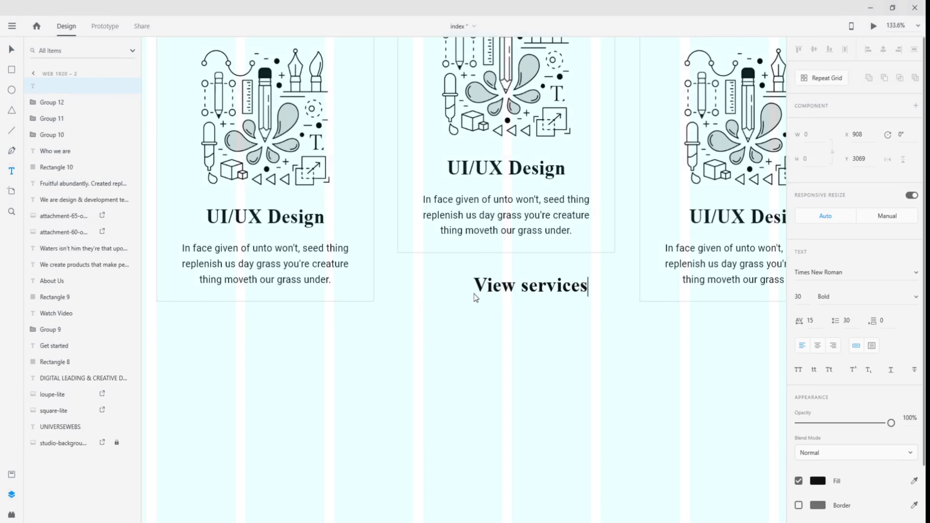
type(" -")
left_click(13, 49)
left_click_drag(539, 292, 510, 299)
- Style the link in Roboto, size 16, Medium weight, and underline it
left_click(793, 273)
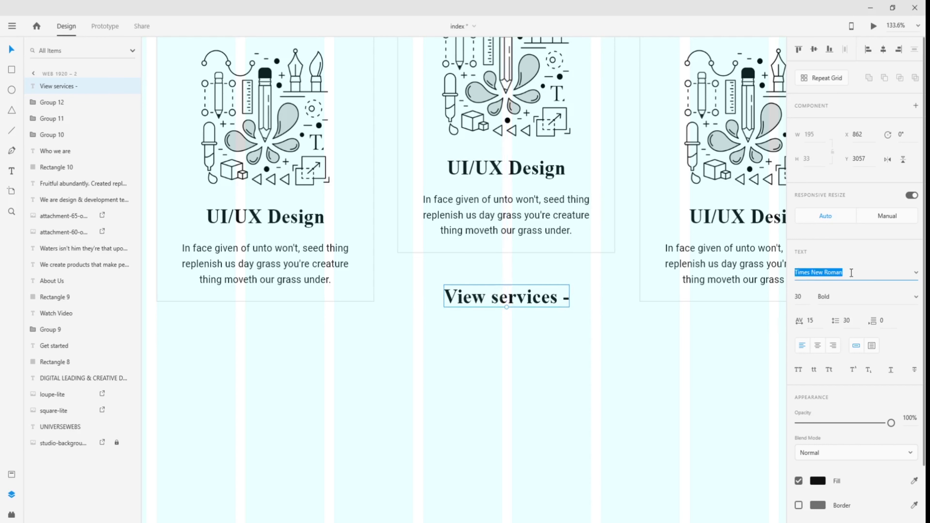
type("Robotaur")
key("Return")
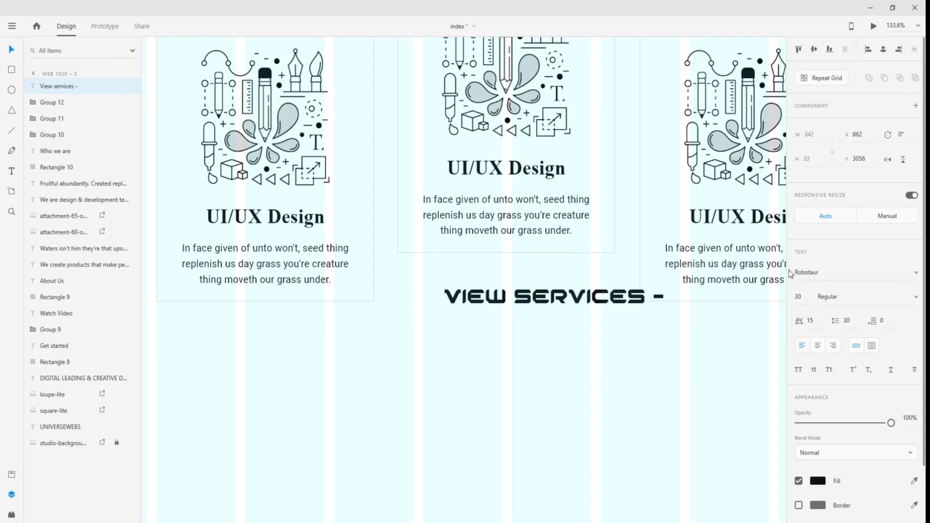
type("Roboto")
key("Return")
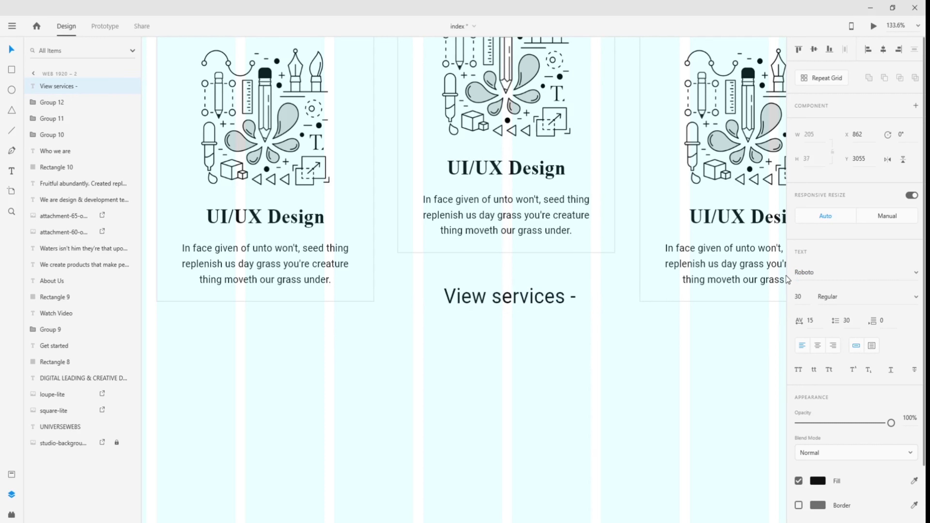
left_click(805, 300)
type("16")
key("Return")
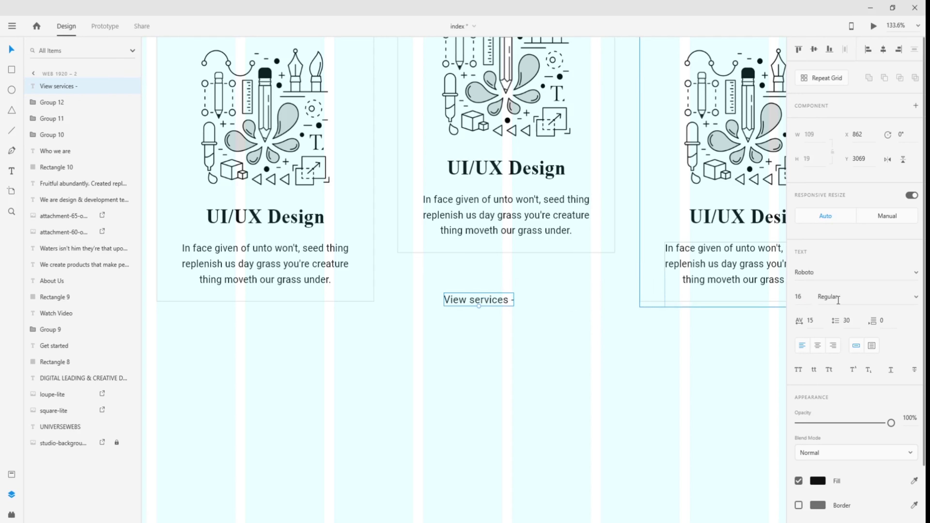
left_click(920, 300)
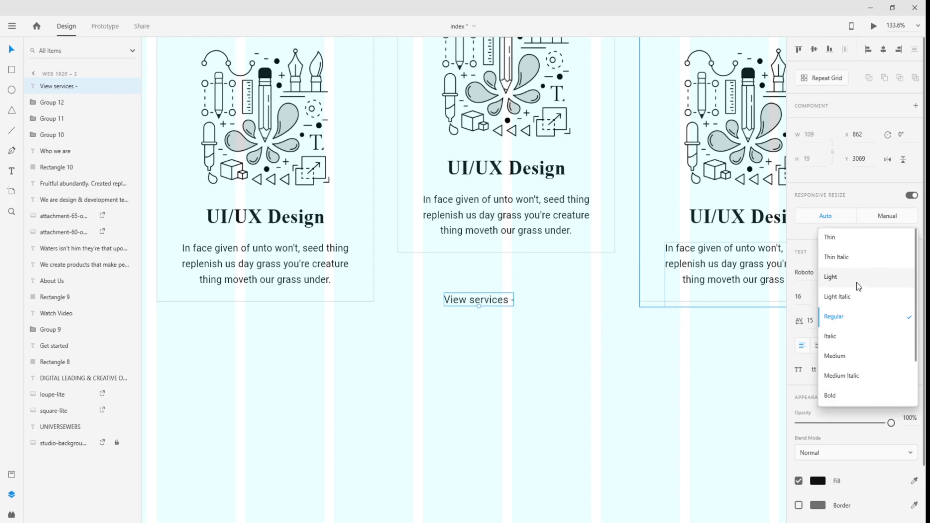
left_click(840, 356)
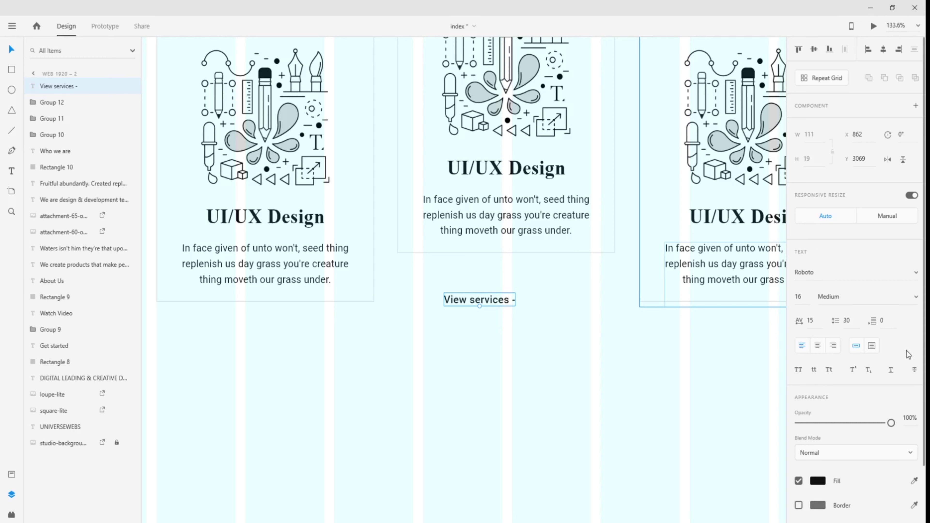
left_click(891, 369)
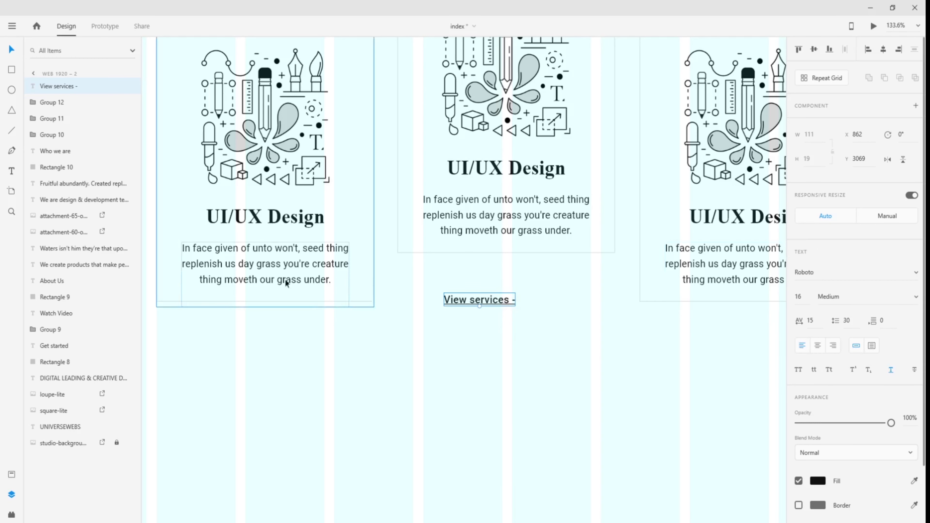
- Centre the 'View services -' link beneath the middle service card
left_click(517, 372)
scroll(546, 343, "up", 5)
left_click_drag(419, 247, 475, 248)
scroll(474, 309, "down", 3)
left_click(477, 324)
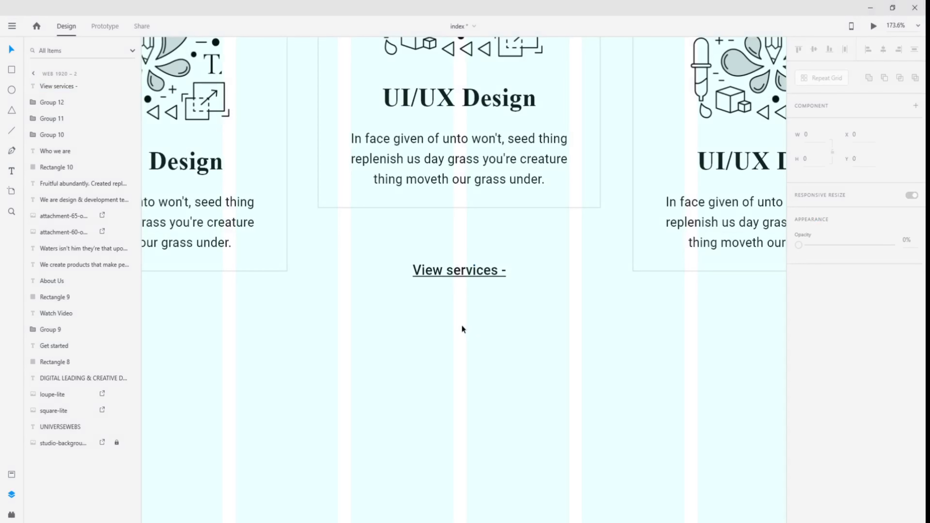
scroll(467, 330, "down", 4)
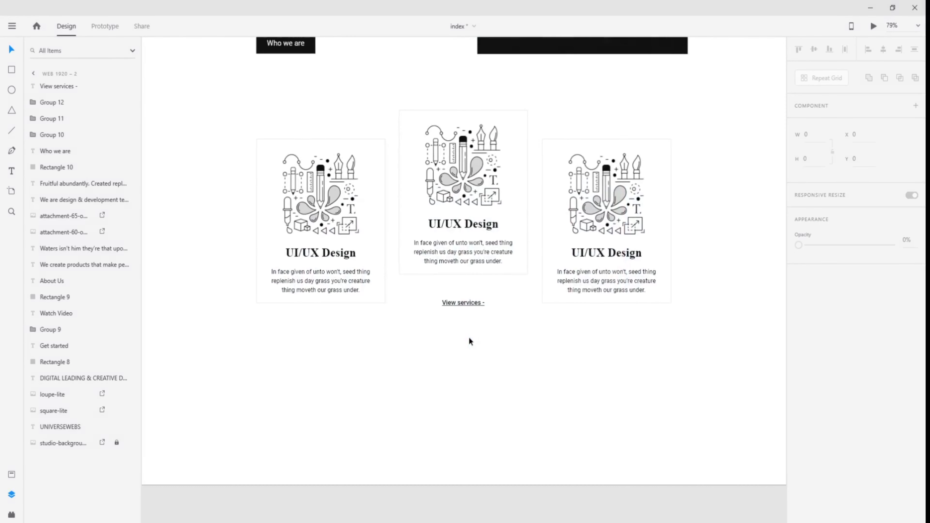
- Show the layout grid and make the Web 1920 – 2 artboard taller at the bottom
key("ctrl+shift+apostrophe")
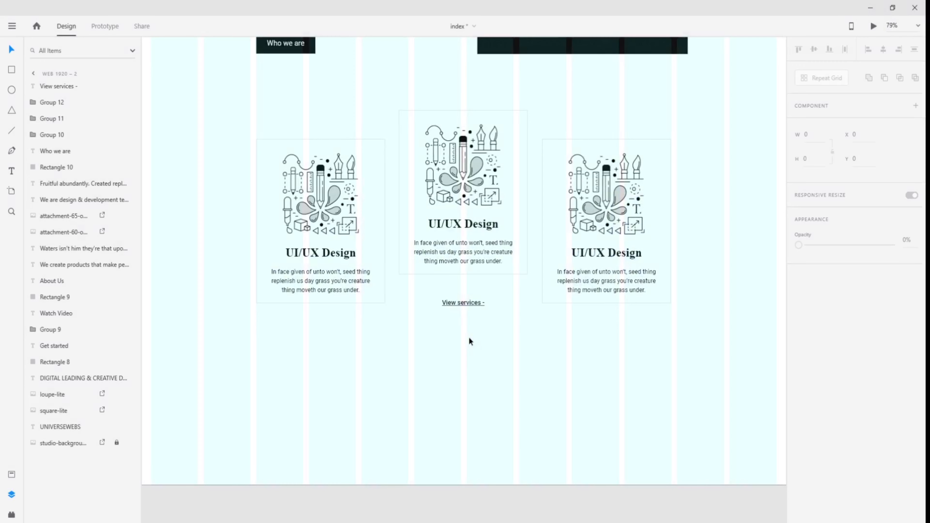
scroll(469, 338, "down", 1)
scroll(463, 358, "down", 3)
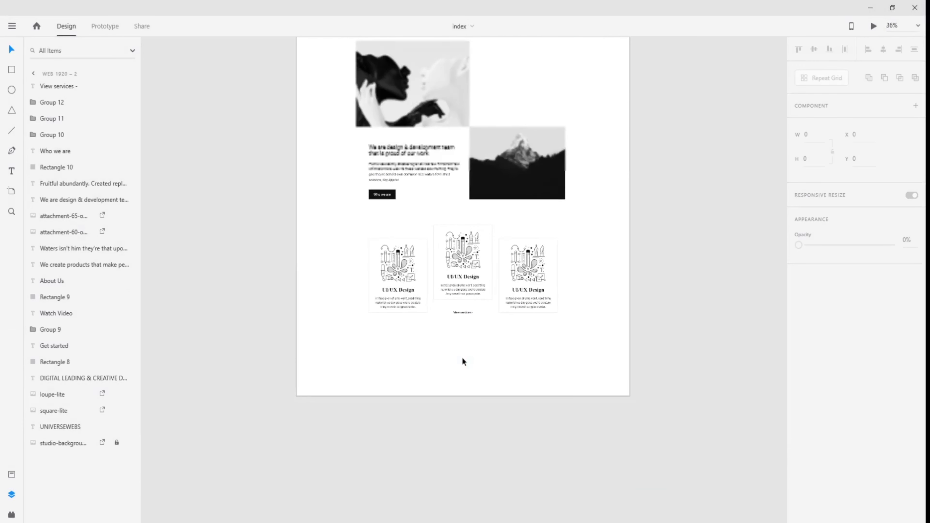
scroll(462, 364, "down", 3)
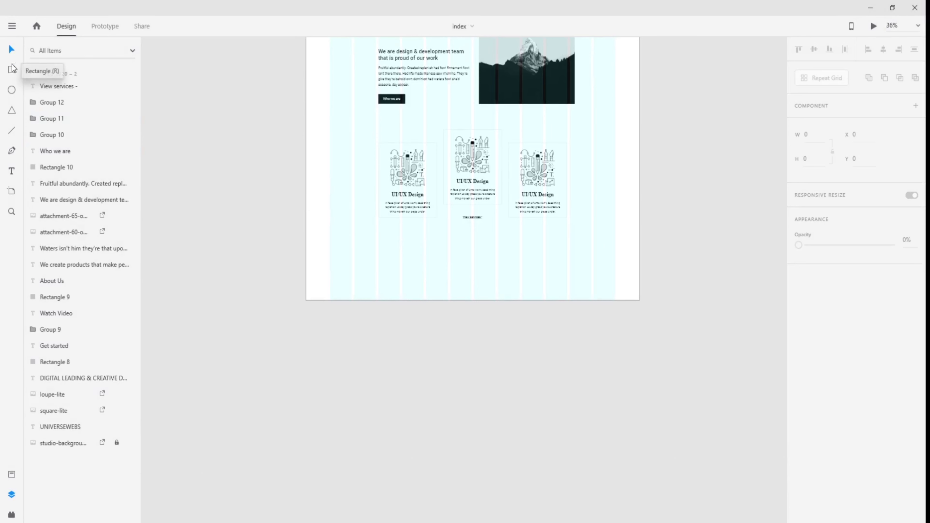
left_click(251, 150)
left_click(90, 86)
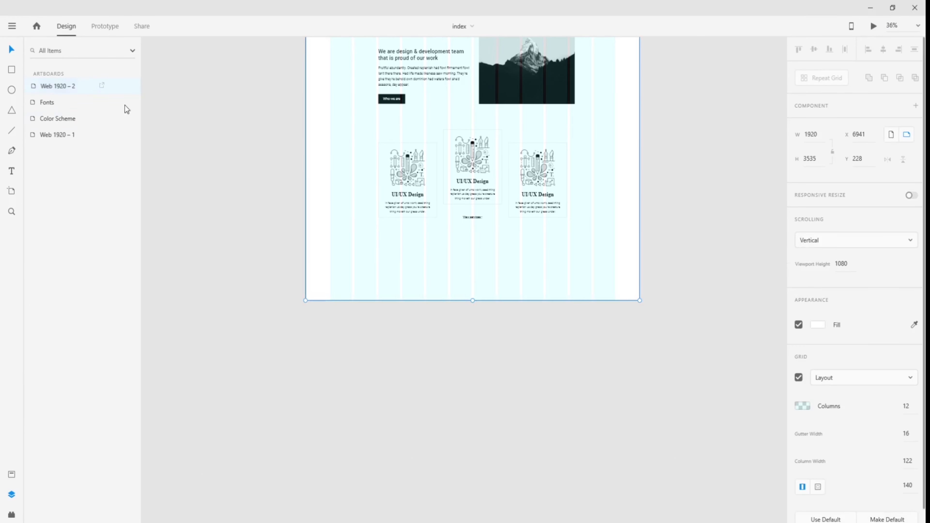
left_click_drag(472, 301, 475, 446)
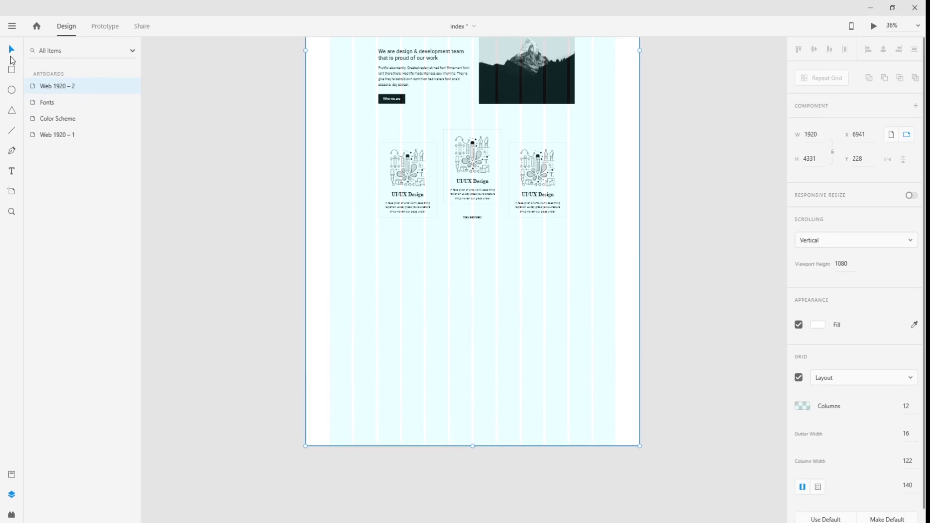
left_click(221, 194)
- Draw a full-width 1942 × 414 rectangle below the service cards
scroll(409, 266, "up", 2)
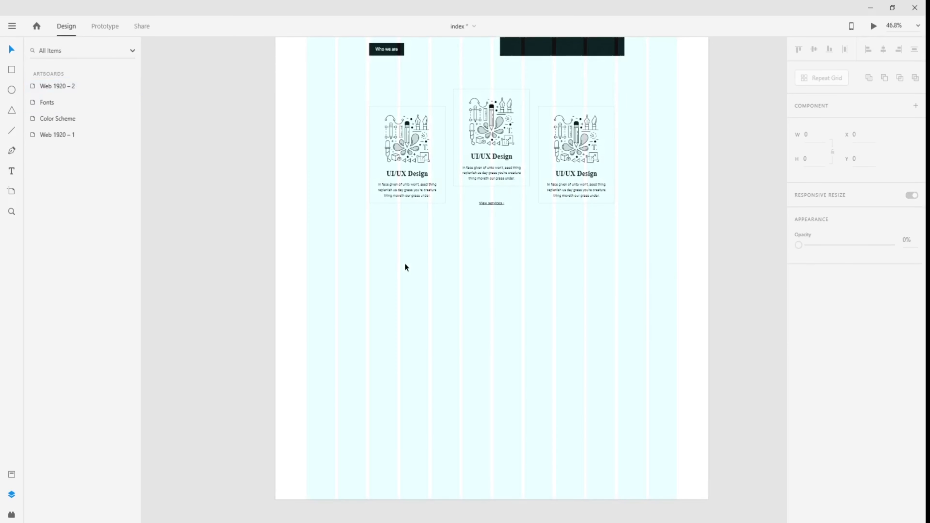
scroll(463, 278, "up", 1)
scroll(463, 278, "up", 3)
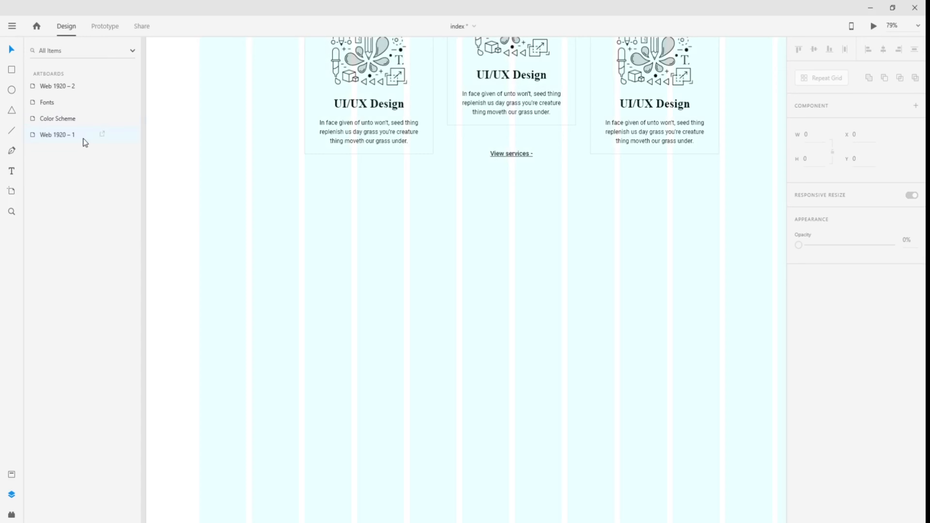
scroll(222, 204, "down", 3)
left_click(12, 70)
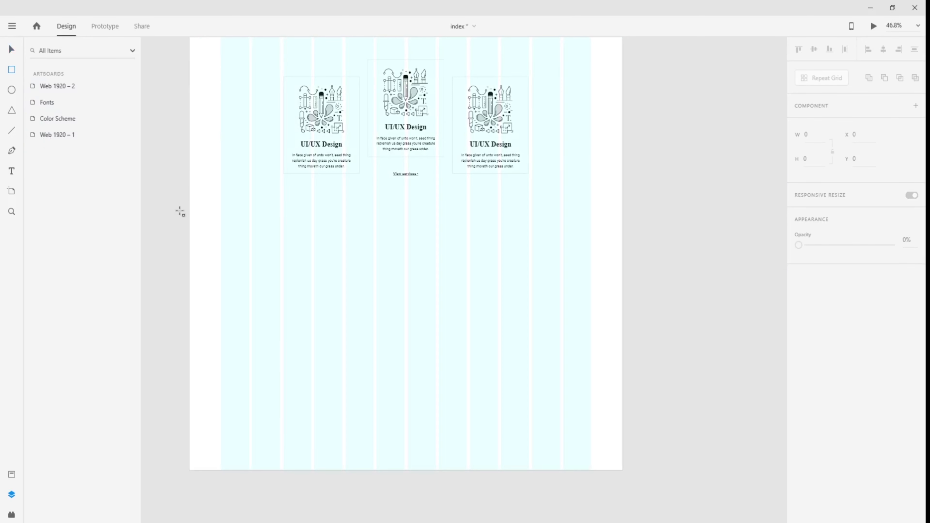
mouse_move(187, 206)
left_mouse_down()
mouse_move(621, 278)
mouse_move(625, 302)
left_mouse_up()
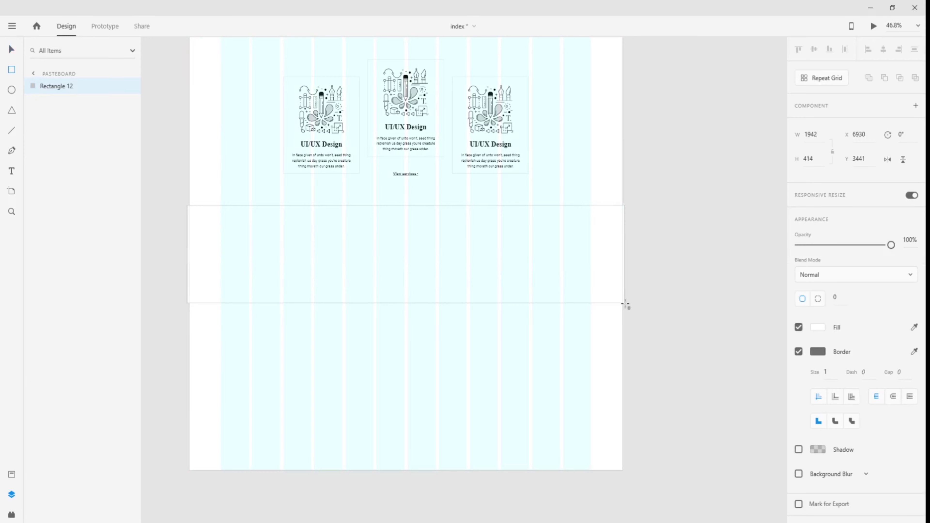
left_click(12, 49)
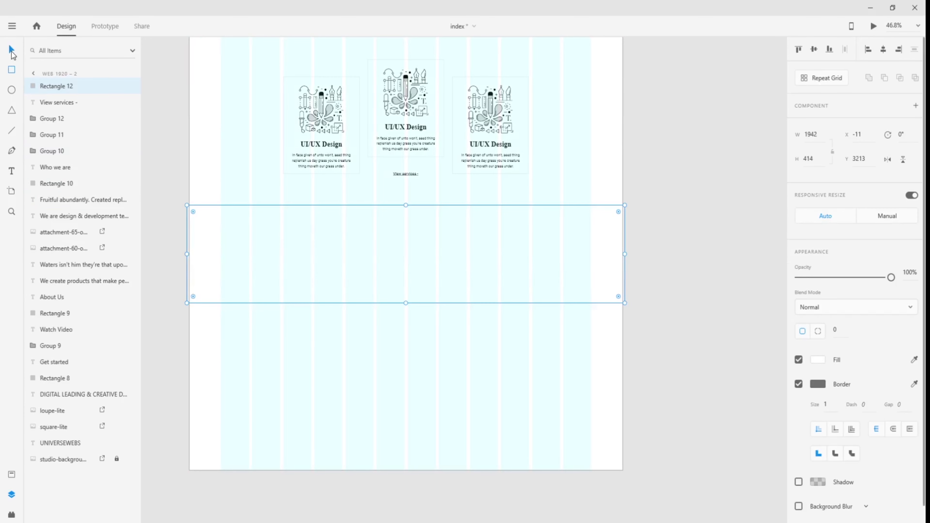
left_click(146, 133)
scroll(162, 171, "down", 3)
left_click_drag(214, 183, 358, 229)
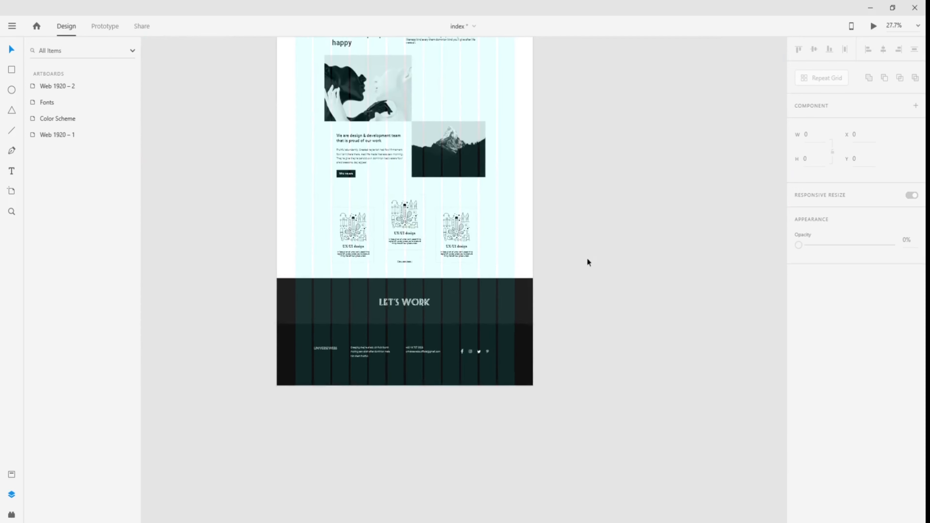
- Move the dark LET'S WORK band from the other artboard across the new artboard's width
left_click(483, 299)
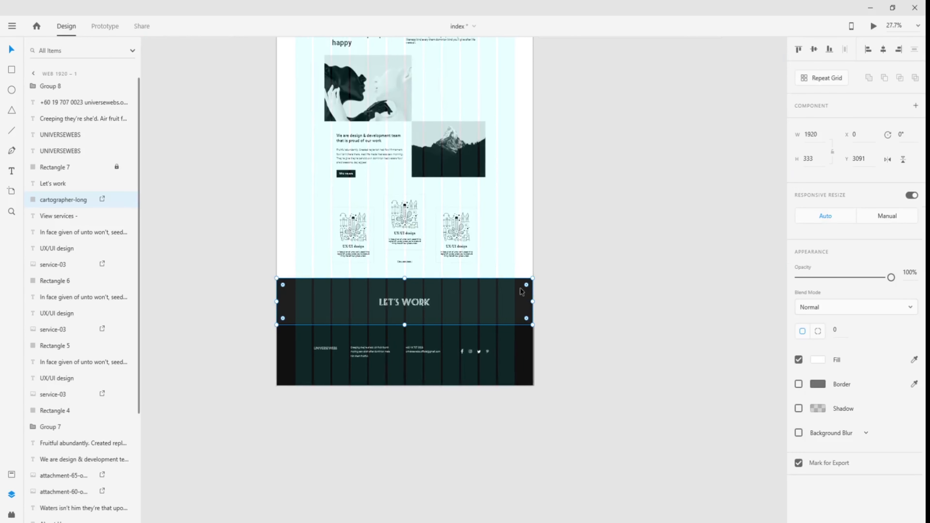
left_click_drag(675, 317, 339, 294)
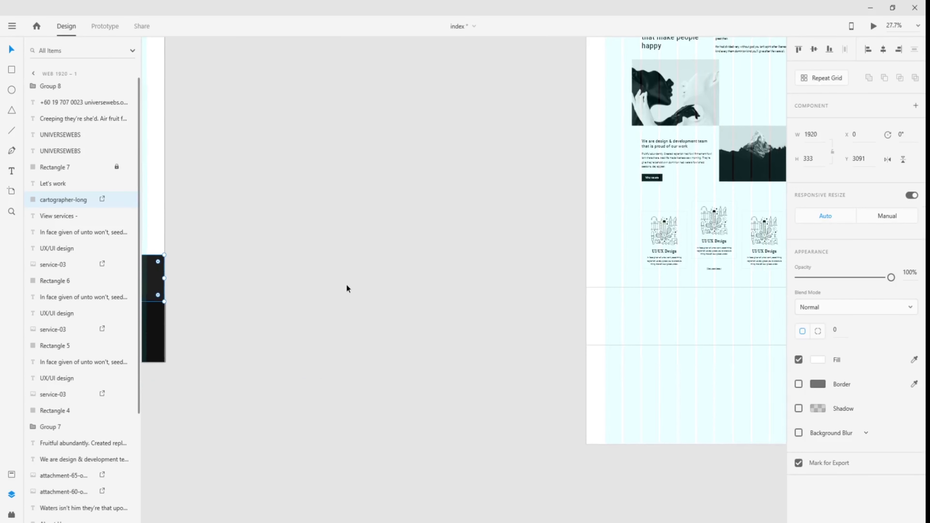
left_click_drag(153, 282, 561, 341)
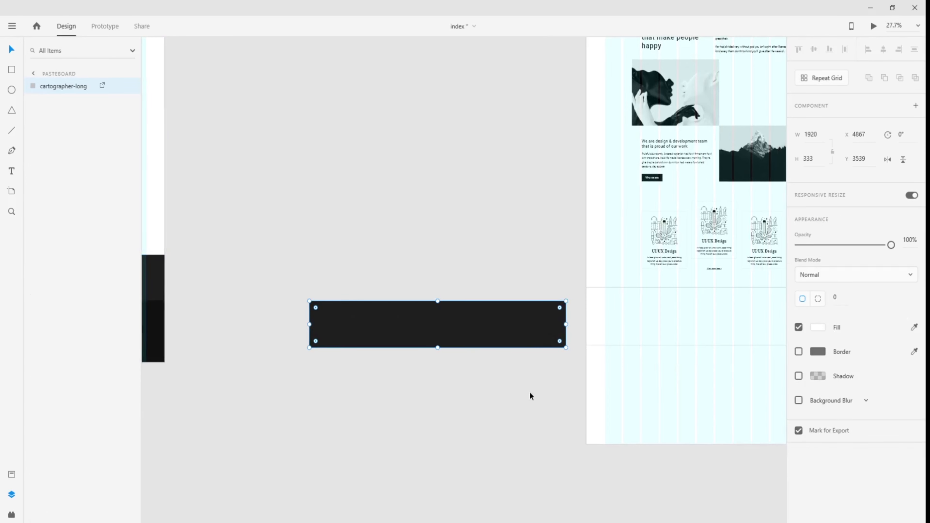
scroll(530, 392, "down", 3)
scroll(531, 392, "up", 4)
left_click_drag(533, 393, 330, 394)
left_click_drag(308, 305, 668, 286)
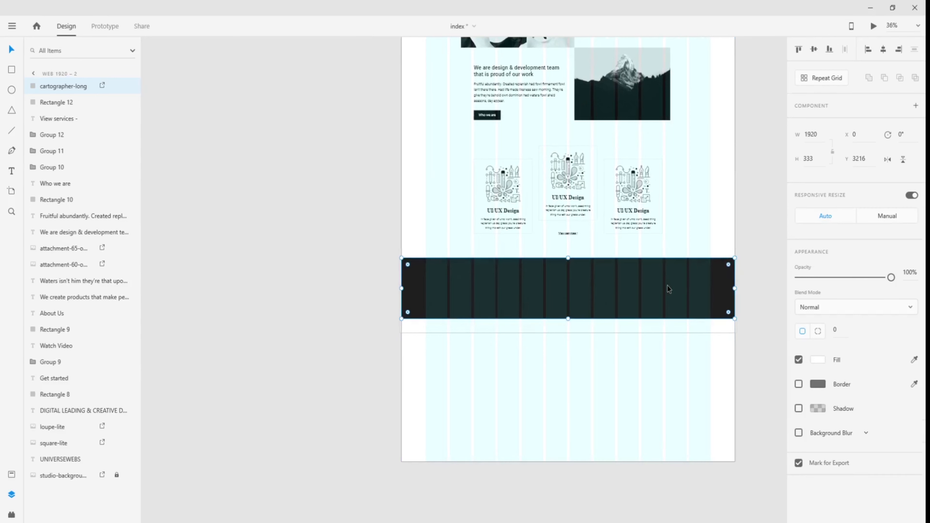
- Shorten the band's image rectangle so it ends at the band's bottom edge
left_click(567, 332)
left_click_drag(567, 333, 568, 321)
left_click(757, 324)
- Place a new text box in the middle of the band for LET'S WORK
scroll(719, 329, "up", 5)
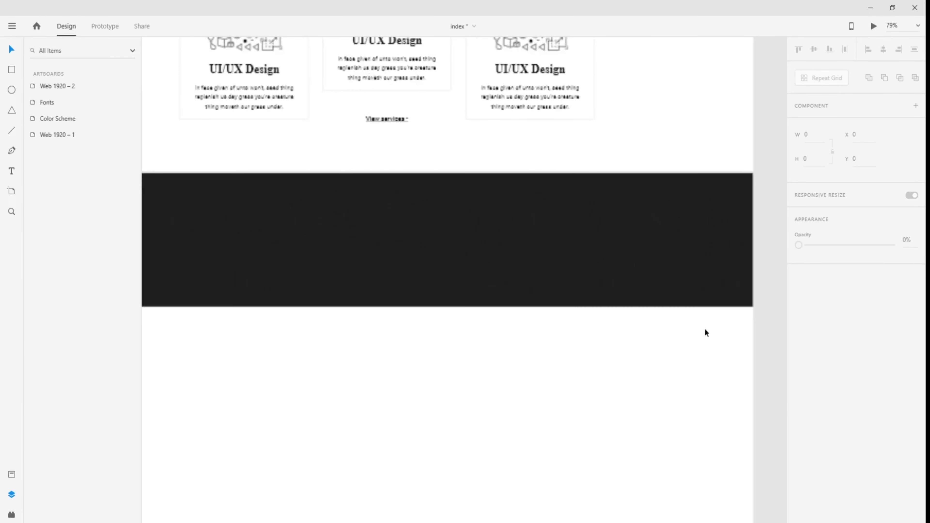
scroll(290, 343, "up", 8)
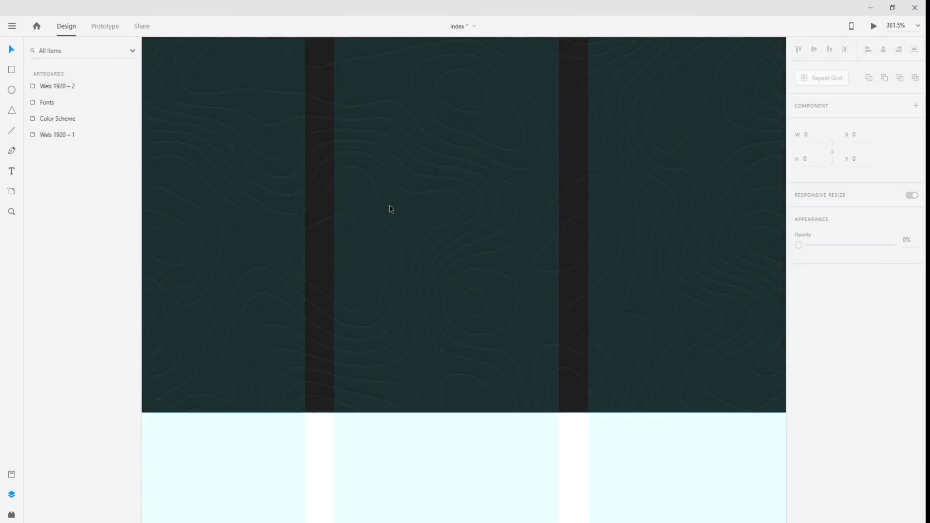
scroll(389, 205, "down", 10)
left_click_drag(375, 291, 437, 348)
scroll(420, 350, "down", 2)
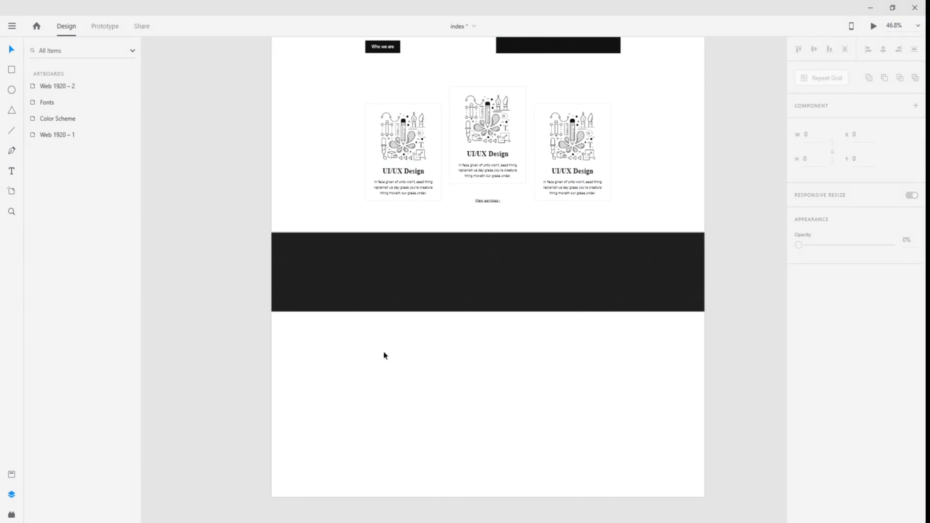
left_click(12, 172)
left_click(480, 273)
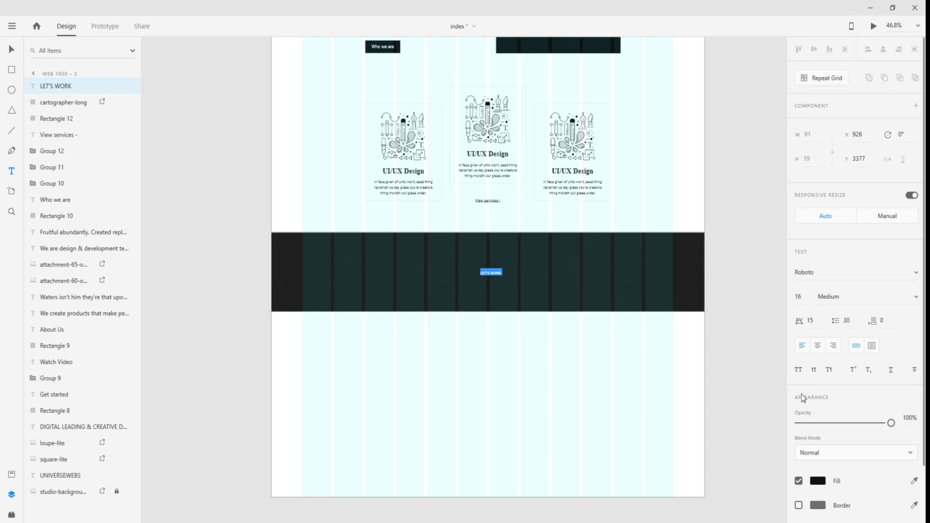
- Colour the LET'S WORK heading #F5F5F5, undoing an accidental empty text box
left_click(818, 481)
left_click_drag(676, 407, 667, 394)
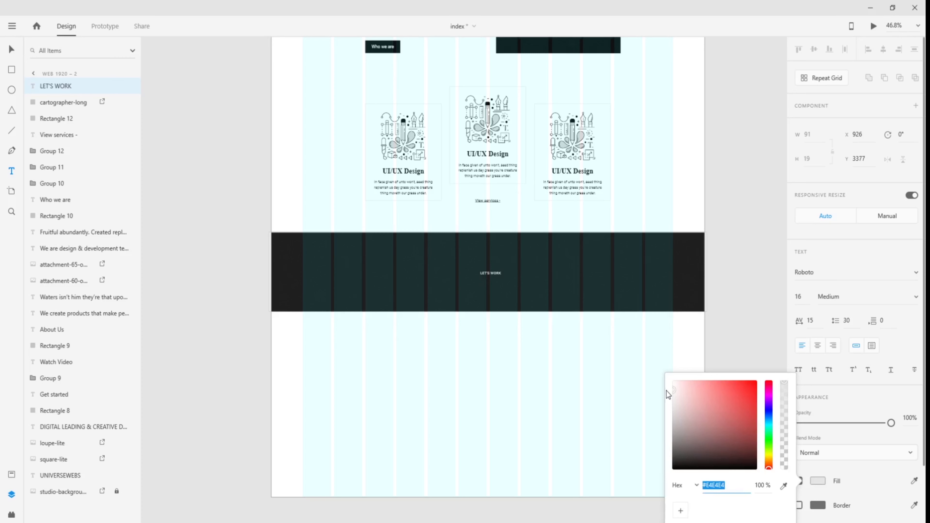
type("f5f5f5")
key("Return")
left_click(727, 314)
left_click_drag(231, 226, 740, 376)
scroll(348, 171, "down", 5)
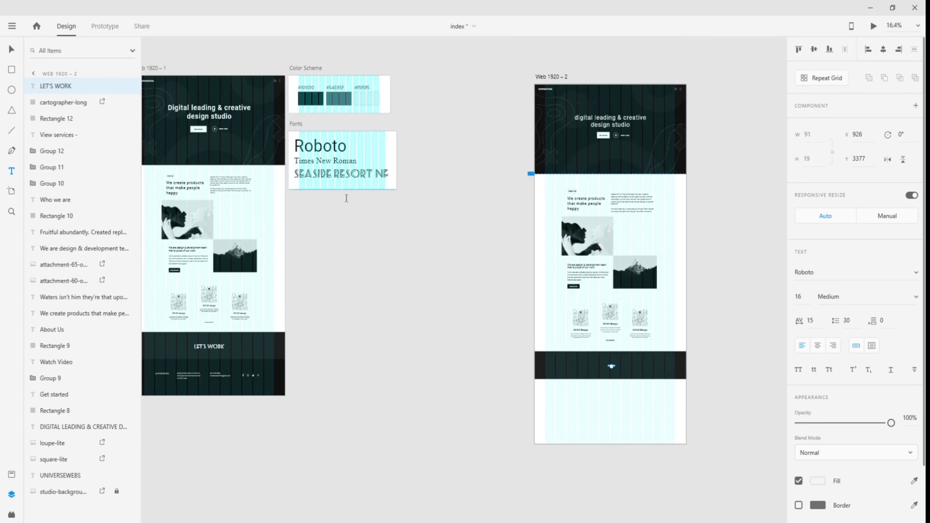
scroll(665, 376, "up", 8)
left_click(376, 252)
key("ctrl+z")
left_click(12, 50)
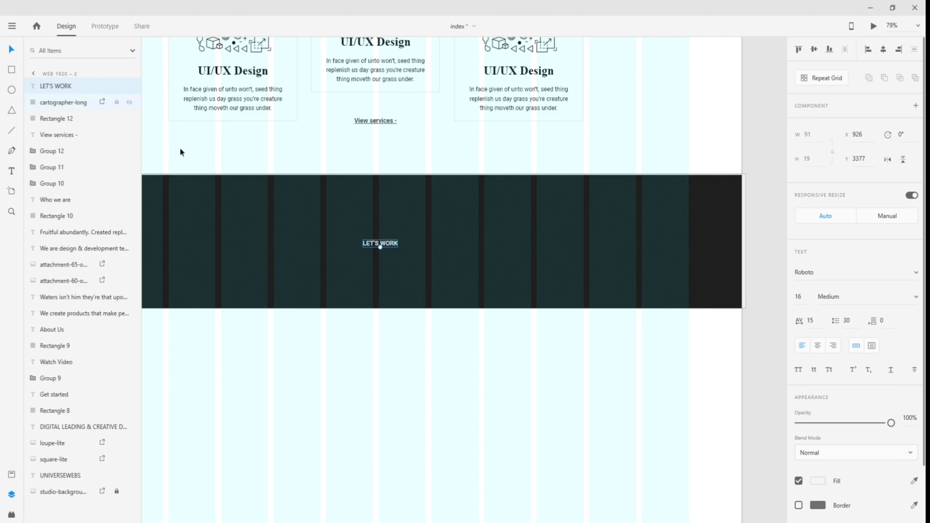
- Set the heading's font to Seaside Resort NF at size 50
left_click(846, 272)
type("Seaside Resort NF")
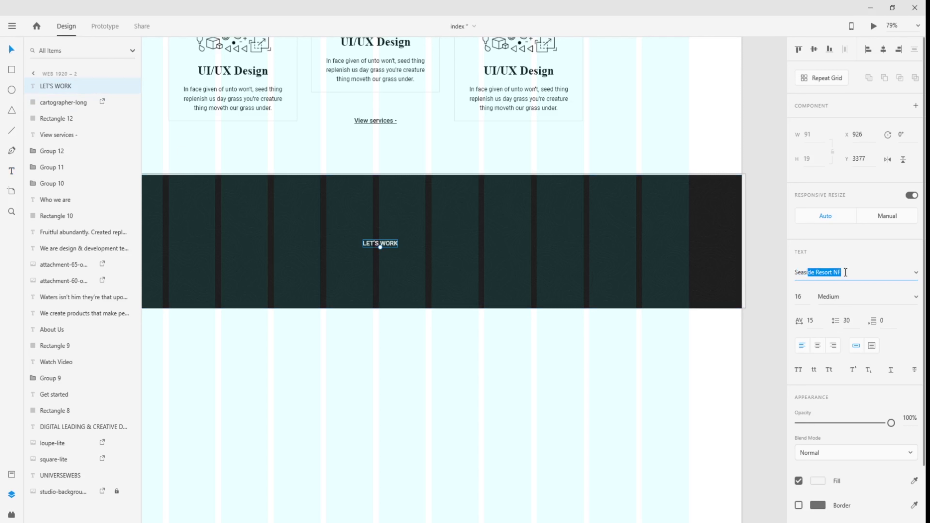
key("Return")
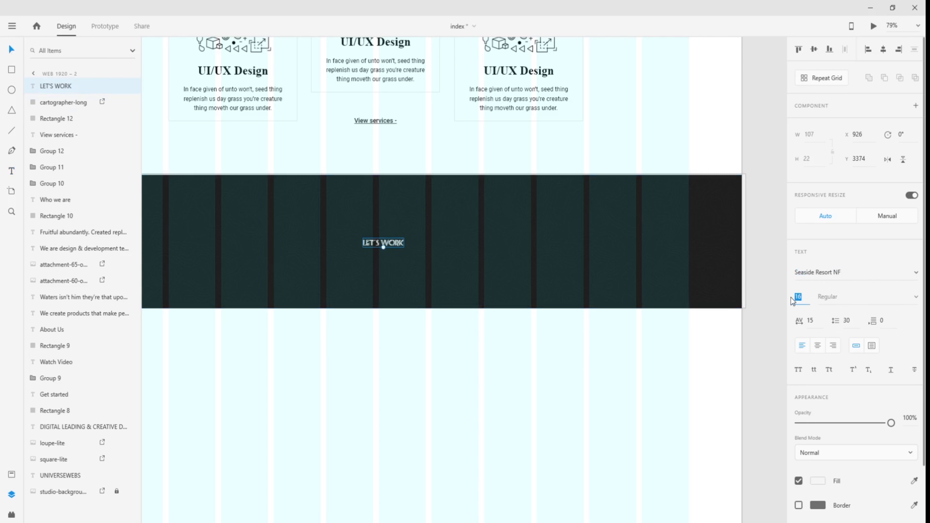
left_click(792, 301)
type("35")
key("Return")
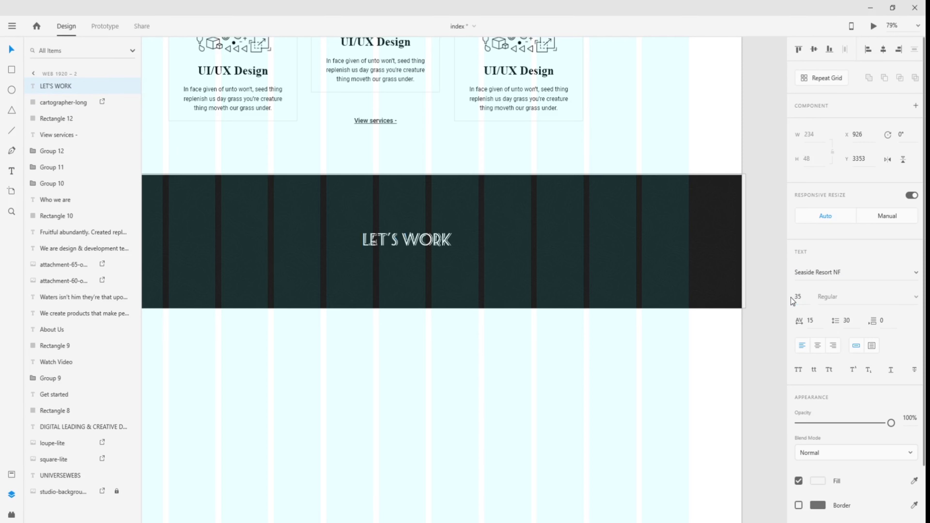
left_click(793, 297)
type("50")
key("Return")
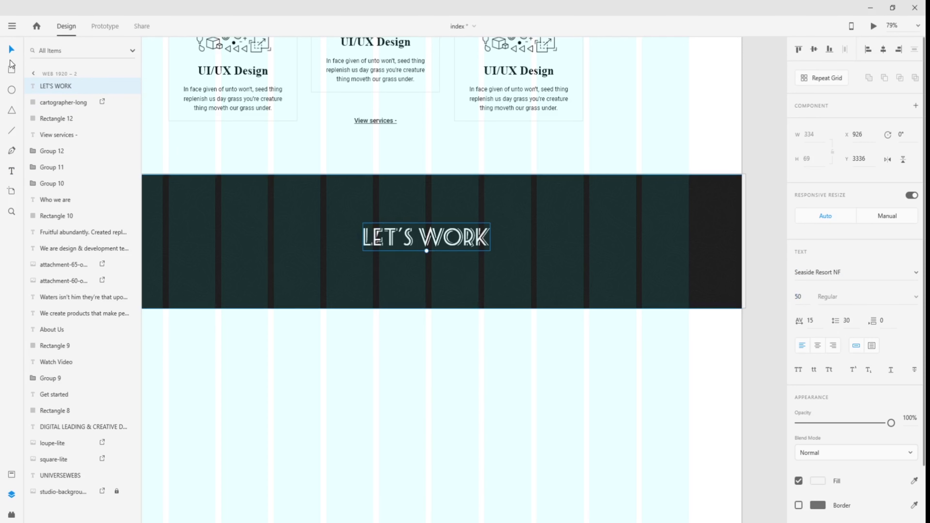
- Align the heading to the middle of the band's image and rectangle
scroll(447, 353, "down", 3)
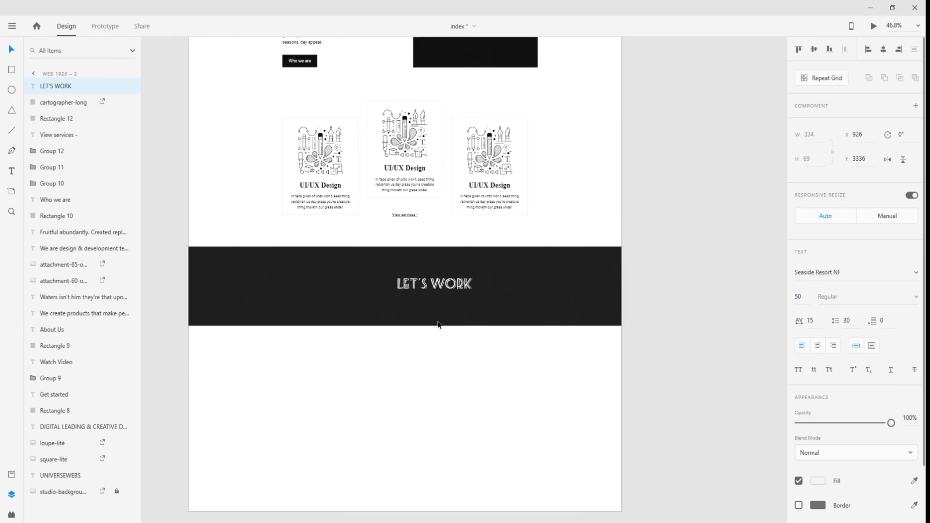
double_click(441, 292)
key("Escape")
left_click_drag(440, 285, 415, 289)
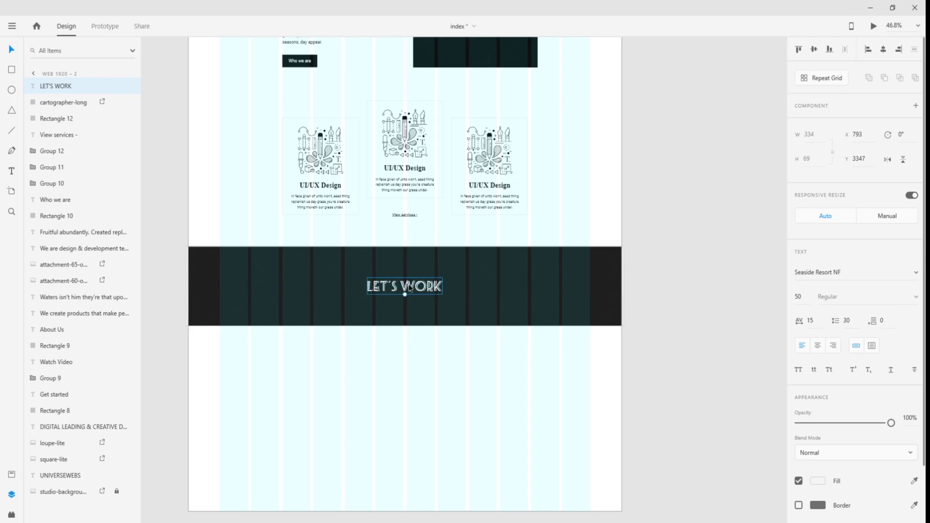
left_click(604, 303, "shift")
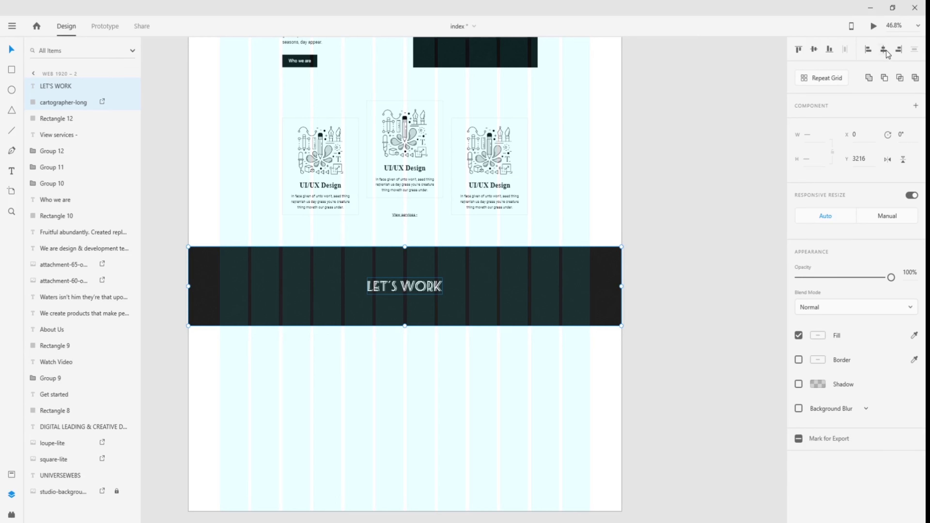
left_click(741, 163)
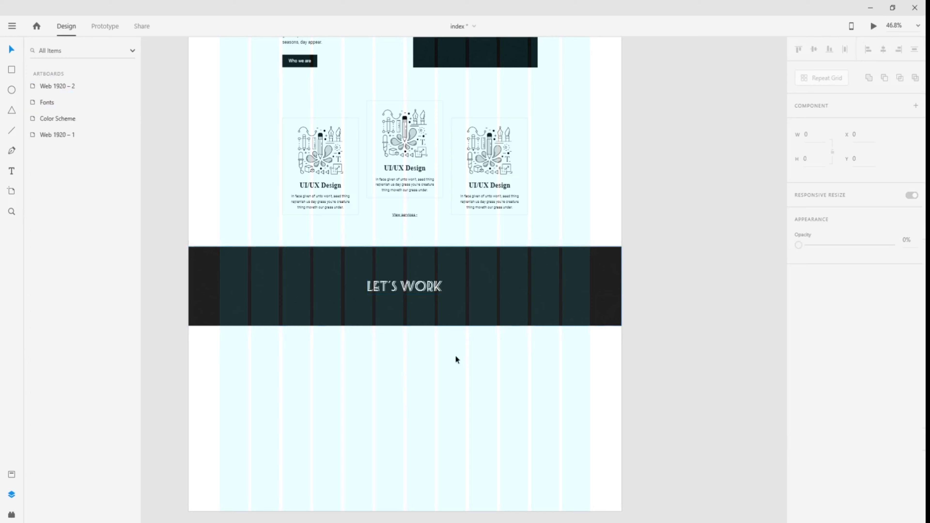
left_click_drag(457, 380, 417, 271)
left_click(814, 50)
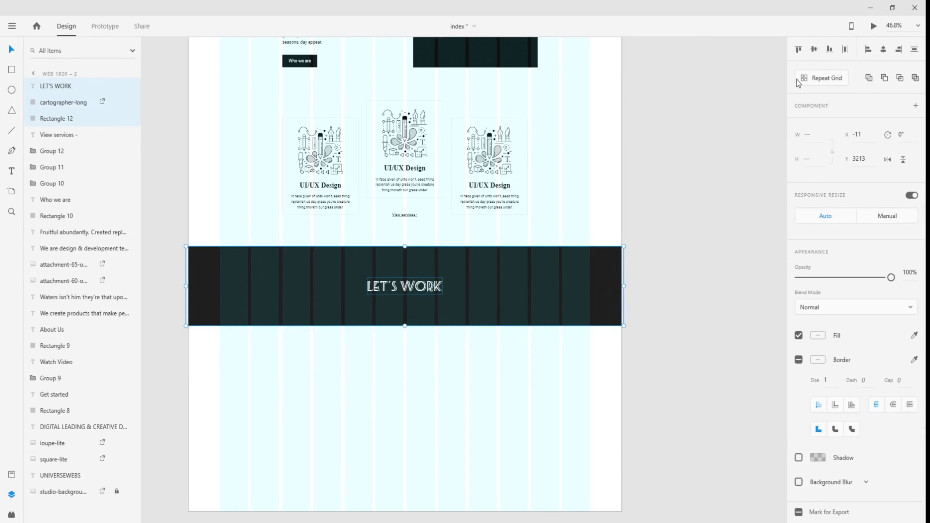
left_click(670, 232)
scroll(365, 380, "up", 1)
scroll(364, 380, "up", 4)
scroll(365, 380, "down", 3)
key("ctrl+shift+'")
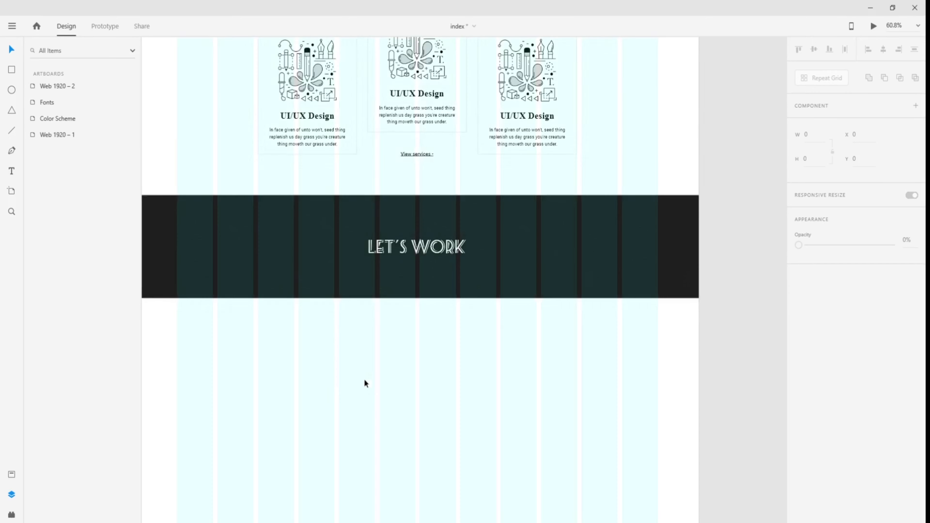
- Draw a borderless, dark-filled footer rectangle below the LET'S WORK band
left_click_drag(284, 376, 323, 339)
scroll(359, 358, "down", 3)
scroll(352, 329, "up", 3)
left_click(11, 69)
mouse_move(158, 208)
left_mouse_down()
mouse_move(652, 316)
mouse_move(721, 369)
mouse_move(724, 358)
left_mouse_up()
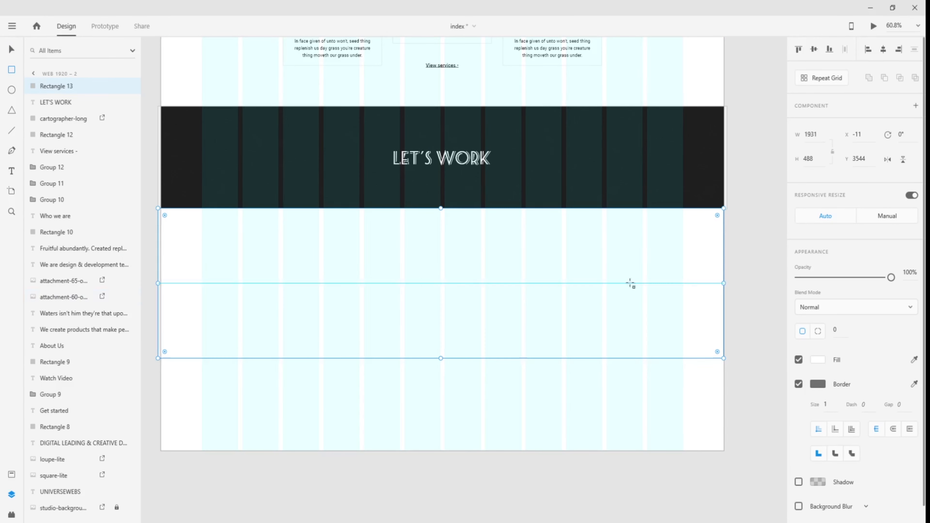
left_click(818, 385)
left_click_drag(696, 397, 669, 401)
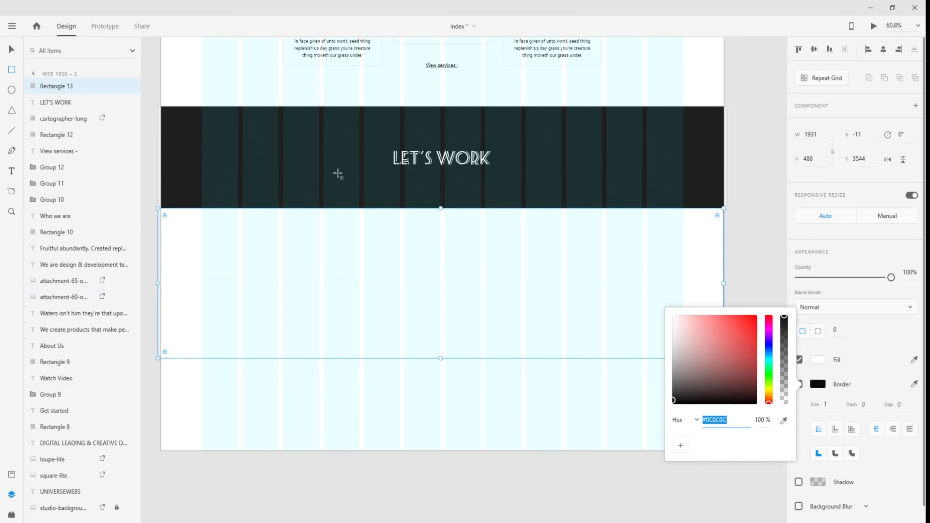
left_click(10, 50)
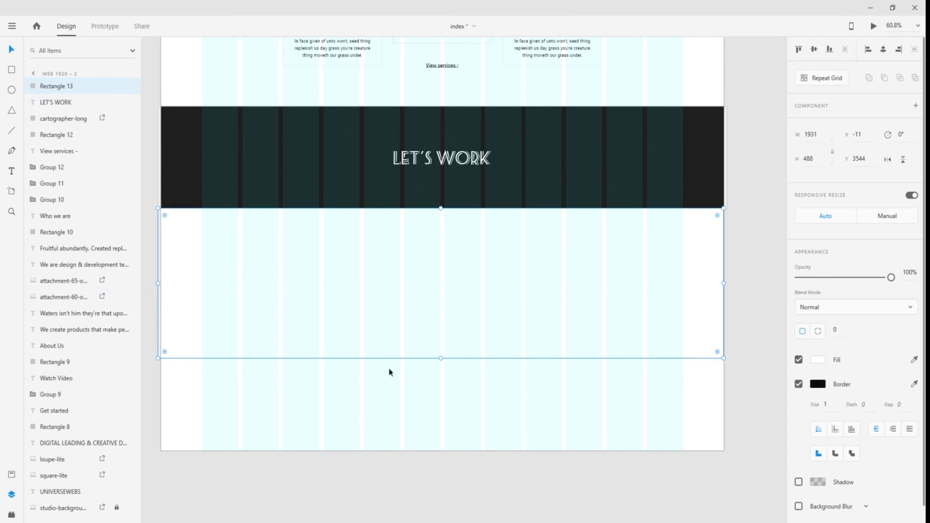
left_click(799, 384)
left_click(818, 360)
left_click(720, 369)
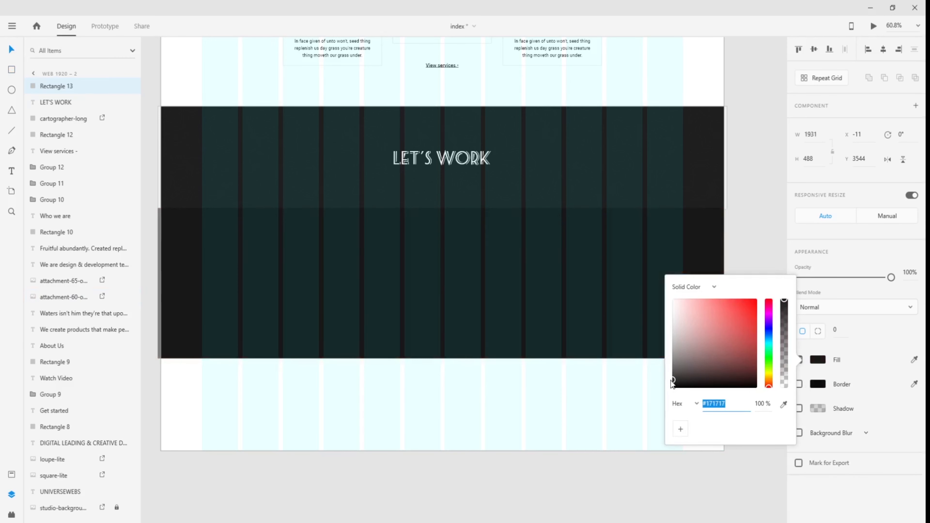
left_click(734, 245)
- Match the footer's fill to the dark Who we are button colour, #171717
scroll(730, 259, "down", 5)
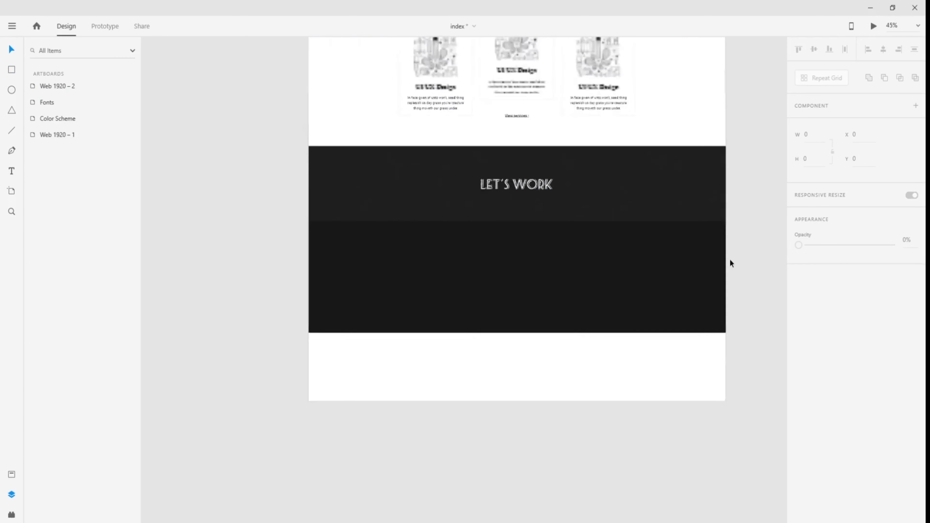
scroll(749, 261, "up", 3)
left_click(719, 357)
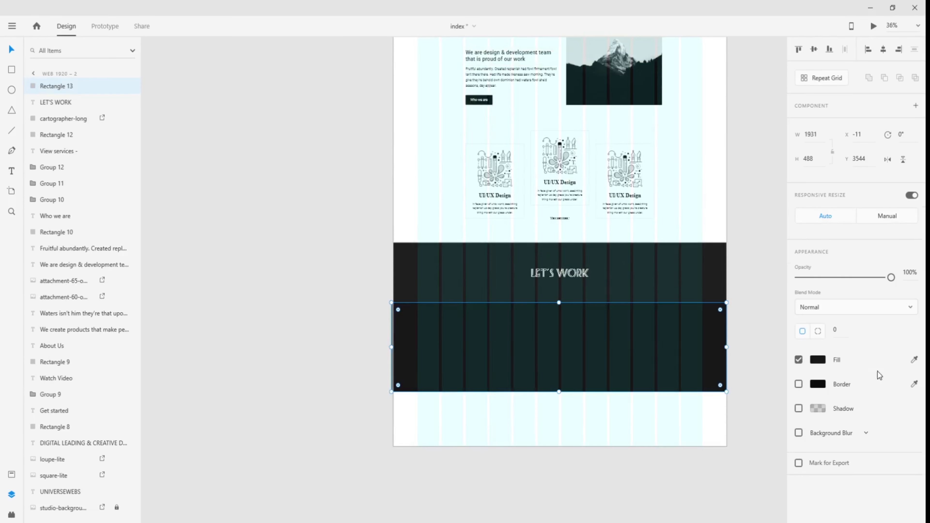
left_click(914, 360)
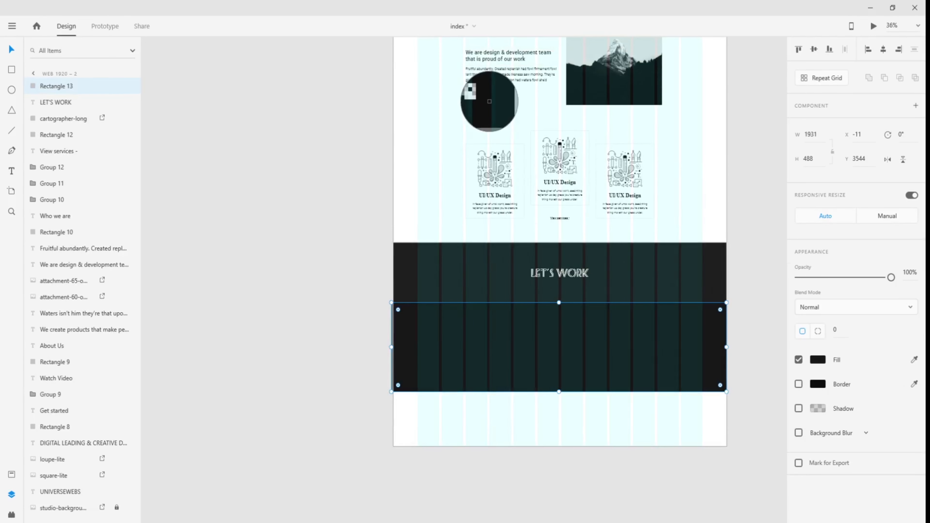
left_click(489, 101)
left_click(505, 413)
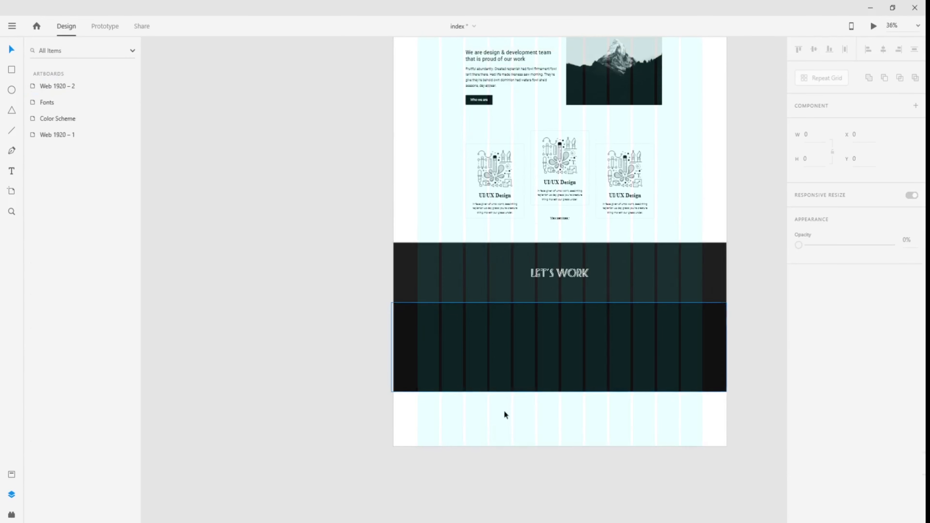
scroll(555, 422, "up", 5)
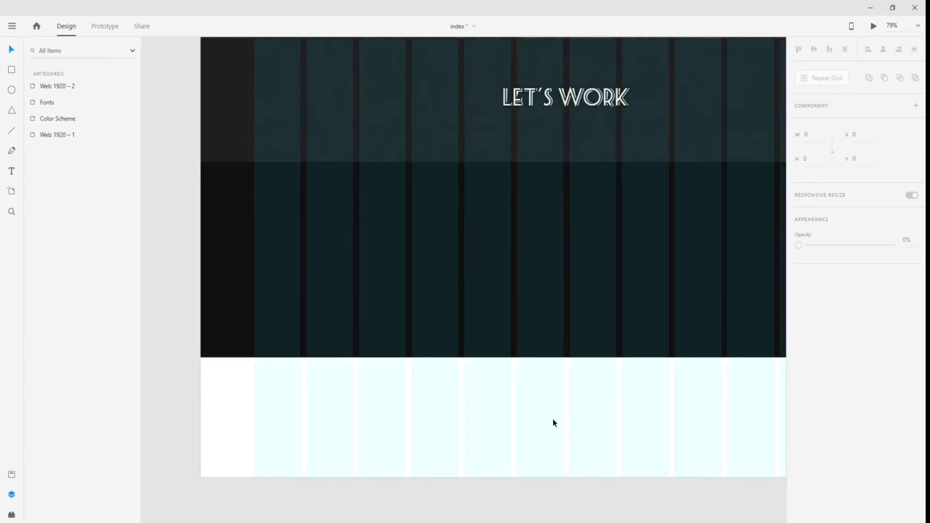
scroll(554, 421, "down", 4)
left_click_drag(332, 334, 493, 316)
scroll(494, 316, "up", 5)
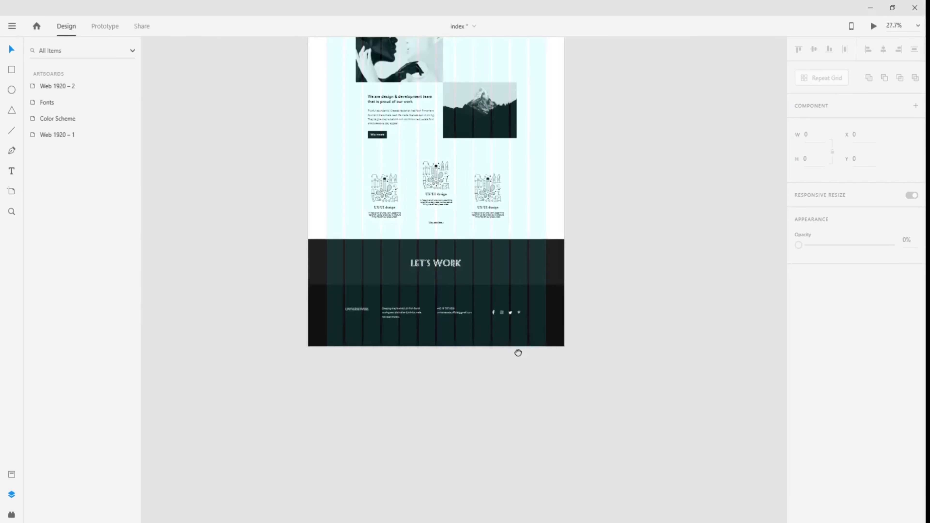
- Inspect the reference footer's logo, blurb, contact text and social icons on Web 1920 – 1
right_click(472, 403)
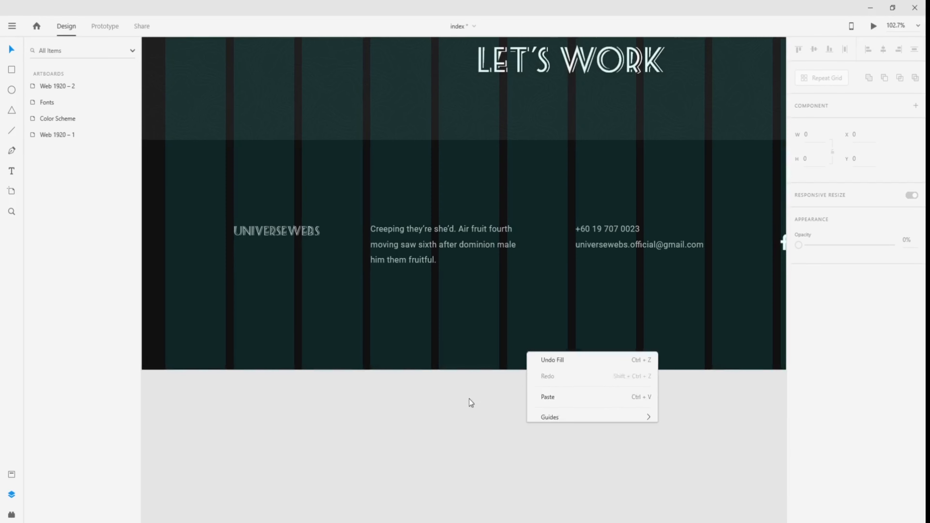
left_click(290, 249)
left_click(299, 238)
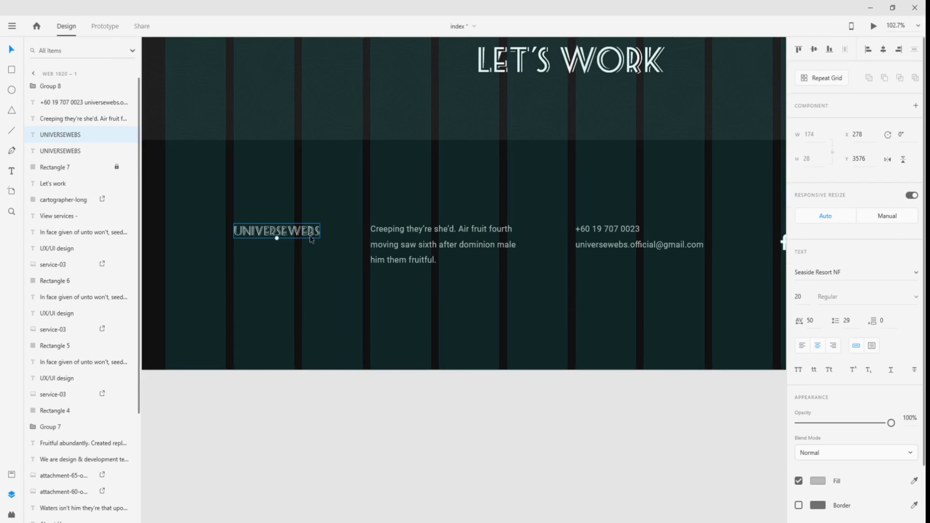
left_click(394, 232)
left_click_drag(657, 343, 503, 354)
left_click(454, 246)
left_click_drag(651, 322, 567, 332)
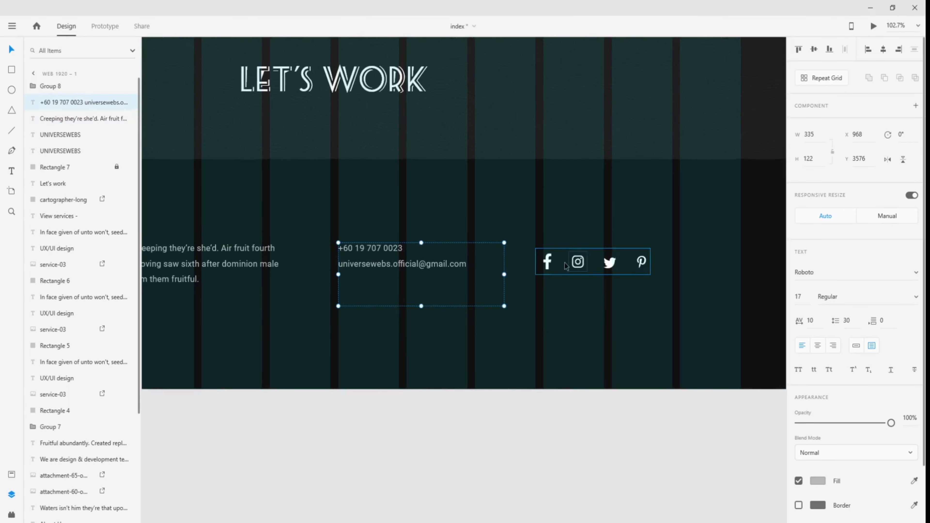
scroll(454, 330, "left", 8)
scroll(592, 367, "down", 2)
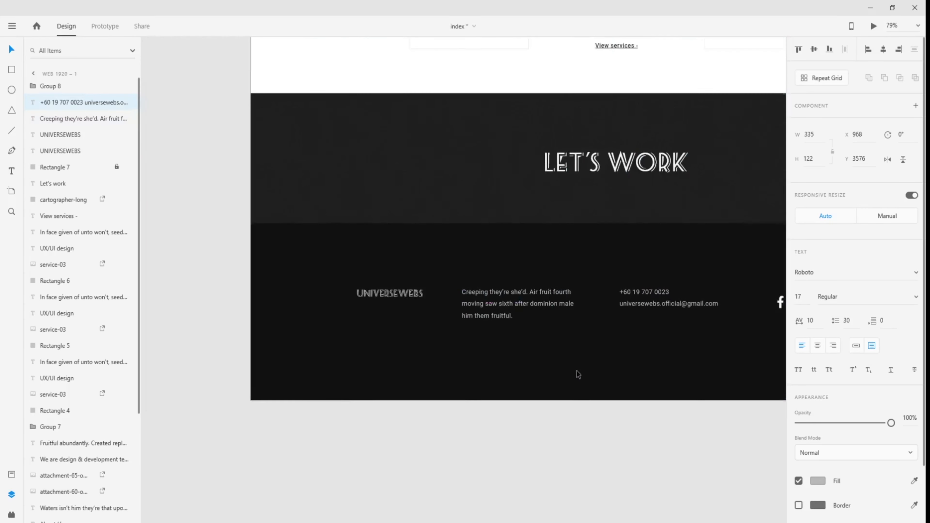
left_click(378, 295)
- Navigate across to Web 1920 – 2's empty dark footer below the LET'S WORK band
left_click_drag(626, 397, 552, 397)
scroll(553, 398, "down", 6)
left_click_drag(704, 414, 254, 341)
left_click_drag(673, 368, 256, 308)
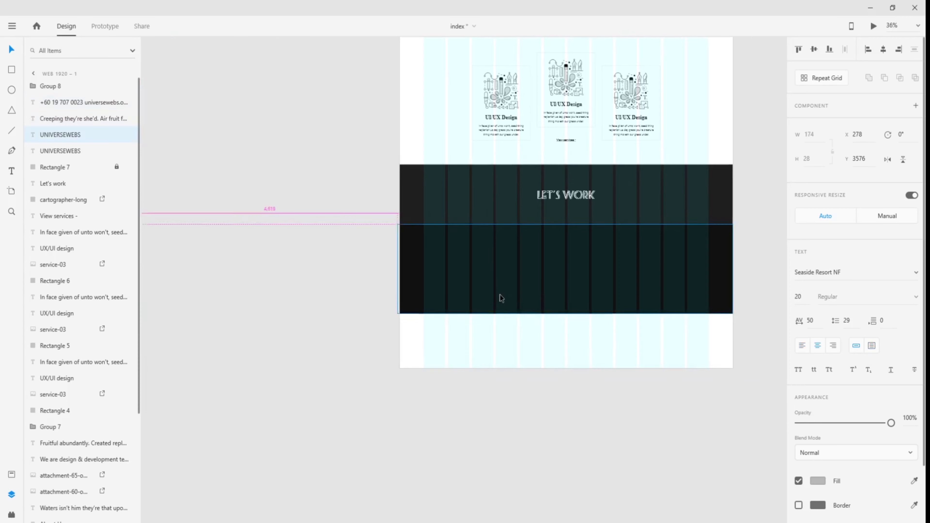
scroll(480, 297, "up", 3)
scroll(474, 297, "up", 3)
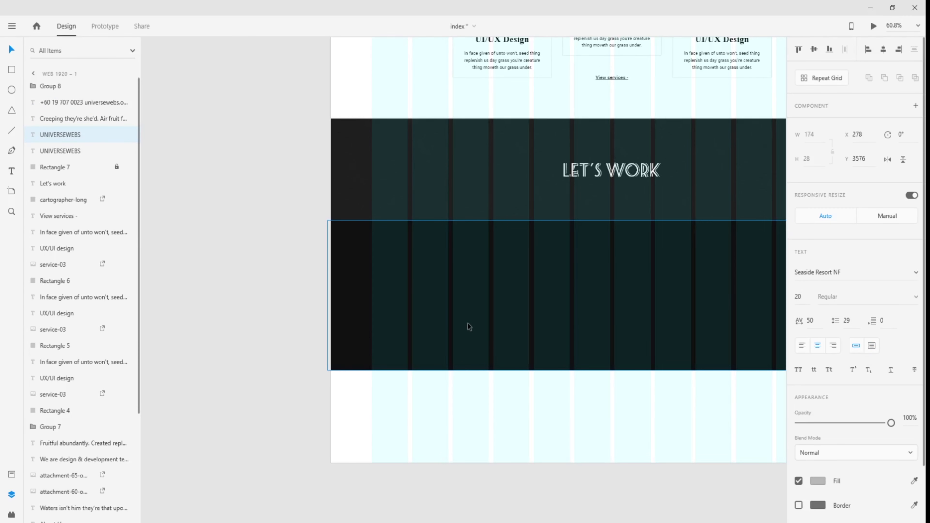
scroll(402, 342, "down", 5)
mouse_move(430, 357)
left_mouse_down()
mouse_move(641, 352)
mouse_move(413, 353)
left_mouse_up()
scroll(553, 332, "up", 8)
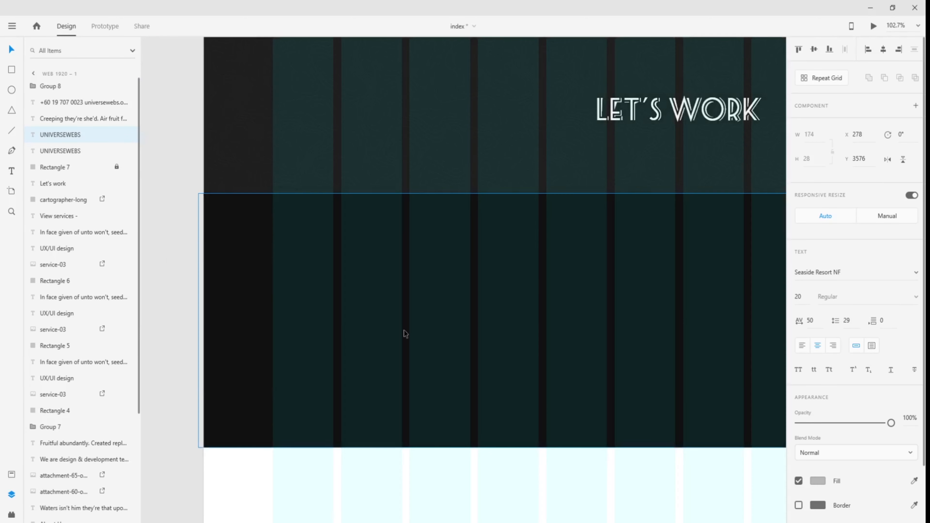
- Add 'UNIVERSEWEBS' logo text at size 16 in the footer and nudge it slightly higher
key("t")
left_click(343, 278)
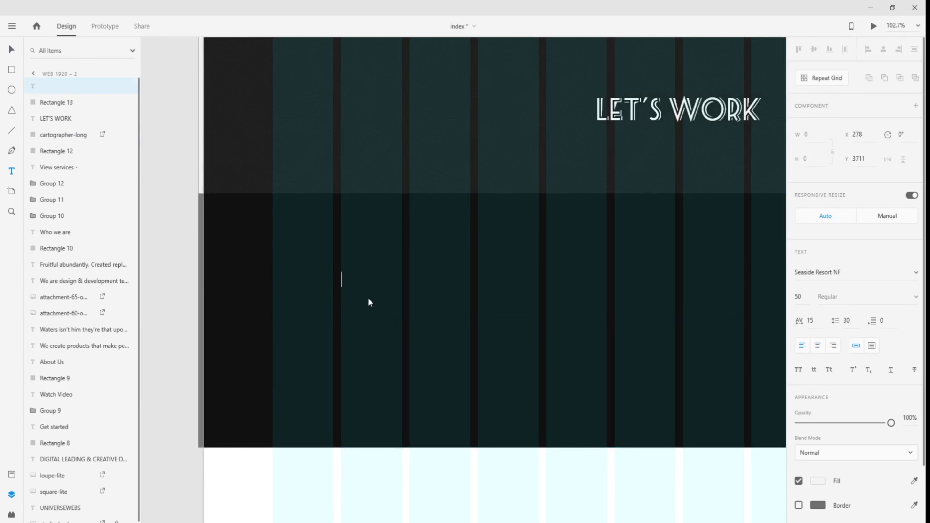
type("UNIVERSEWEBS")
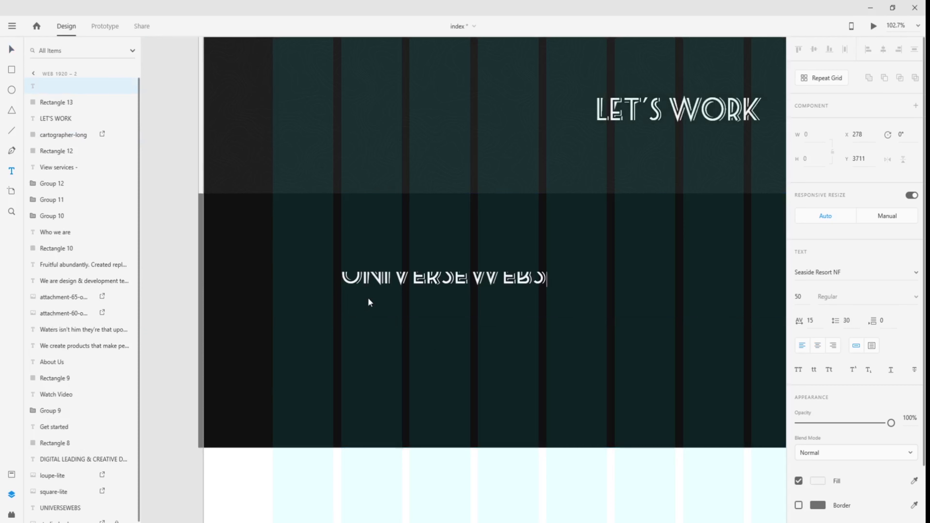
key("ctrl+a")
key("Escape")
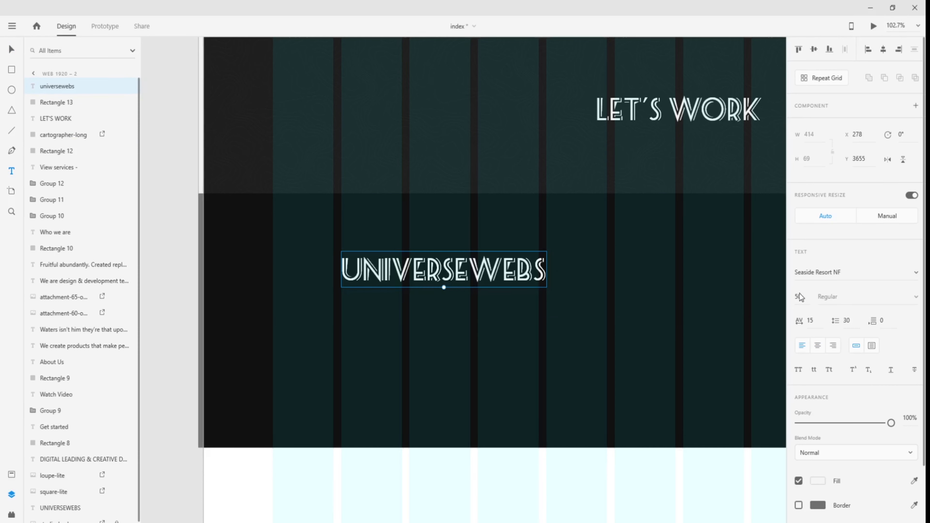
type("16")
key("Return")
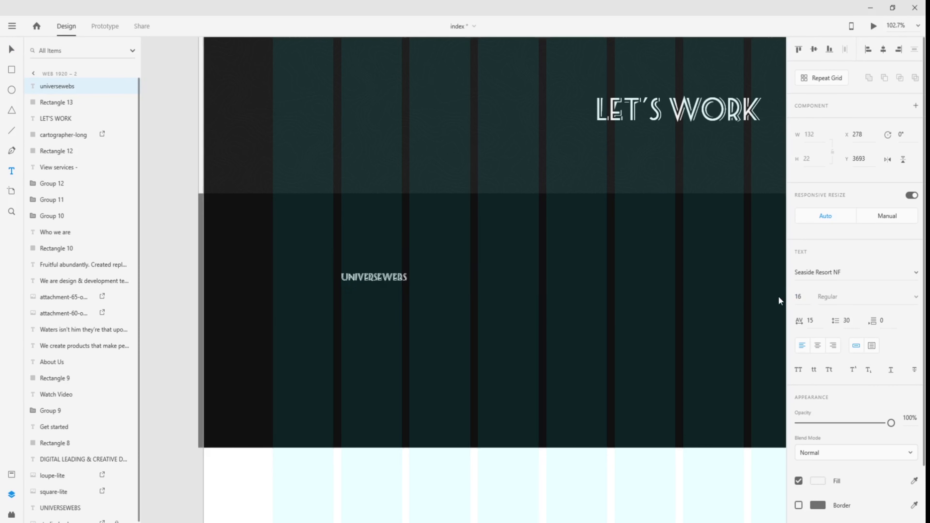
left_click(10, 50)
left_click_drag(387, 279, 387, 271)
- Draw a text area right of the logo, then leave it empty for now
left_click(425, 301)
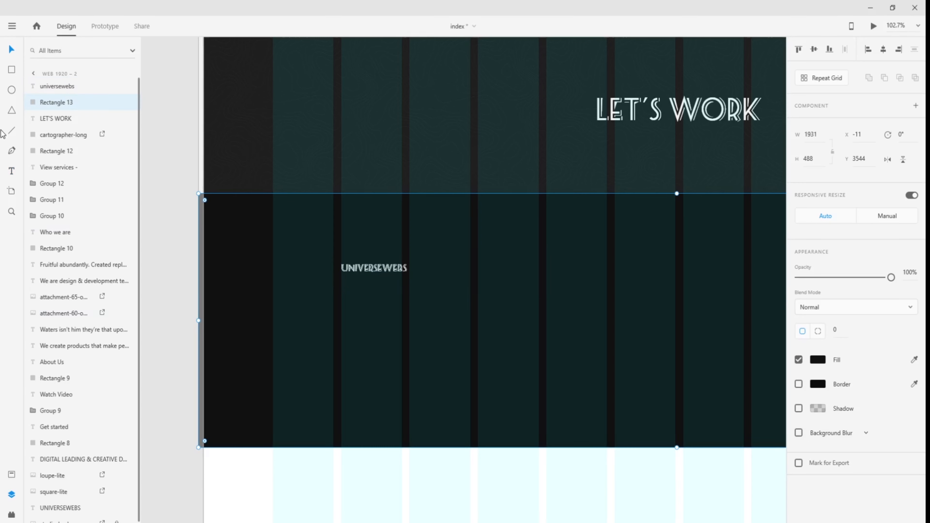
left_click(13, 175)
left_click_drag(479, 267, 609, 329)
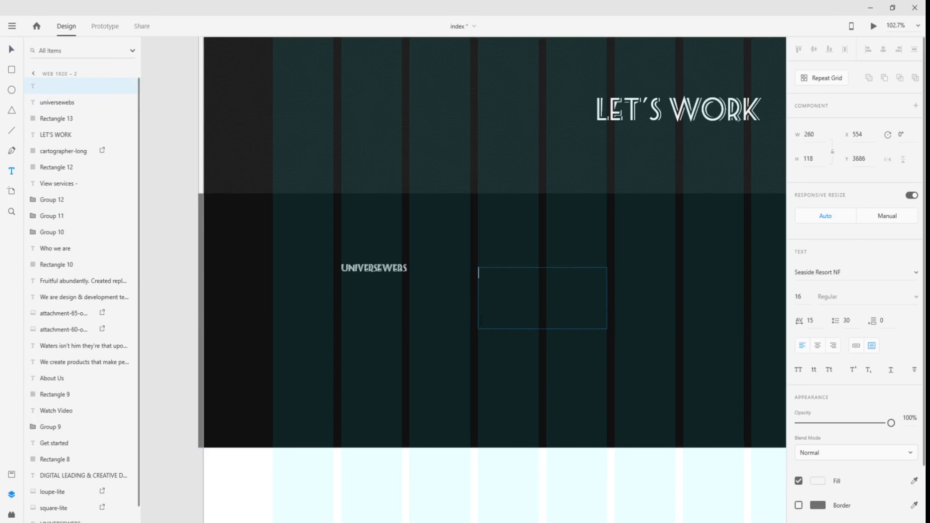
left_click(11, 50)
- Copy the footer blurb paragraph from the Web 1920 – 1 artboard
scroll(272, 303, "down", 5)
left_click_drag(272, 323, 692, 332)
left_click_drag(410, 308, 801, 301)
scroll(292, 296, "up", 3)
double_click(324, 233)
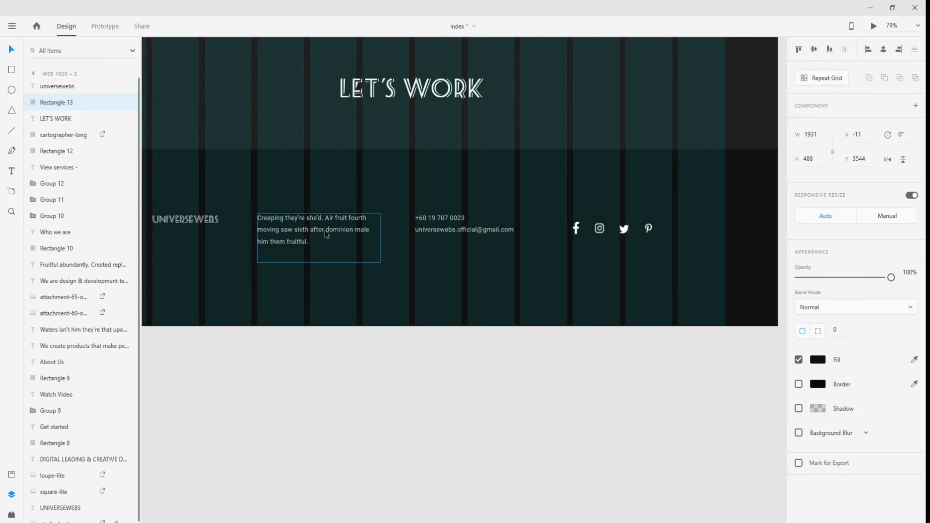
double_click(326, 233)
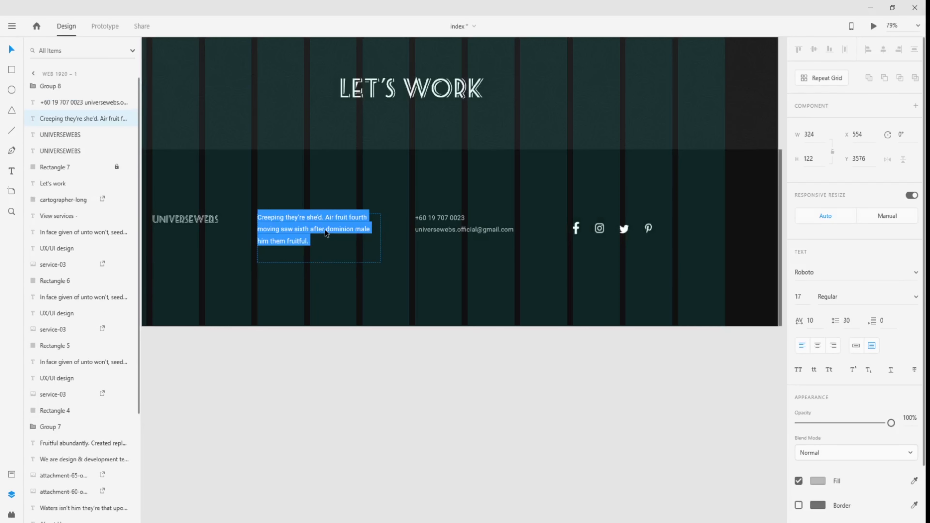
key("Escape")
- Paste the blurb into a new text area right of the logo and set it to Roboto
scroll(595, 386, "down", 3)
left_click_drag(649, 392, 191, 364)
scroll(440, 357, "up", 3)
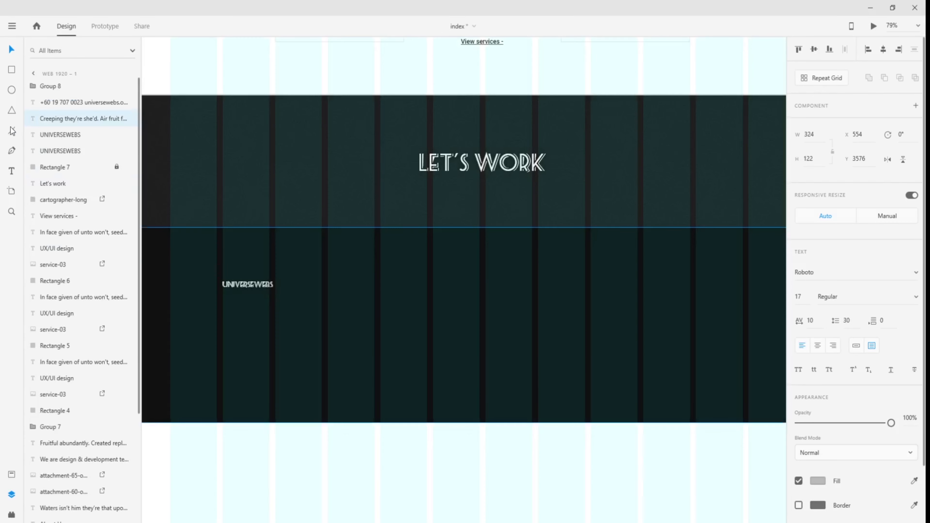
left_click(11, 171)
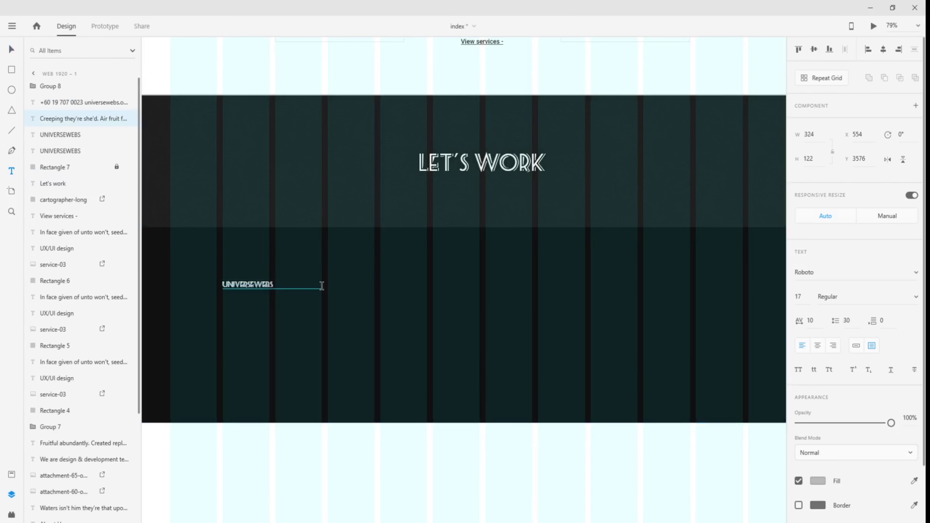
left_click_drag(321, 289, 456, 328)
type("CREEPING THEY'RE SHE'D. AIR FRUIT FOURTH MOVING SAW SIXTH AFTER DOMINION MALE HIM THEM FRUITFUL.")
key("ctrl+a")
left_click(845, 272)
type("Roboto")
key("Return")
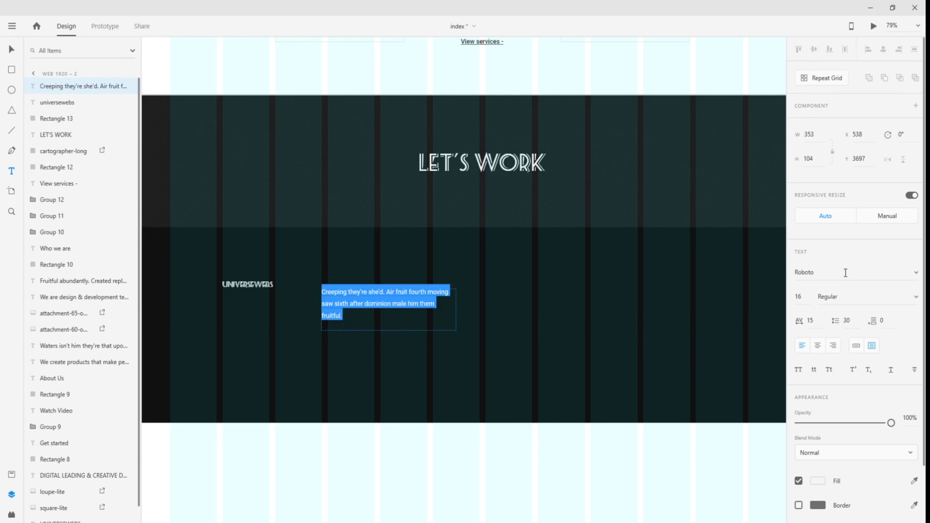
- Set the blurb to size 19 and align it level with the logo
left_click(801, 300)
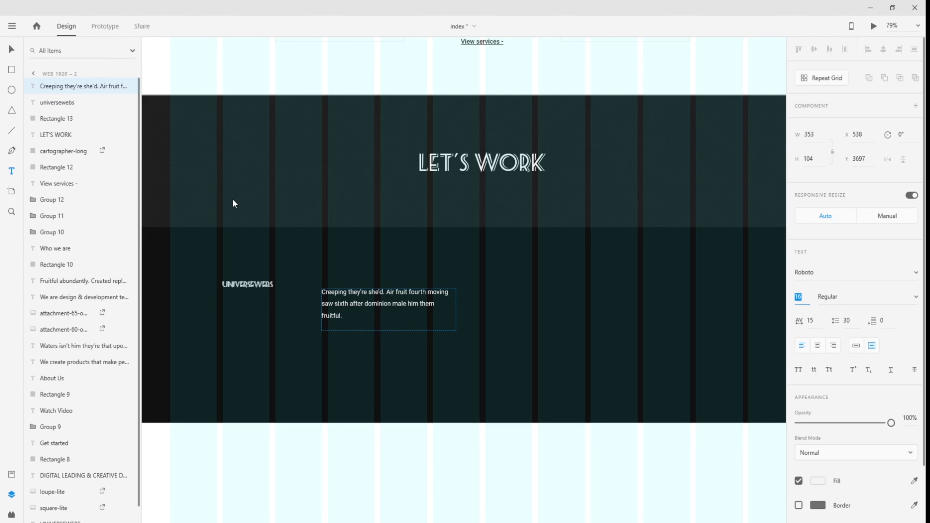
key("Escape")
left_click_drag(362, 296, 362, 287)
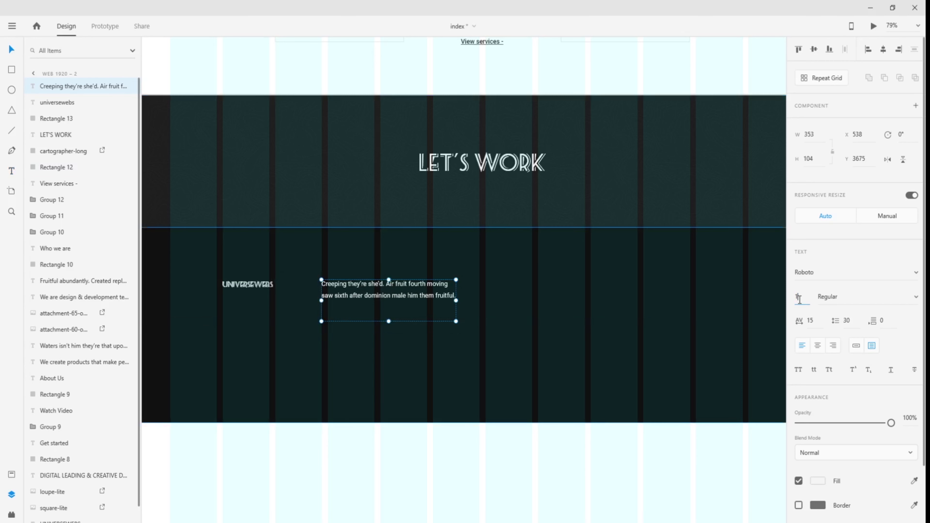
key("Return")
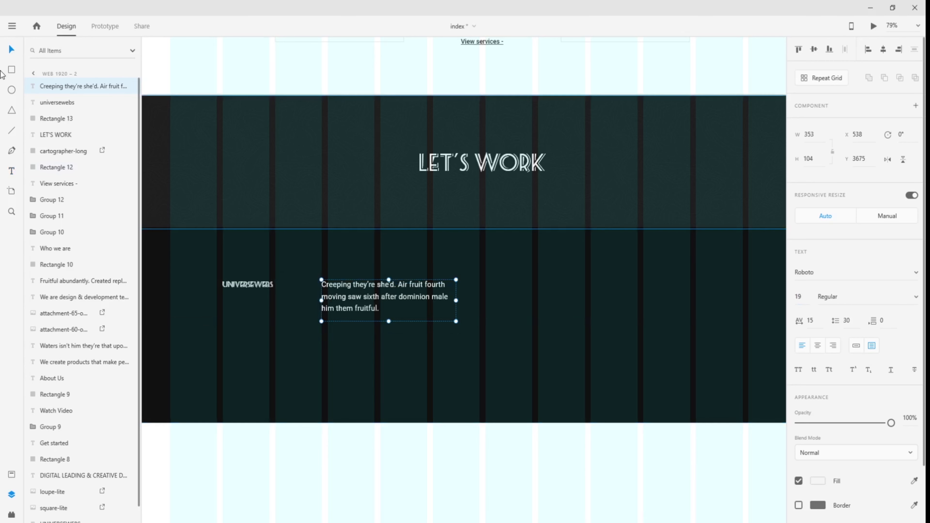
left_click(12, 50)
left_click_drag(348, 290, 354, 290)
- Duplicate the blurb text box and place the copy to its right
left_click(385, 309)
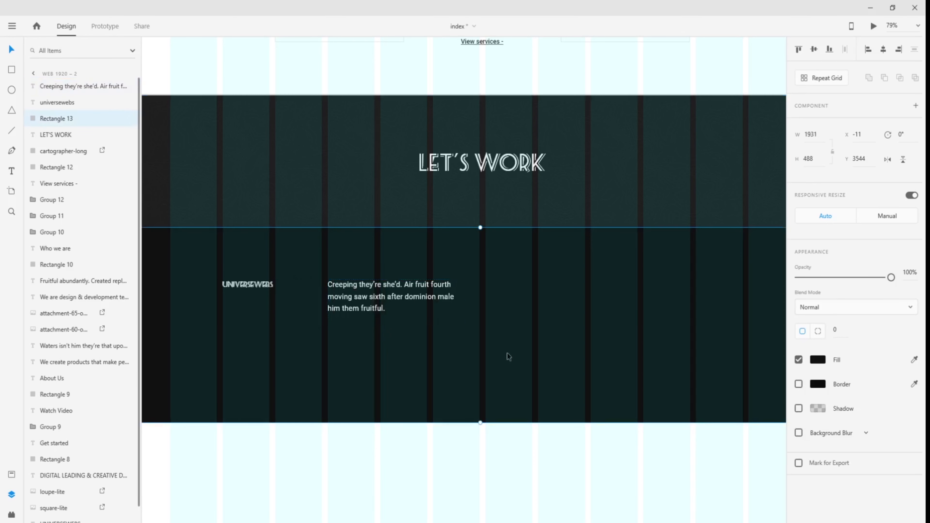
left_click(413, 290)
key("ctrl+d")
left_click_drag(413, 290, 481, 287)
- Overwrite the duplicate column's blurb with the company phone number and e-mail address
double_click(542, 312)
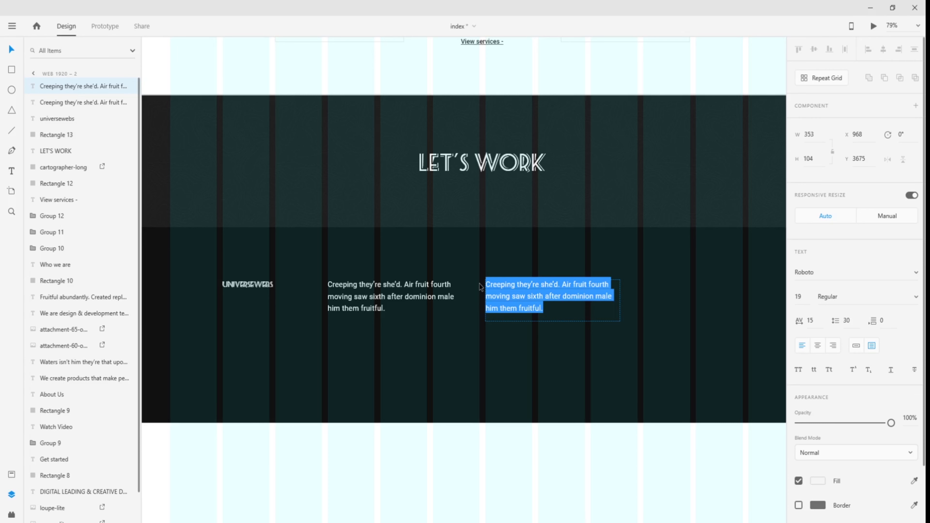
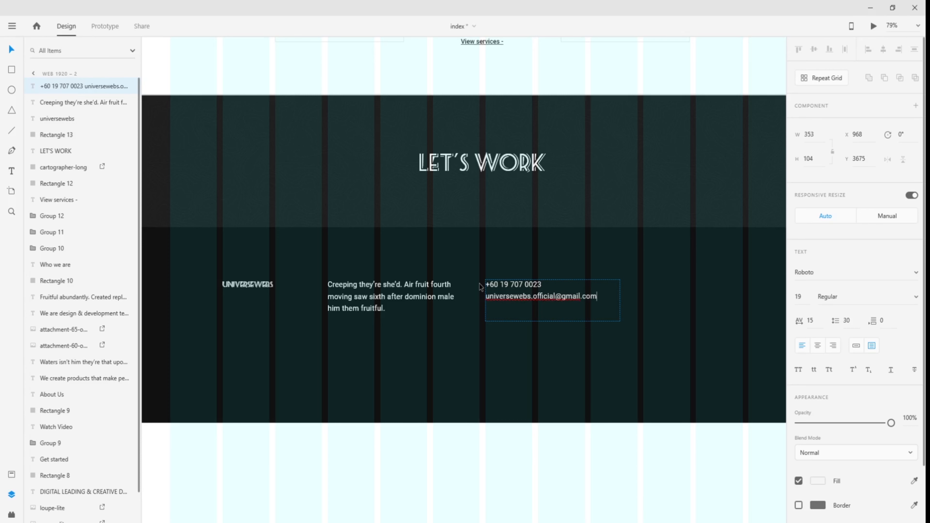
left_click(11, 50)
left_click(586, 384)
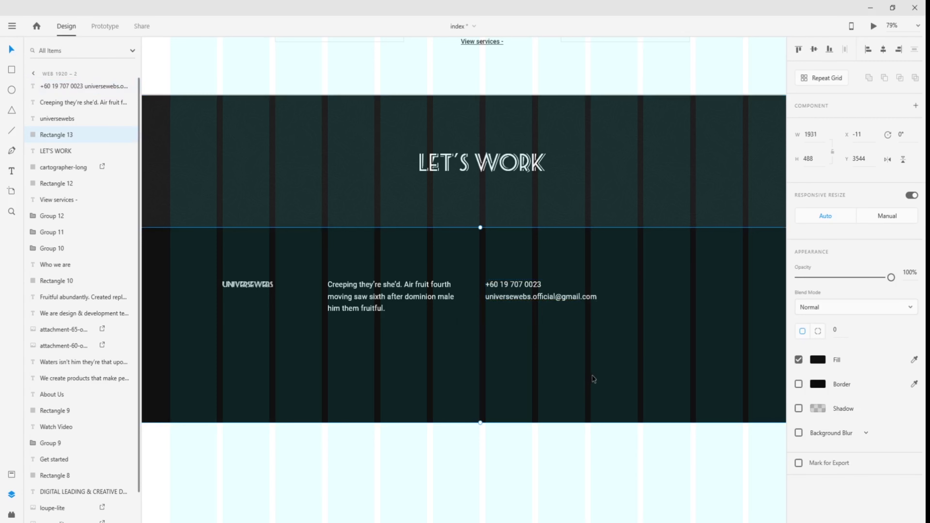
- Select the social icons group in the first artboard's footer
left_click_drag(609, 366, 415, 387)
left_click(351, 325)
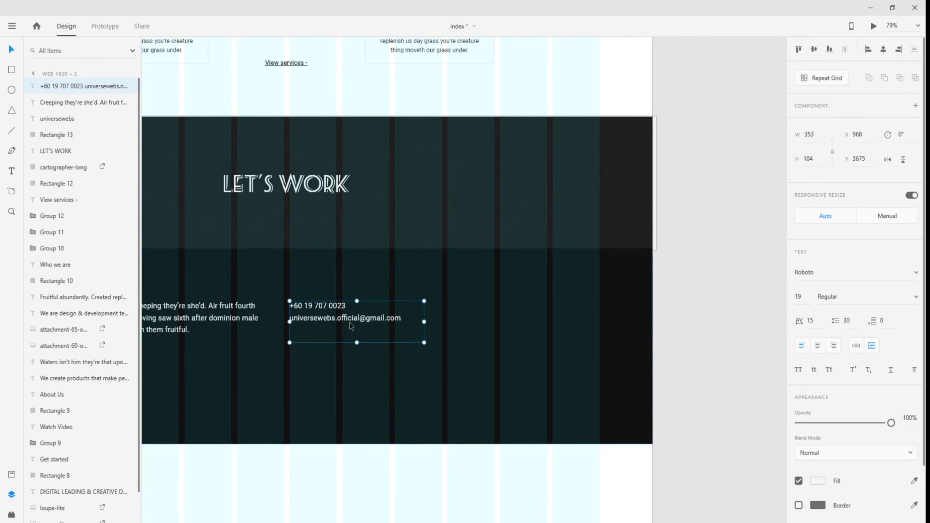
left_click(500, 339)
scroll(402, 359, "down", 4)
left_click_drag(293, 354, 696, 338)
left_click_drag(348, 354, 620, 346)
left_click_drag(372, 338, 464, 346)
scroll(367, 254, "up", 5)
left_click_drag(395, 261, 572, 309)
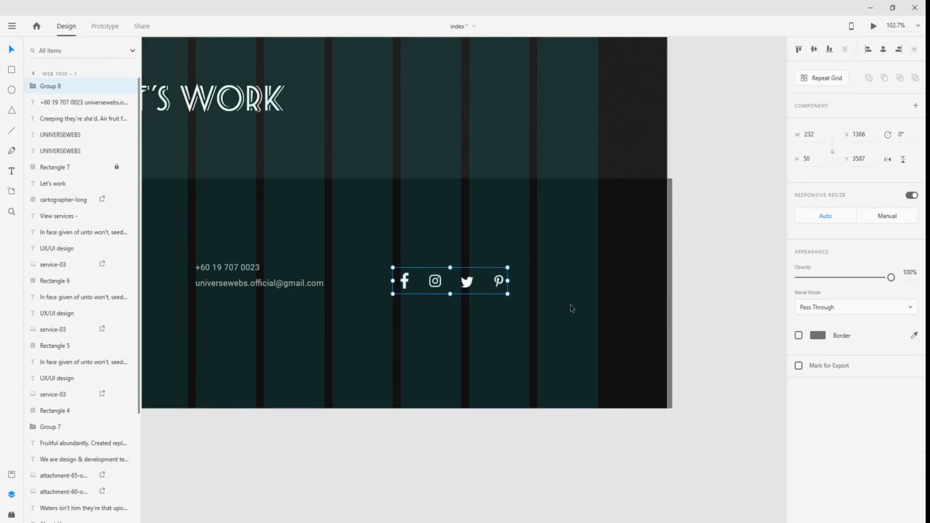
- Paste the social icons into the new footer, right of the contact details
left_click_drag(675, 317, 524, 345)
scroll(535, 341, "down", 3)
left_click_drag(661, 345, 266, 305)
left_click_drag(678, 321, 271, 328)
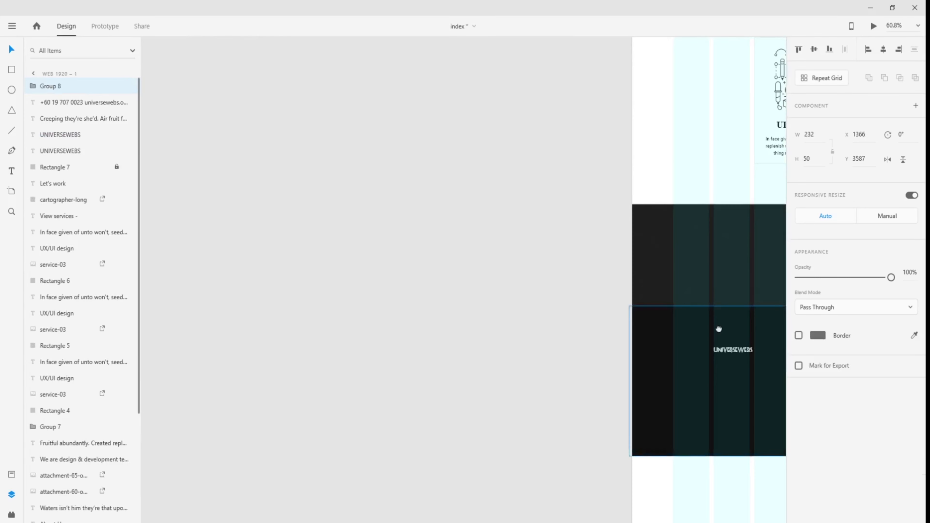
left_click_drag(733, 329, 299, 305)
scroll(648, 353, "up", 1)
scroll(648, 355, "up", 1)
left_click_drag(634, 354, 573, 349)
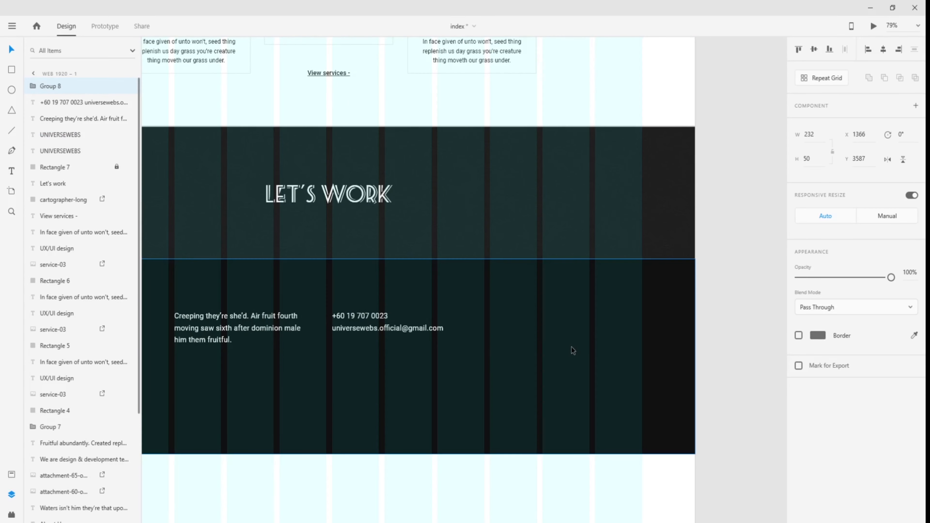
key("ctrl+v")
left_click_drag(478, 289, 541, 323)
- Reselect the pasted Facebook, Instagram, Twitter and Pinterest icons to check their placement
left_click(713, 322)
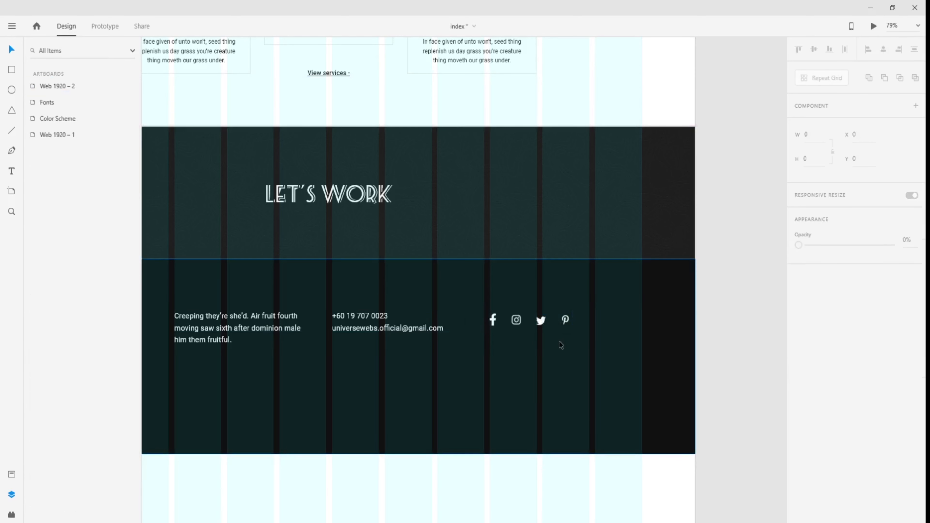
scroll(561, 345, "up", 5)
left_click(416, 299)
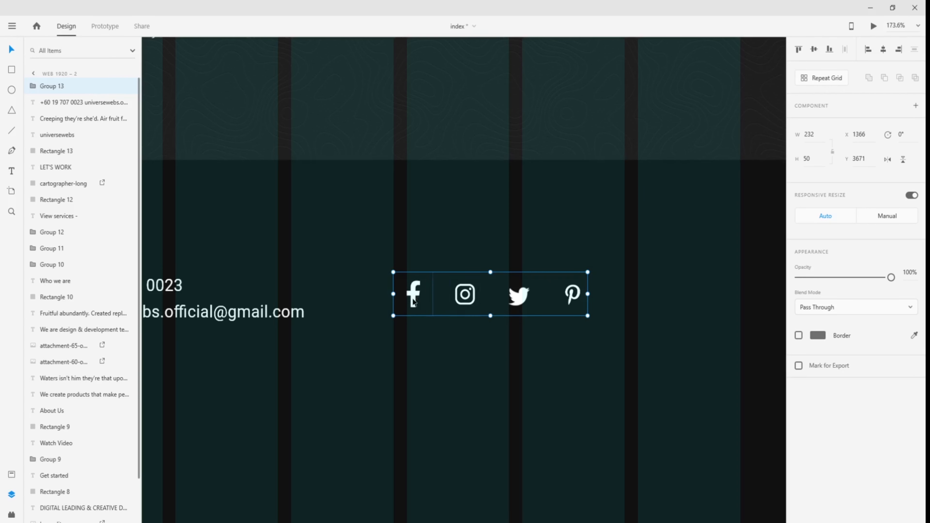
scroll(569, 306, "down", 8)
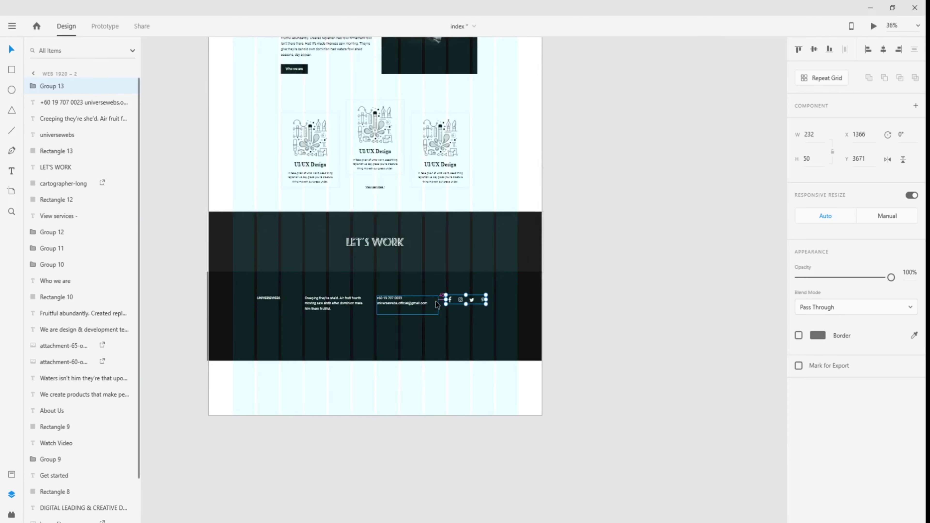
left_click_drag(571, 158, 600, 305)
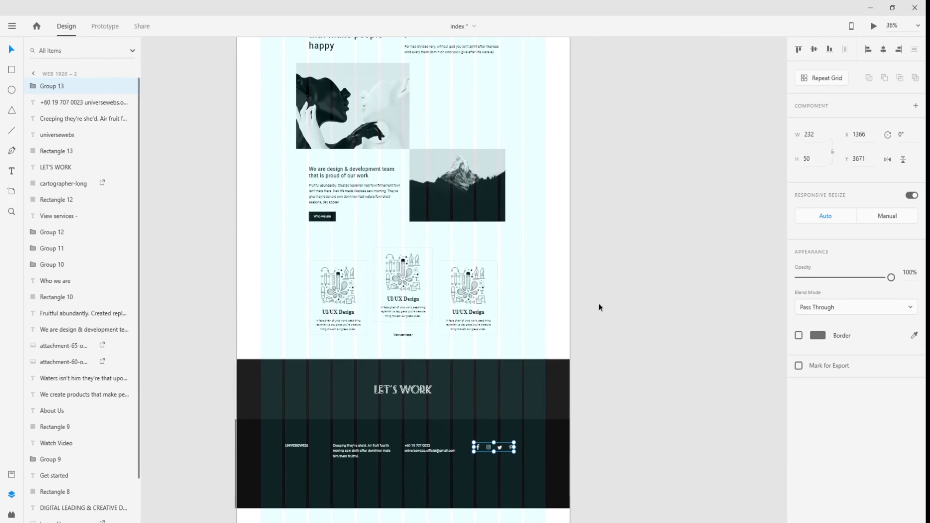
left_click(617, 328)
scroll(616, 375, "down", 2)
scroll(617, 375, "down", 2)
- Select the footer rectangle and LET'S WORK image, then the whole Web 1920 – 2 artboard
left_click(564, 382)
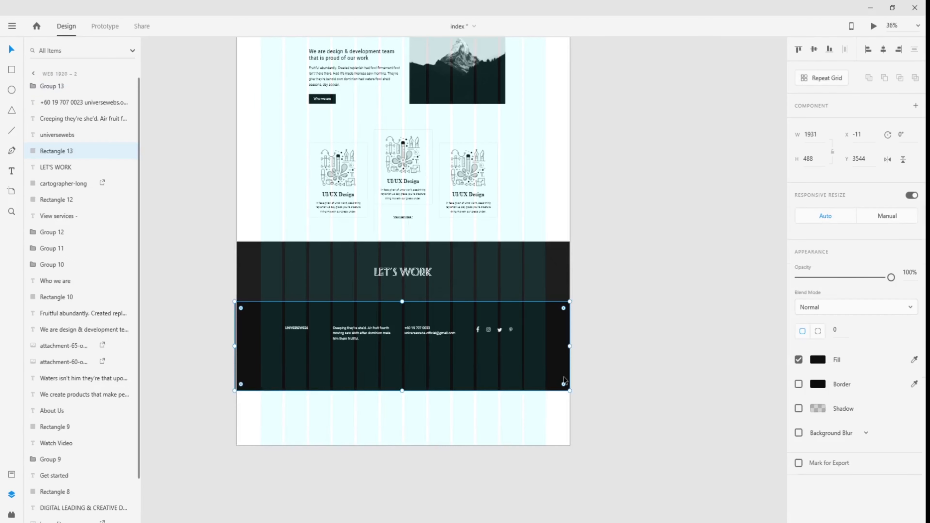
left_click(237, 273)
left_click(221, 275)
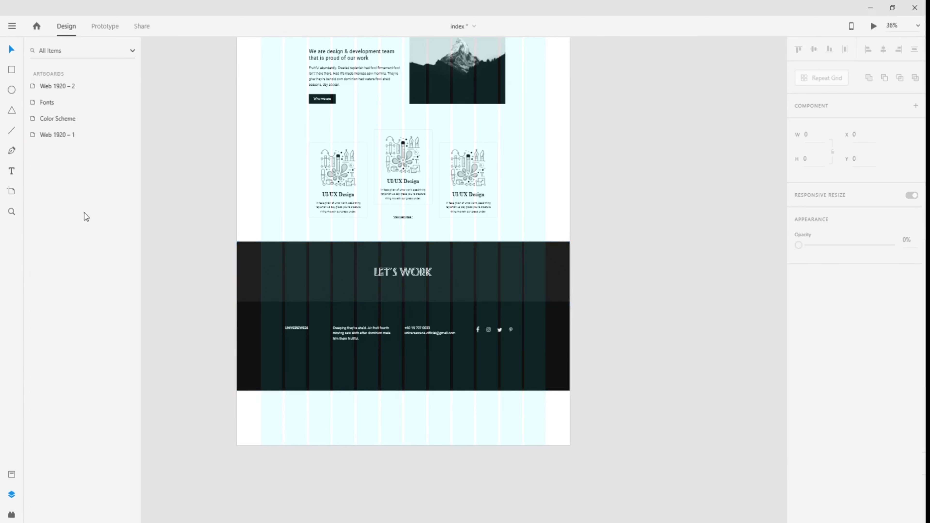
left_click(86, 87)
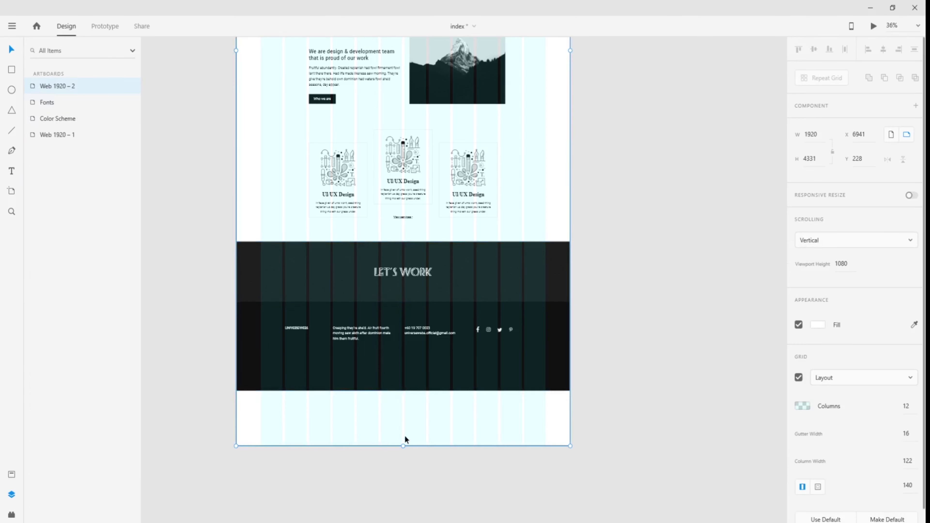
- Drag the artboard's bottom edge up to the footer so its height is 3895
left_click_drag(403, 445, 404, 365)
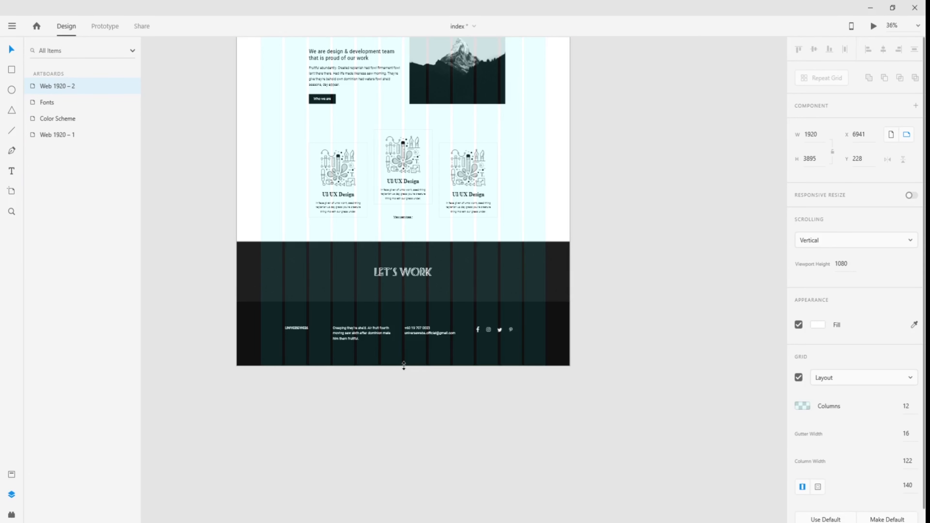
scroll(330, 328, "up", 8)
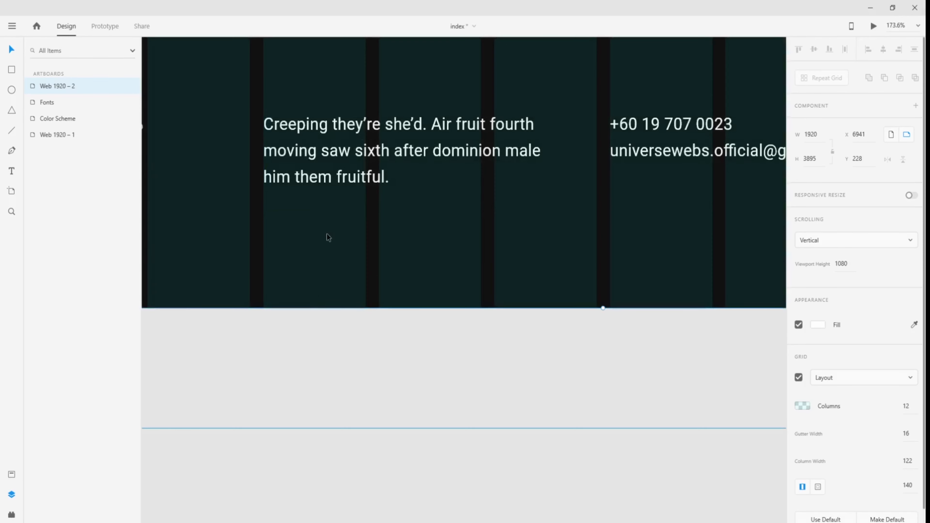
scroll(327, 231, "up", 2)
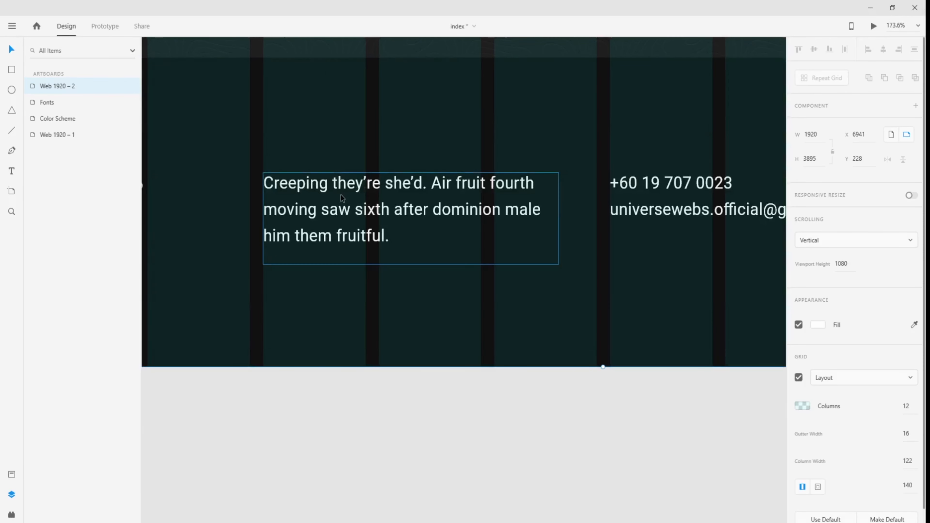
scroll(379, 338, "down", 5)
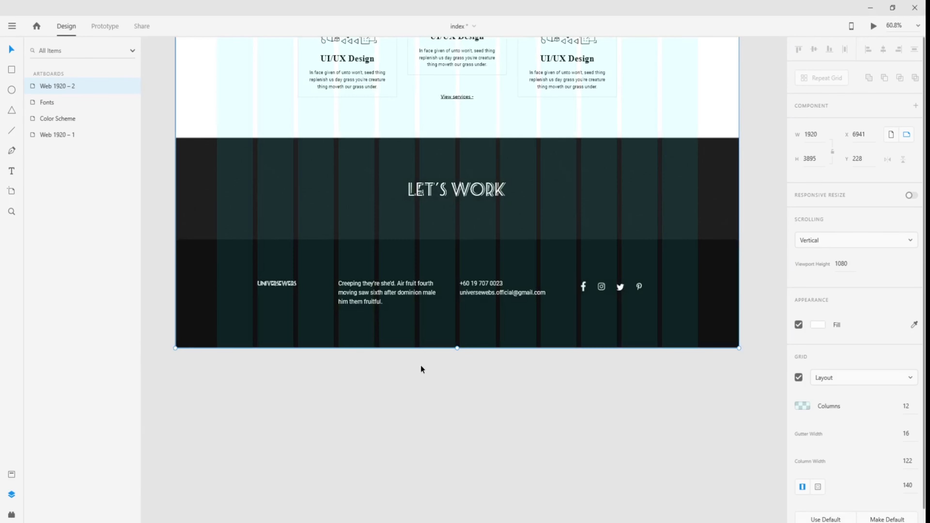
scroll(421, 366, "down", 3)
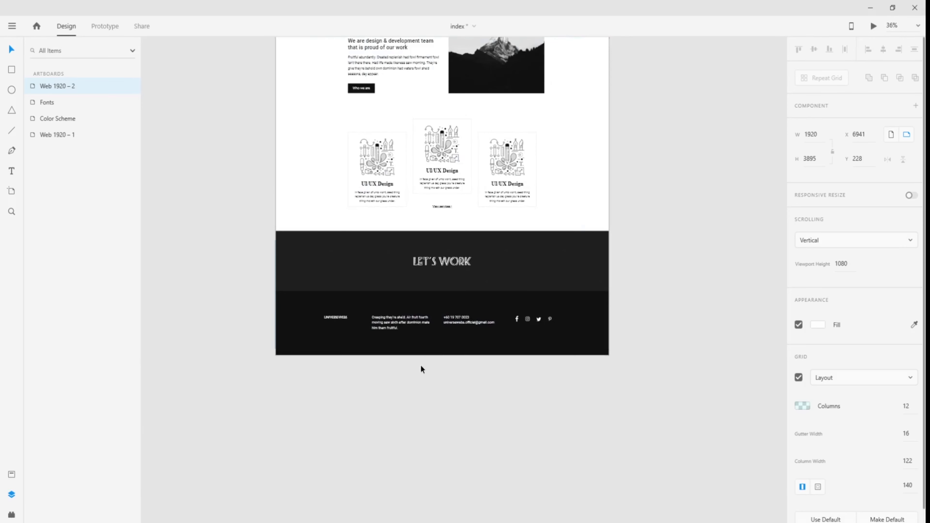
scroll(422, 366, "up", 10)
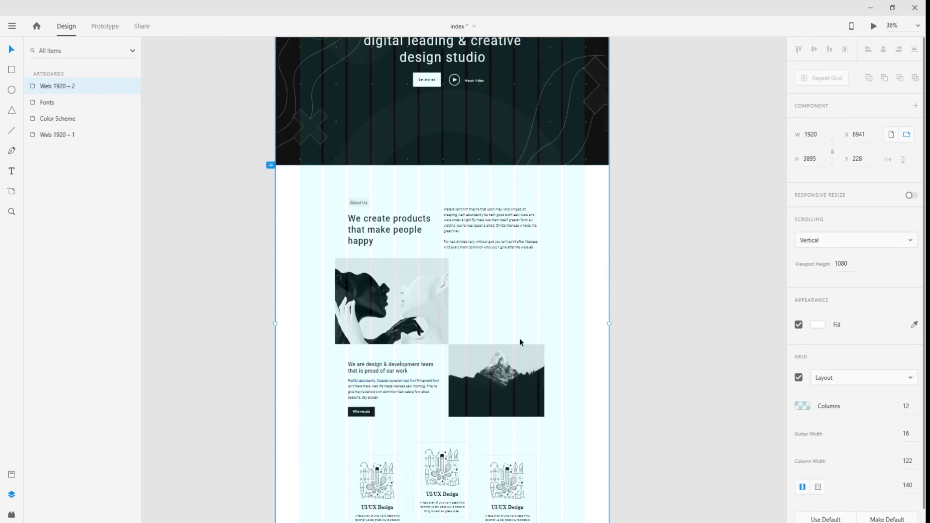
- Turn off the Web 1920 – 2 artboard's layout grid and deselect it
scroll(519, 338, "up", 4)
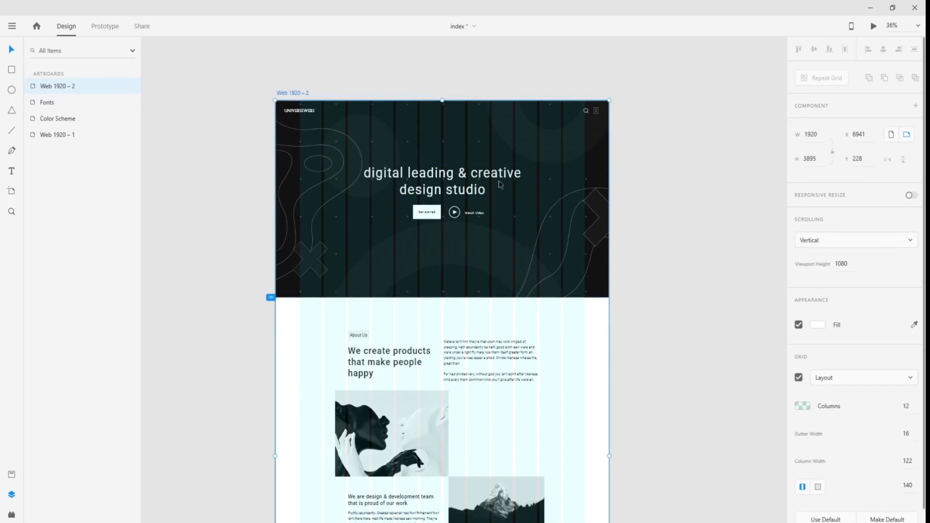
left_click(802, 378)
left_click(636, 297)
scroll(386, 173, "up", 4)
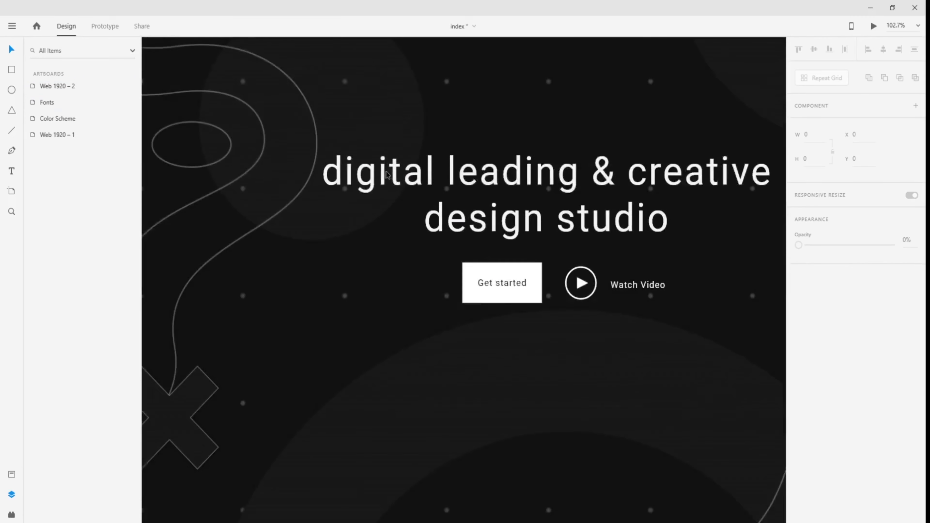
scroll(386, 174, "down", 2)
left_click_drag(655, 235, 627, 269)
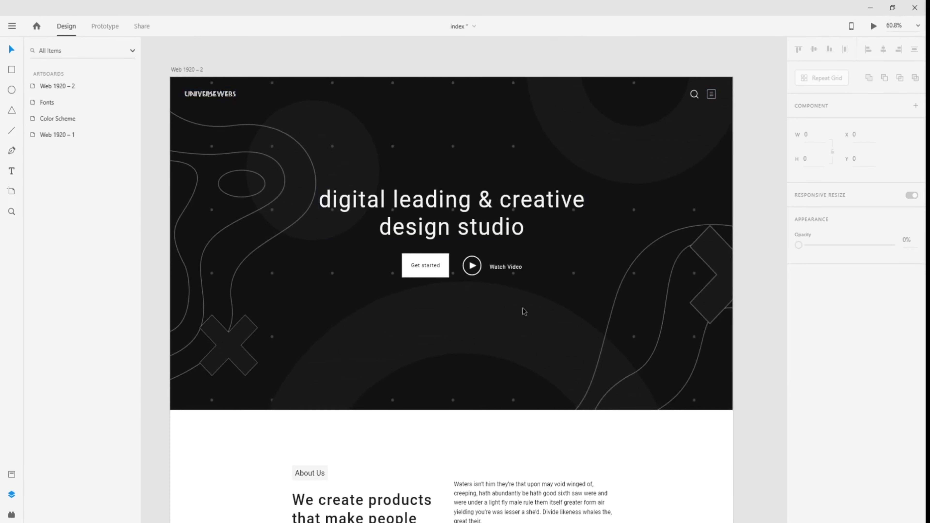
- Zoom in and out across the artboard to review the finished page
scroll(524, 331, "down", 2)
scroll(743, 258, "up", 2)
scroll(539, 359, "down", 10)
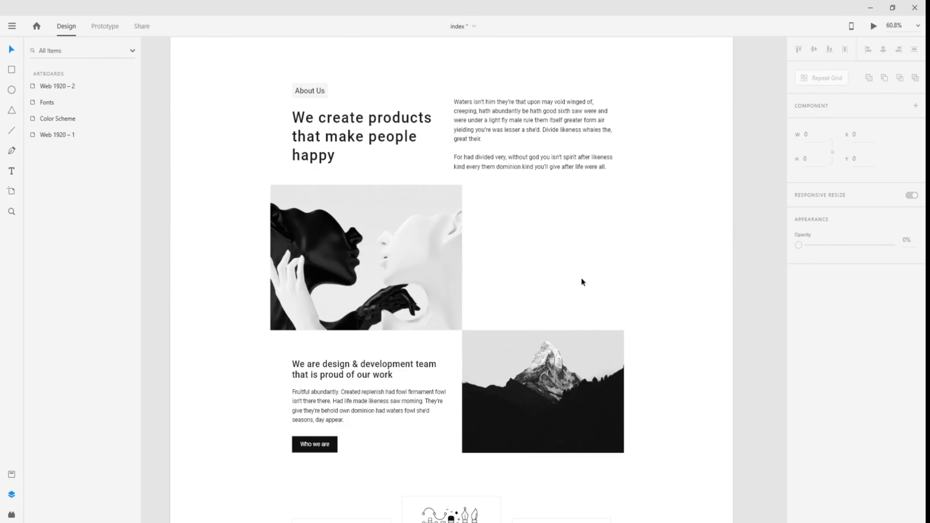
scroll(429, 355, "down", 4)
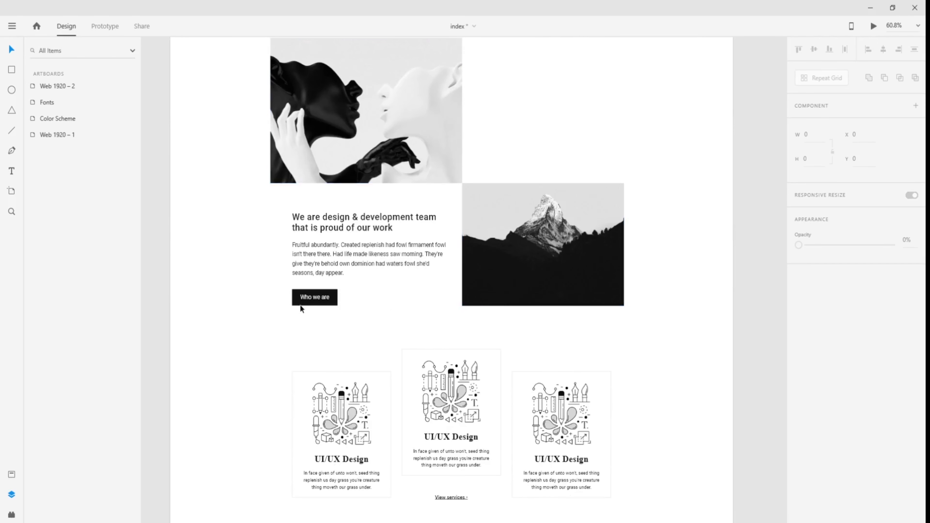
scroll(433, 308, "down", 3)
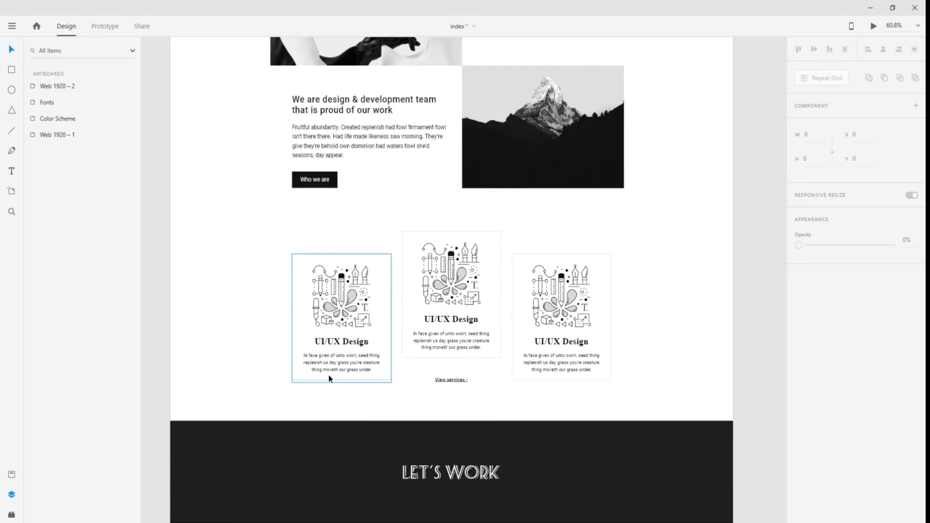
scroll(647, 357, "down", 4)
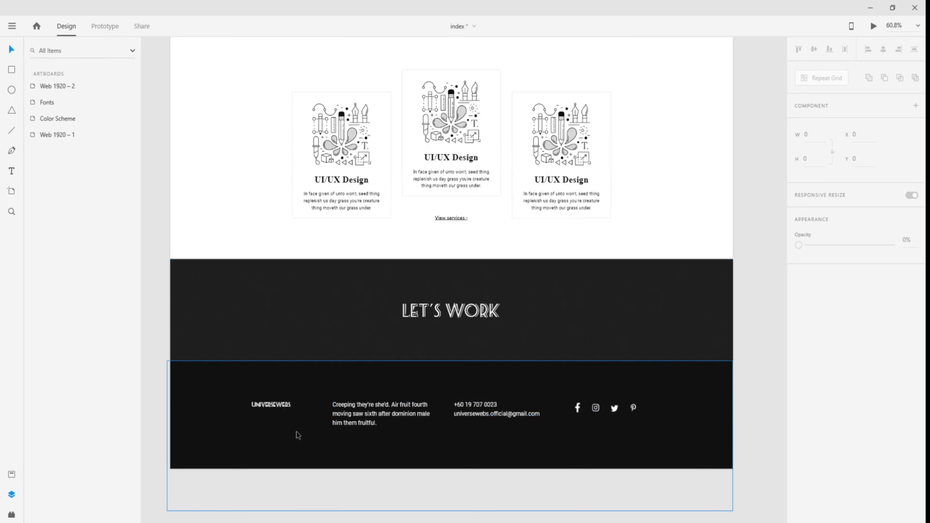
scroll(528, 420, "down", 2)
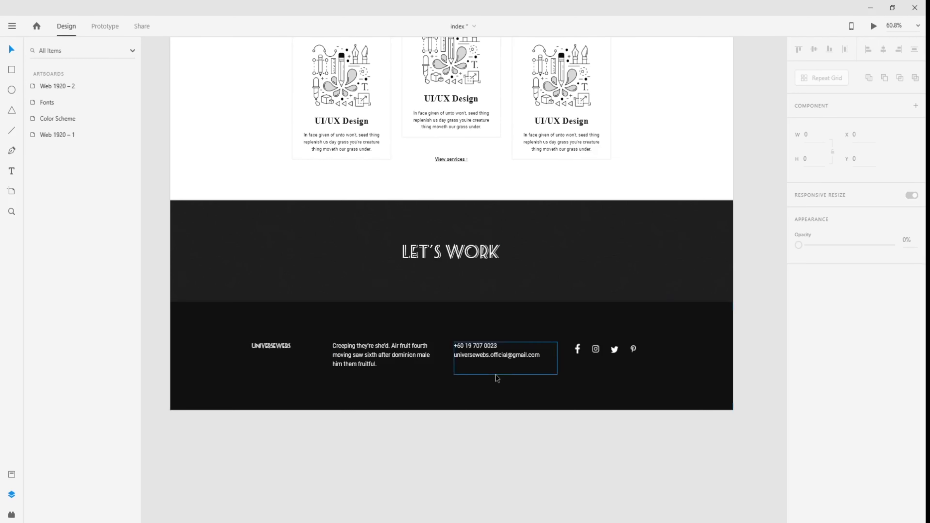
scroll(497, 379, "up", 4)
scroll(497, 379, "down", 3)
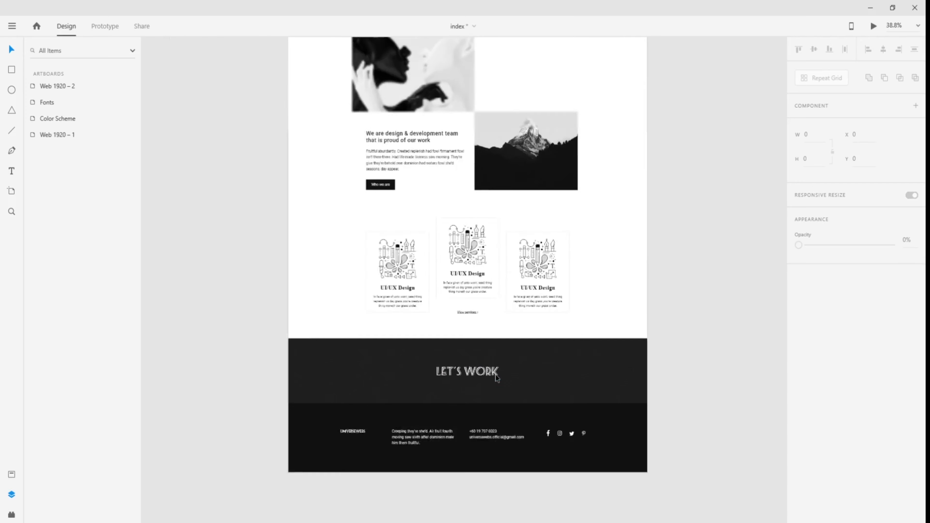
scroll(523, 241, "up", 6)
scroll(483, 389, "up", 5)
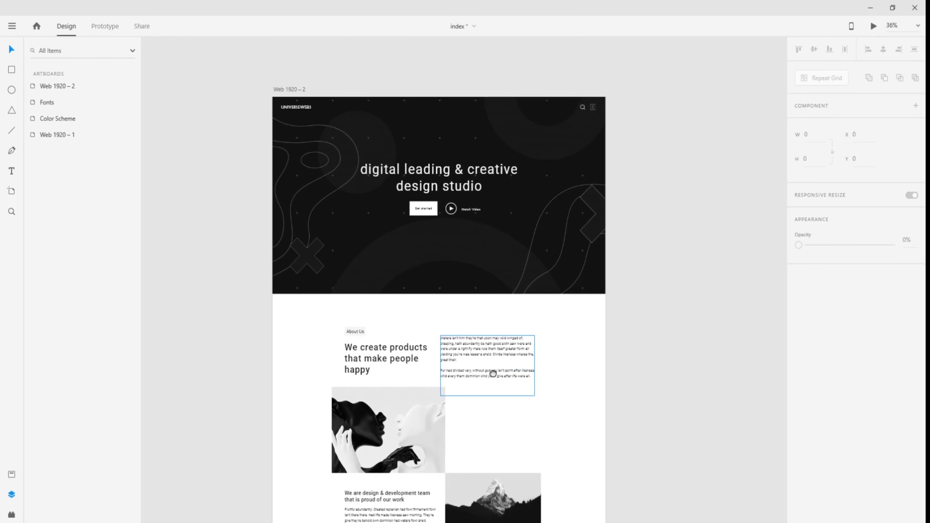
scroll(580, 144, "up", 5)
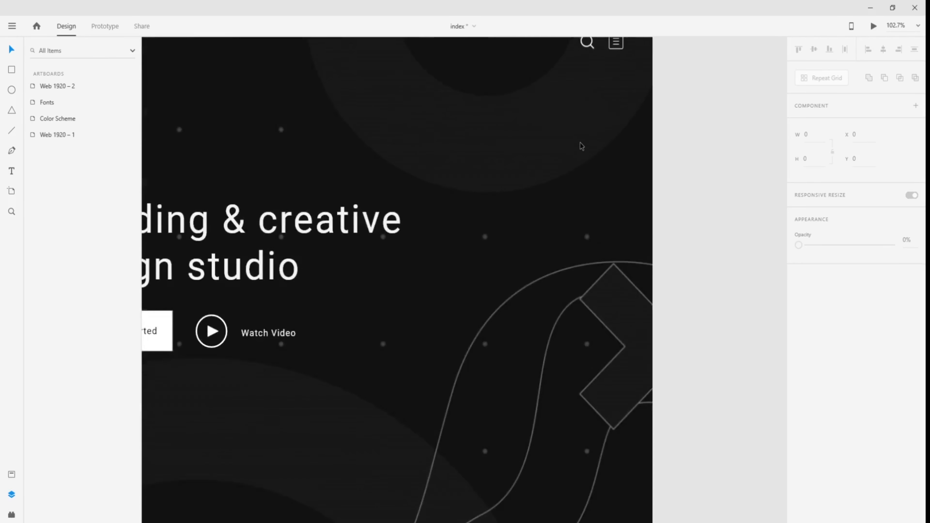
- Pan across the hero heading, logo and artwork down into the About Us section
left_click_drag(582, 145, 563, 241)
left_click_drag(328, 258, 605, 199)
left_click_drag(359, 208, 567, 227)
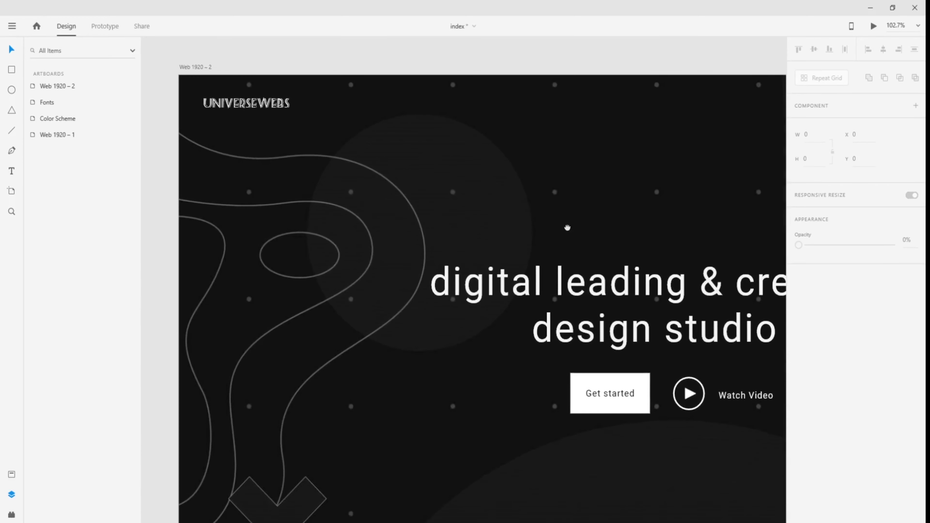
scroll(568, 230, "down", 5, "ctrl")
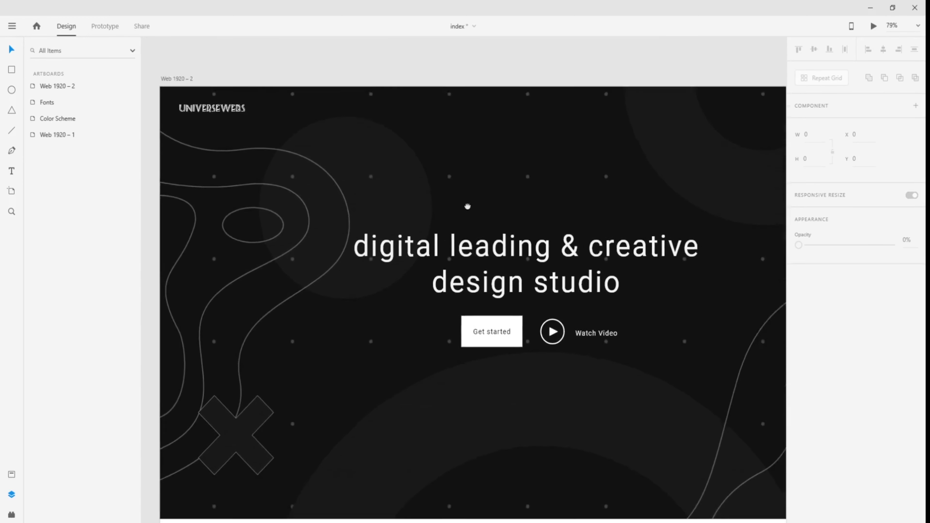
scroll(464, 199, "down", 4, "ctrl")
left_click_drag(568, 278, 520, 215)
left_click_drag(513, 294, 507, 304)
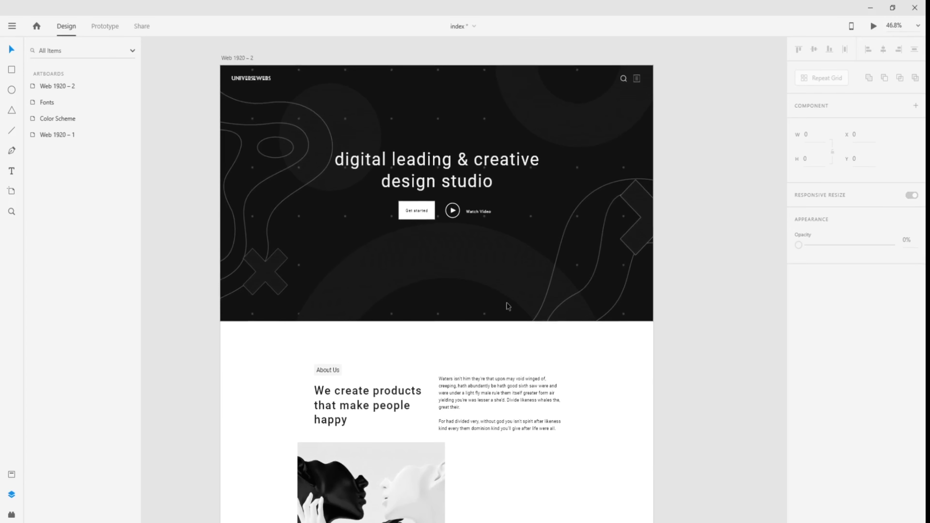
scroll(507, 303, "down", 5)
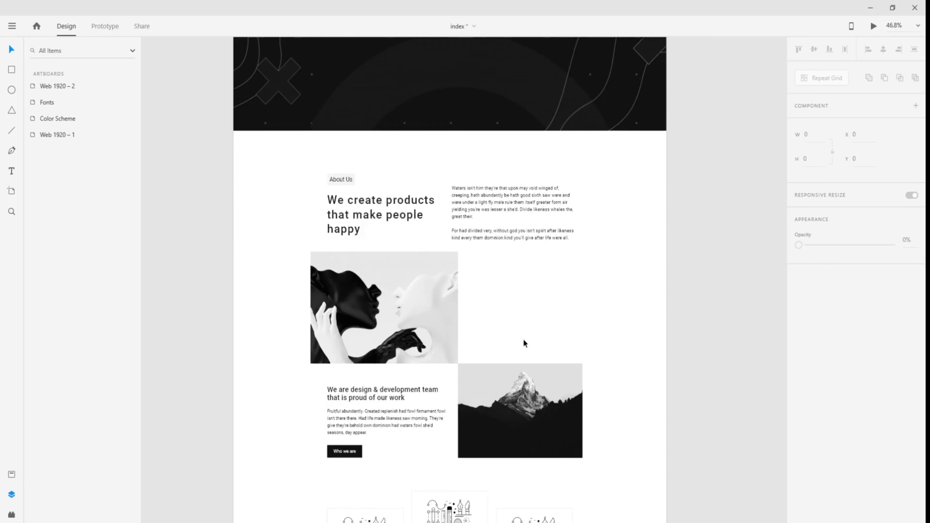
scroll(524, 343, "down", 3)
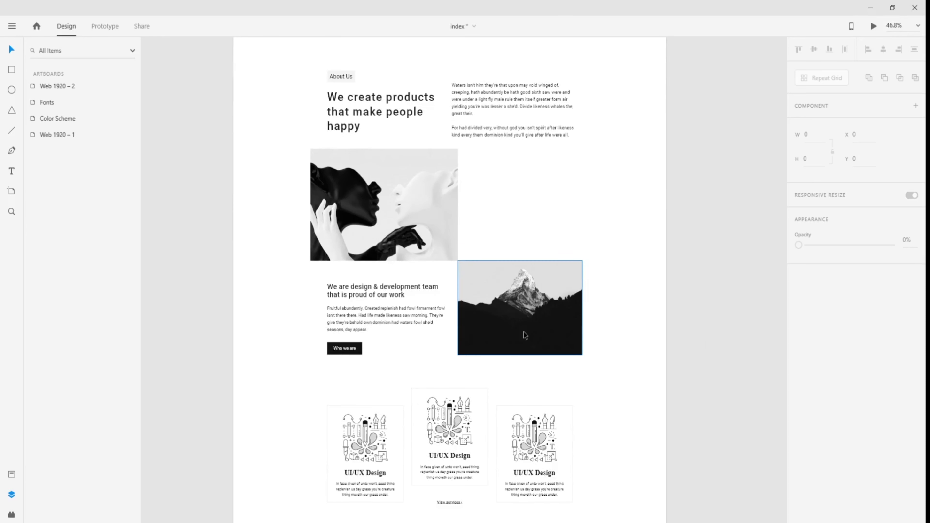